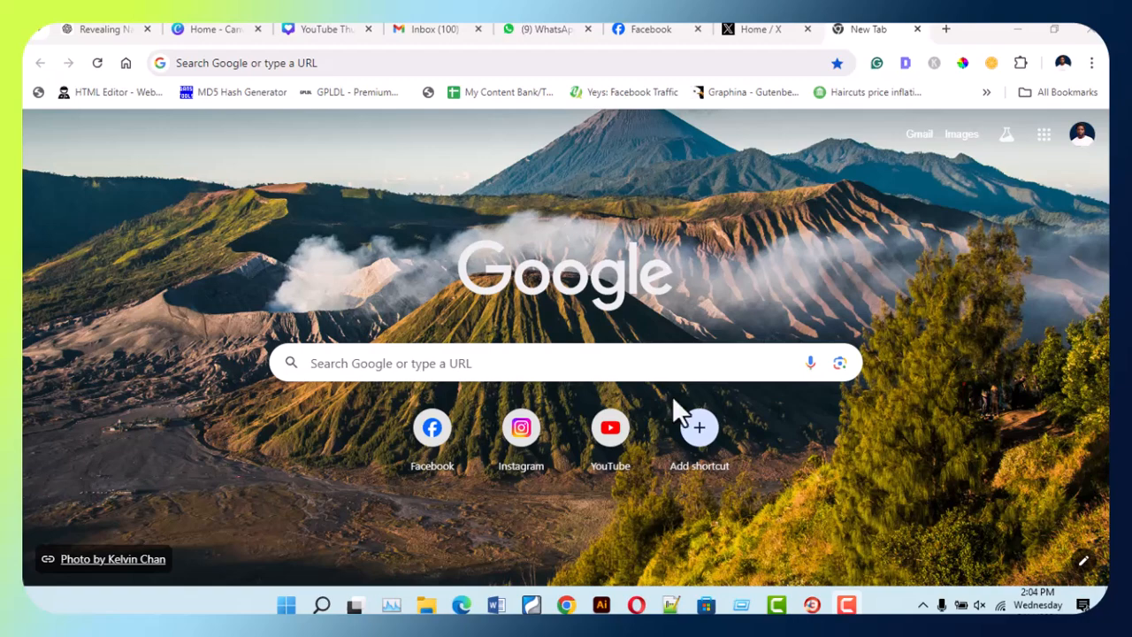
{"action": "left_click", "coordinate": [600, 606]}
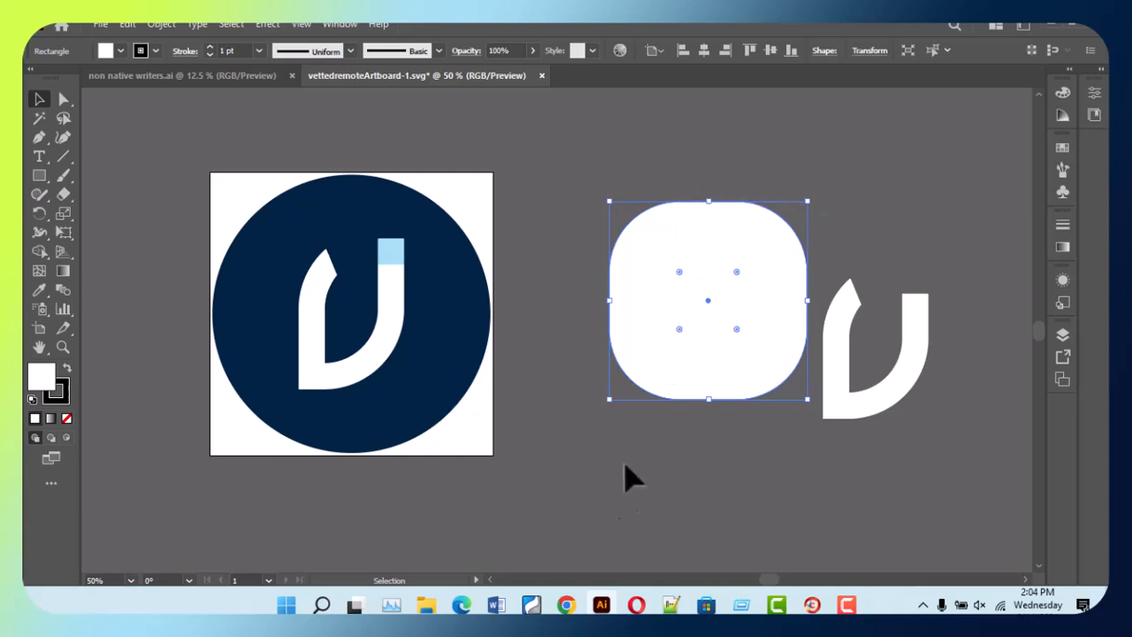
{"action": "left_click", "coordinate": [567, 605]}
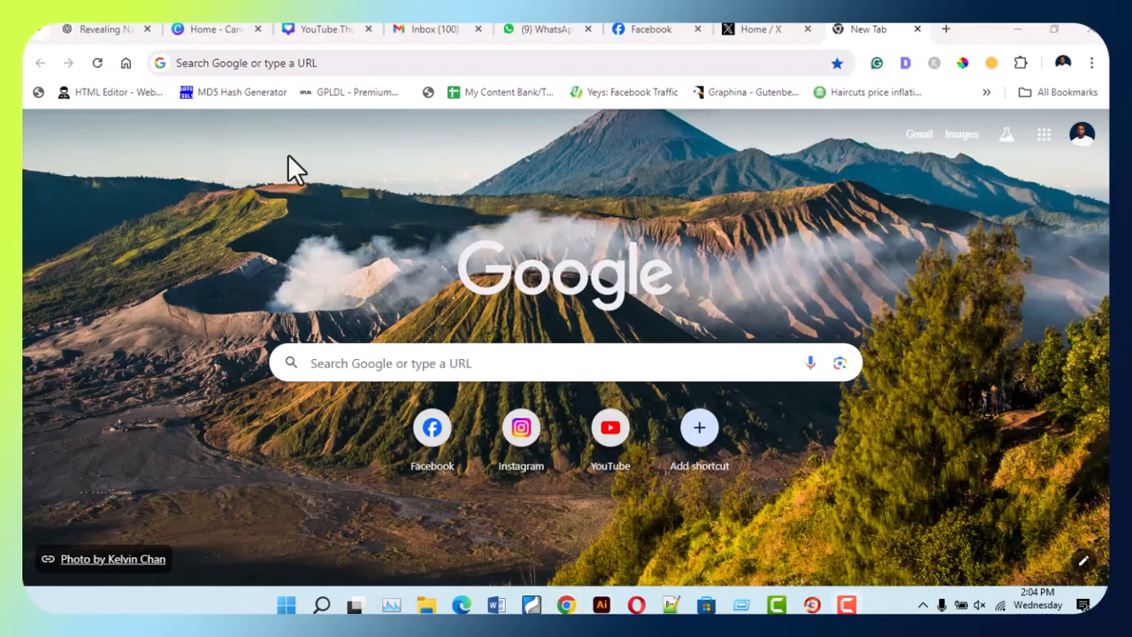
- Search the web for "no code"
{"action": "left_click", "coordinate": [291, 63]}
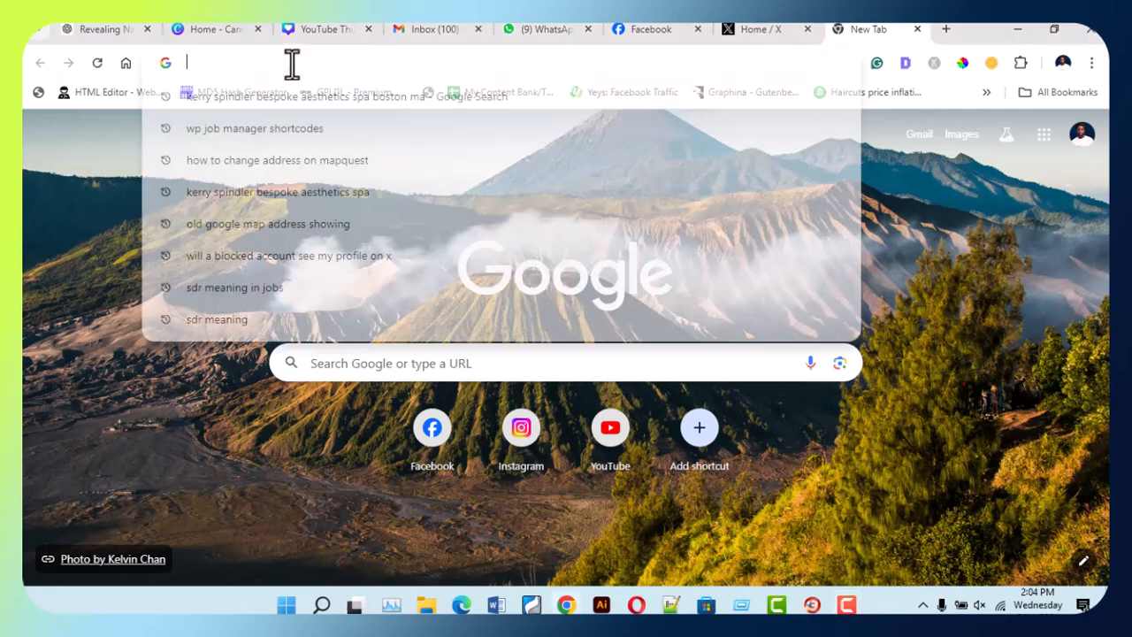
{"action": "type", "text": "n"}
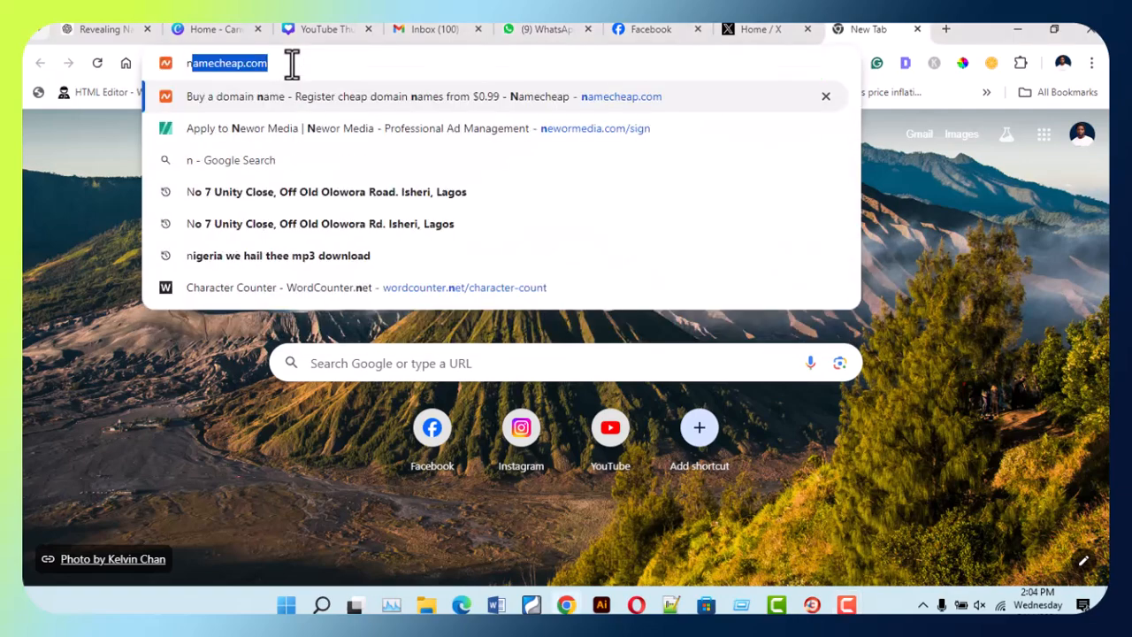
{"action": "type", "text": "o code"}
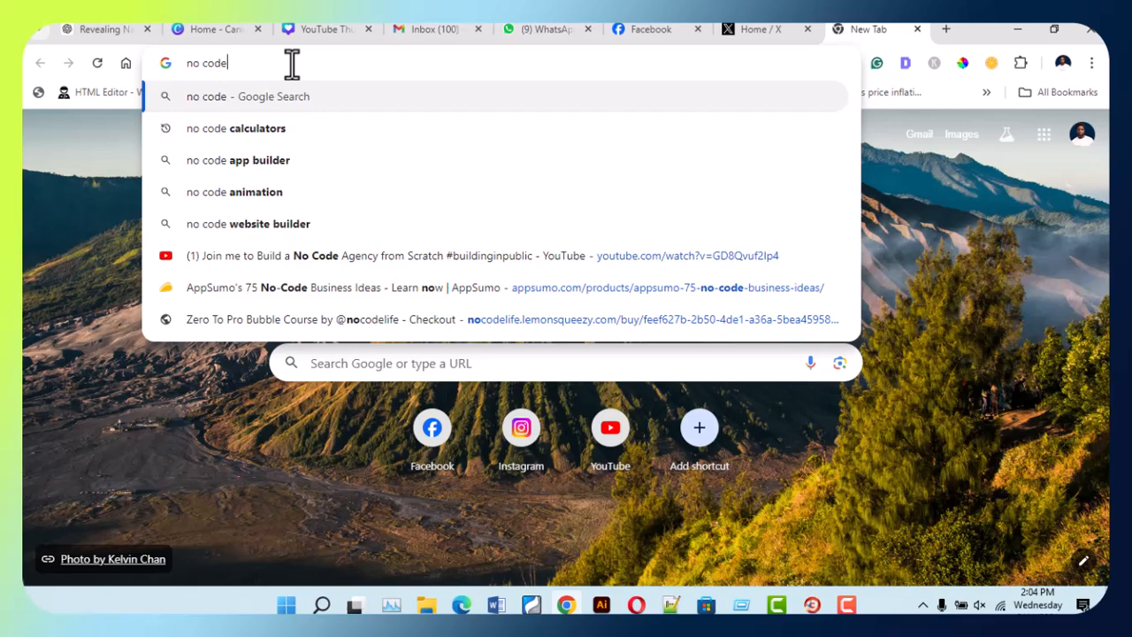
{"action": "key", "text": "Return"}
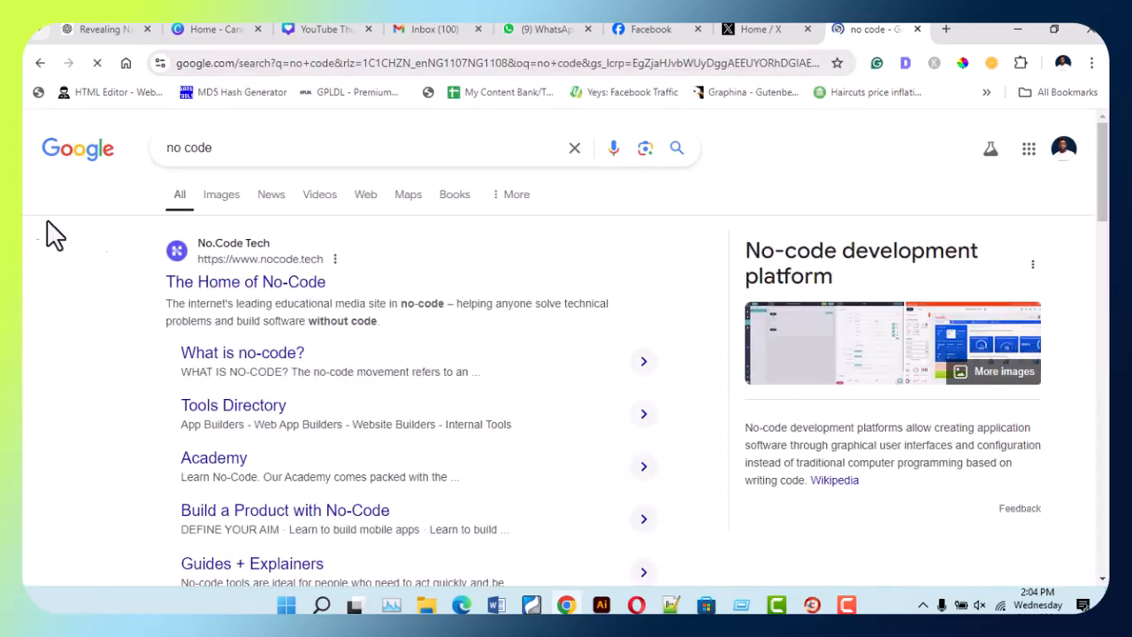
- Open The Home of No-Code result from nocode.tech in a new tab, view it and return to the search results
{"action": "right_click", "coordinate": [276, 286]}
{"action": "left_click", "coordinate": [310, 311]}
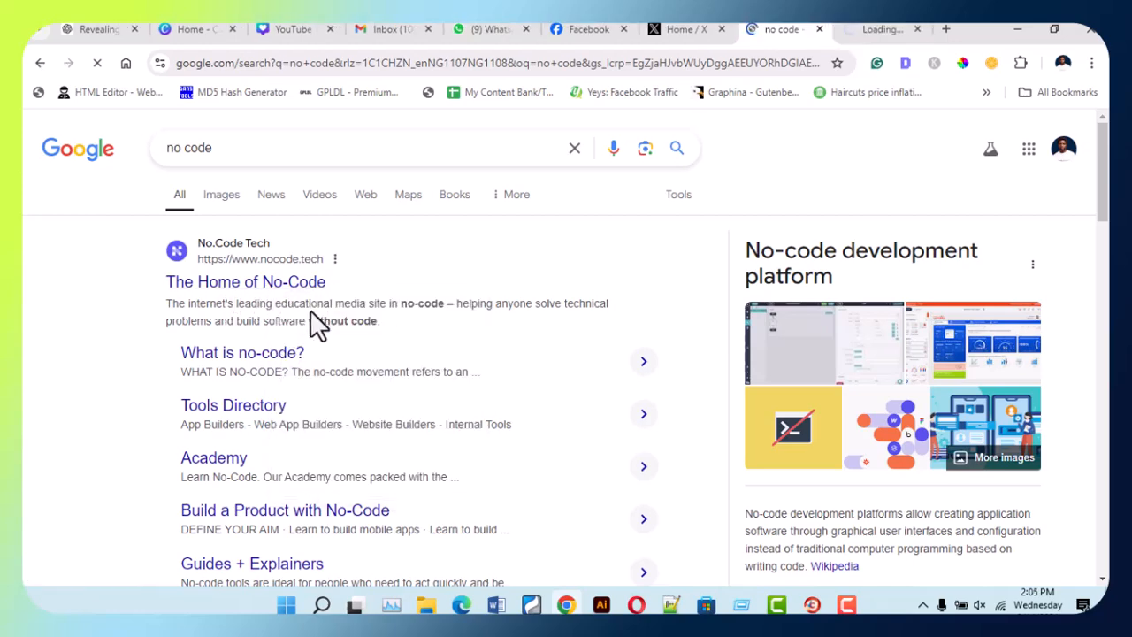
{"action": "left_click", "coordinate": [884, 30]}
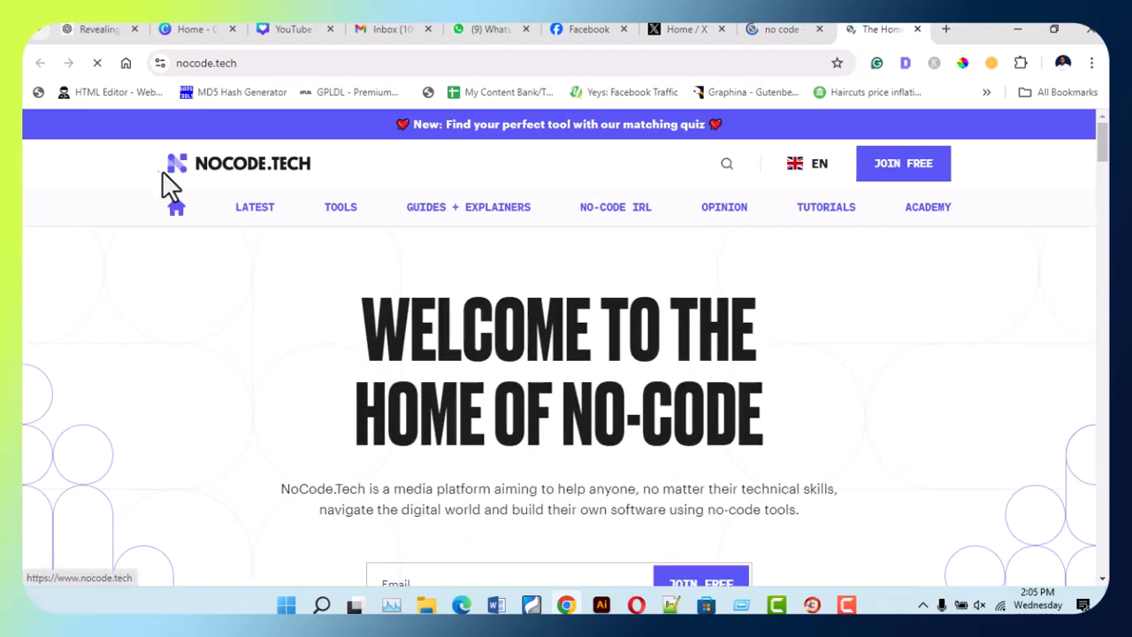
{"action": "left_click", "coordinate": [801, 29]}
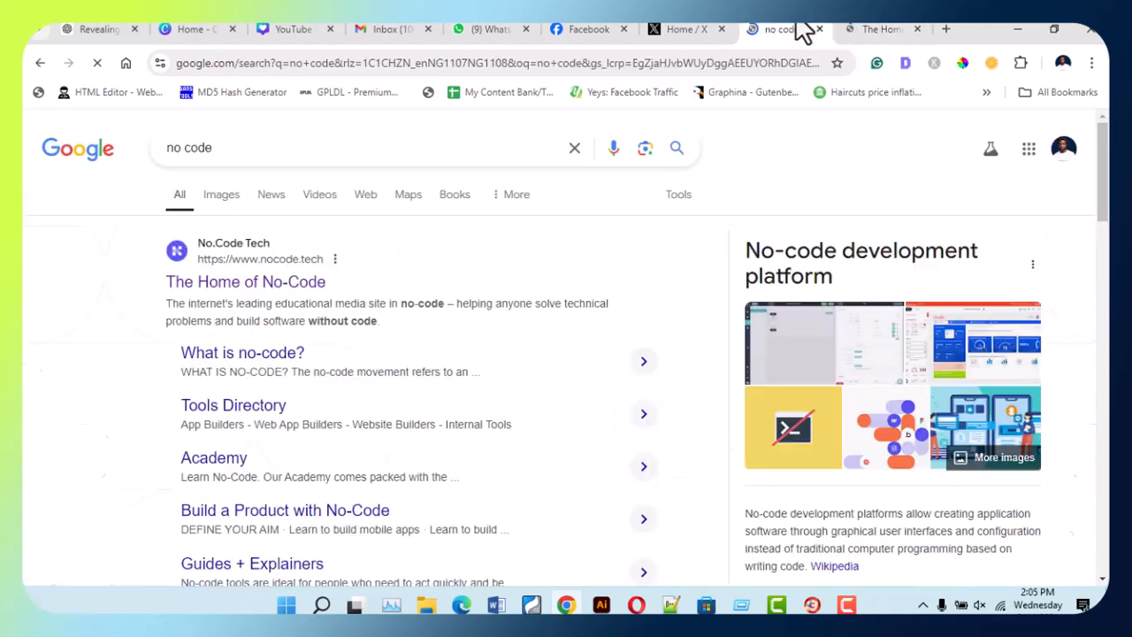
- Search Google Images for "no code symbol" and look through the icon results for ideas
{"action": "left_click", "coordinate": [240, 203]}
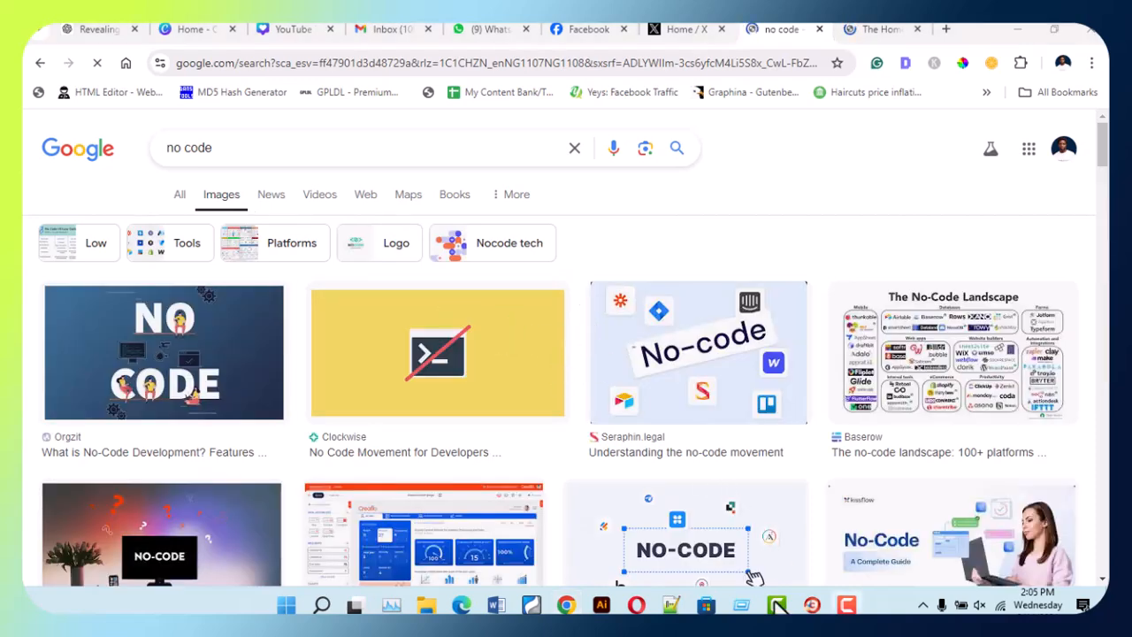
{"action": "left_click", "coordinate": [236, 151]}
{"action": "left_click", "coordinate": [236, 150]}
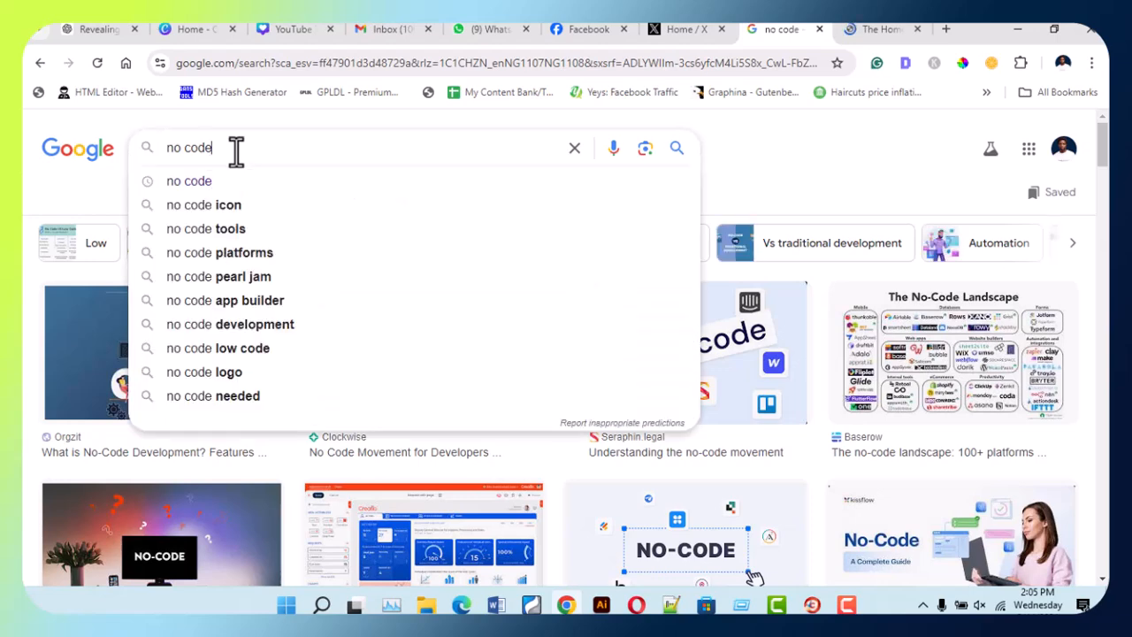
{"action": "type", "text": "s"}
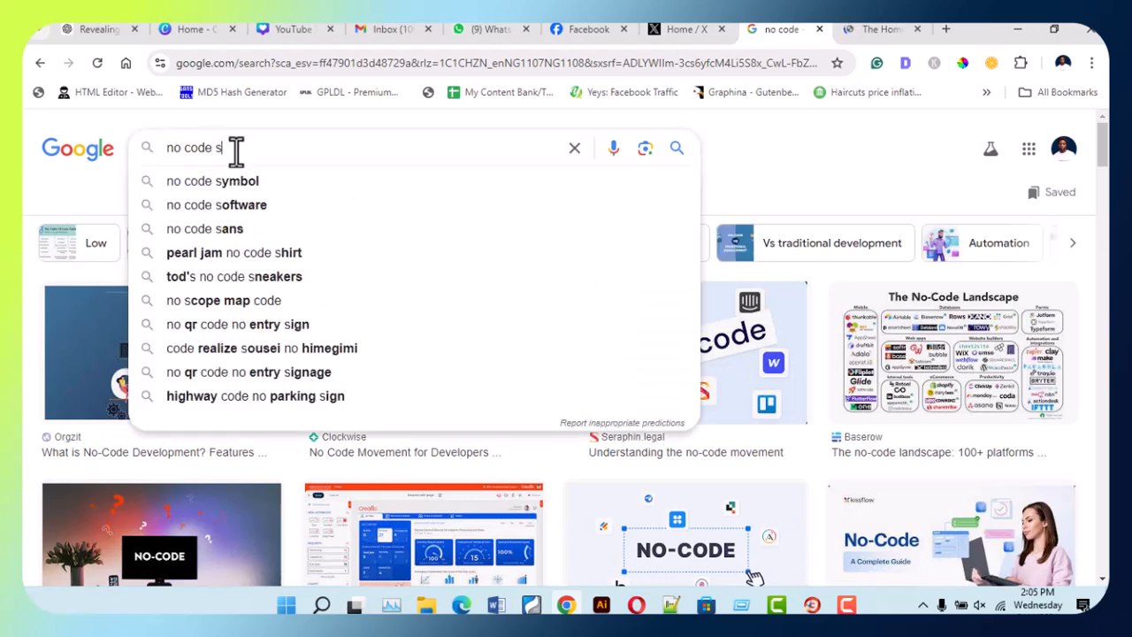
{"action": "left_click", "coordinate": [244, 183]}
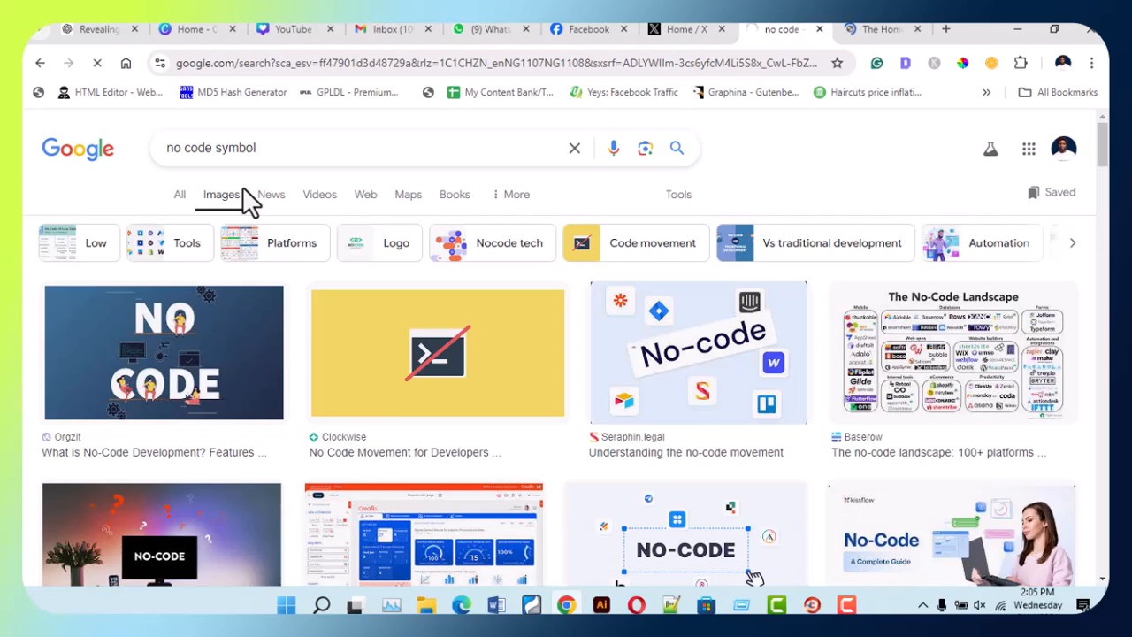
{"action": "left_click", "coordinate": [242, 187]}
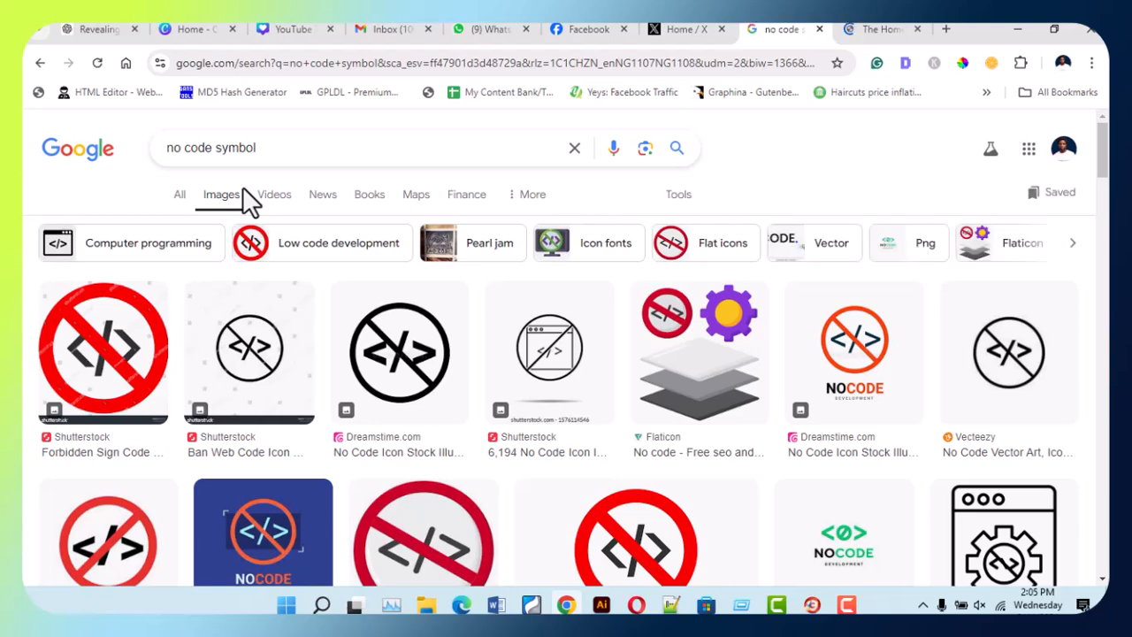
{"action": "scroll", "coordinate": [460, 424], "scroll_direction": "down", "scroll_amount": 2}
{"action": "scroll", "coordinate": [755, 409], "scroll_direction": "down", "scroll_amount": 2}
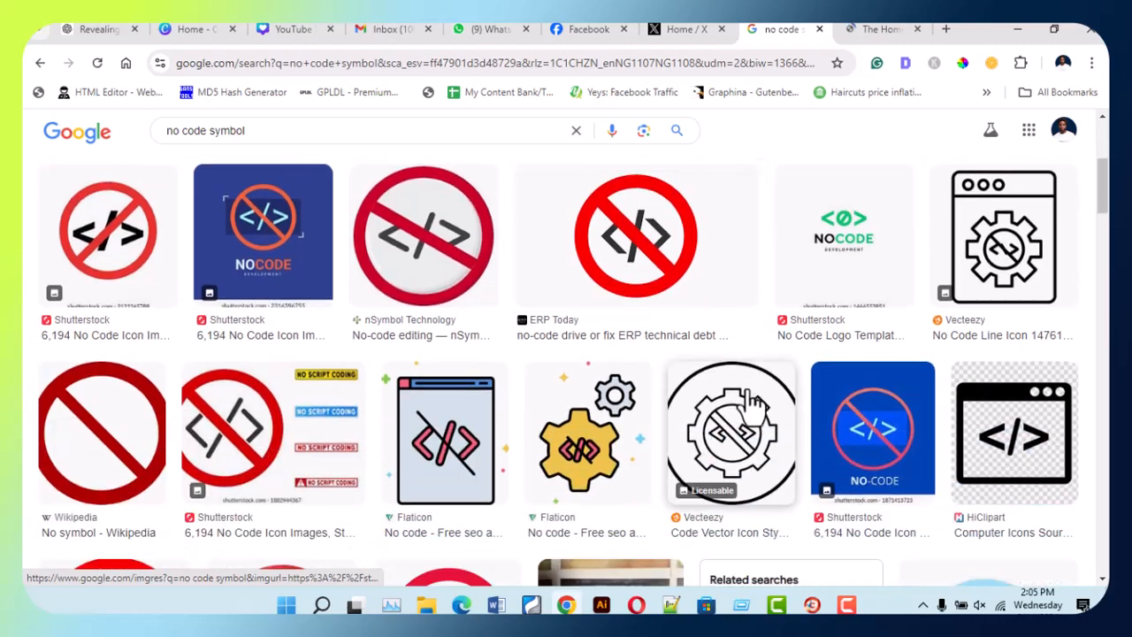
{"action": "scroll", "coordinate": [731, 397], "scroll_direction": "down", "scroll_amount": 3}
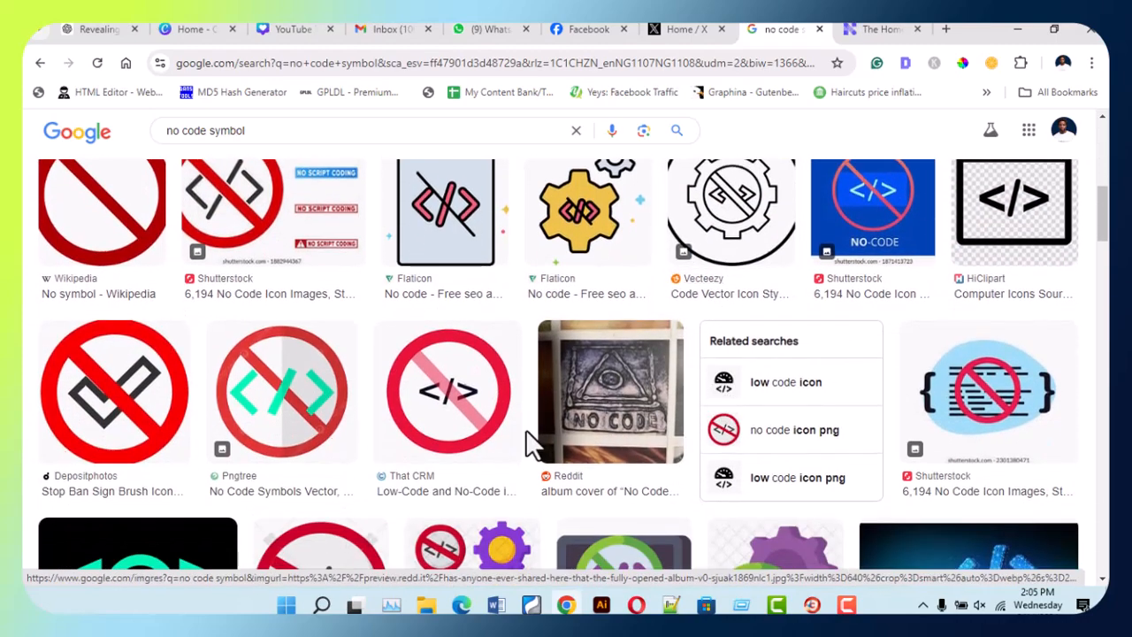
{"action": "scroll", "coordinate": [530, 438], "scroll_direction": "down", "scroll_amount": 6}
{"action": "scroll", "coordinate": [522, 443], "scroll_direction": "up", "scroll_amount": 3}
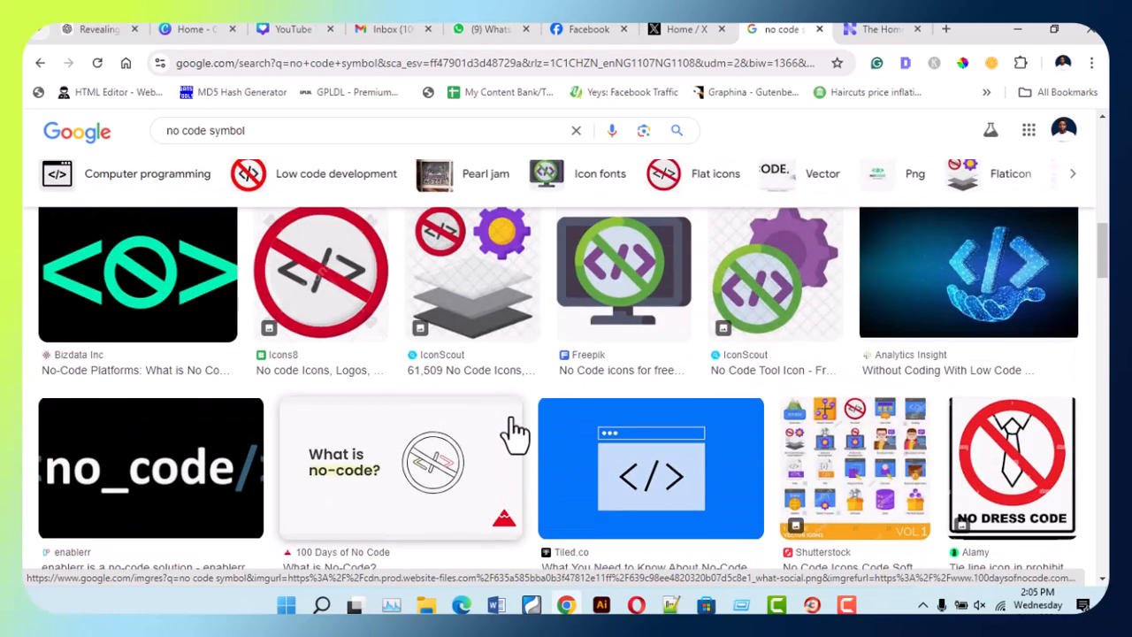
{"action": "scroll", "coordinate": [517, 438], "scroll_direction": "down", "scroll_amount": 2}
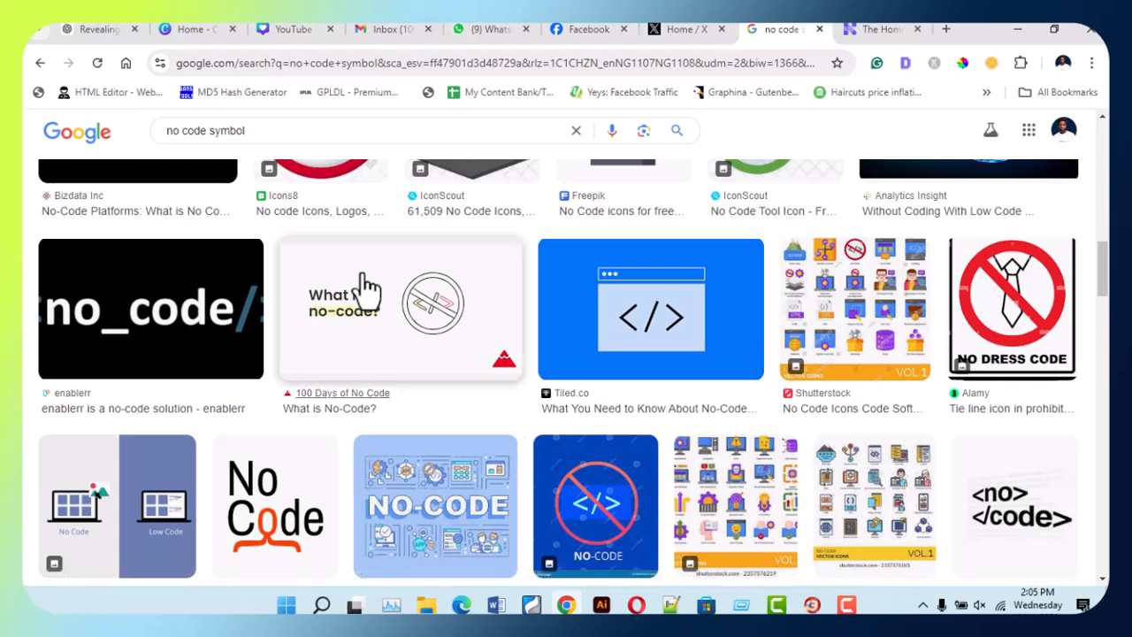
- Move the no code results tab to the end and search Google Images for "calculator symbols" in a new tab
{"action": "left_click_drag", "start_coordinate": [772, 26], "coordinate": [961, 39]}
{"action": "left_click", "coordinate": [947, 30]}
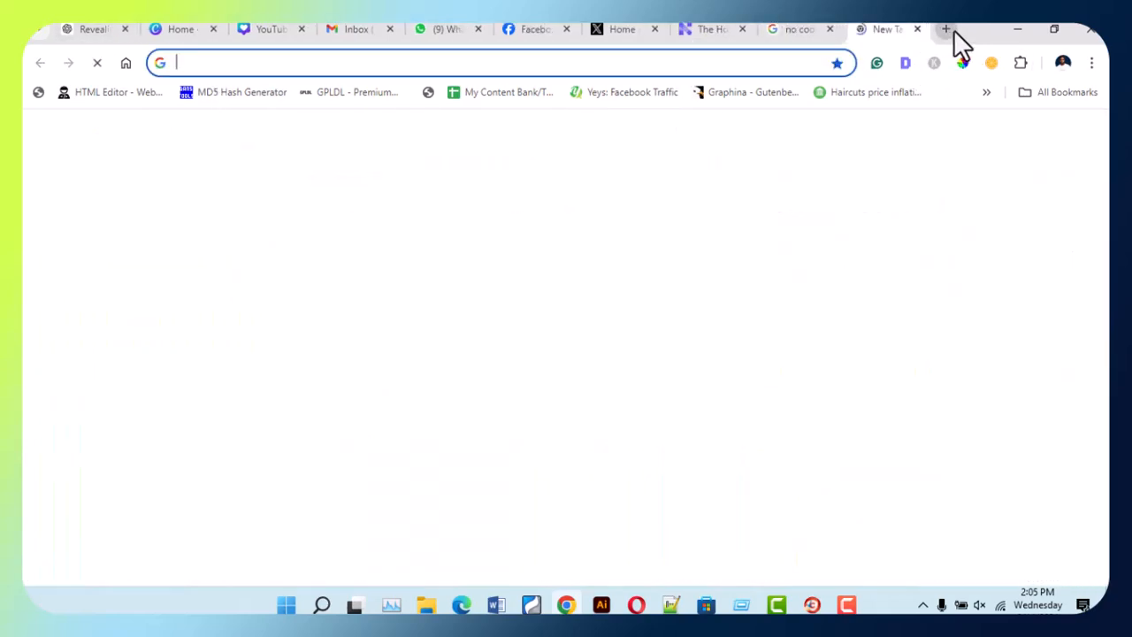
{"action": "type", "text": "calcula"}
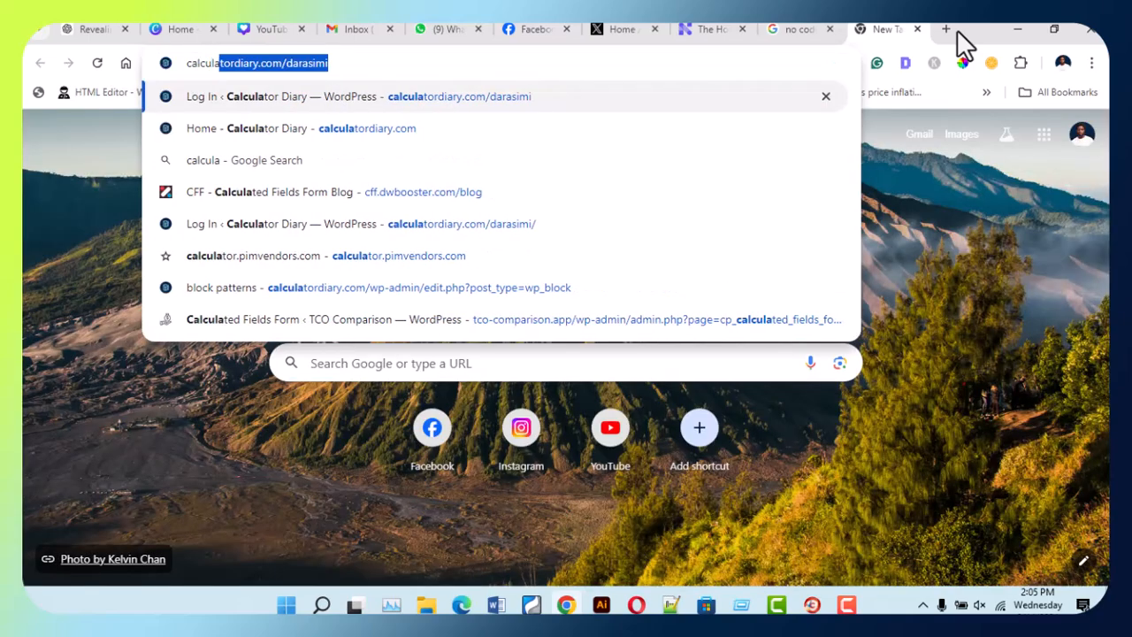
{"action": "type", "text": "or"}
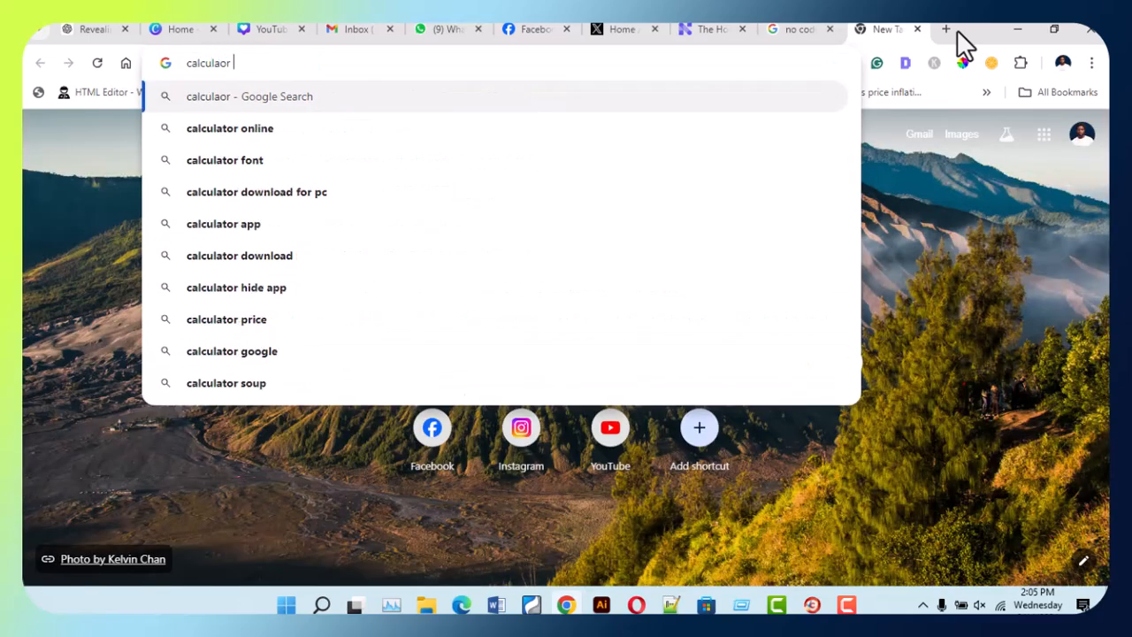
{"action": "key", "text": "BackSpace"}
{"action": "key", "text": "BackSpace"}
{"action": "type", "text": "tor symbo"}
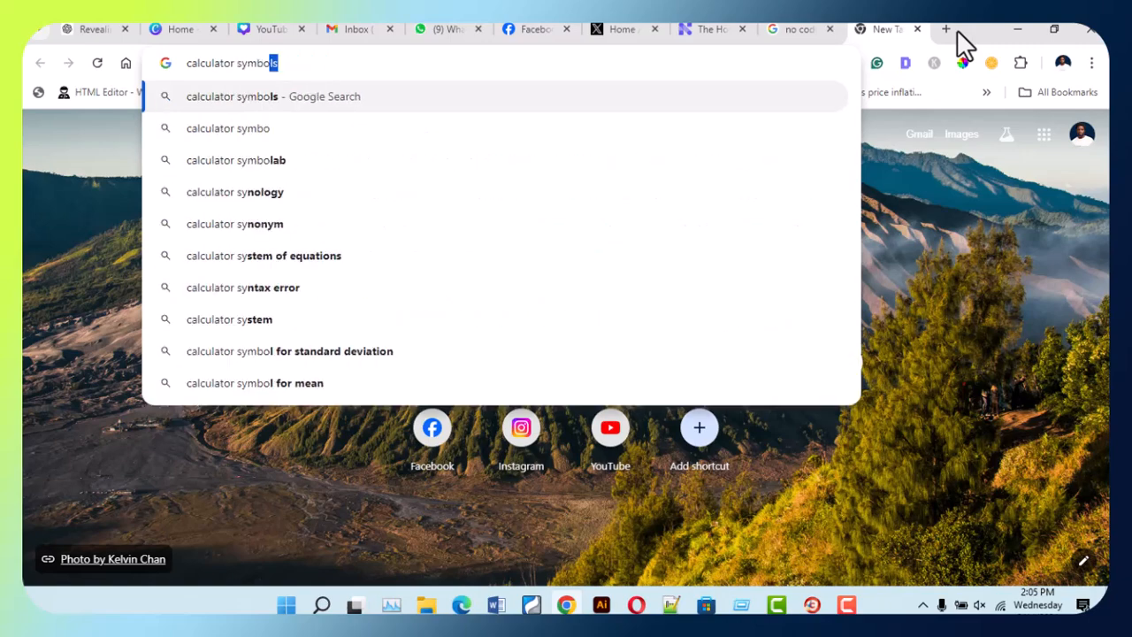
{"action": "type", "text": "l"}
{"action": "key", "text": "Return"}
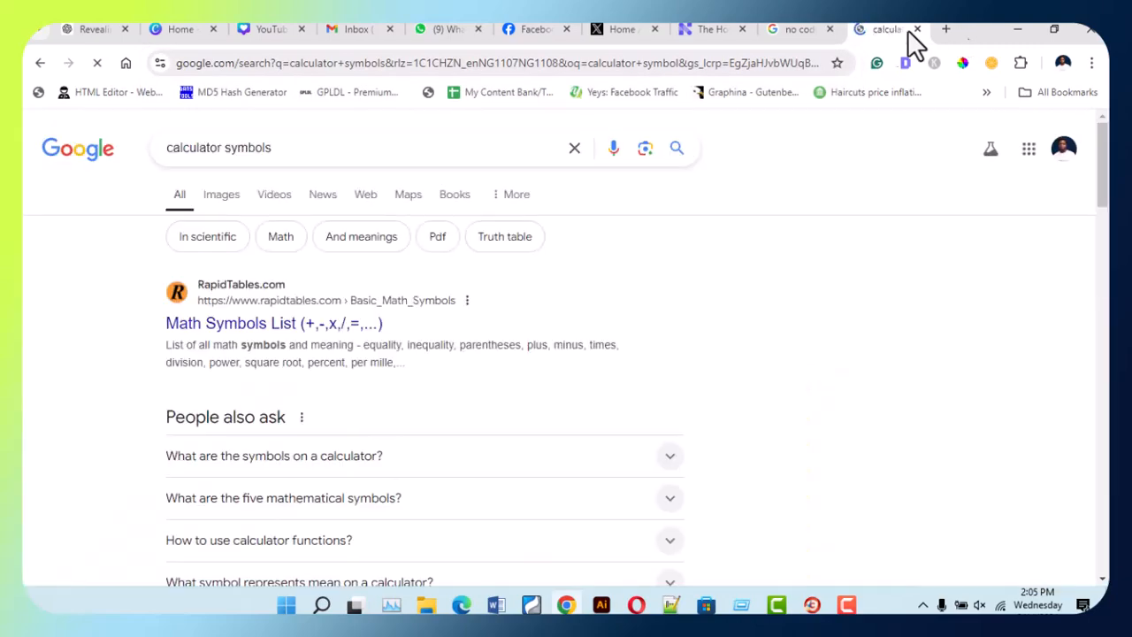
{"action": "left_click", "coordinate": [229, 200]}
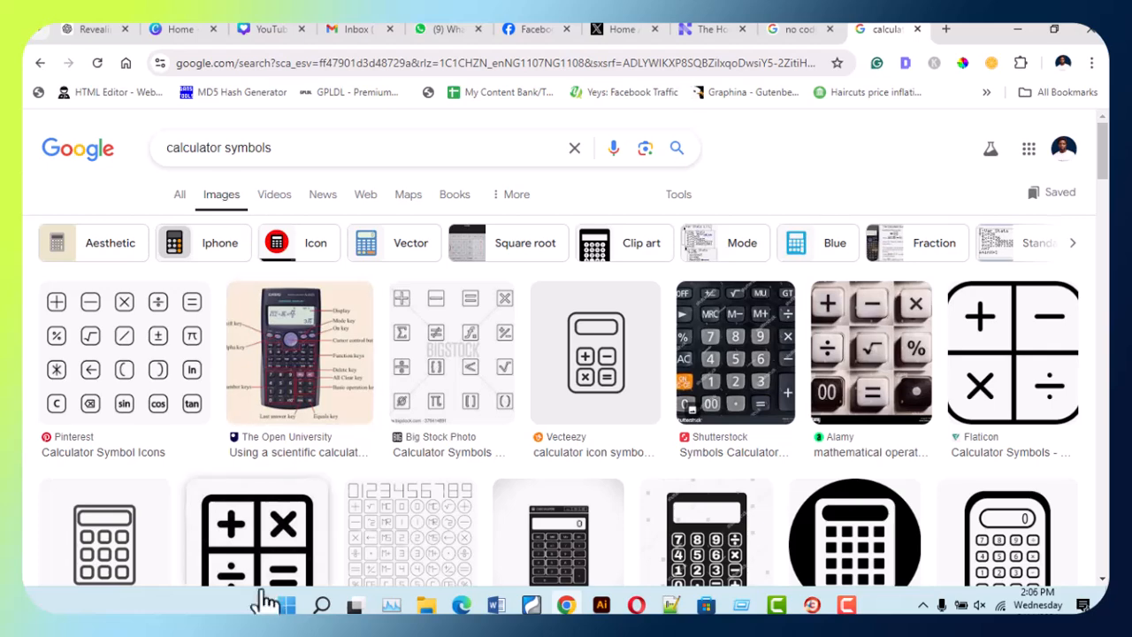
- Switch to Illustrator and view the open logo artwork in vettedremoteArtboard-1.svg
{"action": "left_click", "coordinate": [602, 605]}
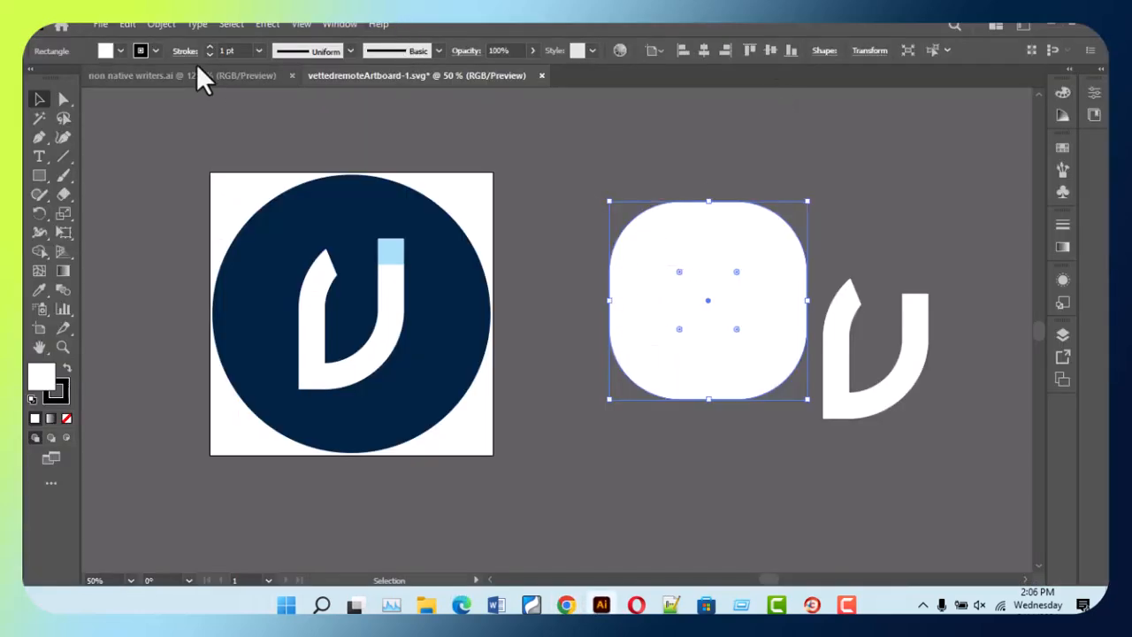
{"action": "key", "text": "space"}
{"action": "left_click_drag", "start_coordinate": [372, 300], "coordinate": [282, 305]}
{"action": "left_click", "coordinate": [539, 169]}
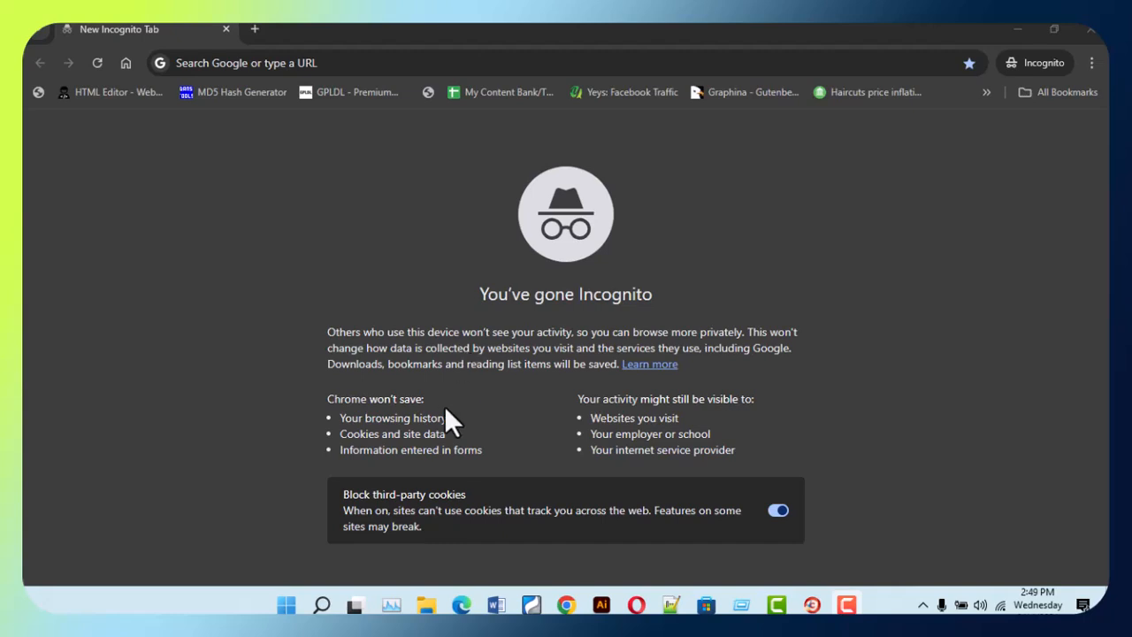
- Open vettedremote.com in the incognito browser window and vettedgiving.com in a second tab
{"action": "left_click", "coordinate": [250, 62]}
{"action": "type", "text": "vett"}
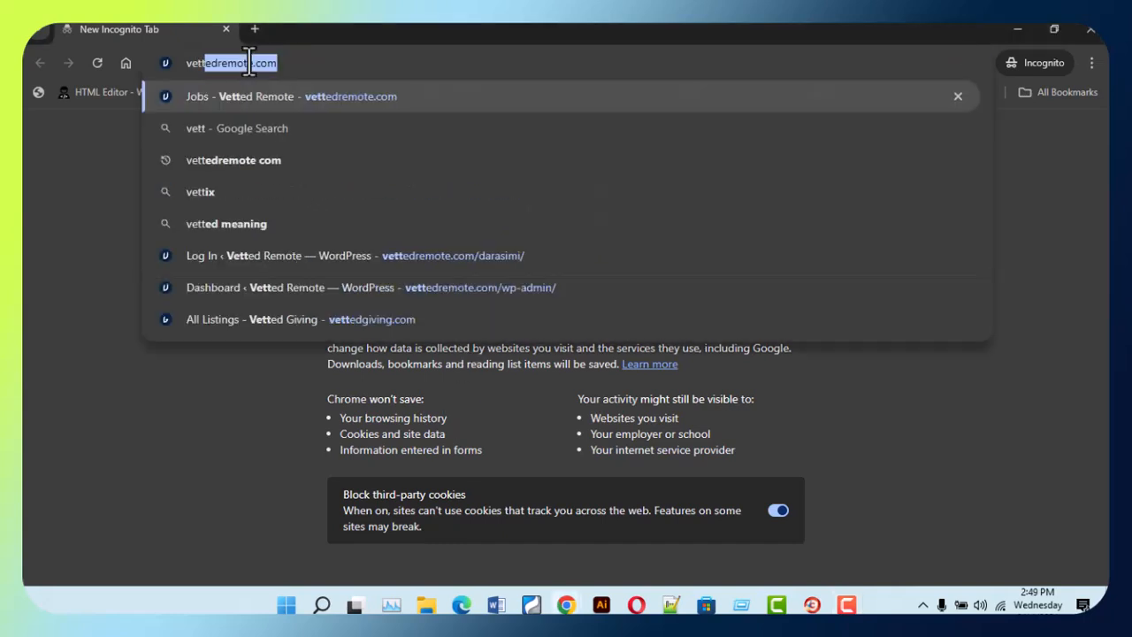
{"action": "left_click", "coordinate": [308, 105]}
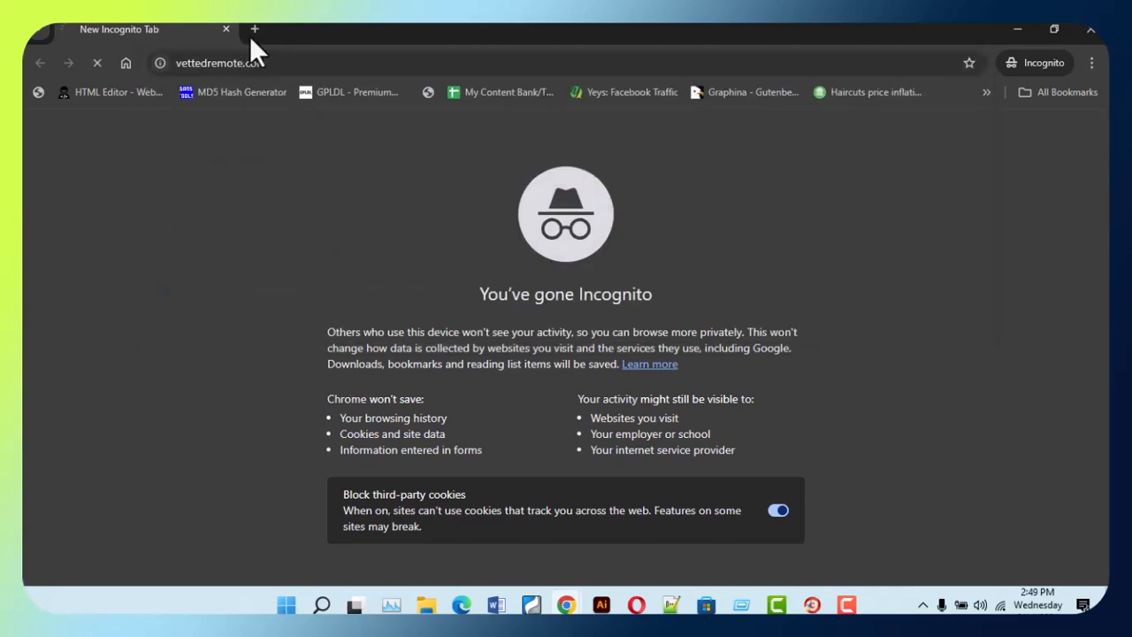
{"action": "left_click", "coordinate": [249, 35]}
{"action": "type", "text": "vetted"}
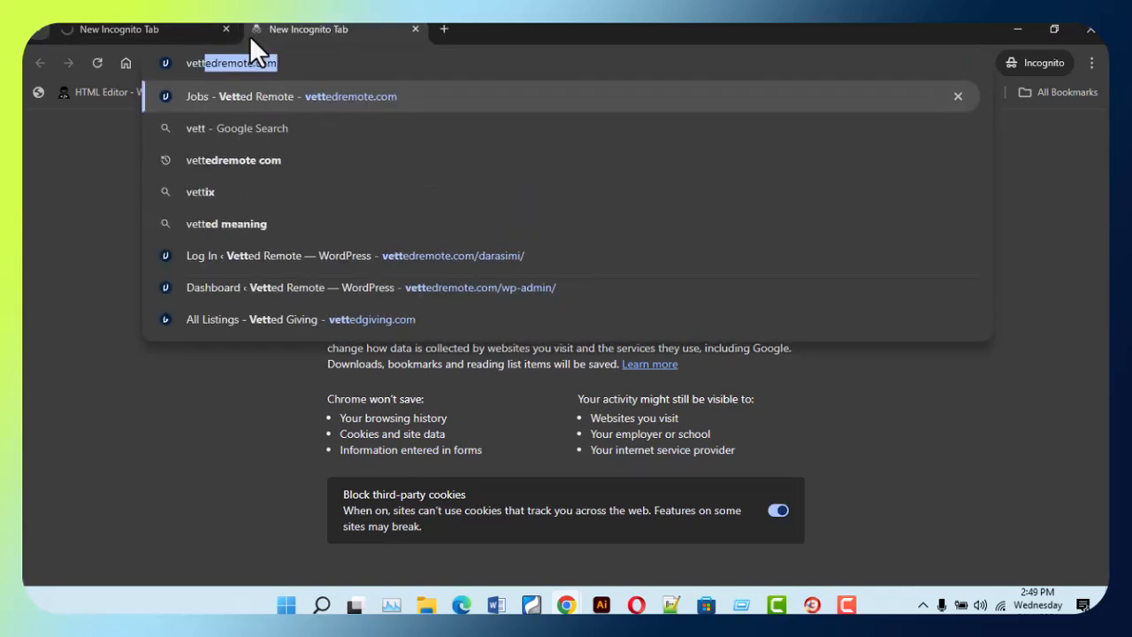
{"action": "type", "text": "giving"}
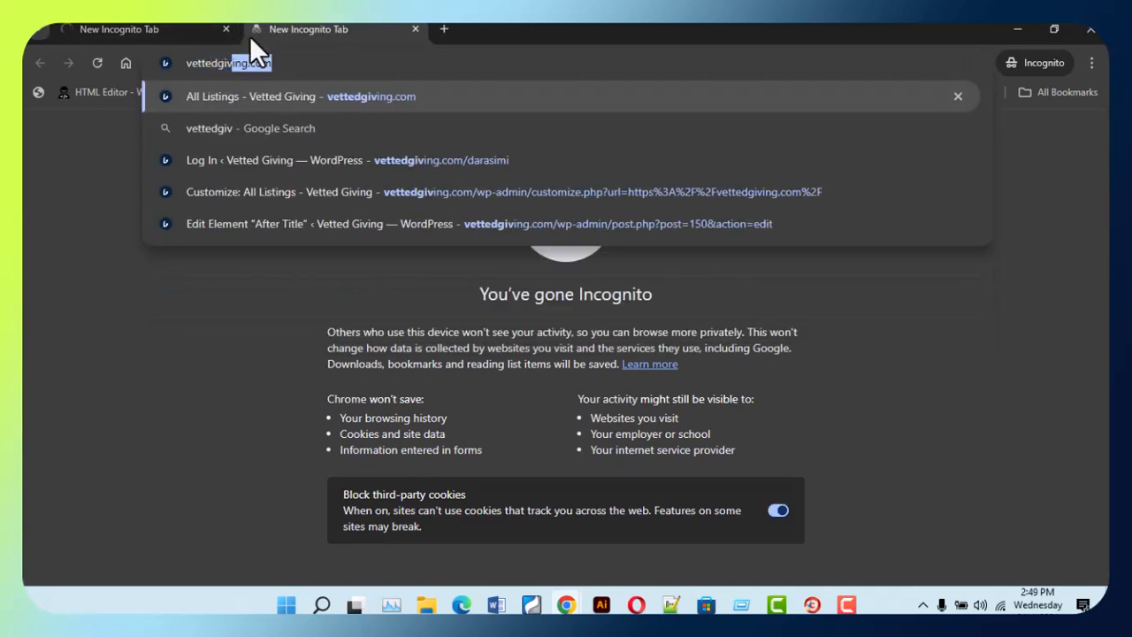
{"action": "left_click", "coordinate": [285, 103]}
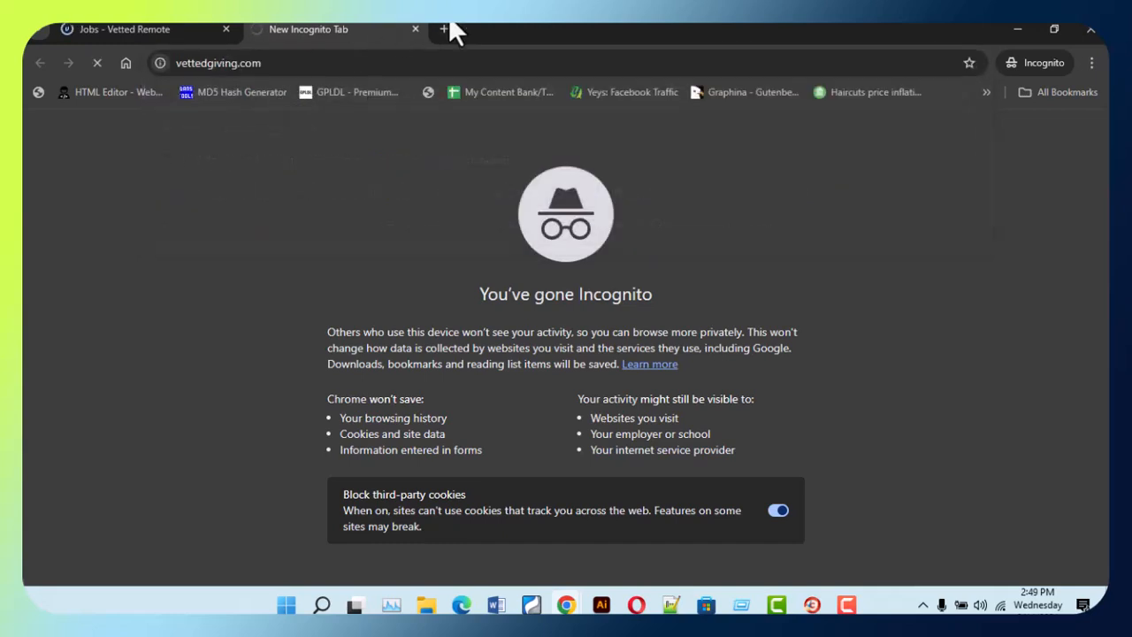
- Open the site owner's personal .net website in a third incognito tab
{"action": "left_click", "coordinate": [449, 25]}
{"action": "type", "text": "michaeladegoke.net"}
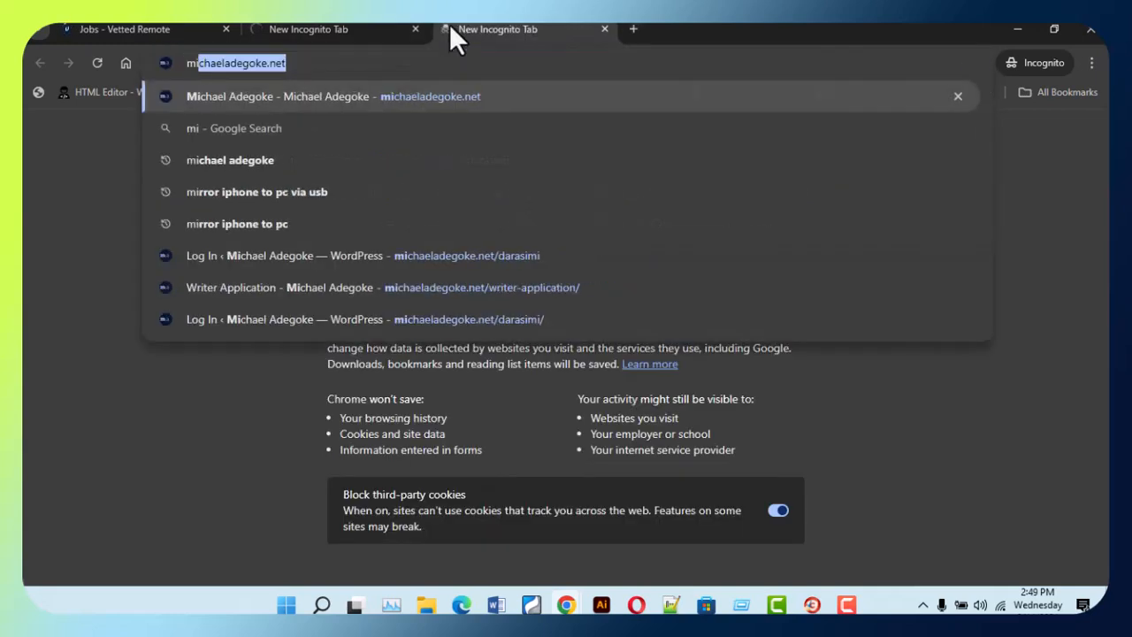
{"action": "left_click", "coordinate": [335, 97]}
- Return to the Vetted Remote site and look through its homepage header, job listings and footer
{"action": "left_click", "coordinate": [120, 29]}
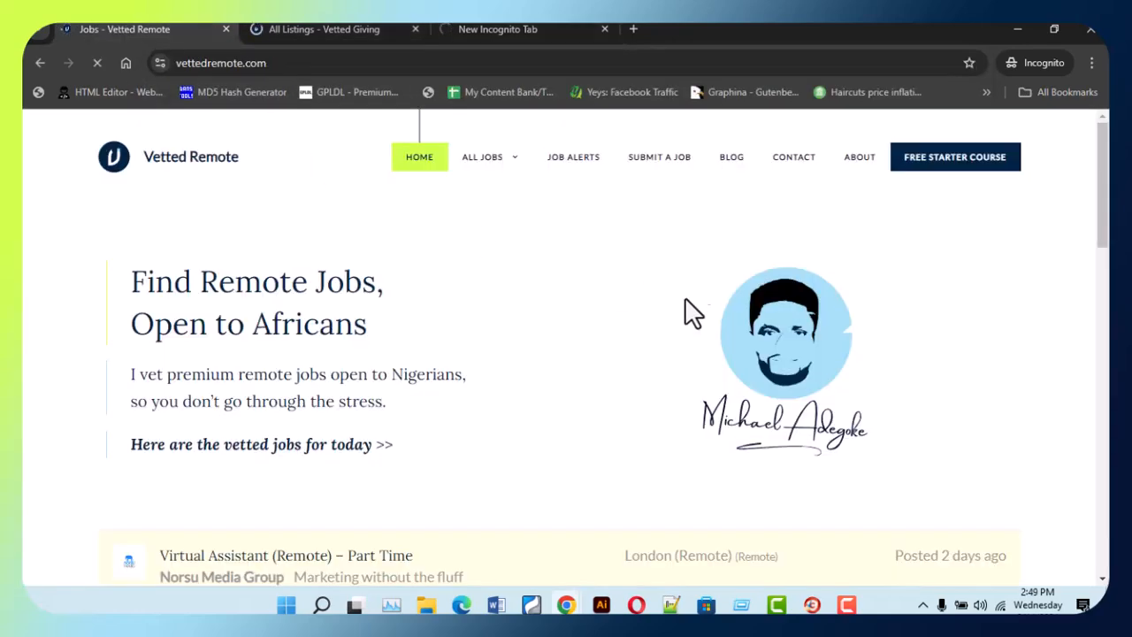
{"action": "scroll", "coordinate": [1029, 298], "scroll_direction": "down", "scroll_amount": 5}
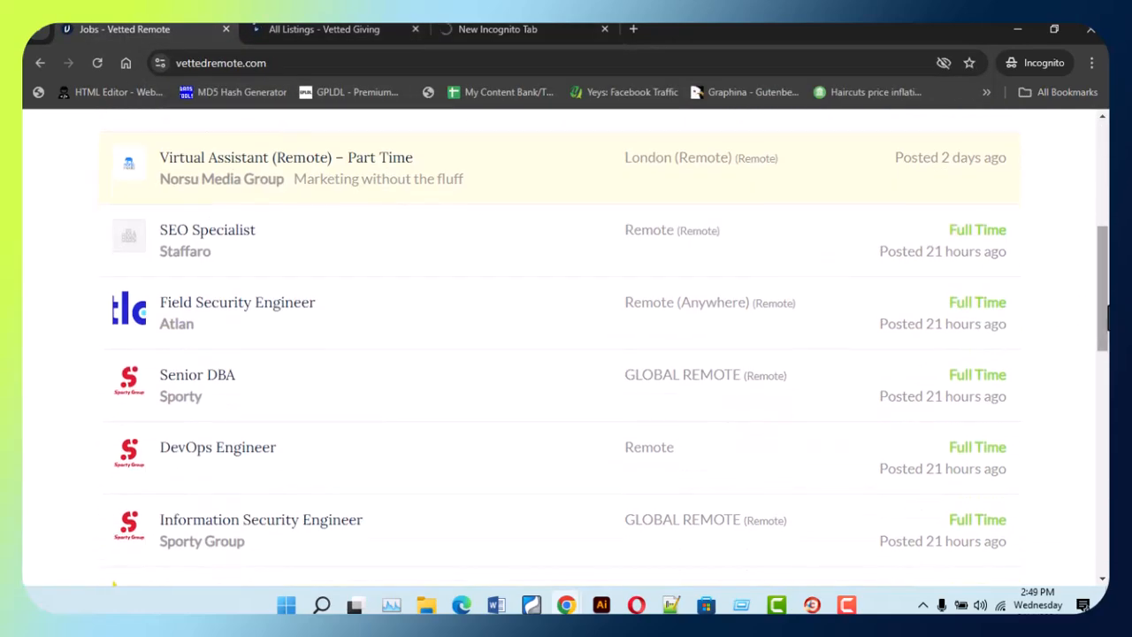
{"action": "scroll", "coordinate": [1029, 298], "scroll_direction": "up", "scroll_amount": 4}
{"action": "scroll", "coordinate": [567, 354], "scroll_direction": "down", "scroll_amount": 10}
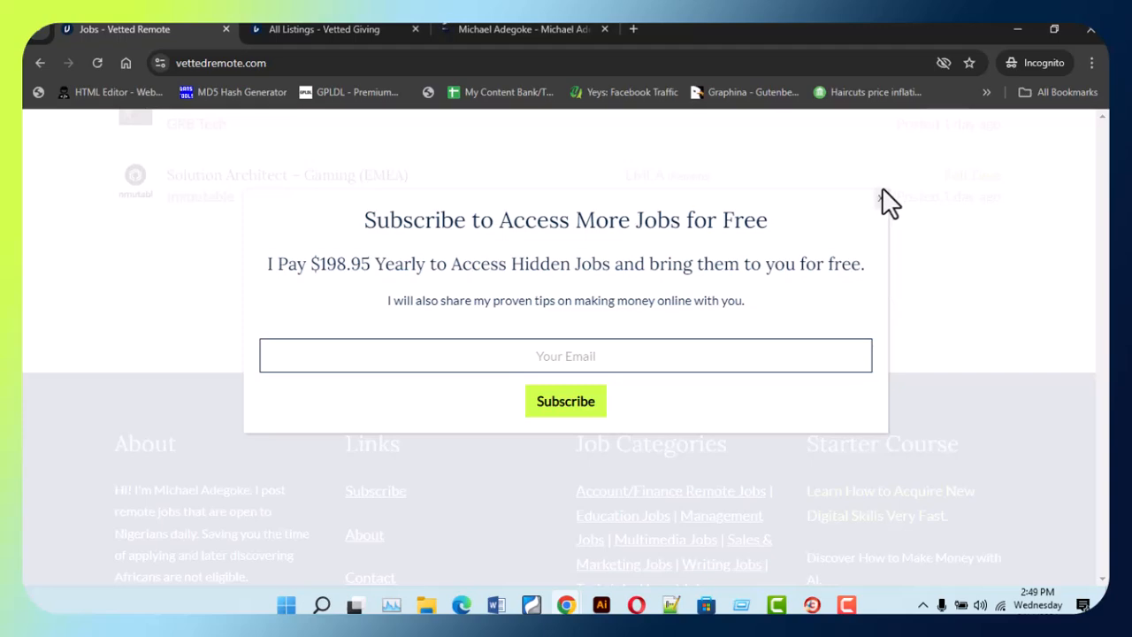
- Dismiss the subscription popup and look over the Vetted Remote footer and homepage header
{"action": "left_click", "coordinate": [883, 214]}
{"action": "scroll", "coordinate": [1036, 409], "scroll_direction": "down", "scroll_amount": 2}
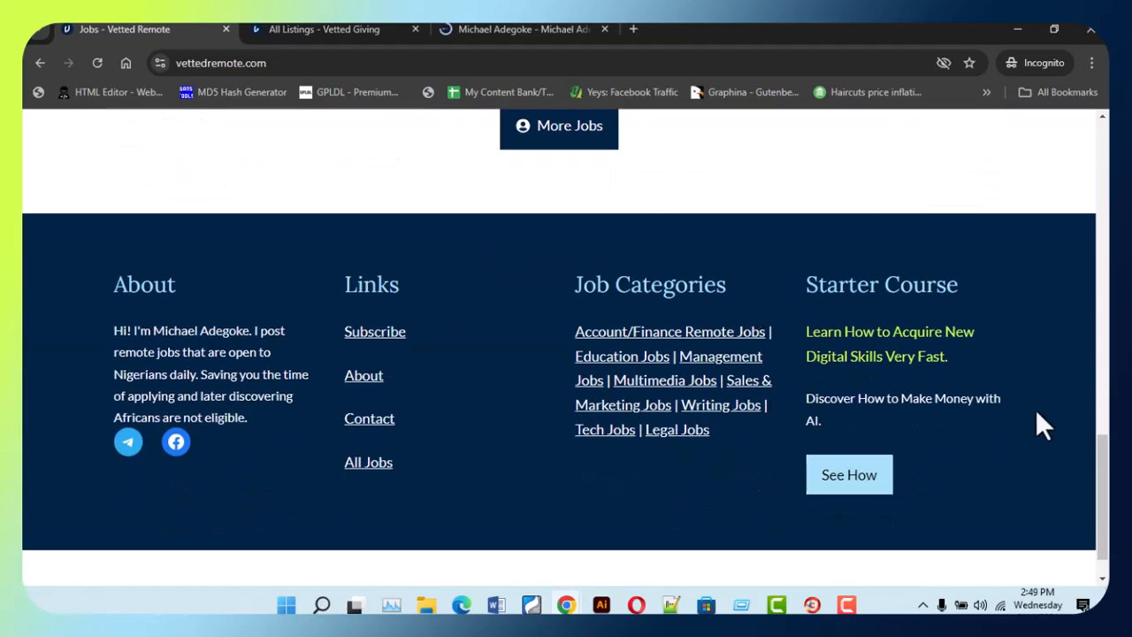
{"action": "scroll", "coordinate": [1036, 408], "scroll_direction": "up", "scroll_amount": 10}
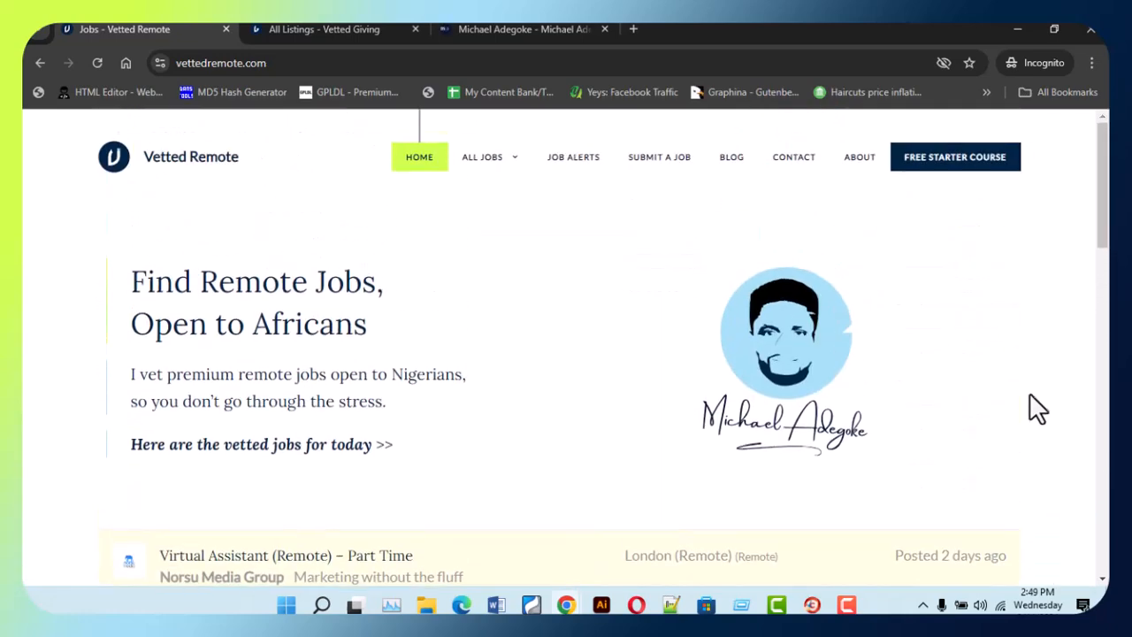
- Look through the Vetted Giving site's header, receiver listings and footer for its branding
{"action": "left_click", "coordinate": [366, 30]}
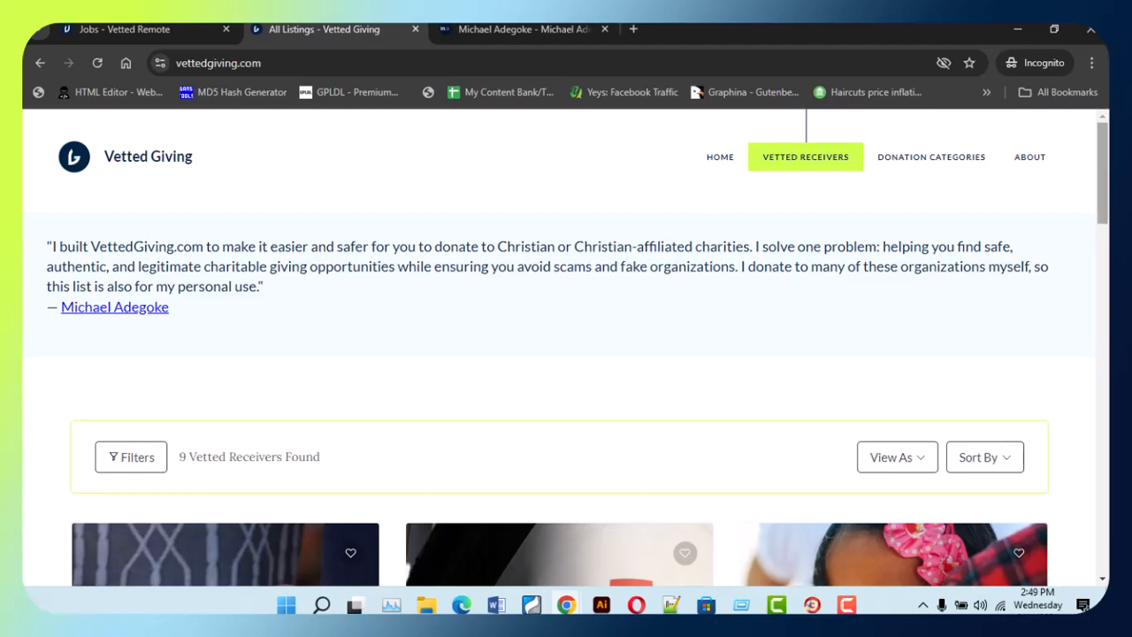
{"action": "scroll", "coordinate": [1104, 250], "scroll_direction": "down", "scroll_amount": 3}
{"action": "left_click_drag", "start_coordinate": [1104, 251], "coordinate": [1103, 557]}
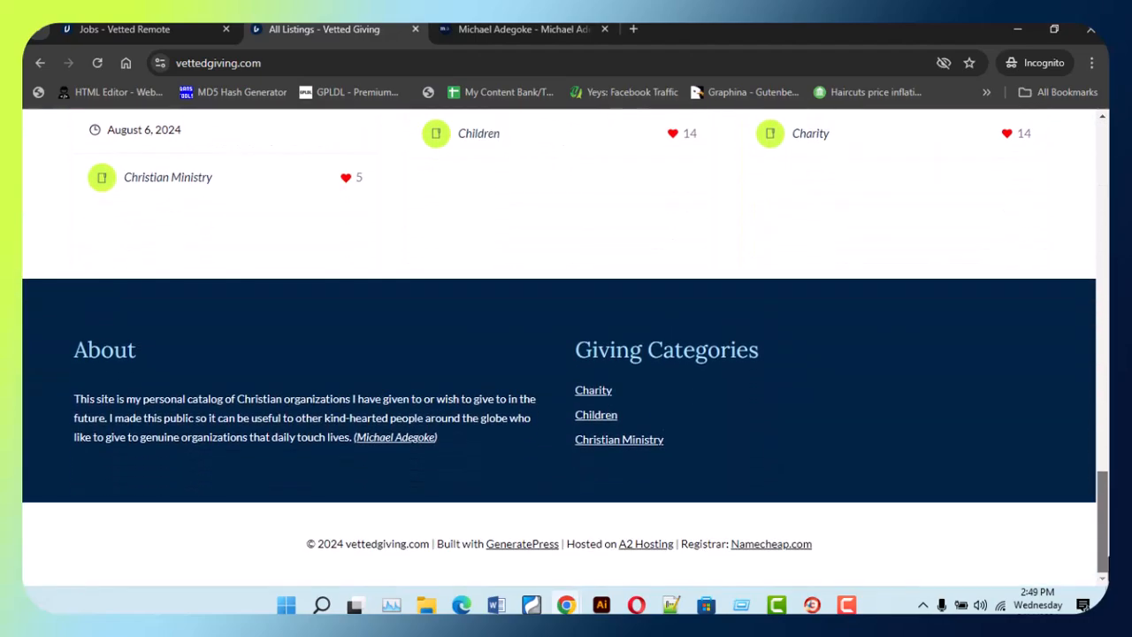
{"action": "scroll", "coordinate": [844, 420], "scroll_direction": "up", "scroll_amount": 2}
- Look through the site owner's personal .net website, from the header through the latest posts to the footer
{"action": "left_click", "coordinate": [570, 30]}
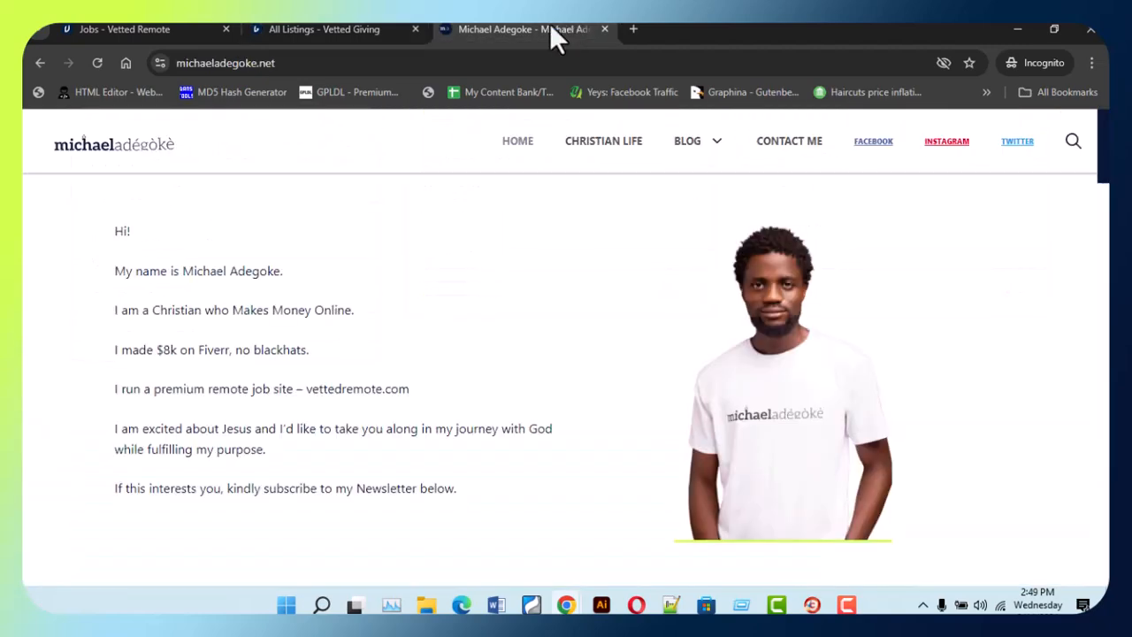
{"action": "left_click_drag", "start_coordinate": [1106, 164], "coordinate": [1105, 363]}
{"action": "scroll", "coordinate": [1105, 365], "scroll_direction": "down", "scroll_amount": 11}
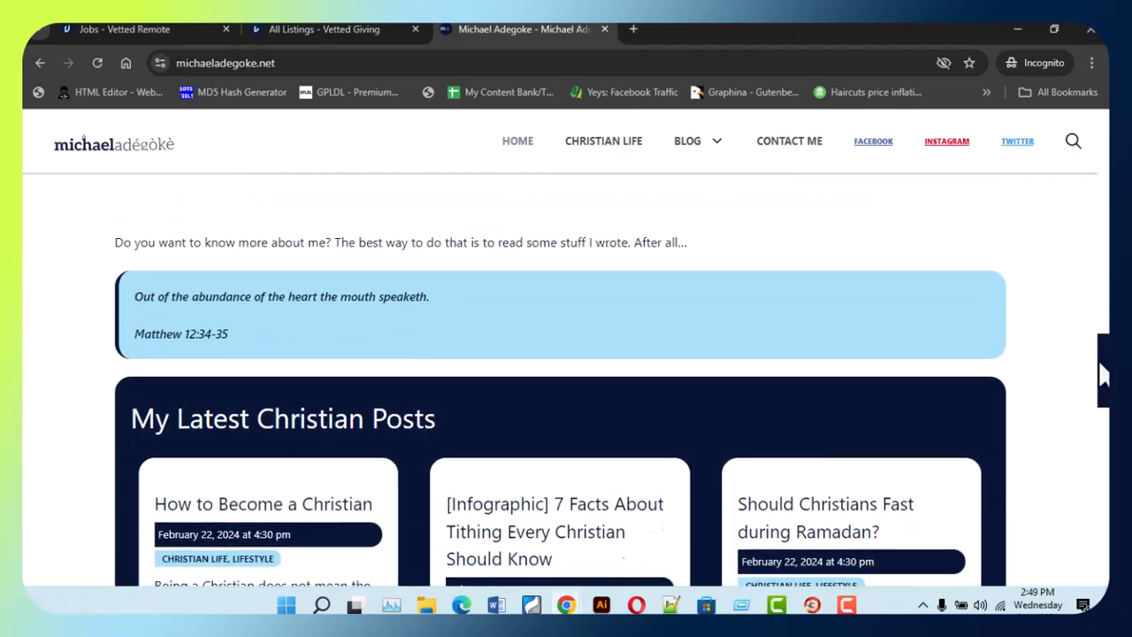
{"action": "scroll", "coordinate": [1105, 369], "scroll_direction": "down", "scroll_amount": 8}
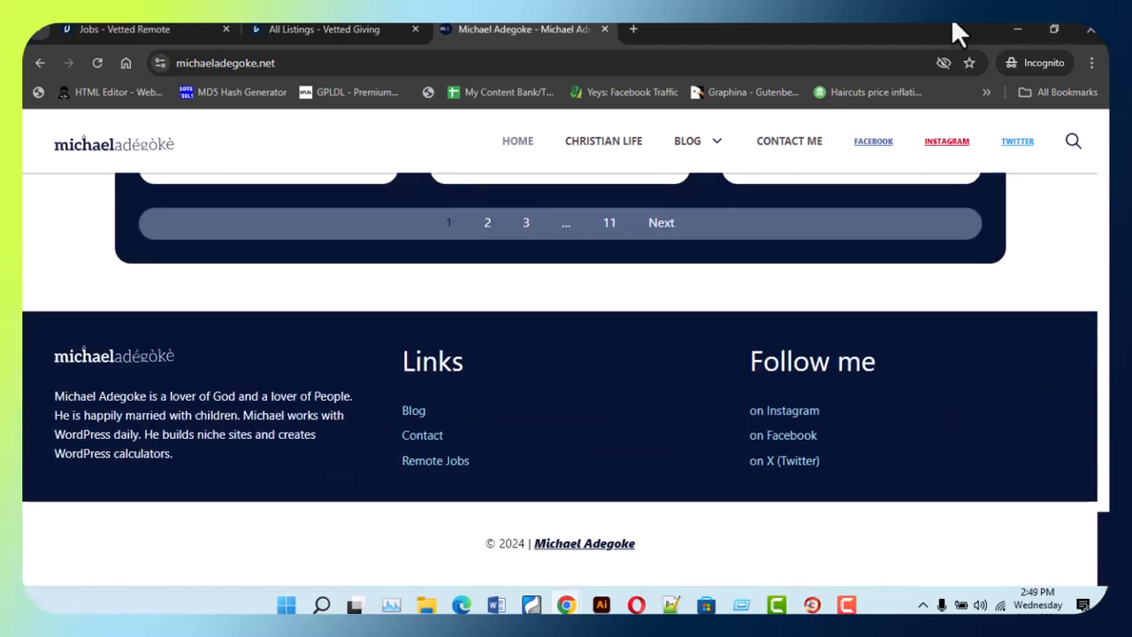
- Put the incognito window away and examine the calculator symbols image results in the main browser window
{"action": "left_click", "coordinate": [1016, 30]}
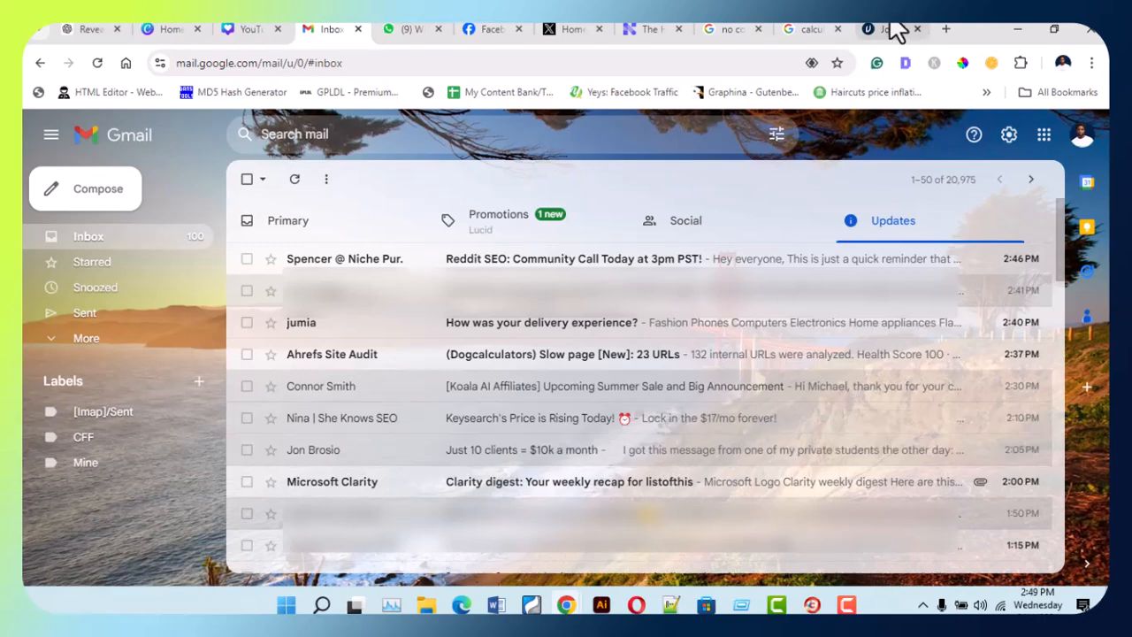
{"action": "left_click", "coordinate": [894, 30]}
{"action": "left_click", "coordinate": [818, 29]}
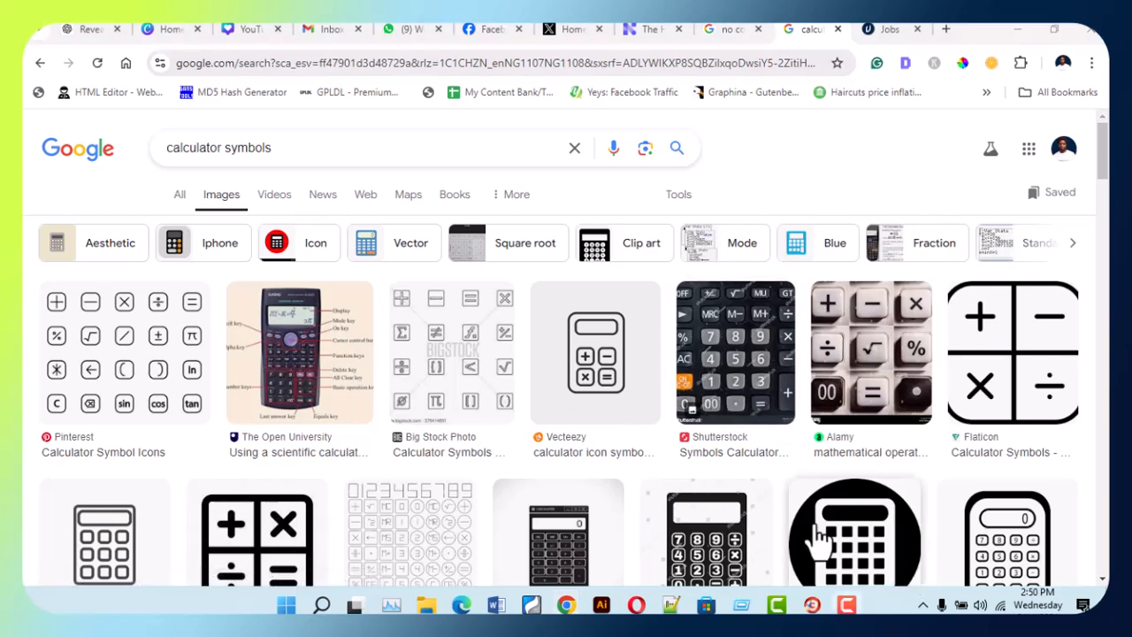
{"action": "scroll", "coordinate": [478, 421], "scroll_direction": "down", "scroll_amount": 2}
{"action": "scroll", "coordinate": [498, 420], "scroll_direction": "down", "scroll_amount": 3}
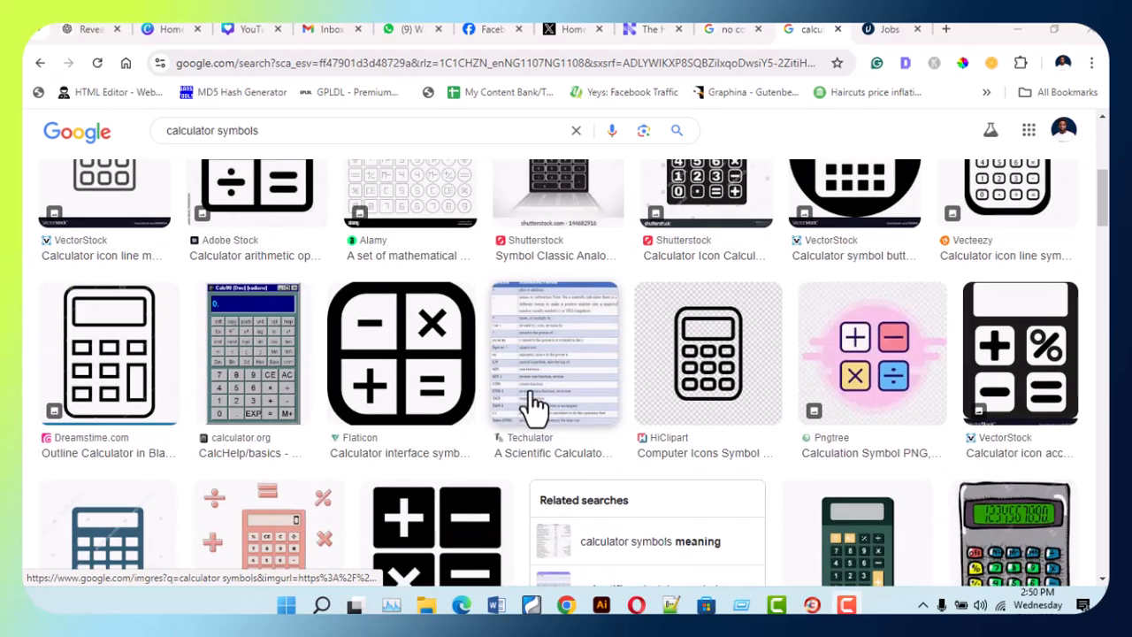
{"action": "scroll", "coordinate": [540, 402], "scroll_direction": "down", "scroll_amount": 1}
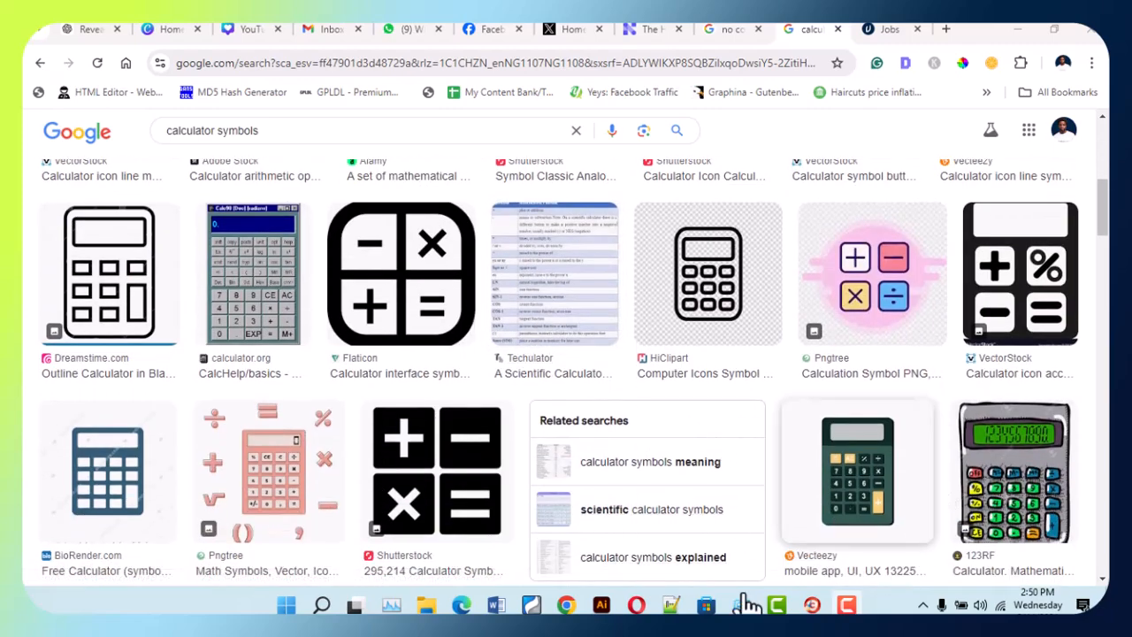
- Switch to Illustrator and add the text "NC" at 62 pt beside the logo artboard
{"action": "left_click", "coordinate": [602, 606]}
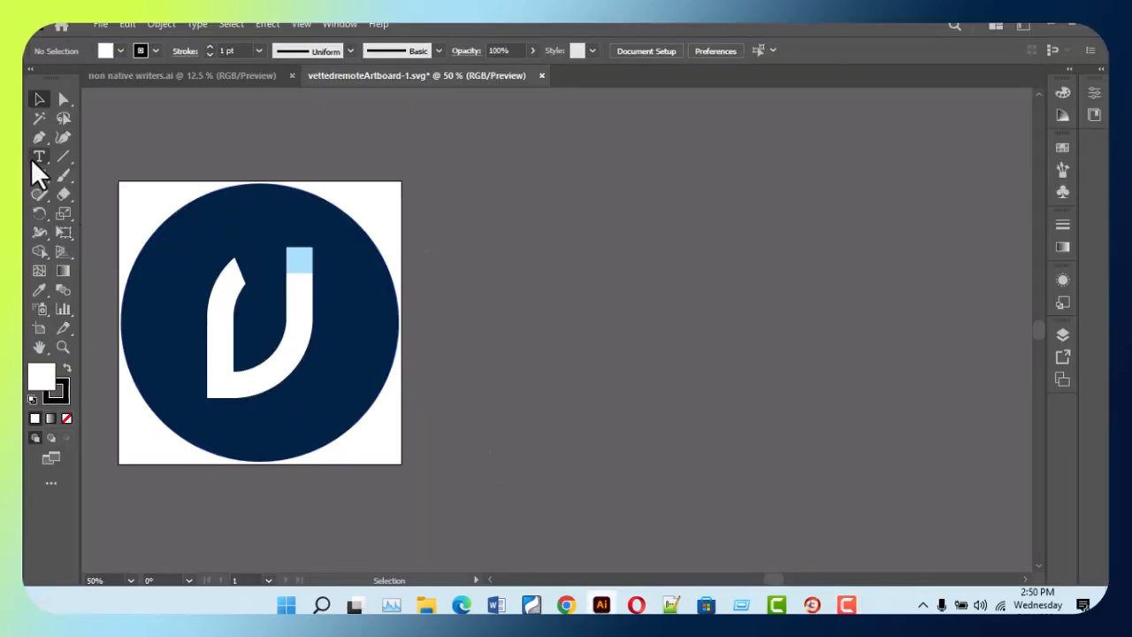
{"action": "left_click", "coordinate": [537, 230]}
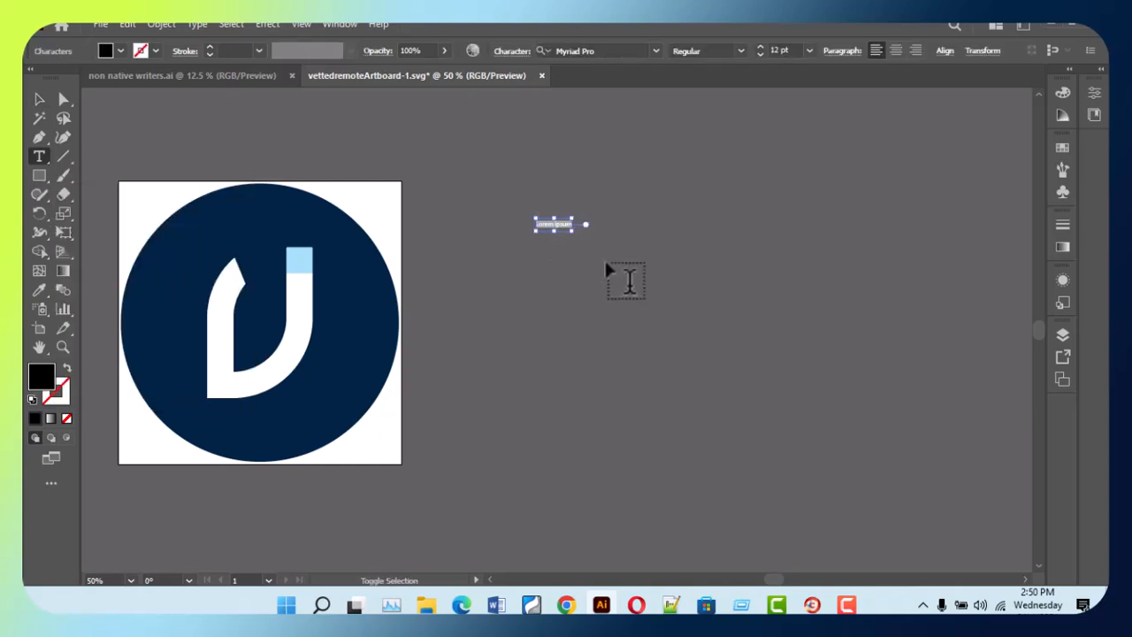
{"action": "key", "text": "ctrl+shift+period"}
{"action": "key", "text": "ctrl+shift+period"}
{"action": "key", "text": "ctrl+shift+period"}
{"action": "key", "text": "ctrl+shift+period"}
{"action": "key", "text": "ctrl+shift+period"}
{"action": "key", "text": "ctrl+shift+period"}
{"action": "key", "text": "ctrl+shift+period"}
{"action": "key", "text": "ctrl+shift+period"}
{"action": "key", "text": "ctrl+shift+period"}
{"action": "key", "text": "ctrl+shift+period"}
{"action": "key", "text": "ctrl+shift+period"}
{"action": "key", "text": "ctrl+shift+period"}
{"action": "key", "text": "ctrl+shift+period"}
{"action": "key", "text": "ctrl+shift+period"}
{"action": "key", "text": "ctrl+shift+period"}
{"action": "key", "text": "ctrl+shift+period"}
{"action": "key", "text": "ctrl+shift+period"}
{"action": "key", "text": "ctrl+shift+period"}
{"action": "key", "text": "ctrl+shift+period"}
{"action": "key", "text": "ctrl+shift+period"}
{"action": "key", "text": "ctrl+shift+period"}
{"action": "key", "text": "ctrl+shift+period"}
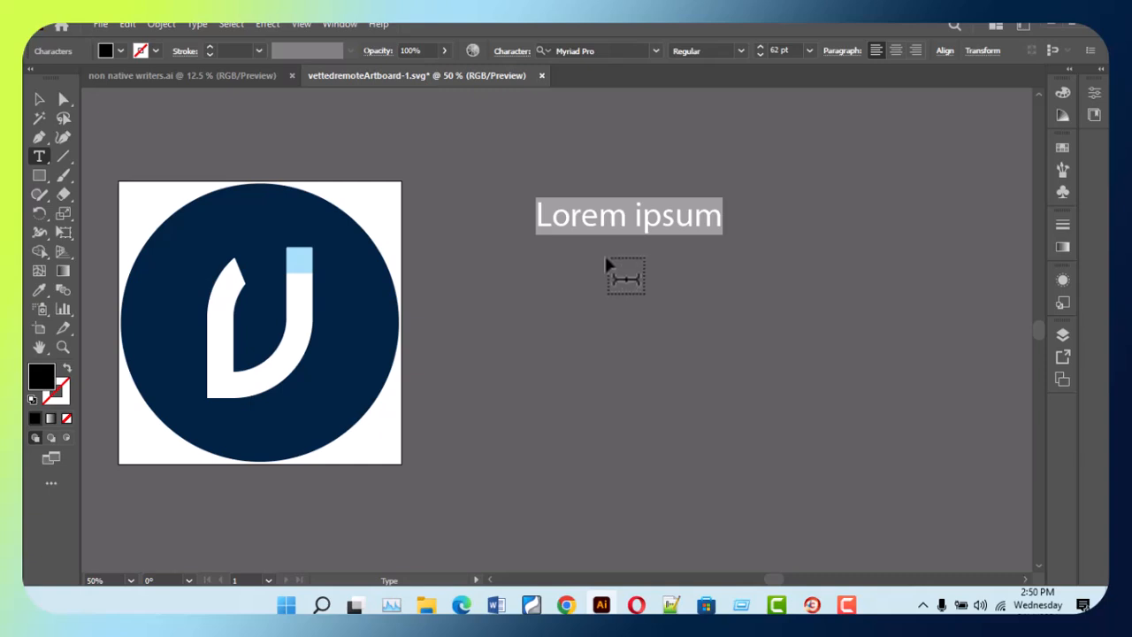
{"action": "type", "text": "NC"}
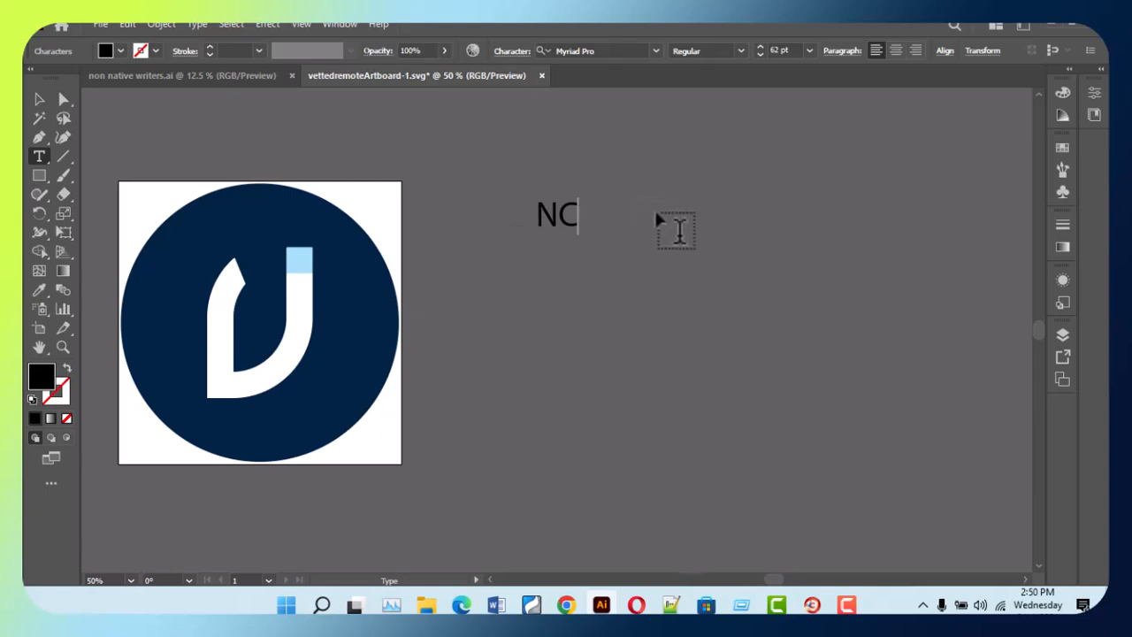
- Enlarge the NC text to 192 pt and reposition it in the empty area beside the artboard
{"action": "double_click", "coordinate": [563, 212]}
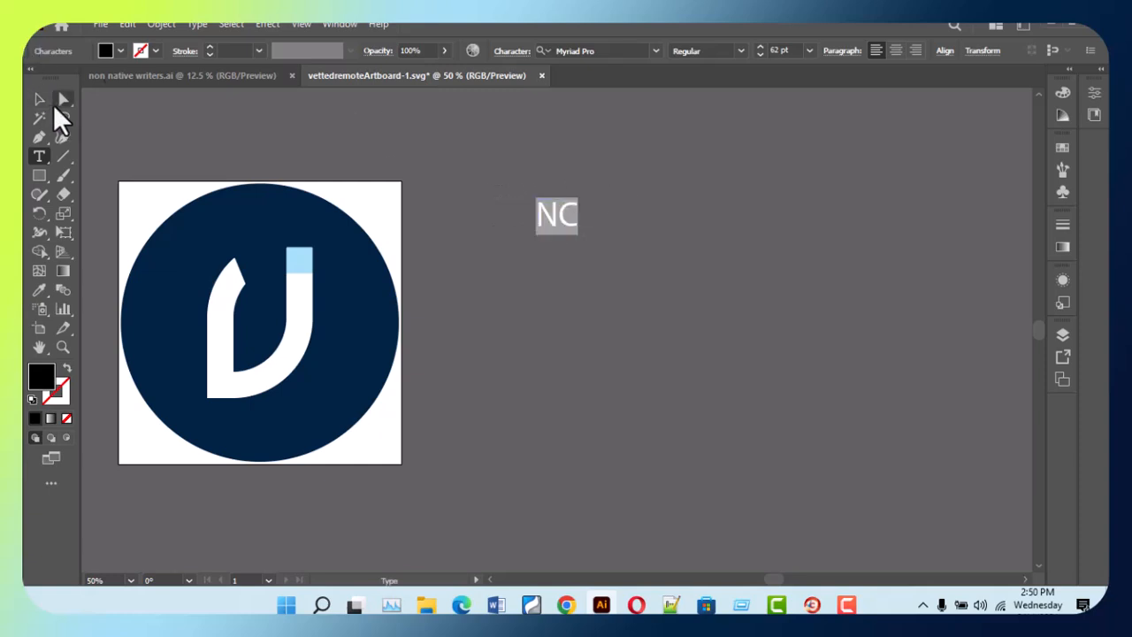
{"action": "left_click", "coordinate": [39, 100]}
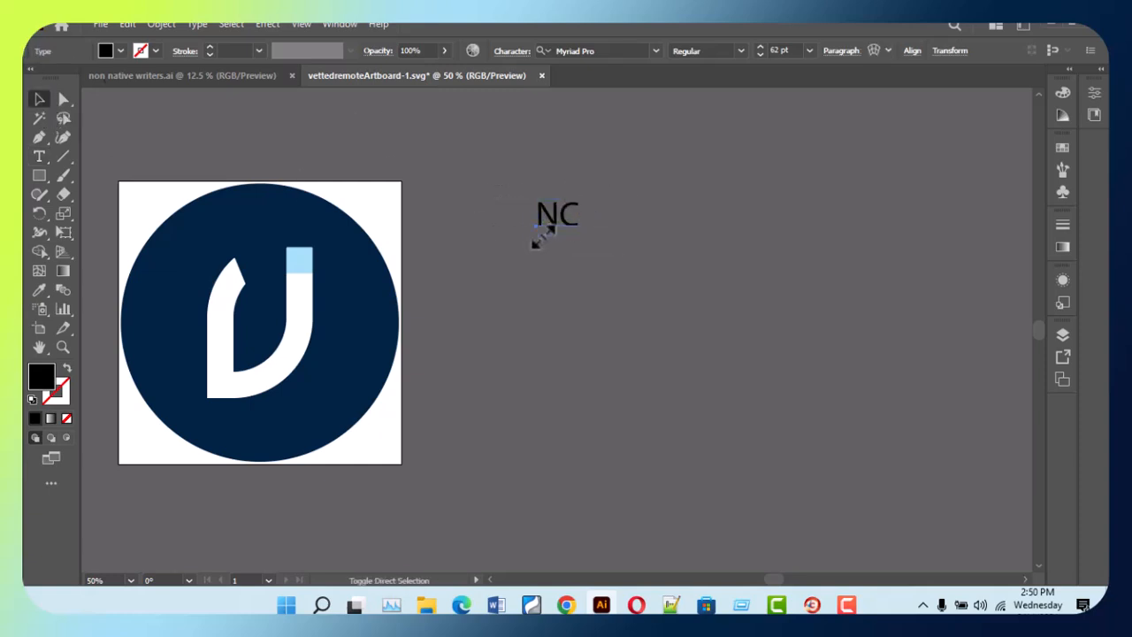
{"action": "key", "text": "ctrl+shift+period"}
{"action": "key", "text": "ctrl+shift+period"}
{"action": "key", "text": "ctrl+shift+period"}
{"action": "key", "text": "ctrl+shift+period"}
{"action": "key", "text": "ctrl+shift+period"}
{"action": "key", "text": "ctrl+shift+period"}
{"action": "key", "text": "ctrl+shift+period"}
{"action": "key", "text": "ctrl+shift+period"}
{"action": "key", "text": "ctrl+shift+period"}
{"action": "key", "text": "ctrl+shift+period"}
{"action": "key", "text": "ctrl+shift+period"}
{"action": "key", "text": "ctrl+shift+period"}
{"action": "key", "text": "ctrl+shift+period"}
{"action": "key", "text": "ctrl+shift+period"}
{"action": "key", "text": "ctrl+shift+period"}
{"action": "key", "text": "ctrl+shift+period"}
{"action": "key", "text": "ctrl+shift+period"}
{"action": "key", "text": "ctrl+shift+period"}
{"action": "key", "text": "ctrl+shift+period"}
{"action": "key", "text": "ctrl+shift+period"}
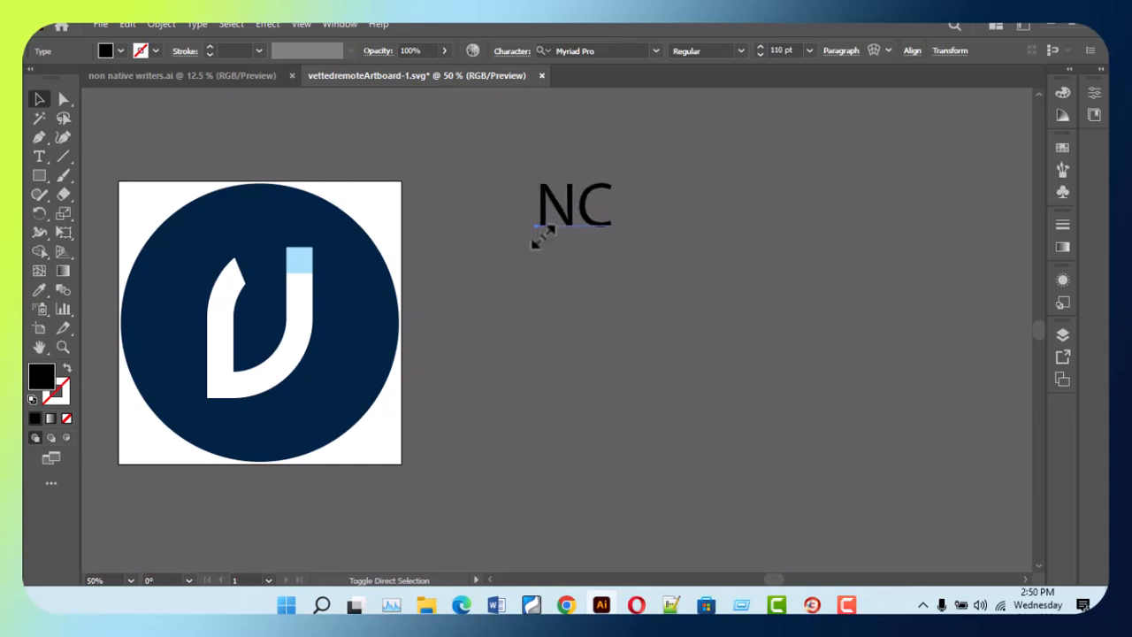
{"action": "key", "text": "ctrl+shift+period"}
{"action": "key", "text": "ctrl+shift+period"}
{"action": "key", "text": "ctrl+shift+period"}
{"action": "key", "text": "ctrl+shift+period"}
{"action": "key", "text": "ctrl+shift+period"}
{"action": "key", "text": "ctrl+shift+period"}
{"action": "key", "text": "ctrl+shift+period"}
{"action": "key", "text": "ctrl+shift+period"}
{"action": "key", "text": "ctrl+shift+period"}
{"action": "key", "text": "ctrl+shift+period"}
{"action": "key", "text": "ctrl+shift+period"}
{"action": "key", "text": "ctrl+shift+period"}
{"action": "key", "text": "ctrl+shift+period"}
{"action": "key", "text": "ctrl+shift+period"}
{"action": "key", "text": "ctrl+shift+period"}
{"action": "key", "text": "ctrl+shift+period"}
{"action": "key", "text": "ctrl+shift+period"}
{"action": "key", "text": "ctrl+shift+period"}
{"action": "key", "text": "ctrl+shift+period"}
{"action": "key", "text": "ctrl+shift+period"}
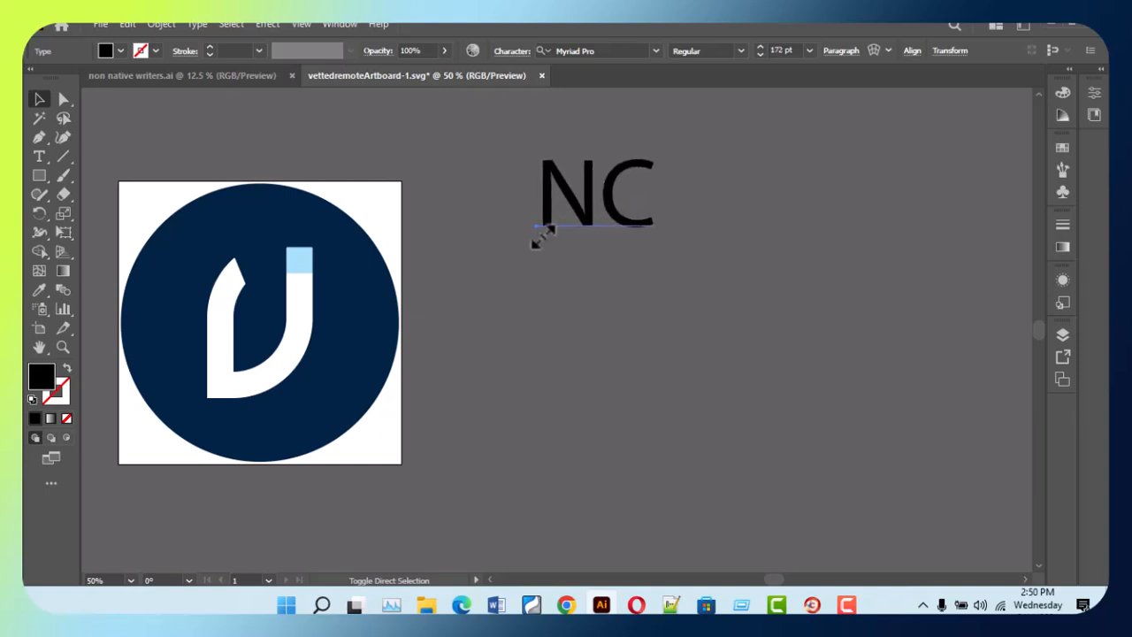
{"action": "key", "text": "ctrl+shift+period"}
{"action": "key", "text": "ctrl+shift+period"}
{"action": "left_click_drag", "start_coordinate": [593, 209], "coordinate": [646, 303]}
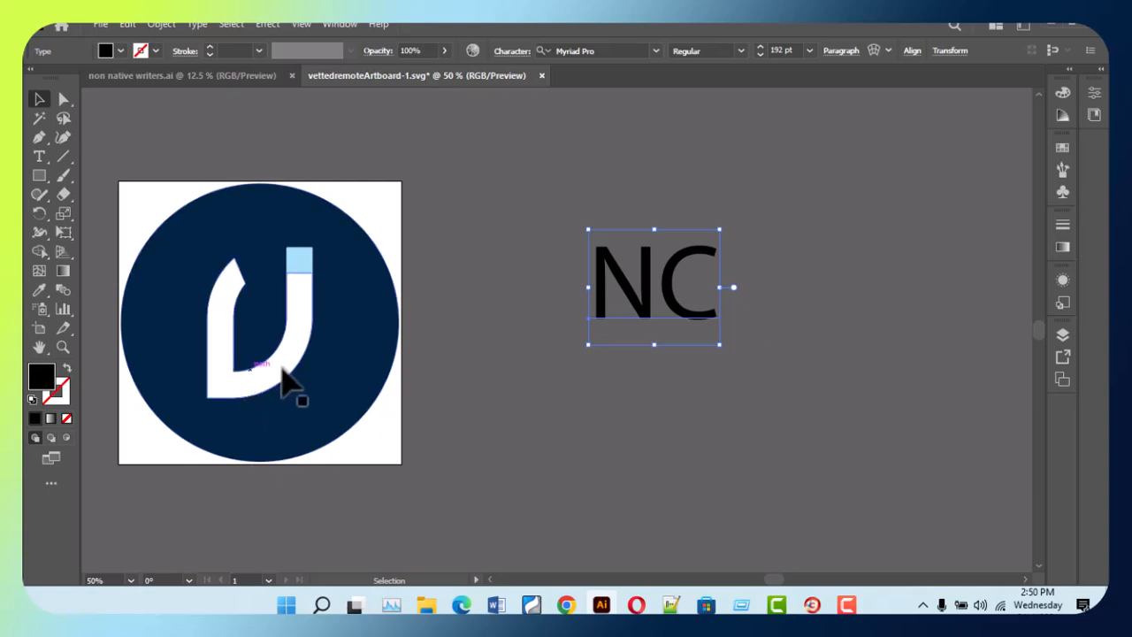
- Duplicate the logo's navy circle onto the empty canvas beyond the NC text and shift the text away from it
{"action": "left_click", "coordinate": [365, 403]}
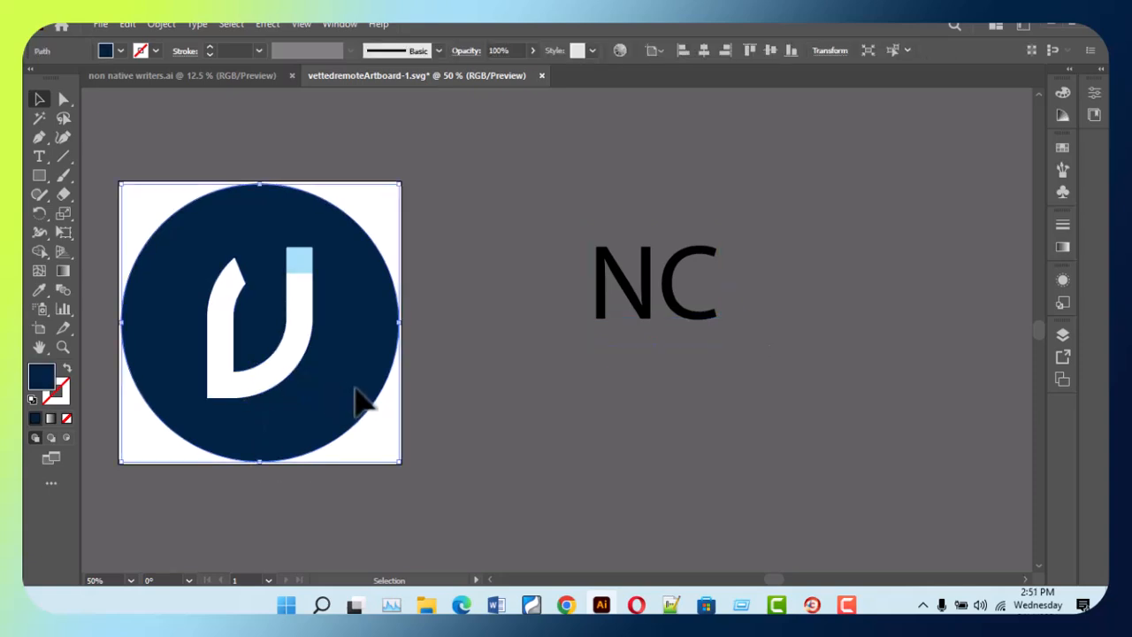
{"action": "left_click_drag", "start_coordinate": [364, 402], "coordinate": [971, 376]}
{"action": "left_click_drag", "start_coordinate": [699, 320], "coordinate": [626, 232]}
{"action": "left_click", "coordinate": [728, 397]}
{"action": "left_click", "coordinate": [686, 370]}
- Set the NC text's font to Poppins Medium and move the text slightly higher on the canvas
{"action": "left_click", "coordinate": [622, 233]}
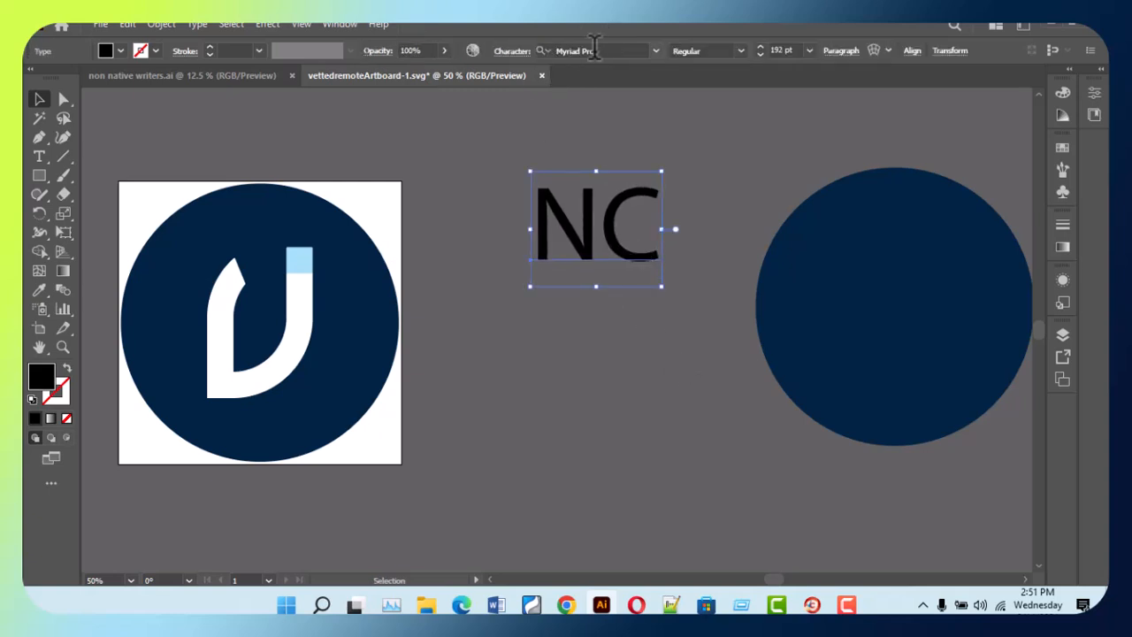
{"action": "left_click", "coordinate": [594, 51]}
{"action": "type", "text": "poppi"}
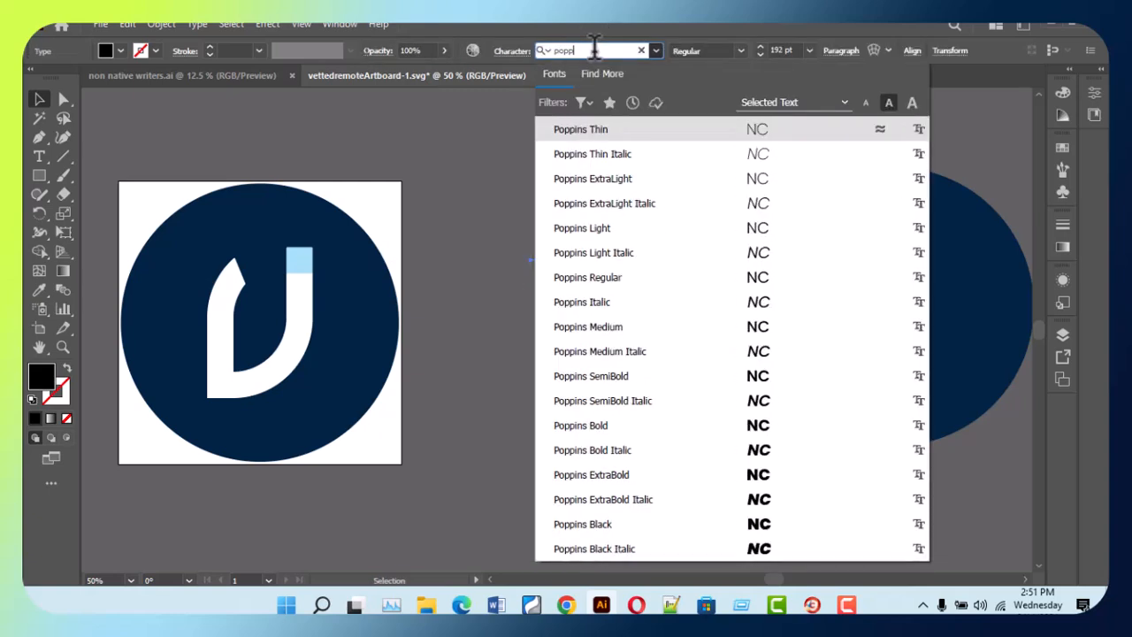
{"action": "left_click", "coordinate": [684, 327]}
{"action": "left_click", "coordinate": [694, 403]}
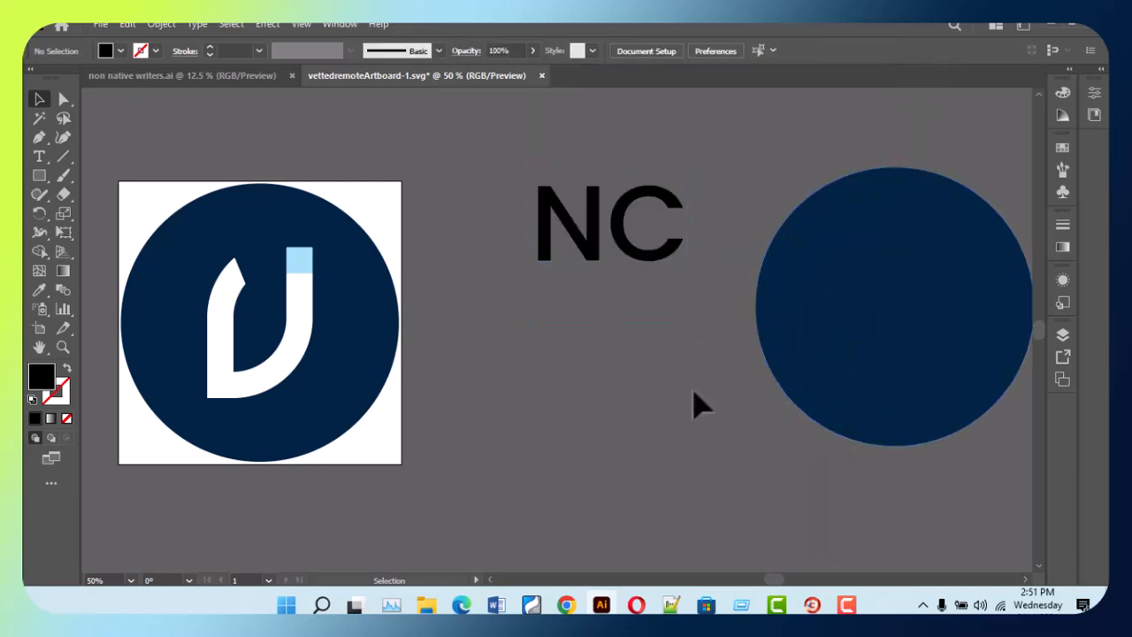
{"action": "left_click_drag", "start_coordinate": [590, 255], "coordinate": [594, 222]}
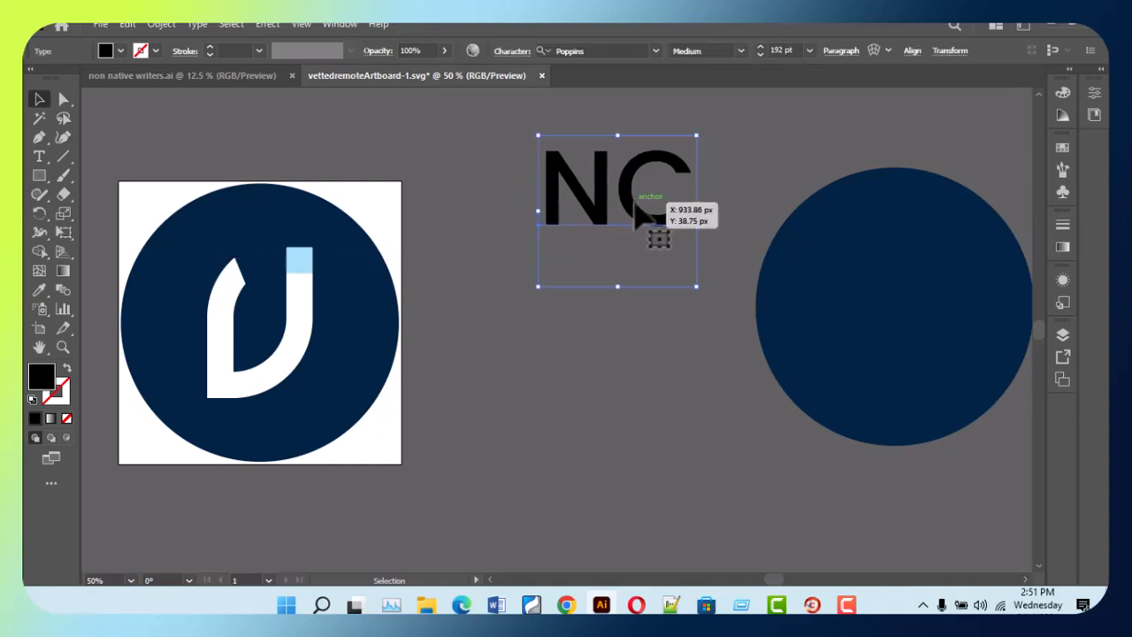
{"action": "left_click", "coordinate": [589, 327]}
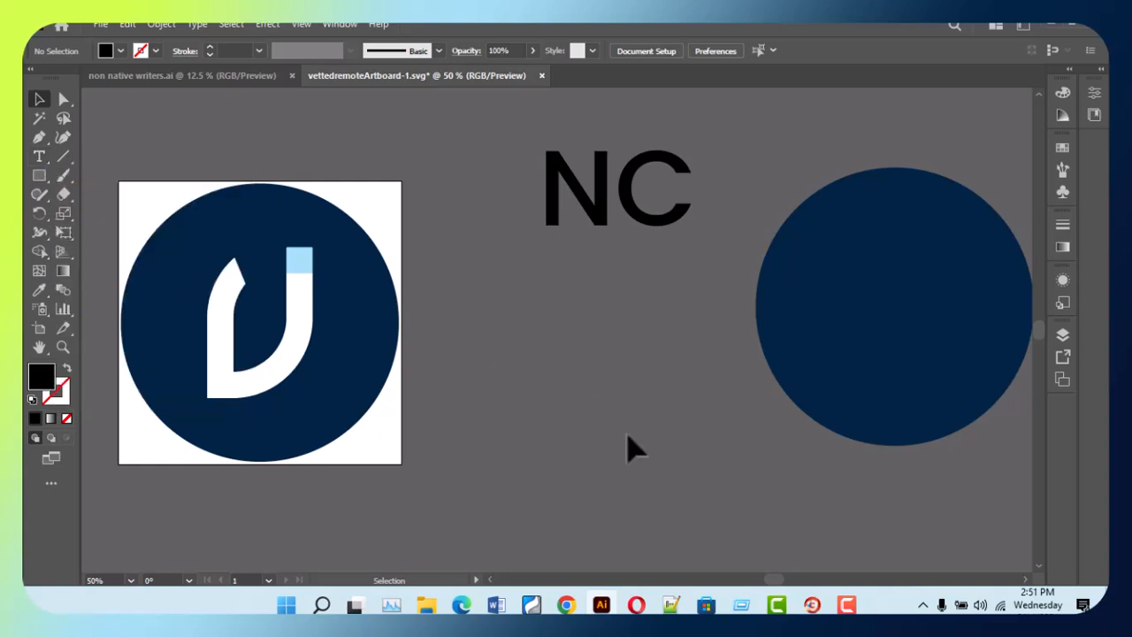
{"action": "left_click", "coordinate": [37, 139]}
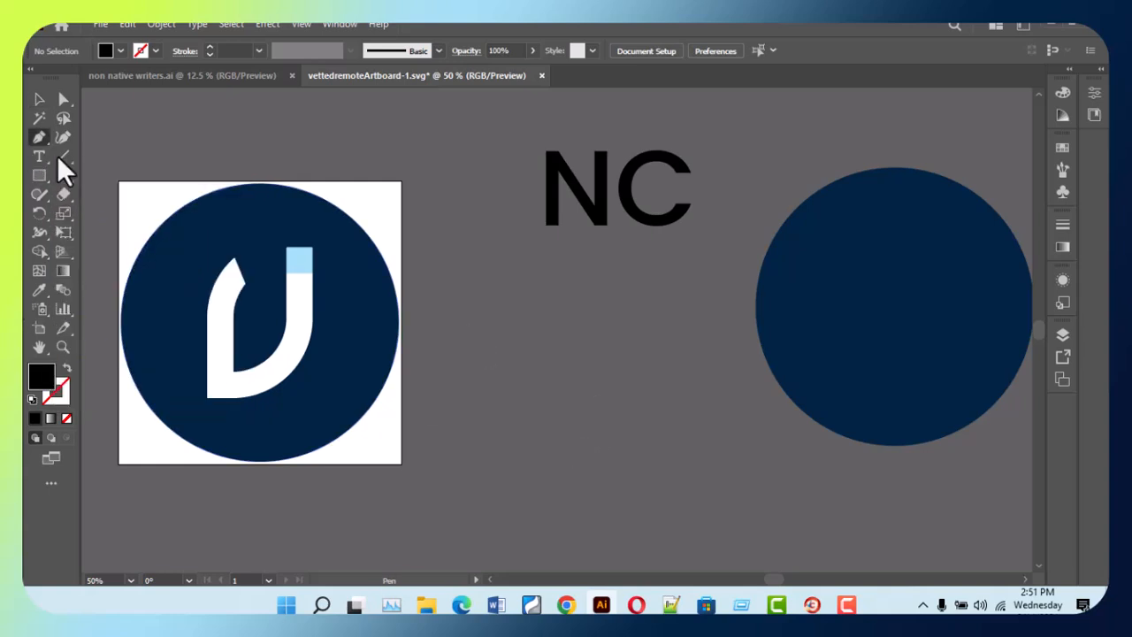
{"action": "left_click", "coordinate": [515, 401]}
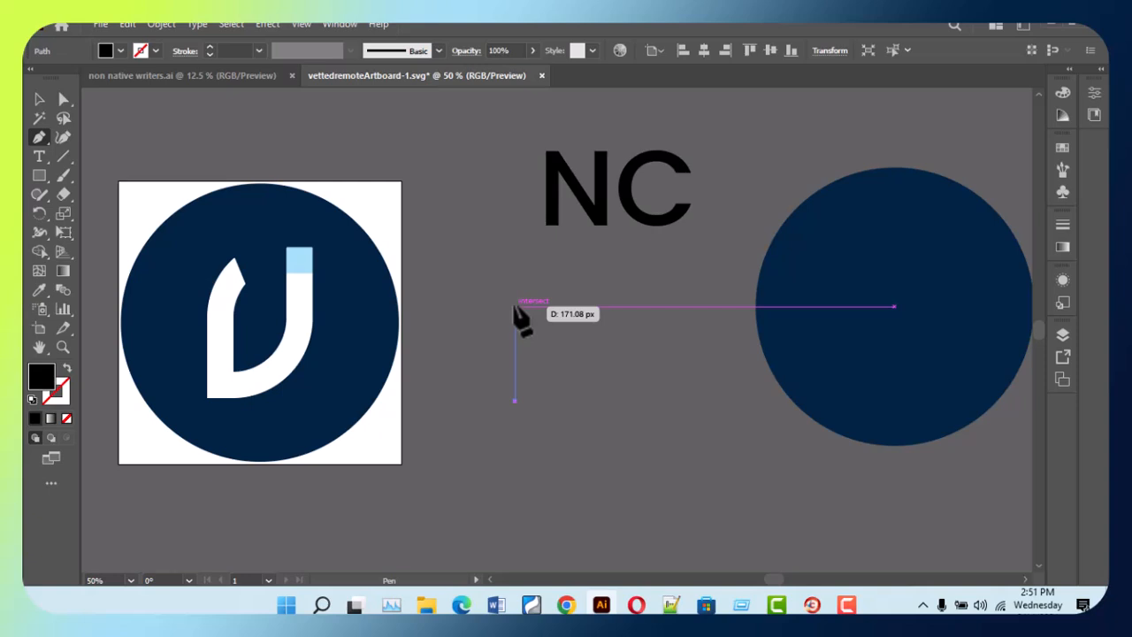
{"action": "key", "text": "v"}
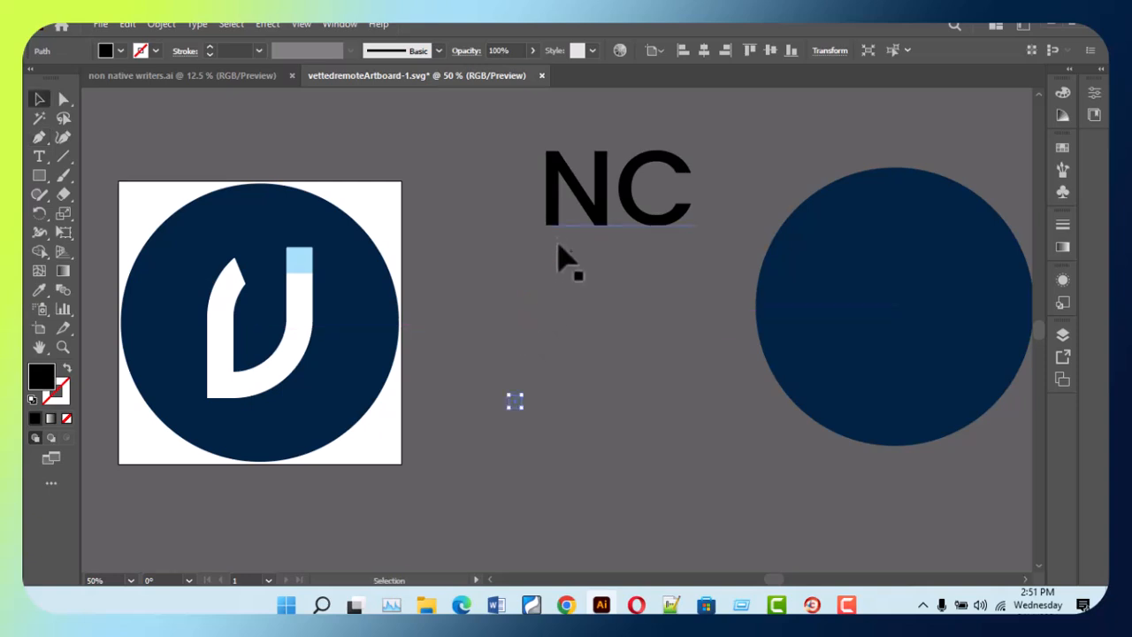
{"action": "key", "text": "Delete"}
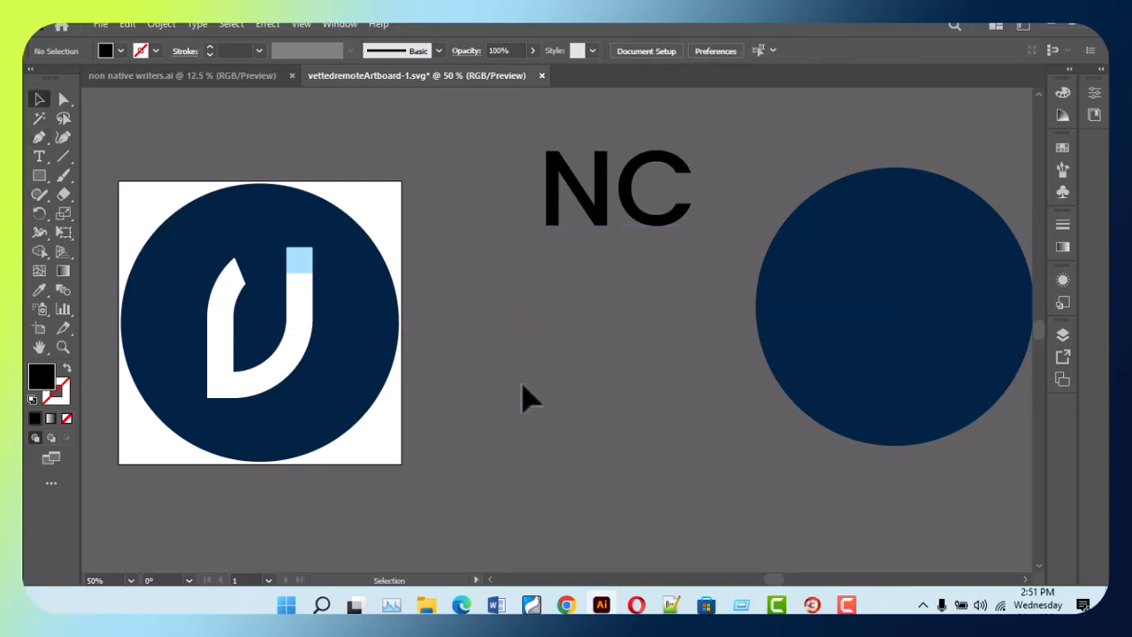
- Trace the N's first stem and diagonal with the Pen tool as an open three-point path
{"action": "key", "text": "p"}
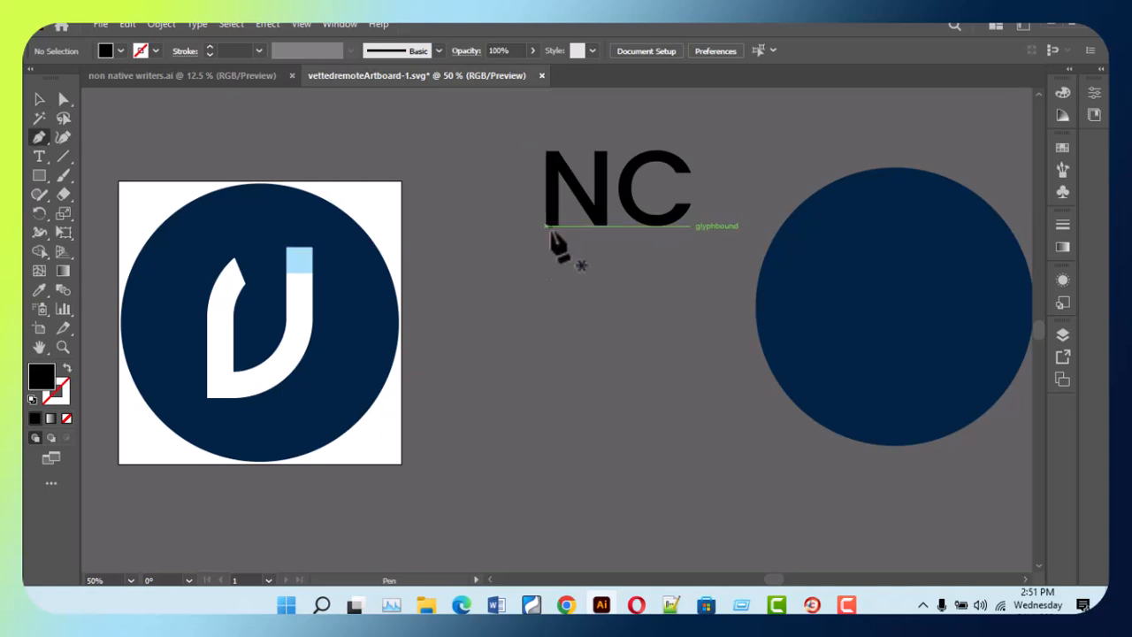
{"action": "left_click", "coordinate": [549, 225]}
{"action": "left_click", "coordinate": [549, 155]}
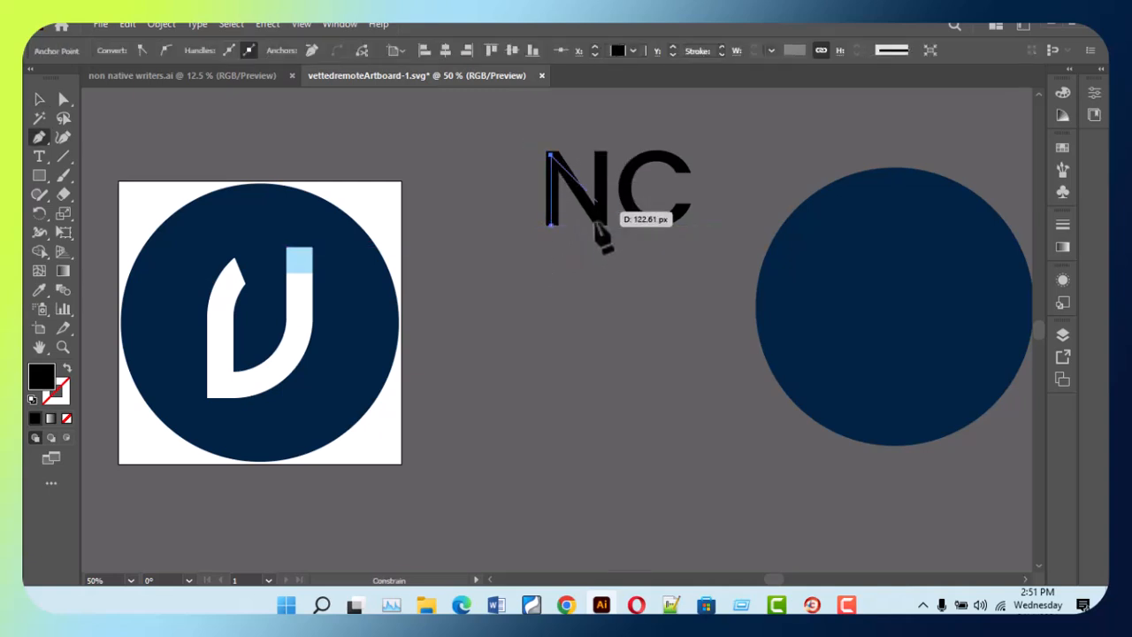
{"action": "left_click", "coordinate": [601, 225]}
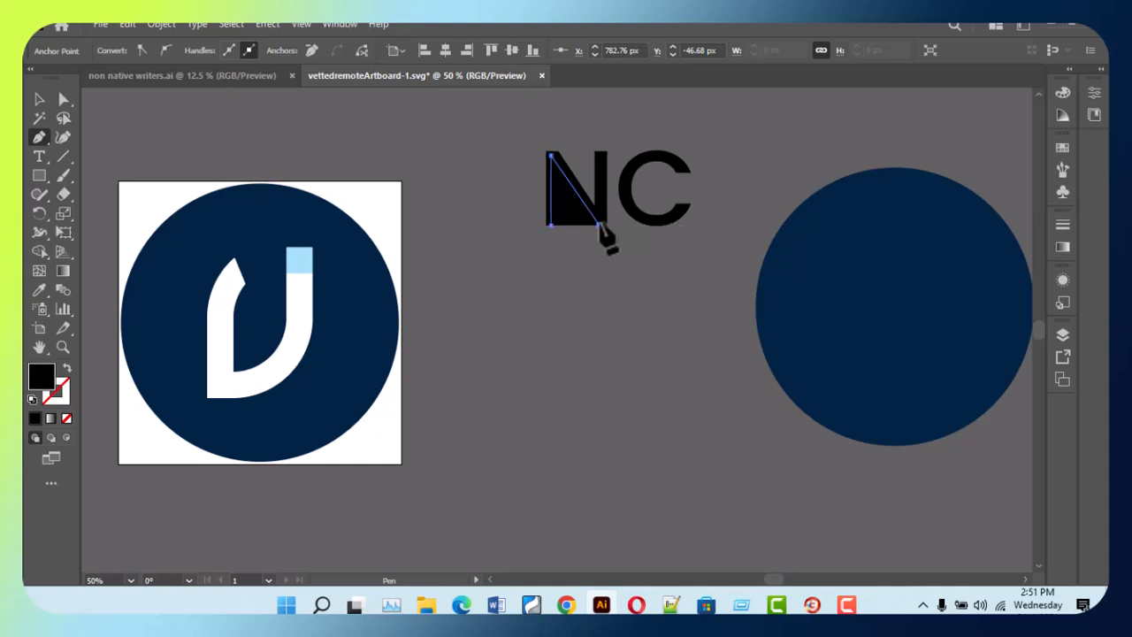
- Move the traced N path below the NC text and swap its black fill to the stroke
{"action": "key", "text": "v"}
{"action": "mouse_move", "coordinate": [586, 221]}
{"action": "left_mouse_down"}
{"action": "mouse_move", "coordinate": [576, 283]}
{"action": "mouse_move", "coordinate": [611, 347]}
{"action": "mouse_move", "coordinate": [601, 382]}
{"action": "mouse_move", "coordinate": [599, 371]}
{"action": "left_mouse_up"}
{"action": "key", "text": "shift+x"}
{"action": "left_click", "coordinate": [620, 404]}
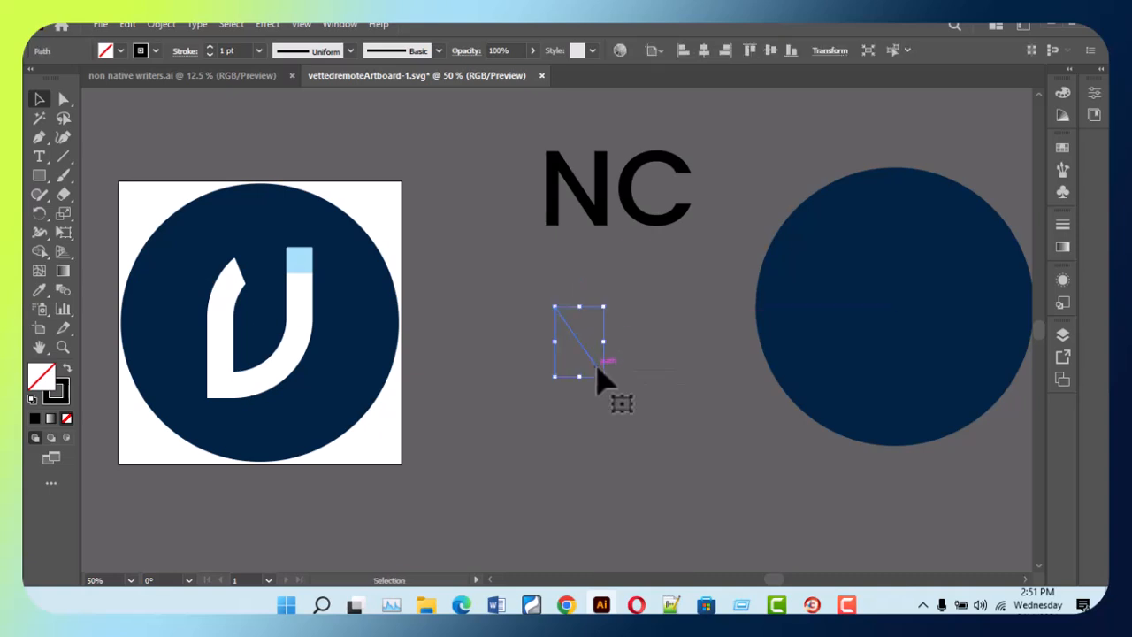
- Sample the duplicated circle with the Eyedropper to give the N path a navy stroke without fill
{"action": "key", "text": "i"}
{"action": "left_click", "coordinate": [819, 295]}
{"action": "key", "text": "ctrl+z"}
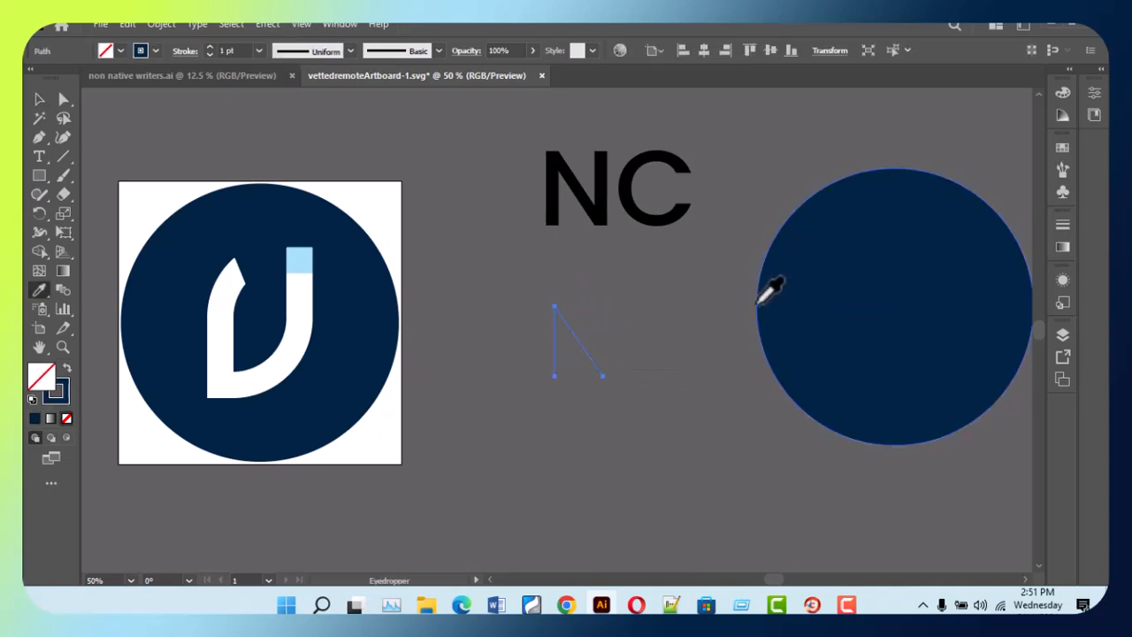
- Increase the navy N path's stroke weight to 13 pt
{"action": "key", "text": "v"}
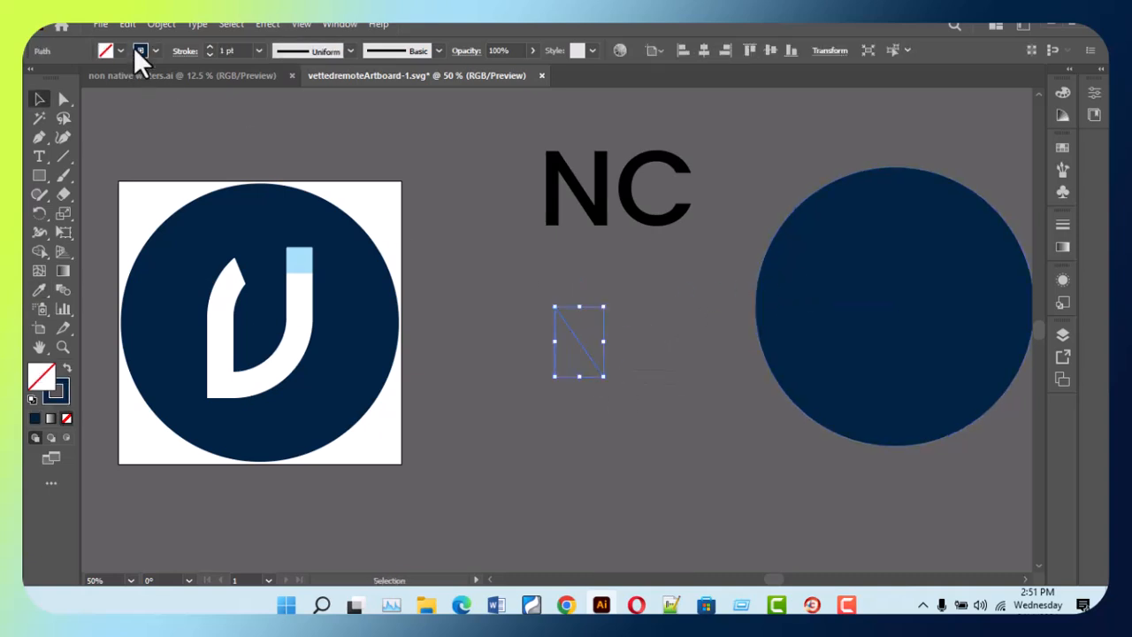
{"action": "left_click", "coordinate": [210, 47]}
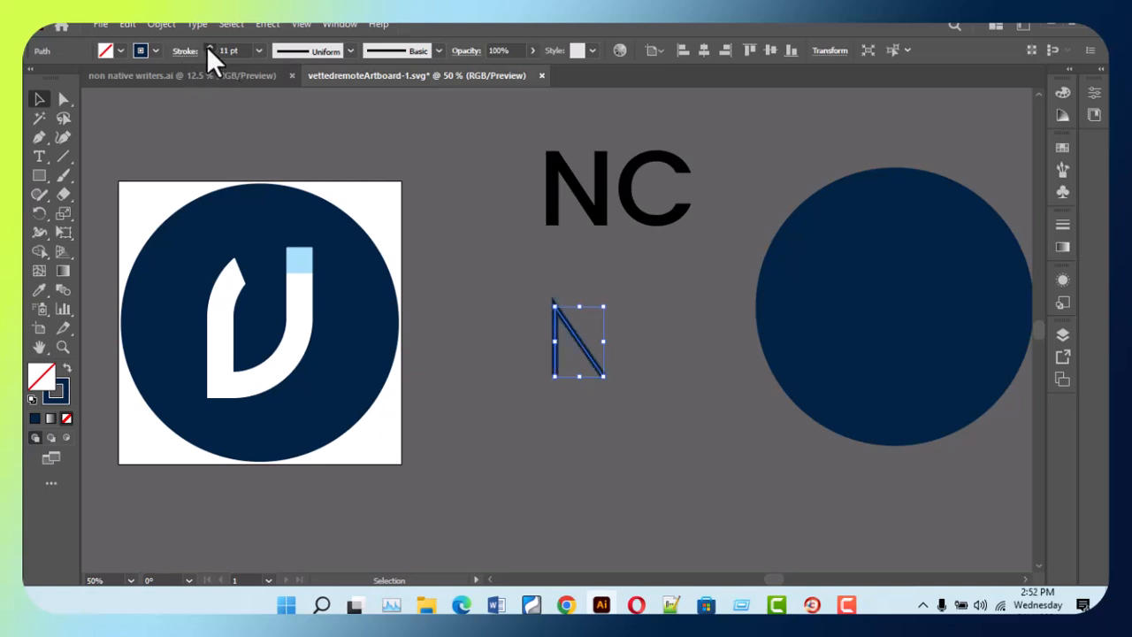
{"action": "left_click", "coordinate": [679, 403]}
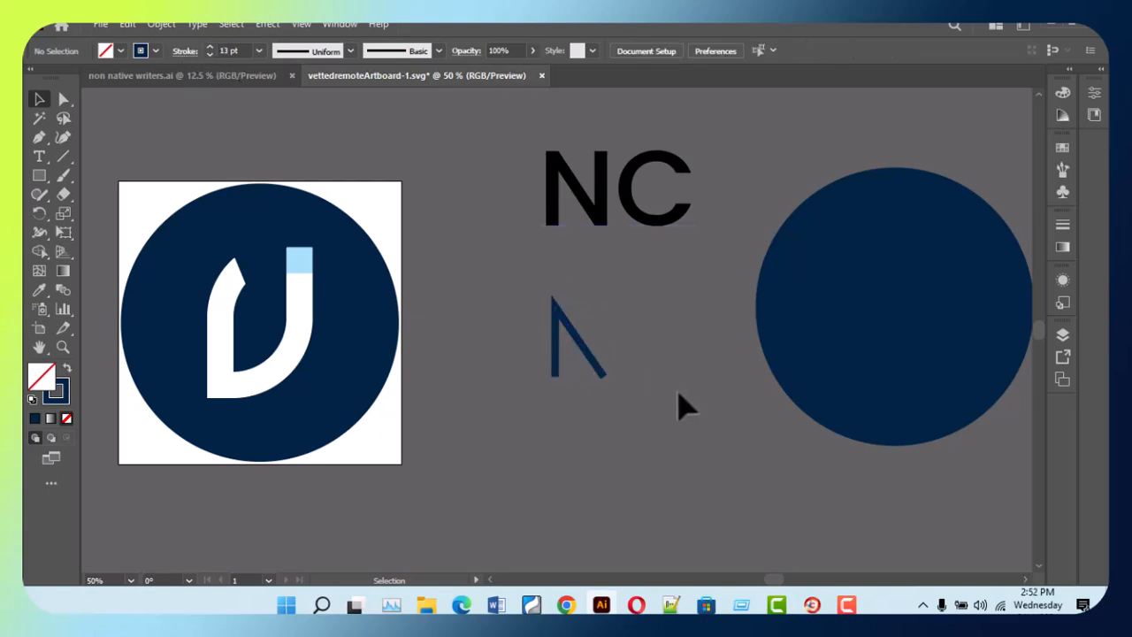
- Give the open ends of the N path's stroke round caps
{"action": "left_click", "coordinate": [603, 377]}
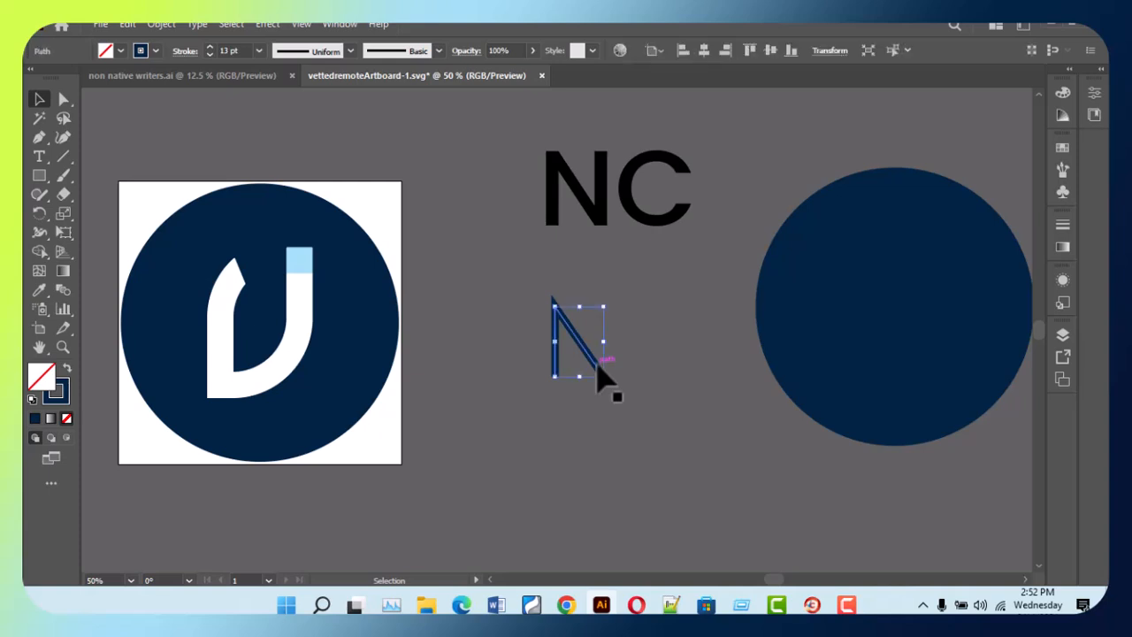
{"action": "left_click", "coordinate": [182, 51]}
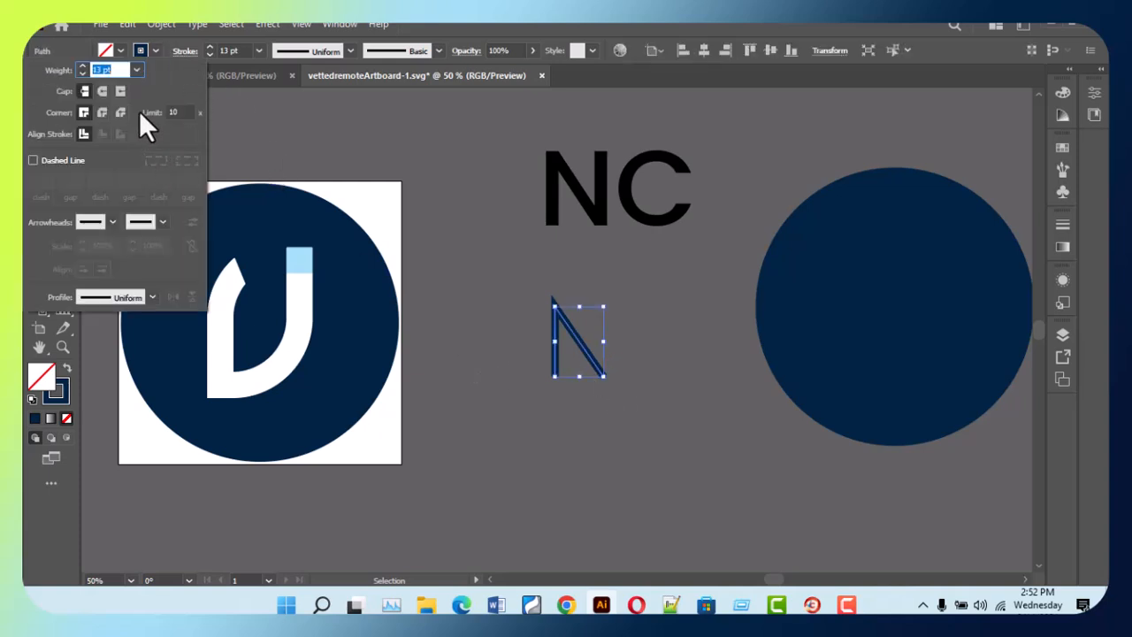
{"action": "left_click", "coordinate": [654, 368]}
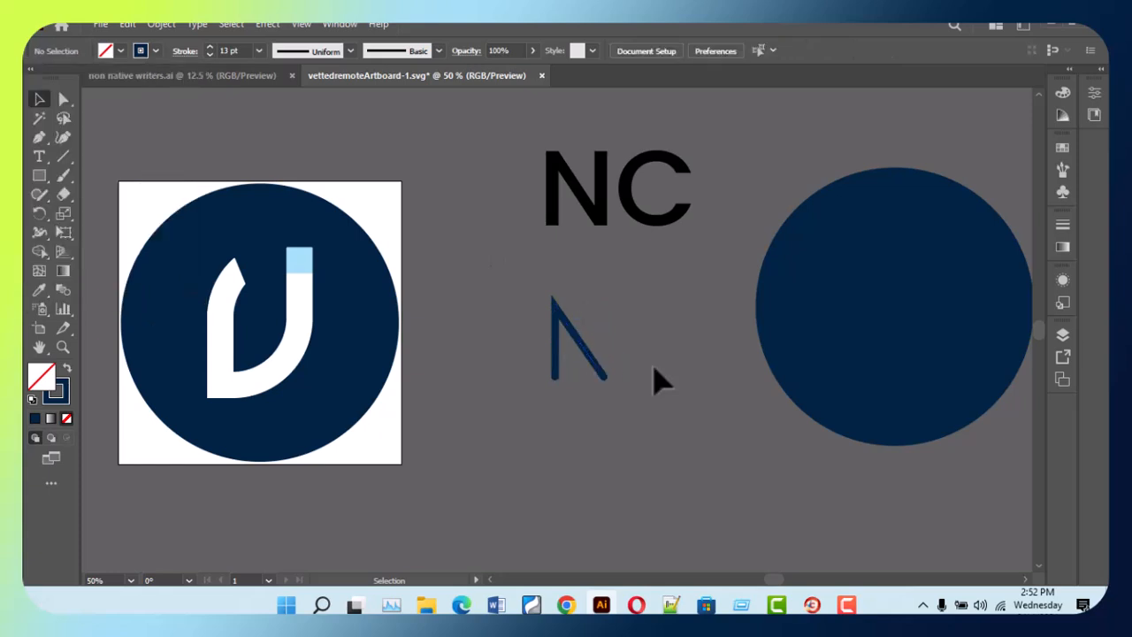
{"action": "left_click", "coordinate": [605, 377]}
{"action": "left_click", "coordinate": [652, 394]}
{"action": "left_click", "coordinate": [607, 380]}
{"action": "left_click", "coordinate": [656, 394]}
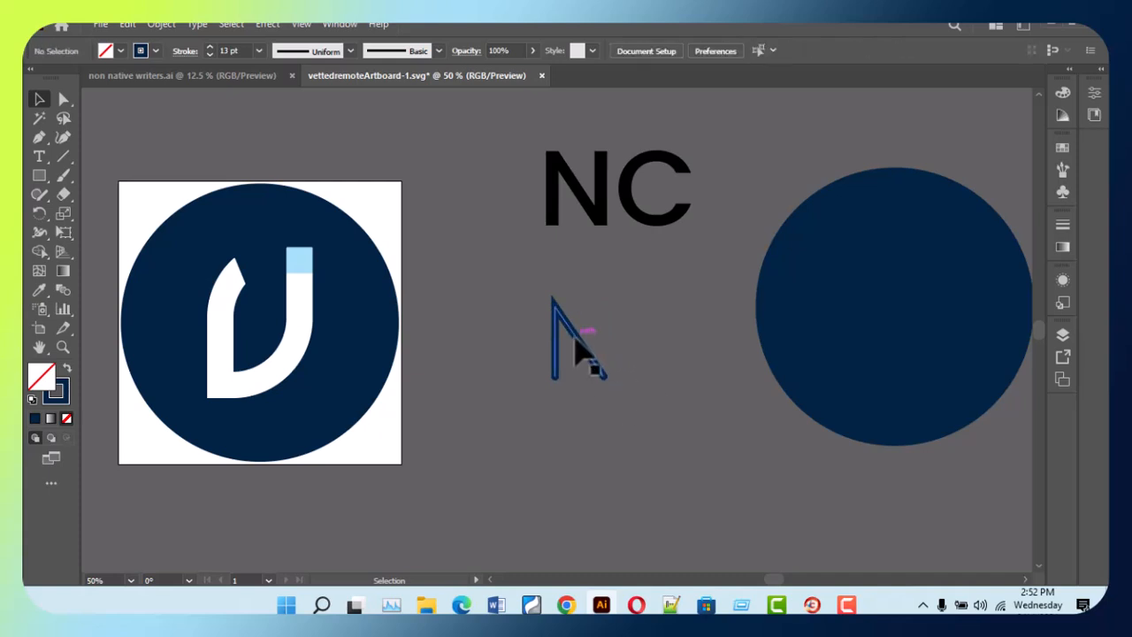
- Move the N path slightly lower and increase its stroke weight to 26 pt
{"action": "left_click_drag", "start_coordinate": [576, 339], "coordinate": [568, 372]}
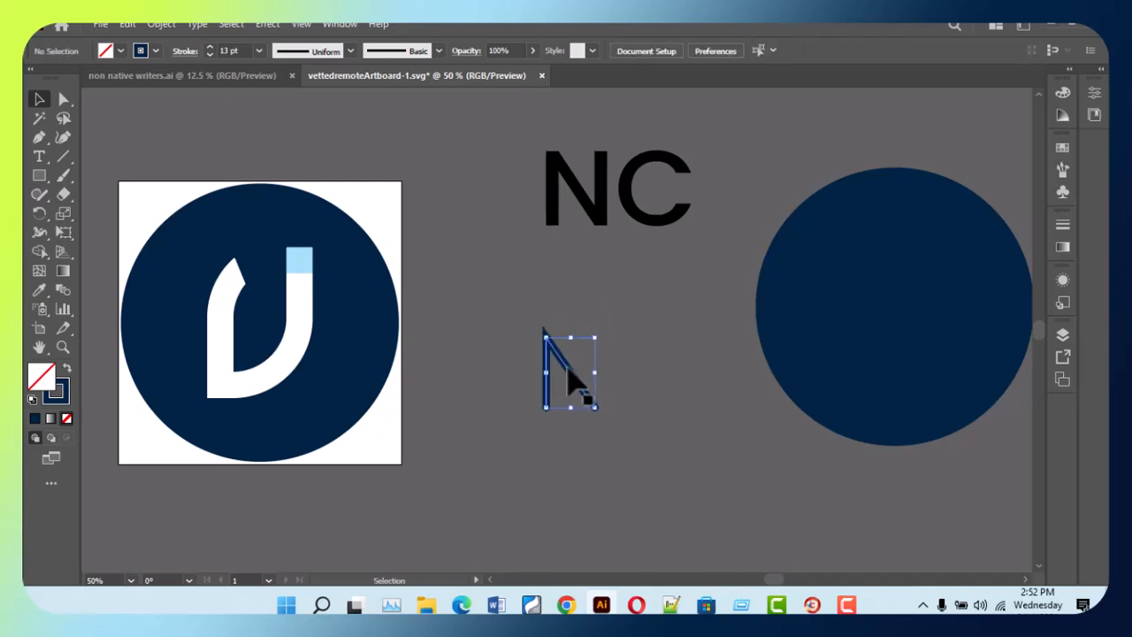
{"action": "left_click", "coordinate": [208, 46]}
{"action": "left_click", "coordinate": [208, 46]}
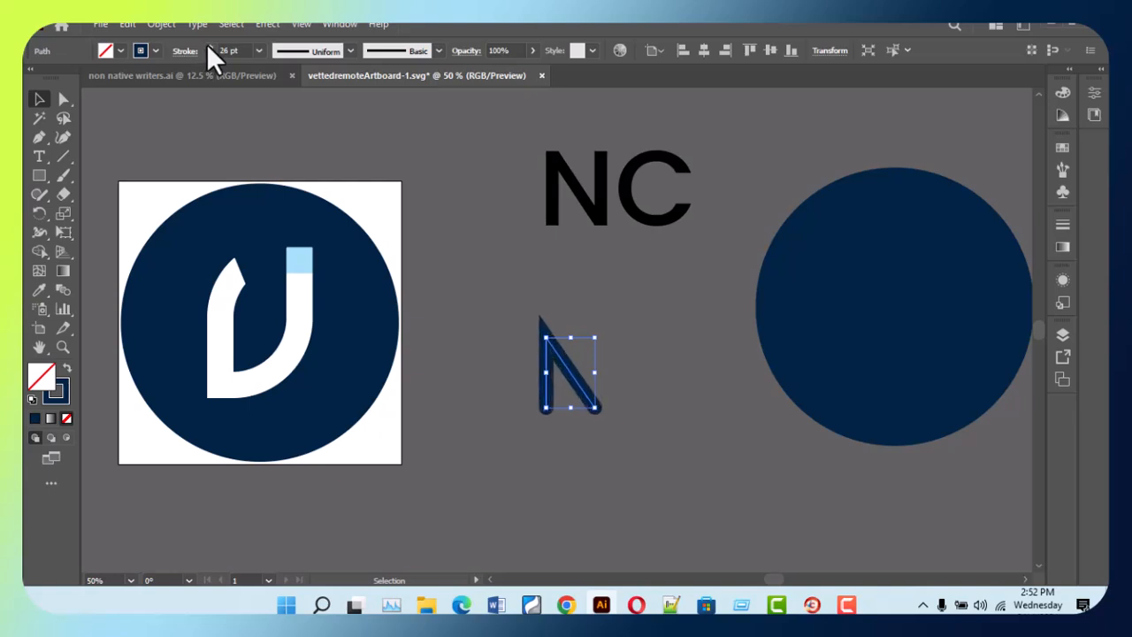
{"action": "left_click", "coordinate": [643, 386]}
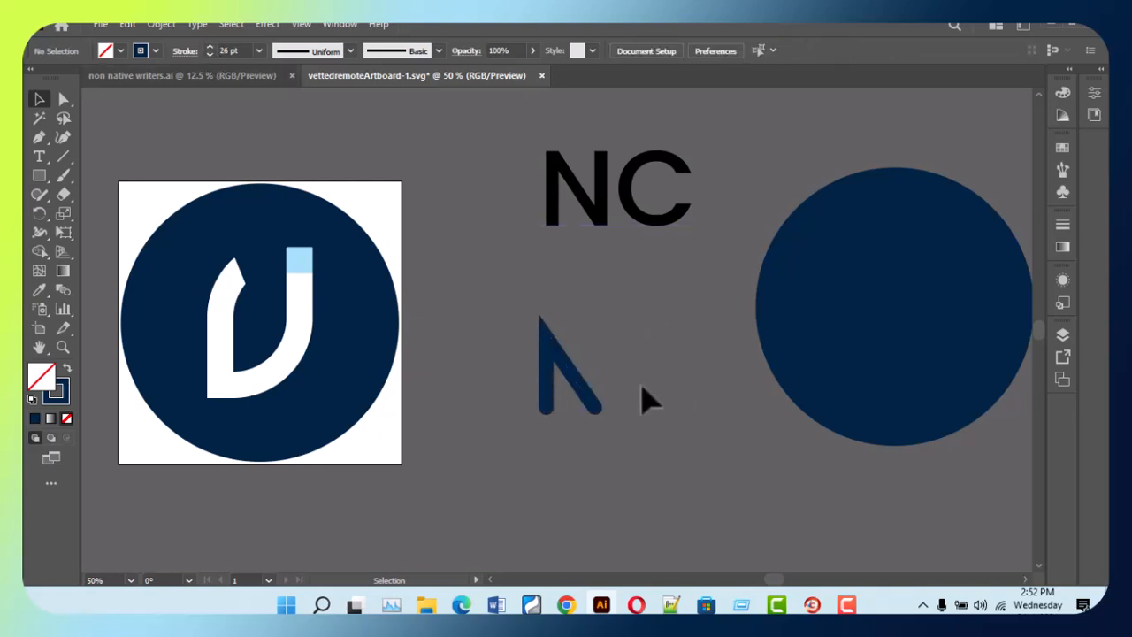
- Try the Simplify command on the navy N path
{"action": "left_click", "coordinate": [590, 398]}
{"action": "right_click", "coordinate": [589, 396]}
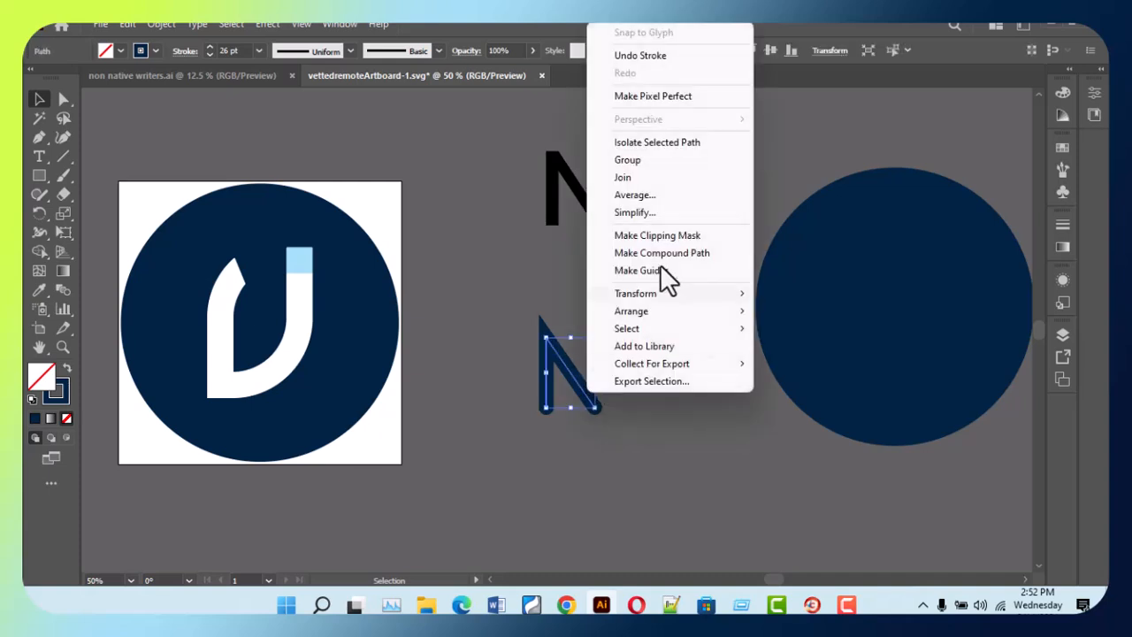
{"action": "left_click", "coordinate": [671, 215]}
{"action": "key", "text": "ctrl+shift+a"}
- Reflect a copy of the N path across the vertical axis and move the copy above and to the right of the original
{"action": "right_click", "coordinate": [581, 384]}
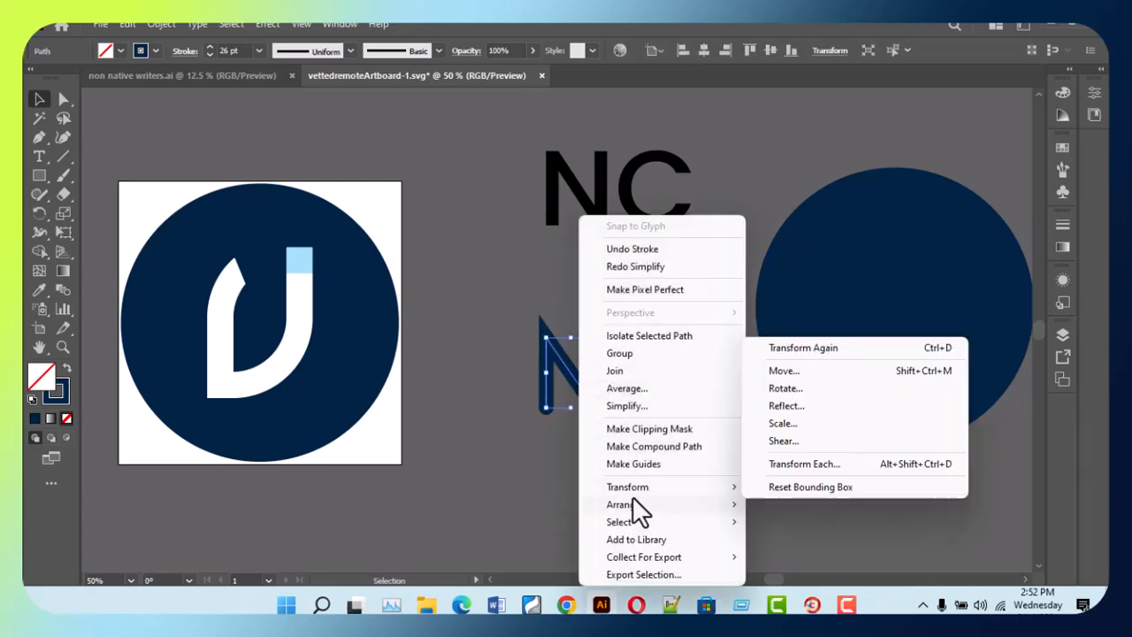
{"action": "mouse_move", "coordinate": [631, 487]}
{"action": "left_click", "coordinate": [823, 406]}
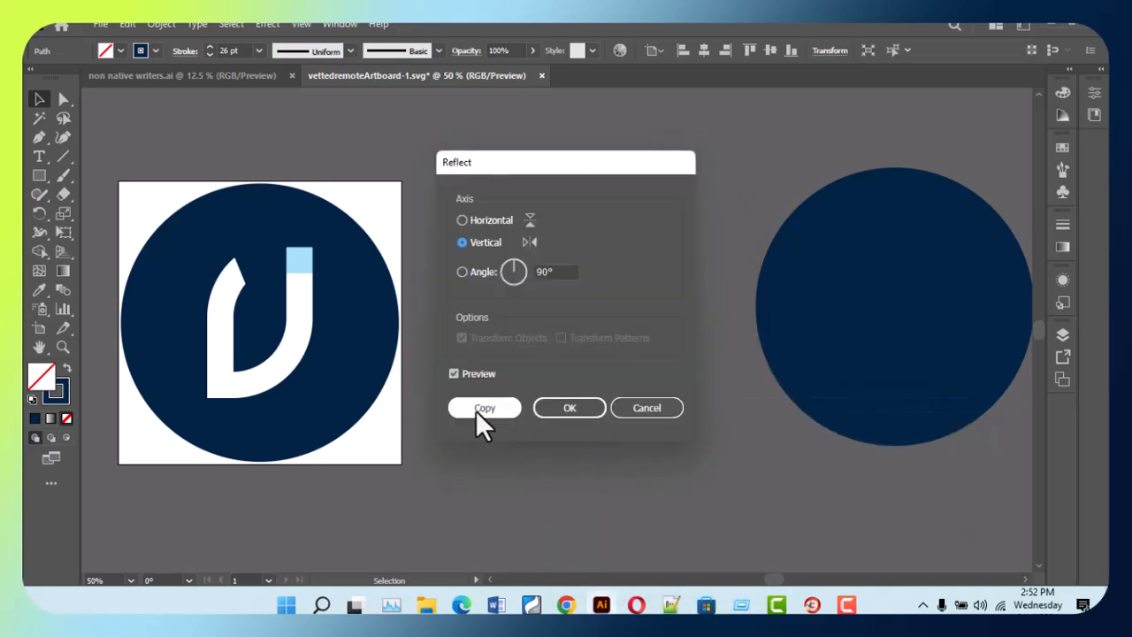
{"action": "left_click", "coordinate": [484, 408]}
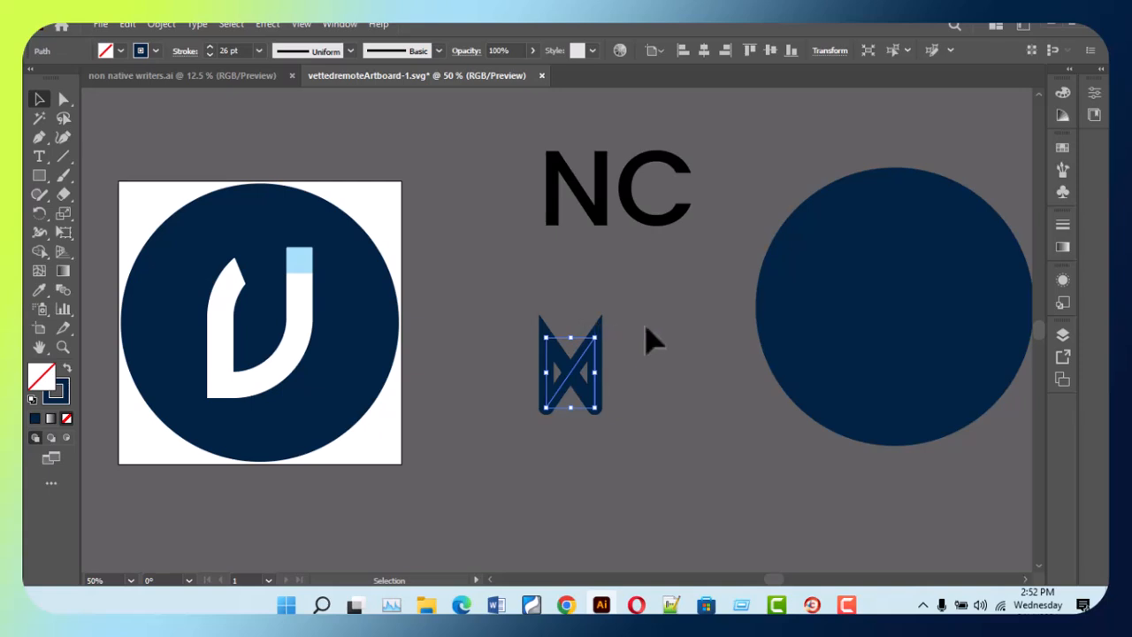
{"action": "left_click_drag", "start_coordinate": [605, 361], "coordinate": [678, 307]}
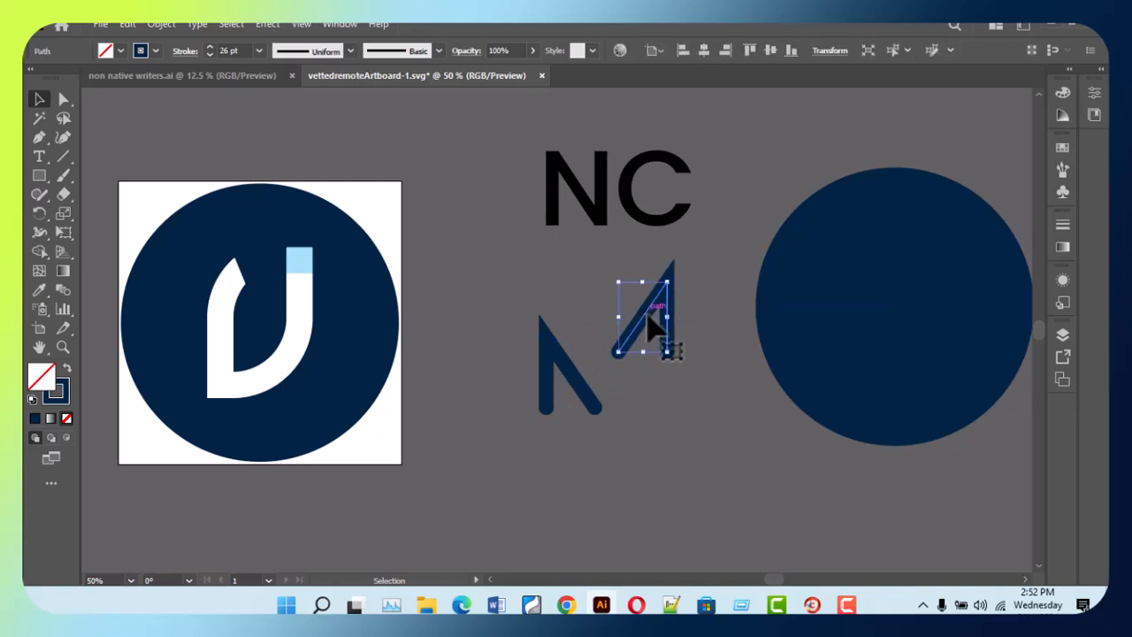
{"action": "right_click", "coordinate": [650, 326]}
{"action": "left_click", "coordinate": [836, 488]}
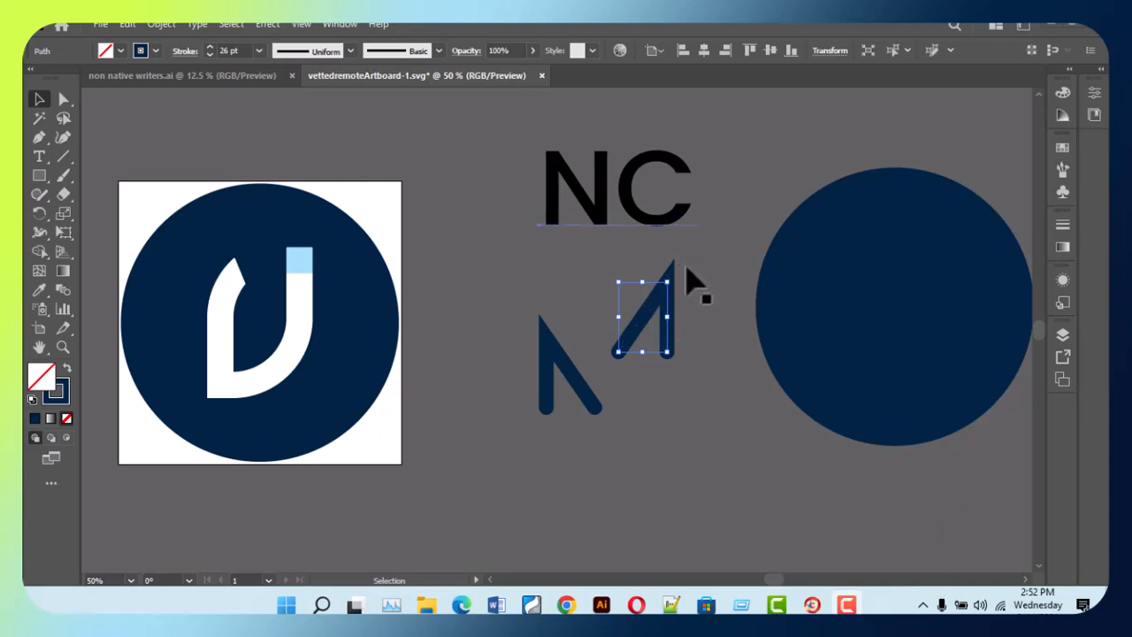
{"action": "left_click", "coordinate": [686, 283]}
{"action": "left_click", "coordinate": [699, 365]}
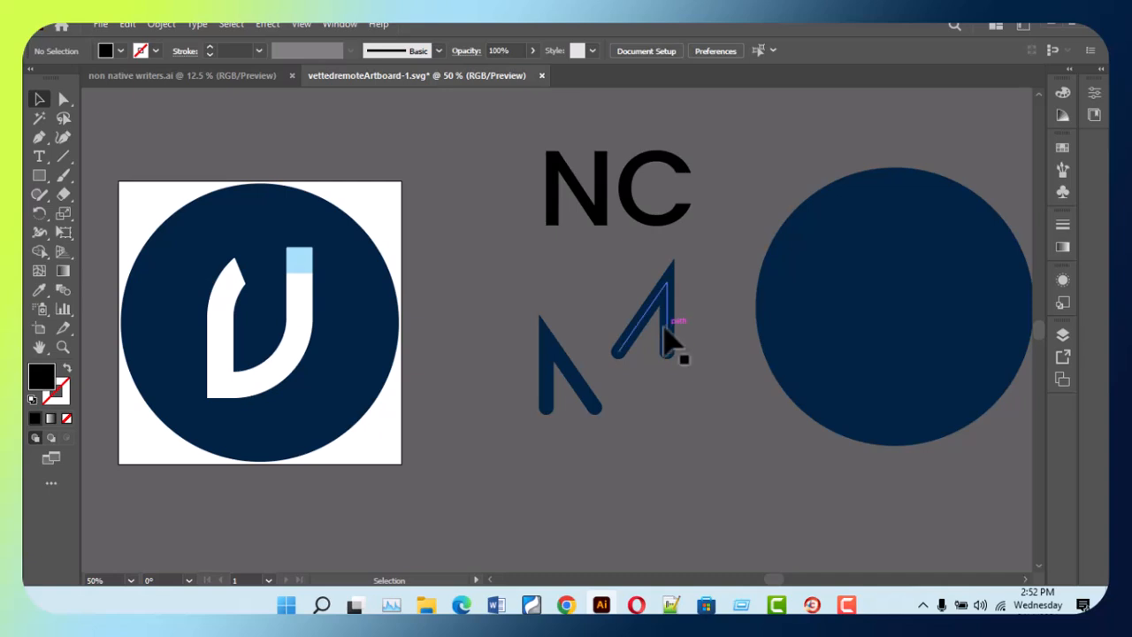
- Move the NC text up and to the left, clear of the two navy paths
{"action": "left_click", "coordinate": [670, 301]}
{"action": "left_click_drag", "start_coordinate": [645, 221], "coordinate": [524, 170]}
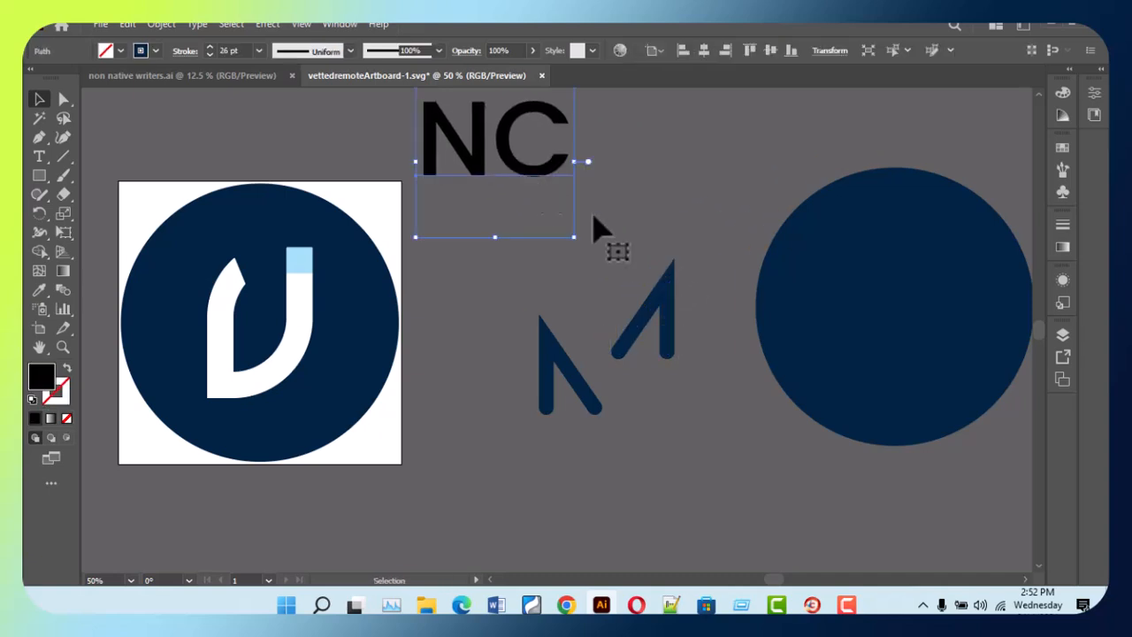
{"action": "left_click", "coordinate": [671, 306]}
{"action": "left_click", "coordinate": [713, 298]}
- Rotate the mirrored path so its apex points down with the longer arm vertical, and fit it closely beside the original to form an N
{"action": "left_click", "coordinate": [674, 320]}
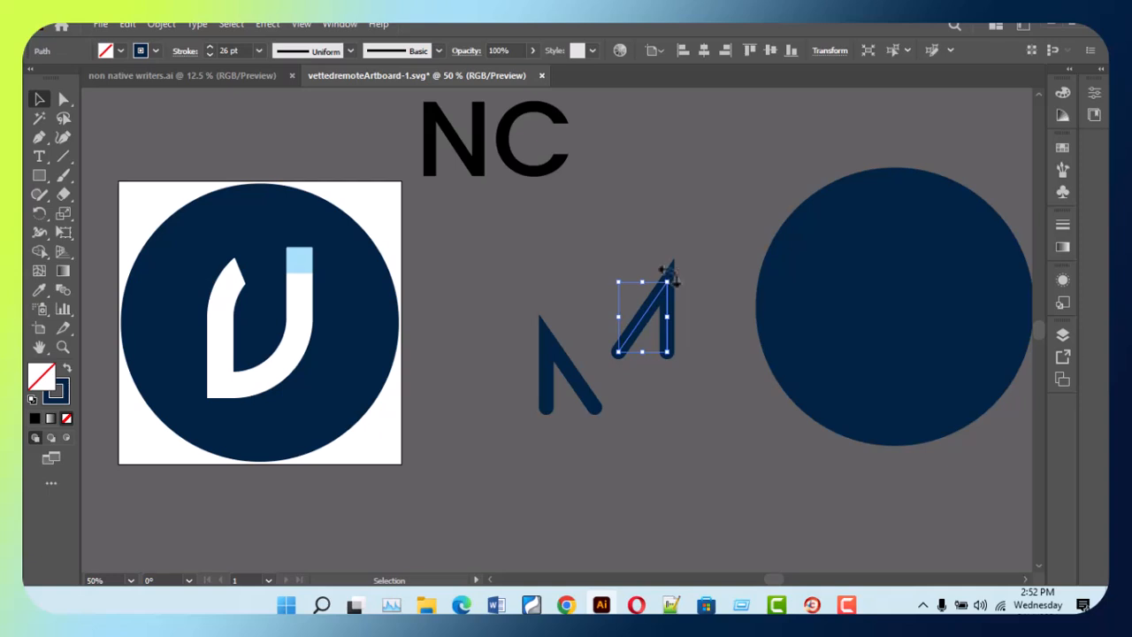
{"action": "left_click_drag", "start_coordinate": [670, 275], "coordinate": [662, 374]}
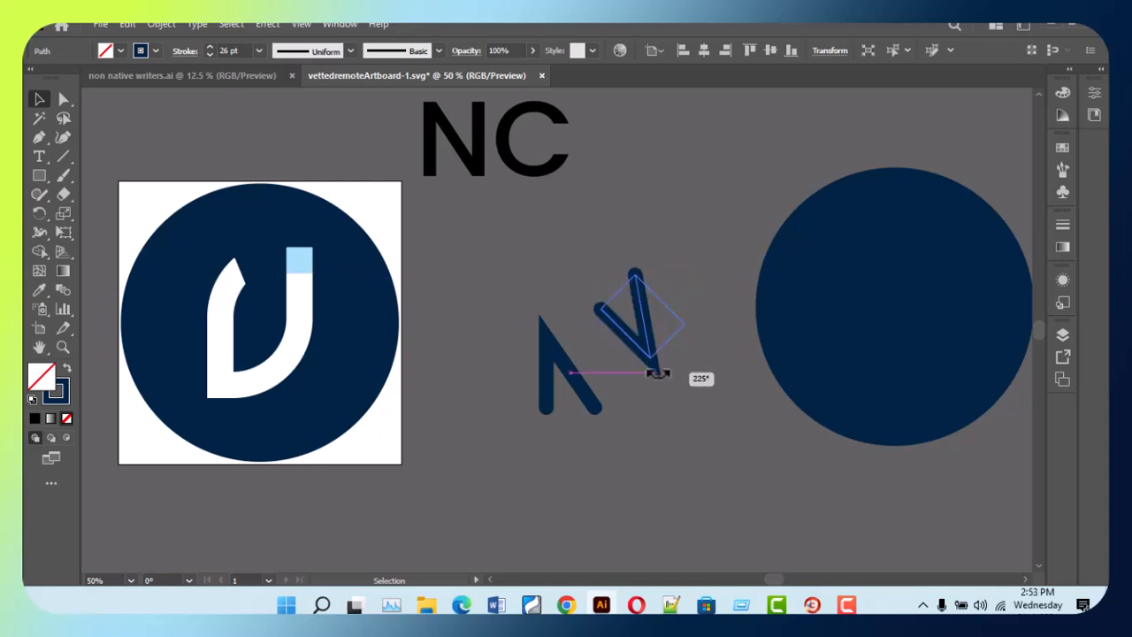
{"action": "left_click", "coordinate": [700, 445]}
{"action": "mouse_move", "coordinate": [610, 318]}
{"action": "left_mouse_down"}
{"action": "mouse_move", "coordinate": [597, 357]}
{"action": "mouse_move", "coordinate": [572, 348]}
{"action": "mouse_move", "coordinate": [585, 356]}
{"action": "left_mouse_up"}
{"action": "left_click_drag", "start_coordinate": [591, 288], "coordinate": [603, 286]}
{"action": "left_click", "coordinate": [652, 298]}
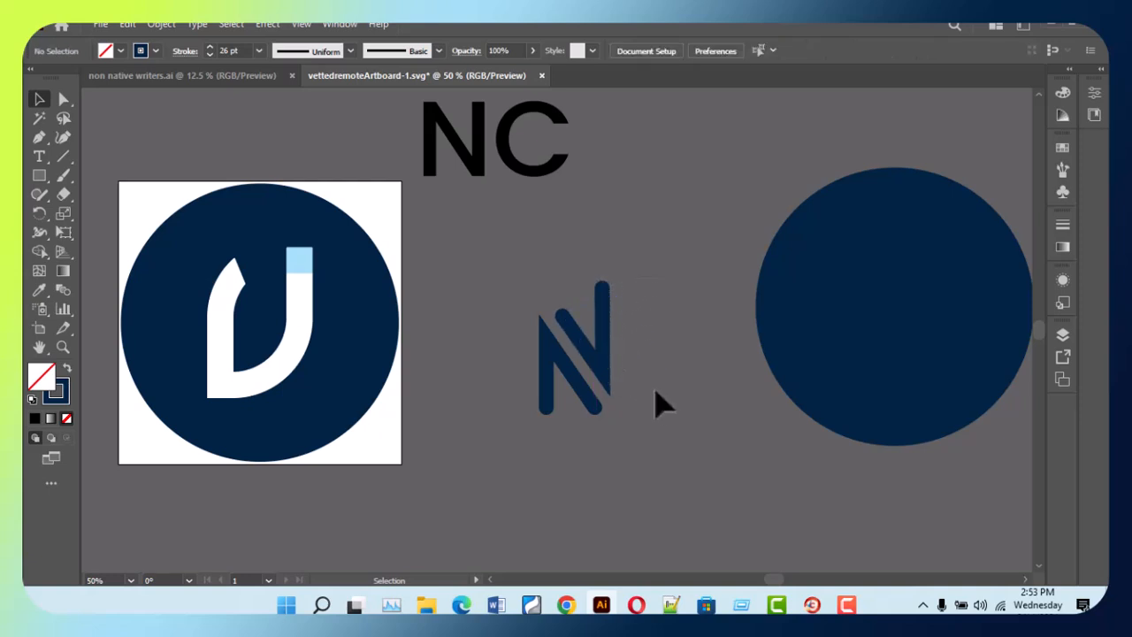
{"action": "left_click_drag", "start_coordinate": [588, 362], "coordinate": [584, 354]}
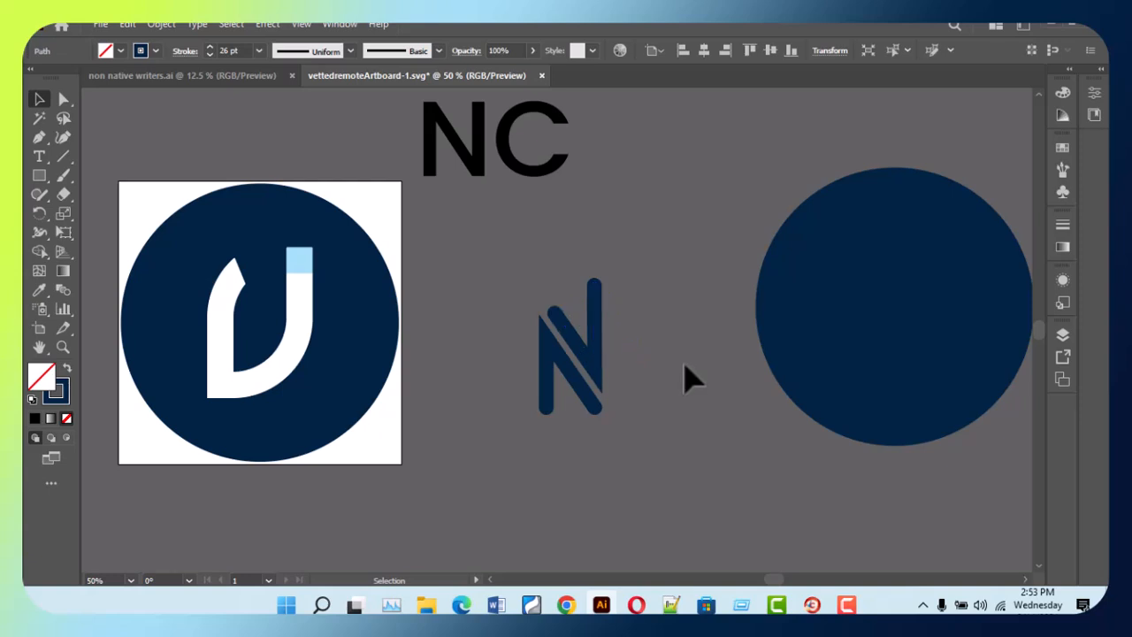
{"action": "left_click", "coordinate": [691, 379]}
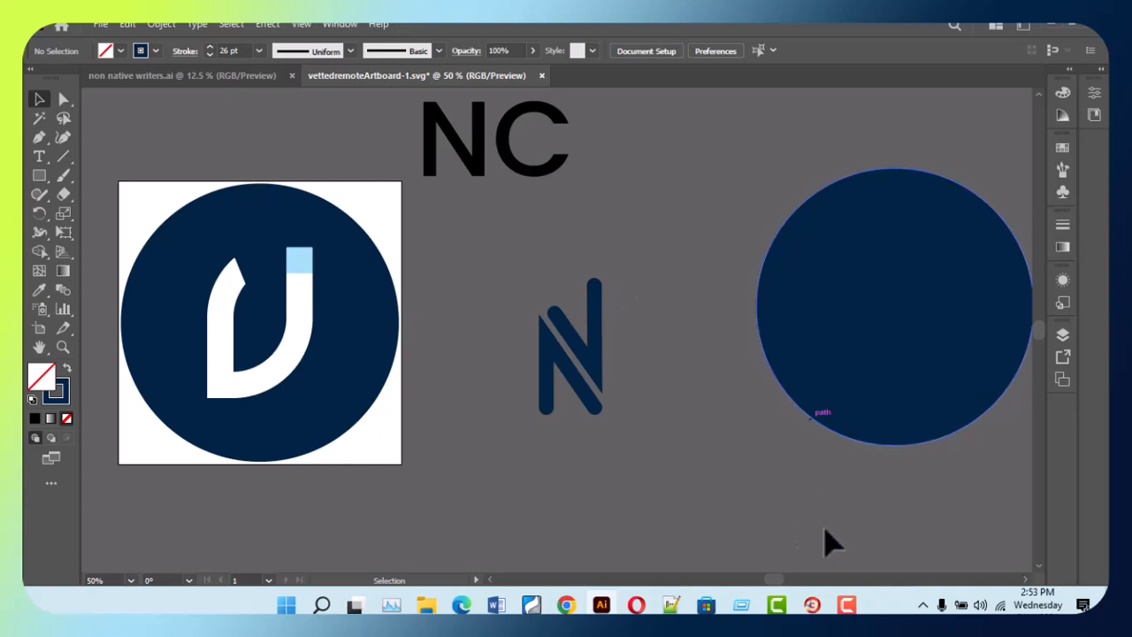
- Draw a small navy circle with the Ellipse tool just right of the N's upper tip and shrink it slightly
{"action": "left_click", "coordinate": [596, 356]}
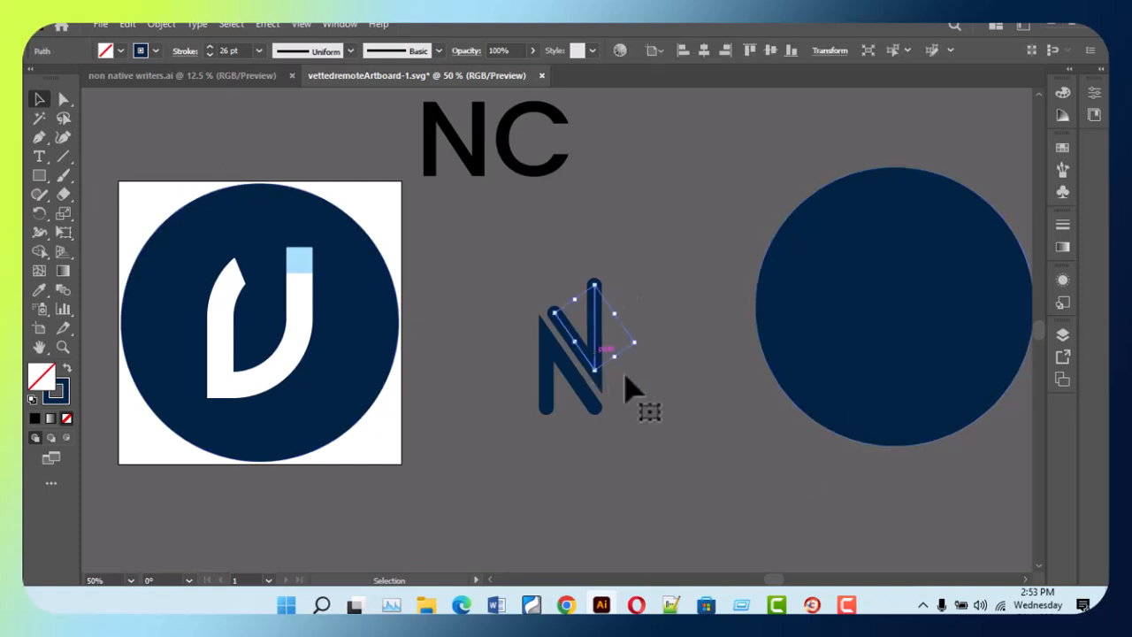
{"action": "left_click", "coordinate": [717, 435]}
{"action": "left_click_drag", "start_coordinate": [44, 178], "coordinate": [106, 219]}
{"action": "left_click_drag", "start_coordinate": [617, 285], "coordinate": [644, 292]}
{"action": "key", "text": "v"}
{"action": "left_click", "coordinate": [666, 400]}
{"action": "left_click", "coordinate": [663, 378]}
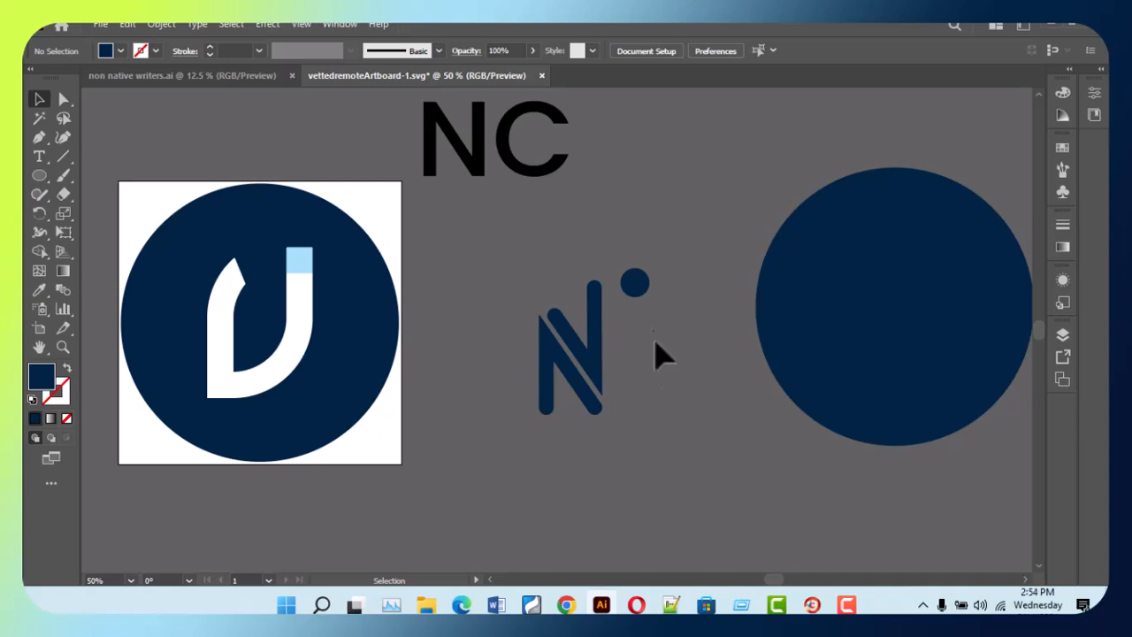
{"action": "left_click_drag", "start_coordinate": [647, 303], "coordinate": [649, 301]}
{"action": "left_click", "coordinate": [670, 358]}
- Shift the large navy circle slightly left and down, and place a smaller duplicate of it below the N
{"action": "left_click_drag", "start_coordinate": [929, 302], "coordinate": [879, 320]}
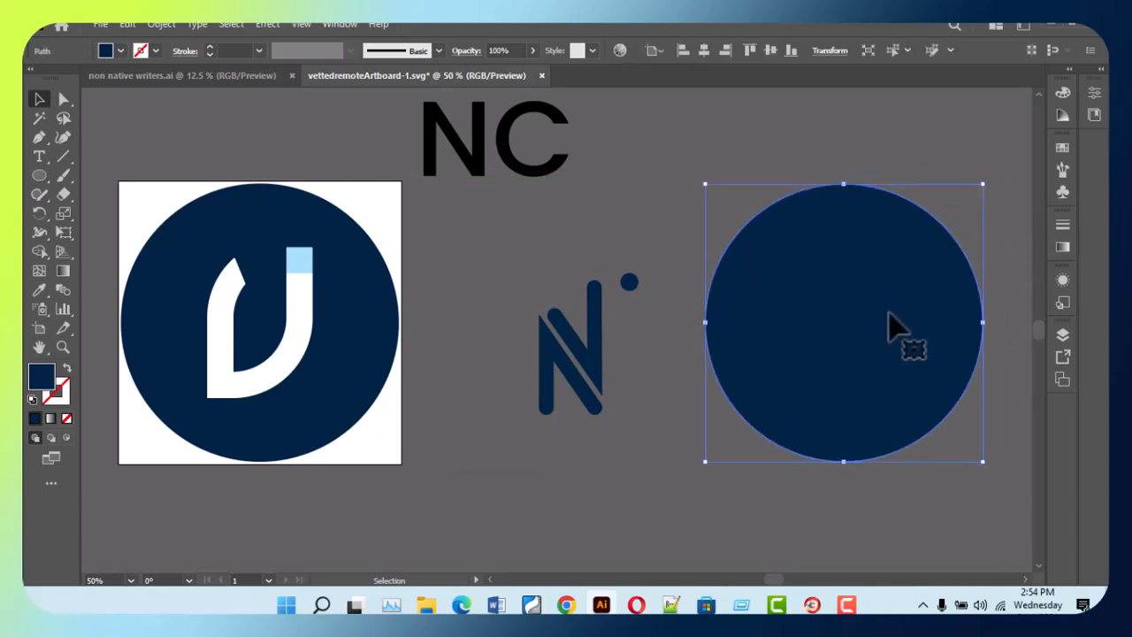
{"action": "key", "text": "a"}
{"action": "left_click_drag", "start_coordinate": [982, 465], "coordinate": [968, 448]}
{"action": "left_click", "coordinate": [963, 510]}
{"action": "left_click", "coordinate": [927, 430]}
{"action": "left_click_drag", "start_coordinate": [842, 332], "coordinate": [522, 531]}
- Try a 12 pt navy stroke on the large circle and remove it again
{"action": "left_click", "coordinate": [889, 358]}
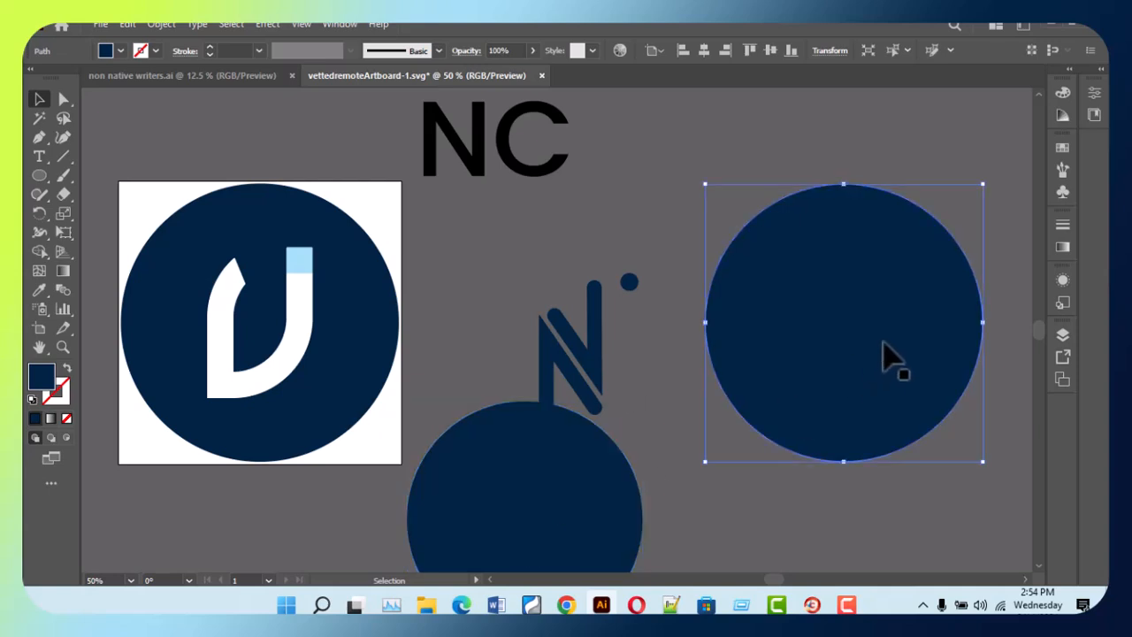
{"action": "left_click", "coordinate": [209, 46]}
{"action": "left_click", "coordinate": [209, 46]}
{"action": "left_click", "coordinate": [208, 46]}
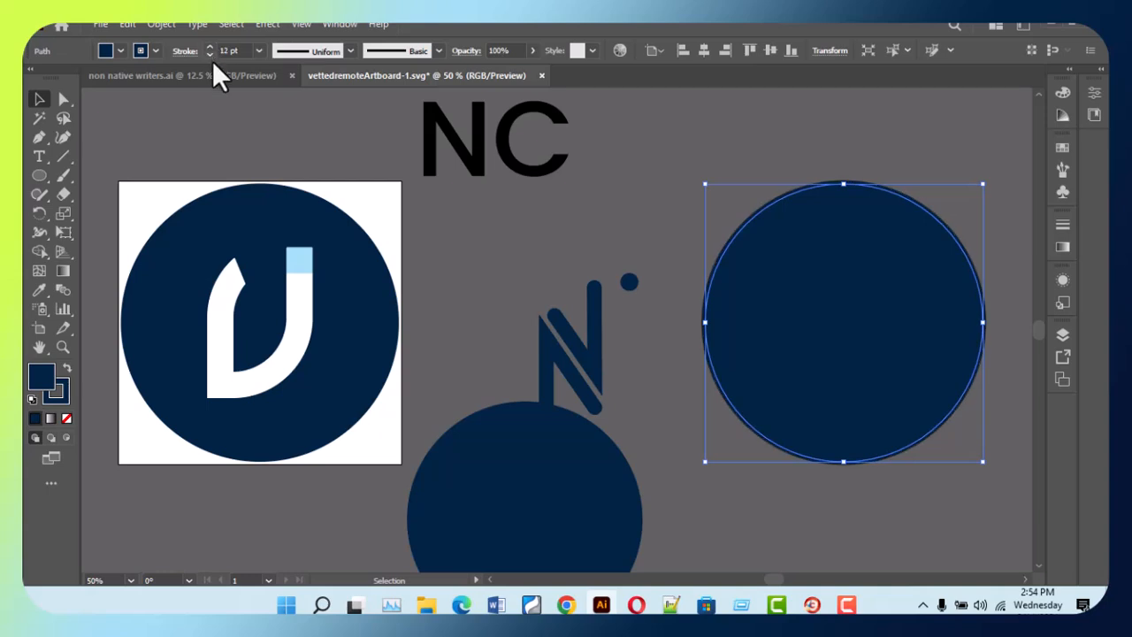
{"action": "left_click", "coordinate": [155, 51]}
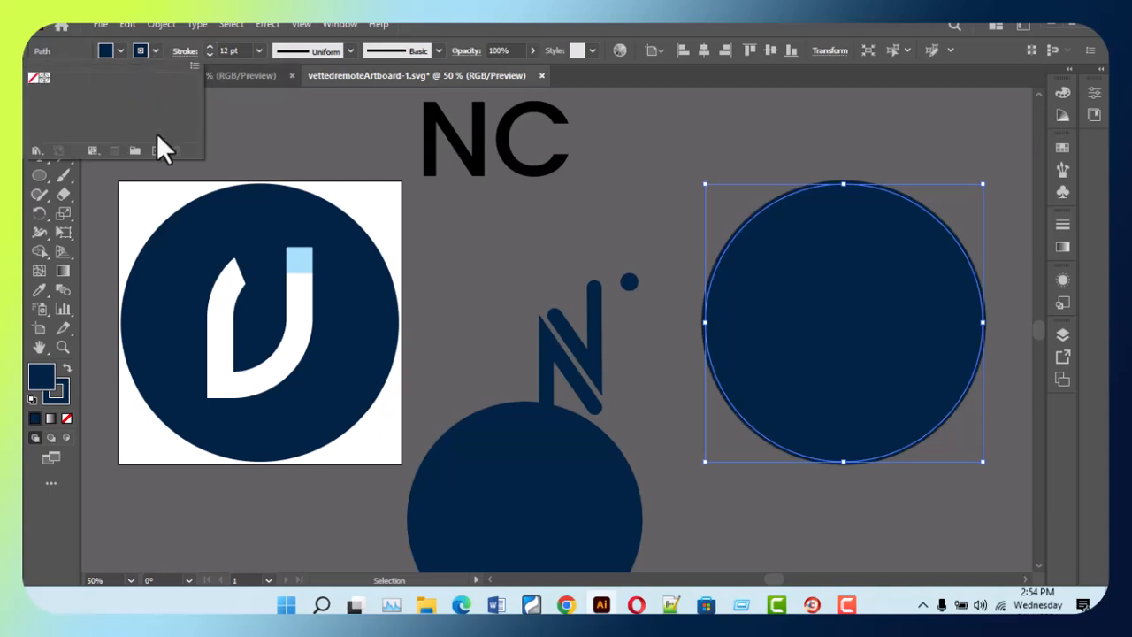
{"action": "left_click", "coordinate": [33, 78]}
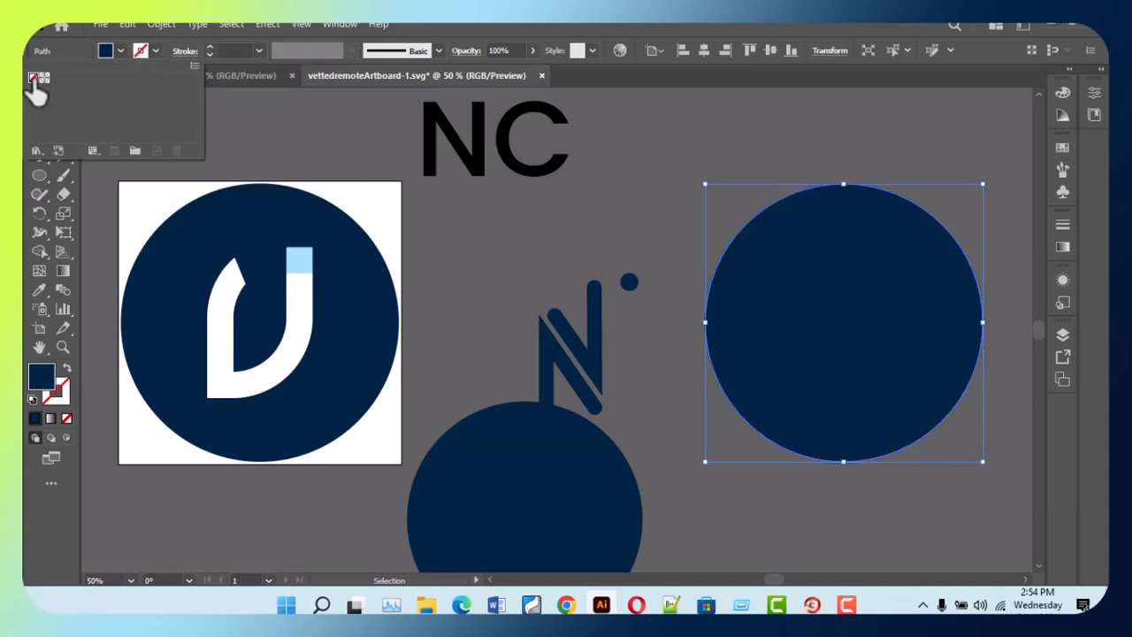
- Give the large navy circle a white (FFFFFF) 19 pt stroke aligned to the outside
{"action": "left_click", "coordinate": [143, 49]}
{"action": "left_click", "coordinate": [141, 50], "text": "shift"}
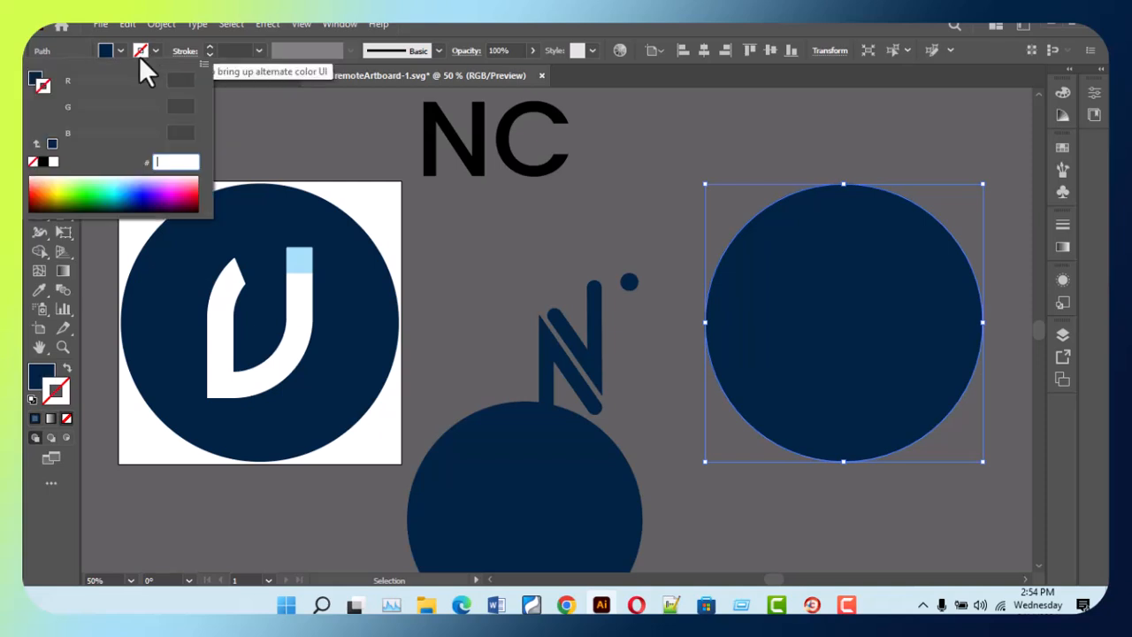
{"action": "left_click", "coordinate": [55, 177]}
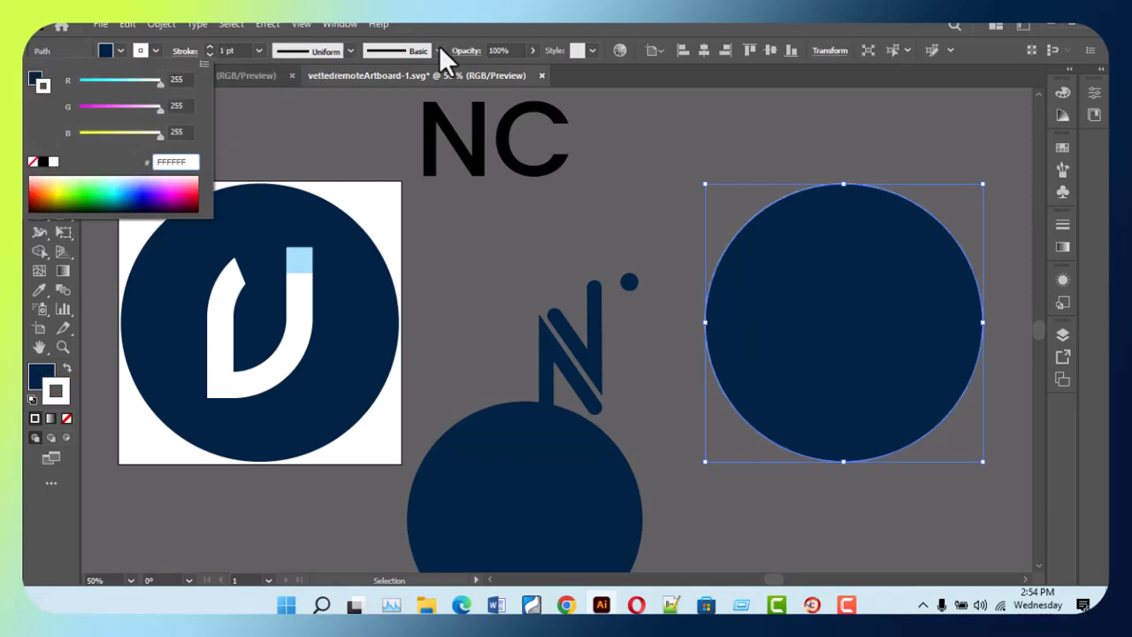
{"action": "left_click", "coordinate": [473, 22]}
{"action": "left_click", "coordinate": [208, 46]}
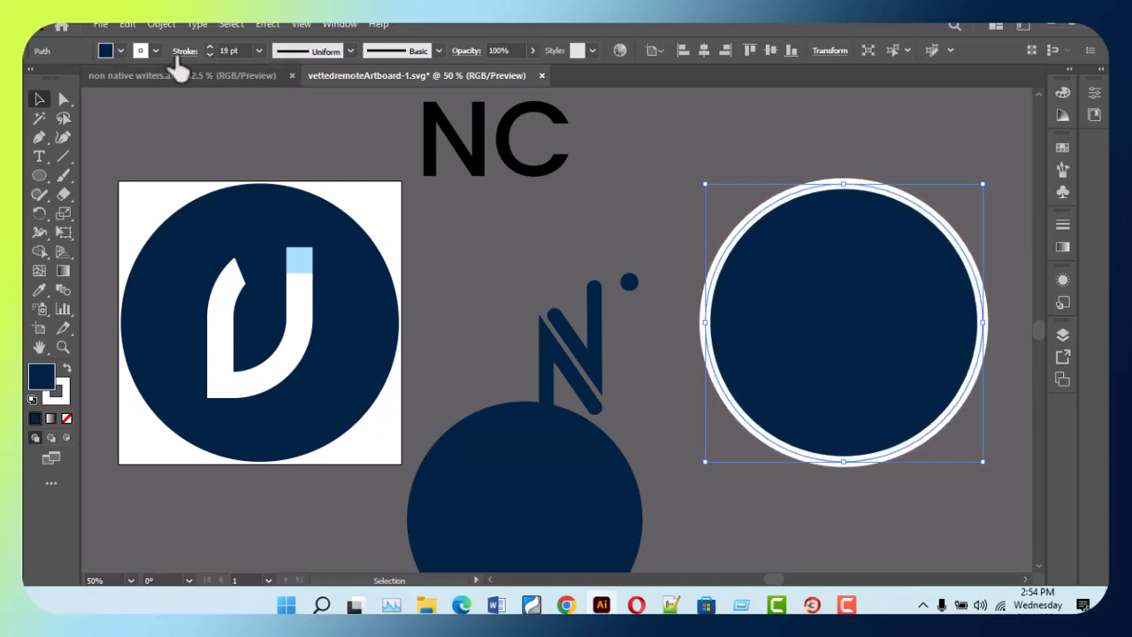
{"action": "left_click", "coordinate": [186, 51]}
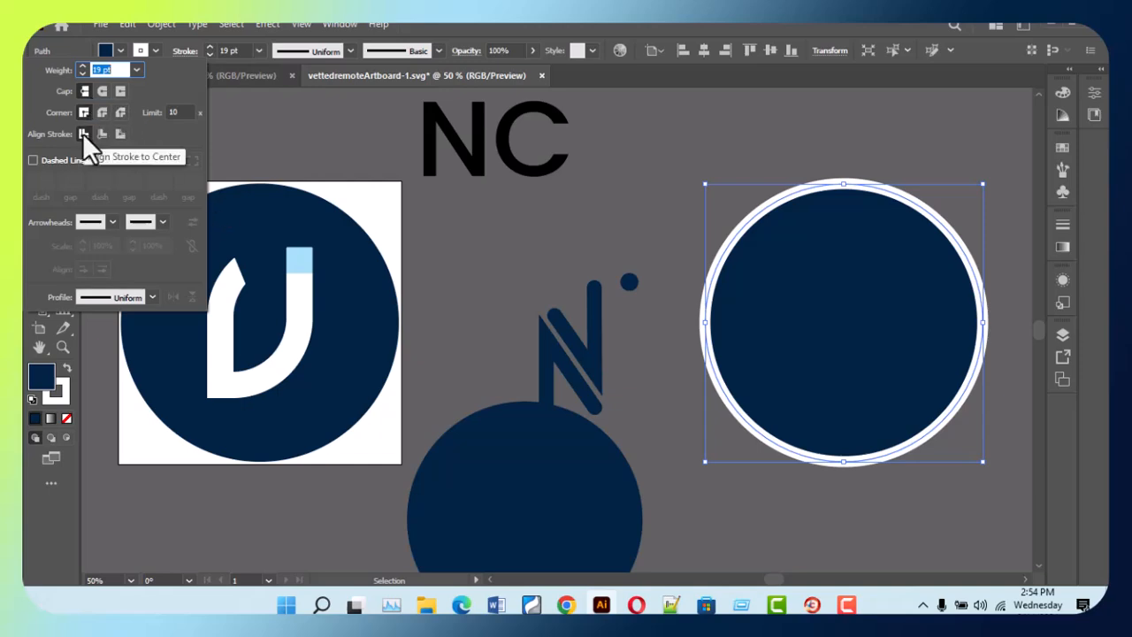
{"action": "left_click", "coordinate": [121, 135]}
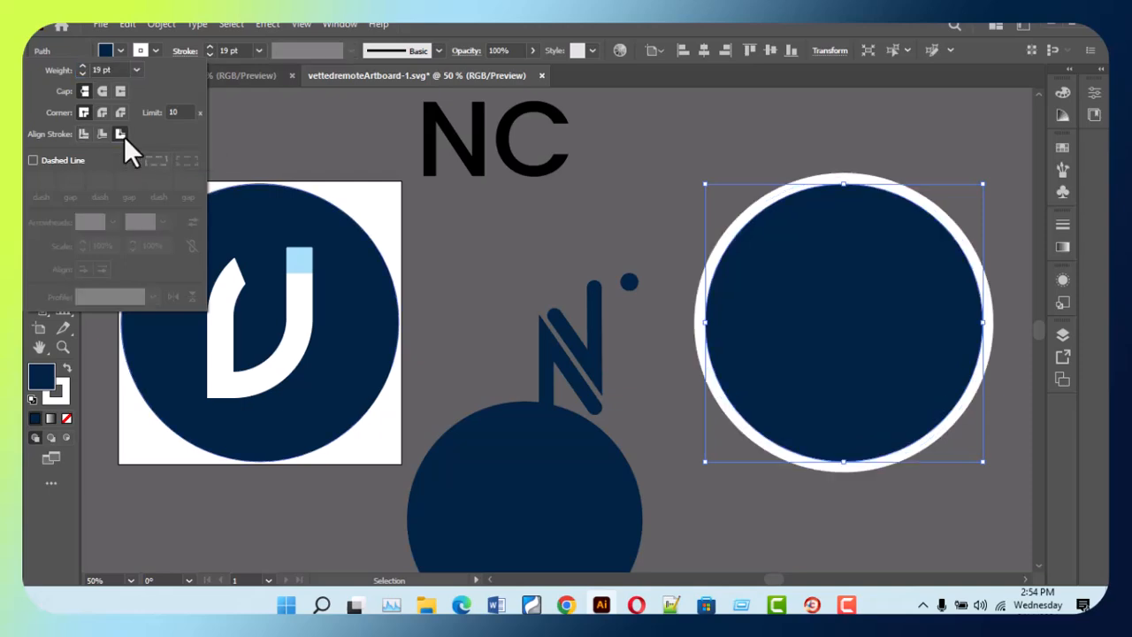
- Shift the white-outlined navy circle slightly left and up, and expand its appearance so the outline becomes a shape
{"action": "left_click", "coordinate": [849, 263]}
{"action": "left_click_drag", "start_coordinate": [847, 275], "coordinate": [839, 255]}
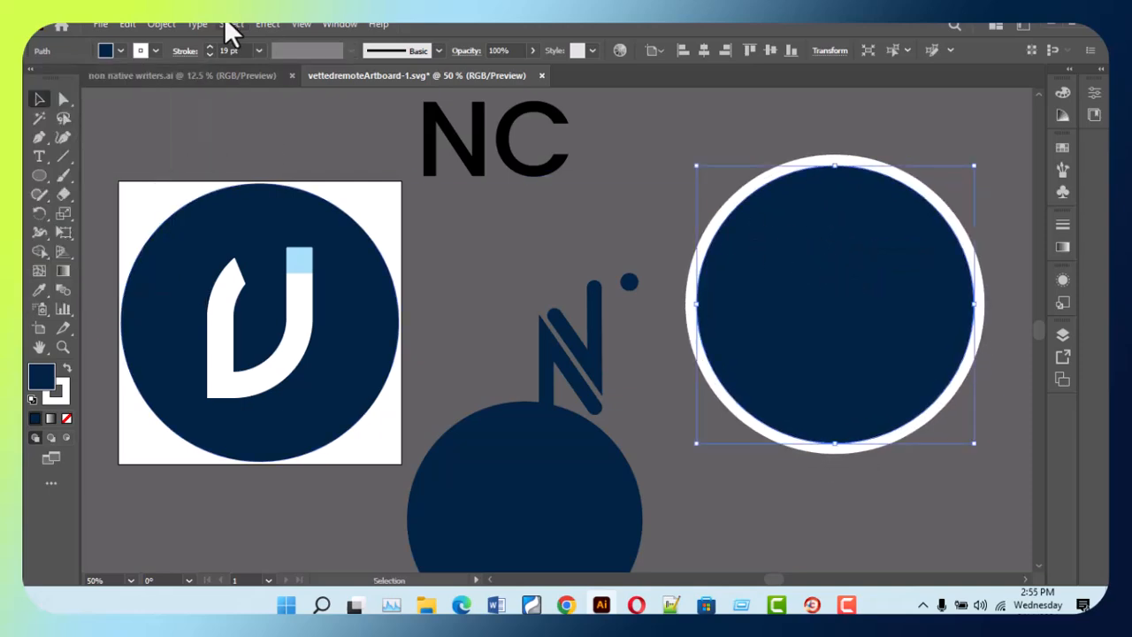
{"action": "left_click", "coordinate": [161, 24]}
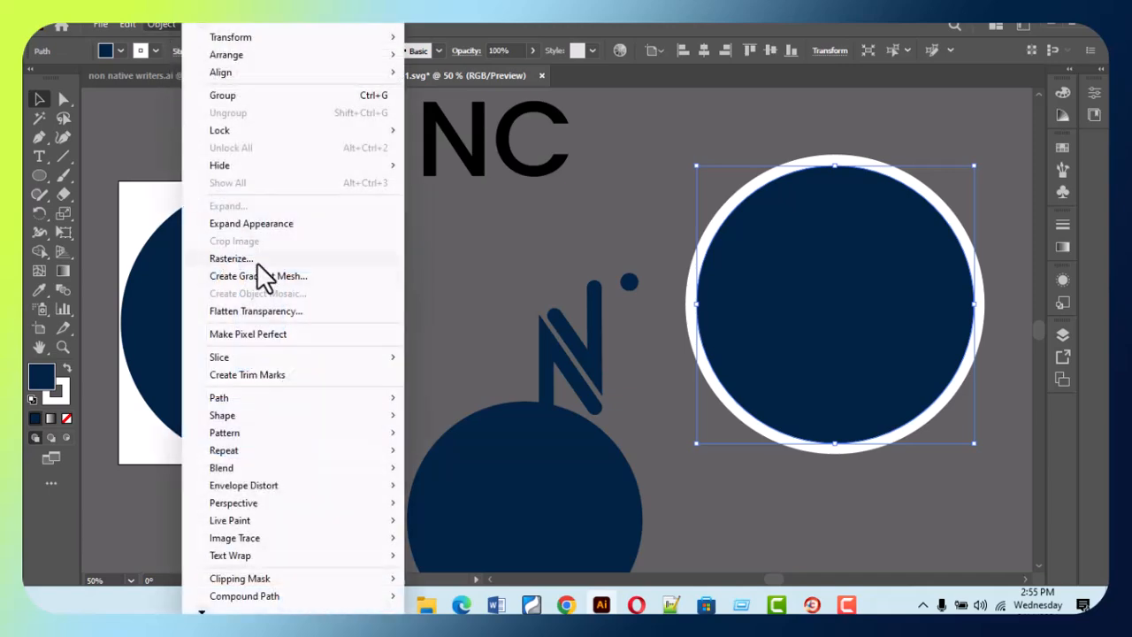
{"action": "left_click", "coordinate": [266, 224]}
{"action": "left_click", "coordinate": [172, 26]}
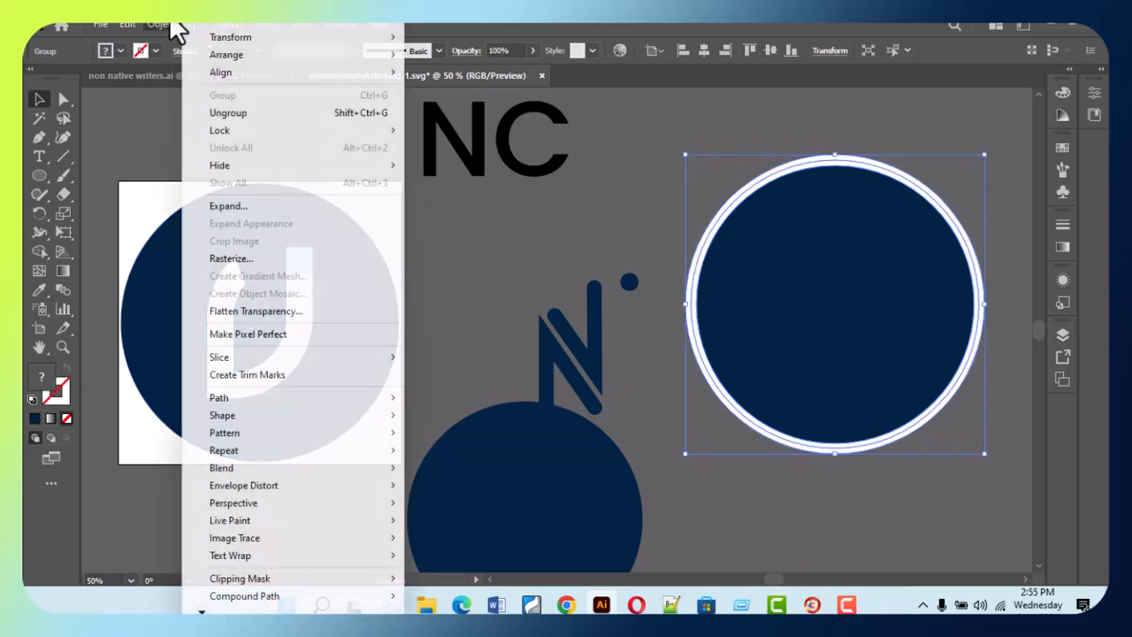
{"action": "key", "text": "Escape"}
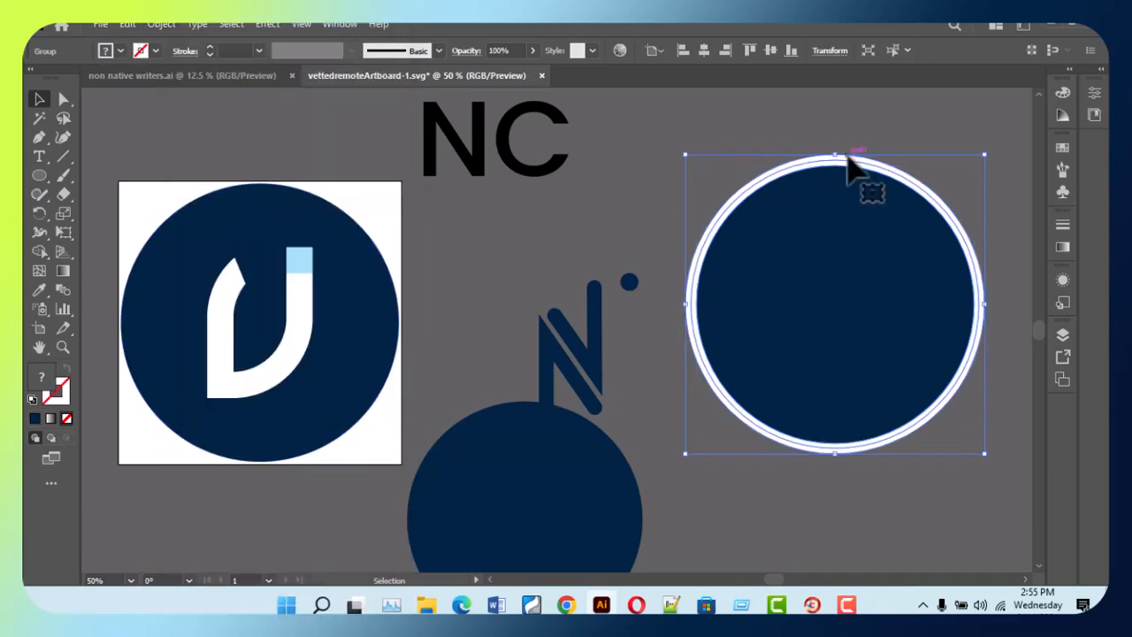
{"action": "left_click", "coordinate": [895, 129]}
- Convert the NC text to outlines and ungroup it into separate letters
{"action": "left_click", "coordinate": [539, 177]}
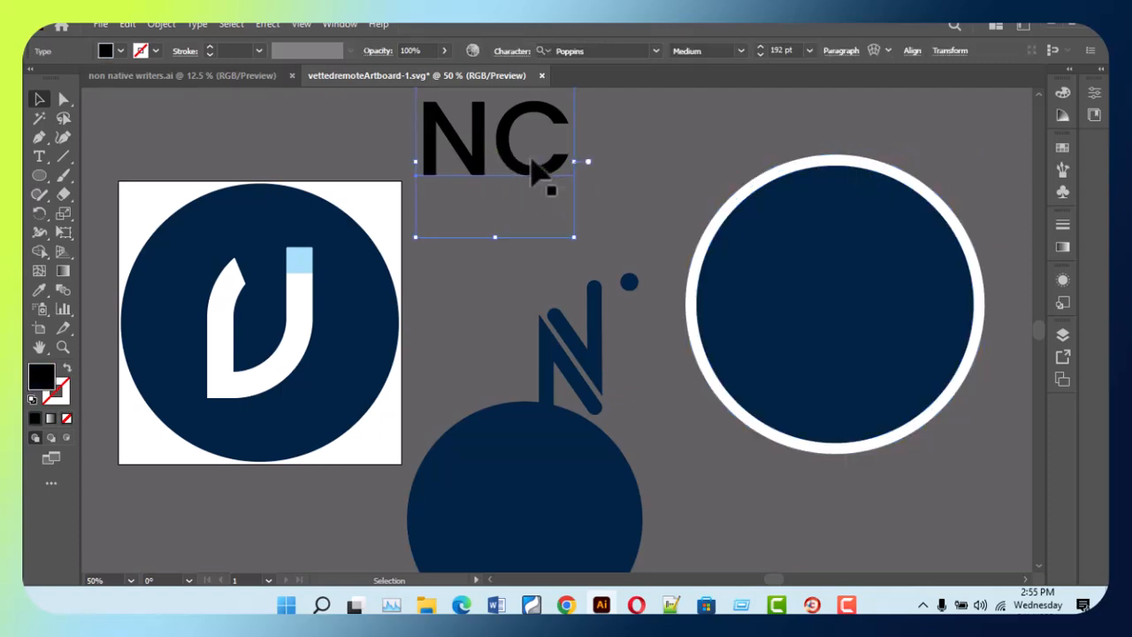
{"action": "right_click", "coordinate": [532, 159]}
{"action": "key", "text": "Escape"}
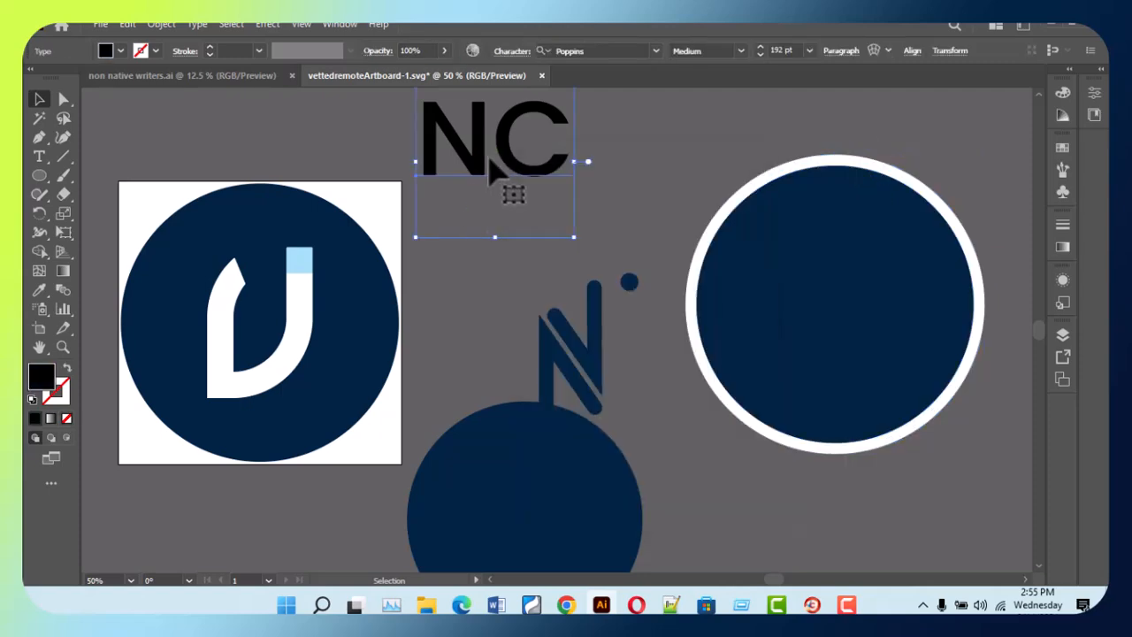
{"action": "key", "text": "shift+ctrl+o"}
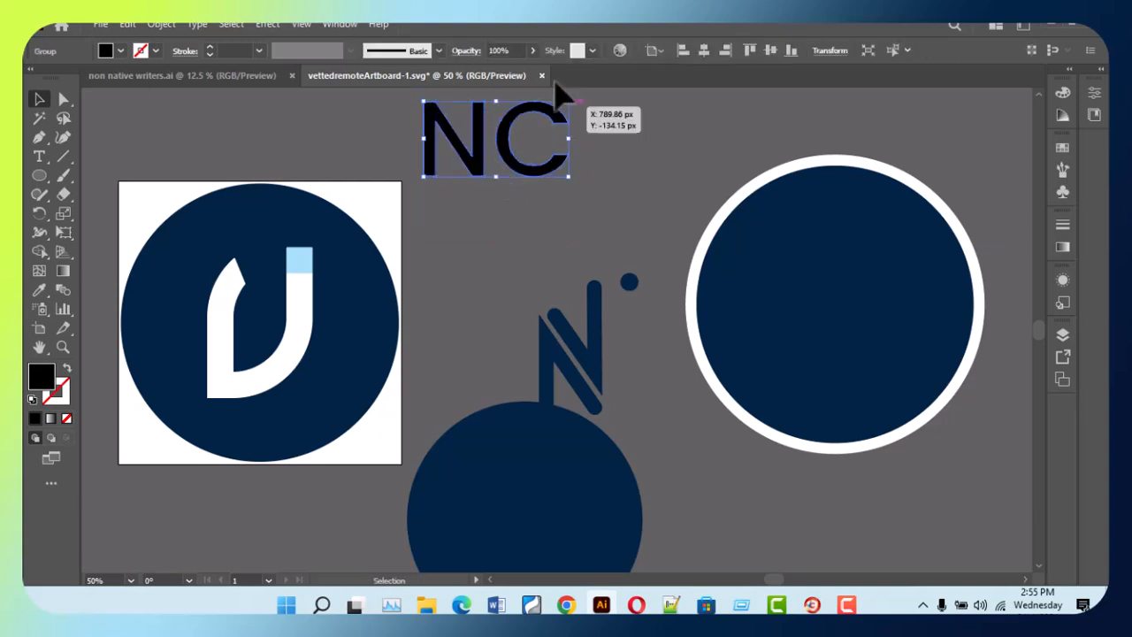
{"action": "left_click", "coordinate": [676, 199]}
{"action": "left_click_drag", "start_coordinate": [576, 161], "coordinate": [538, 192]}
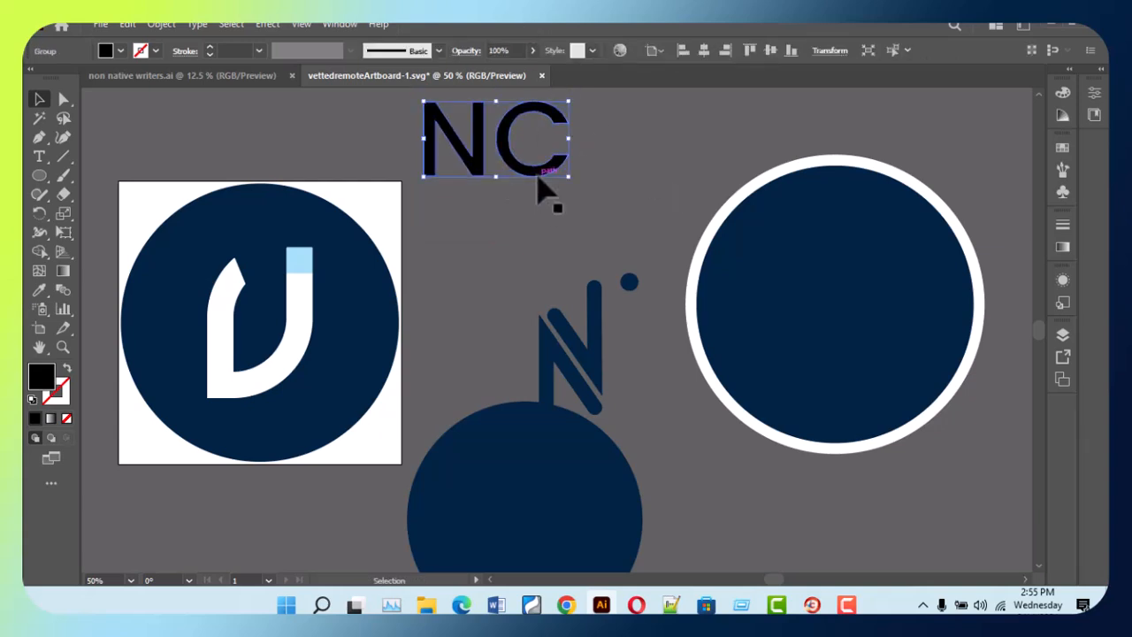
{"action": "right_click", "coordinate": [546, 175]}
{"action": "left_click", "coordinate": [609, 306]}
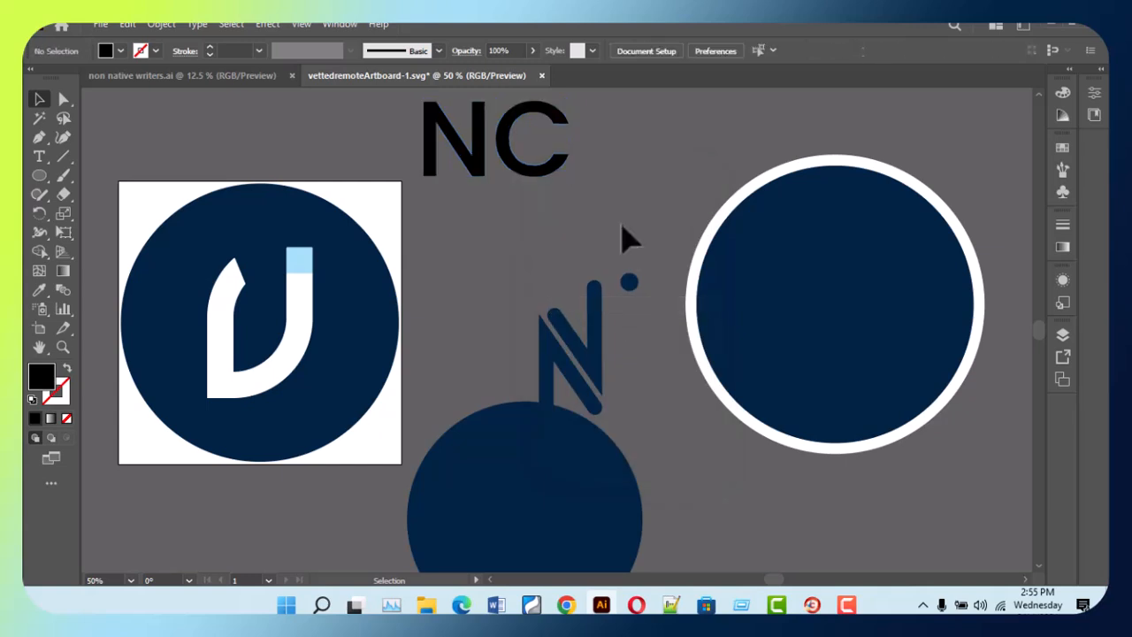
- Place the outlined C over the white-ringed circle, enlarged to slightly more than the ring's height
{"action": "left_click_drag", "start_coordinate": [531, 182], "coordinate": [978, 414]}
{"action": "left_click_drag", "start_coordinate": [915, 302], "coordinate": [934, 420]}
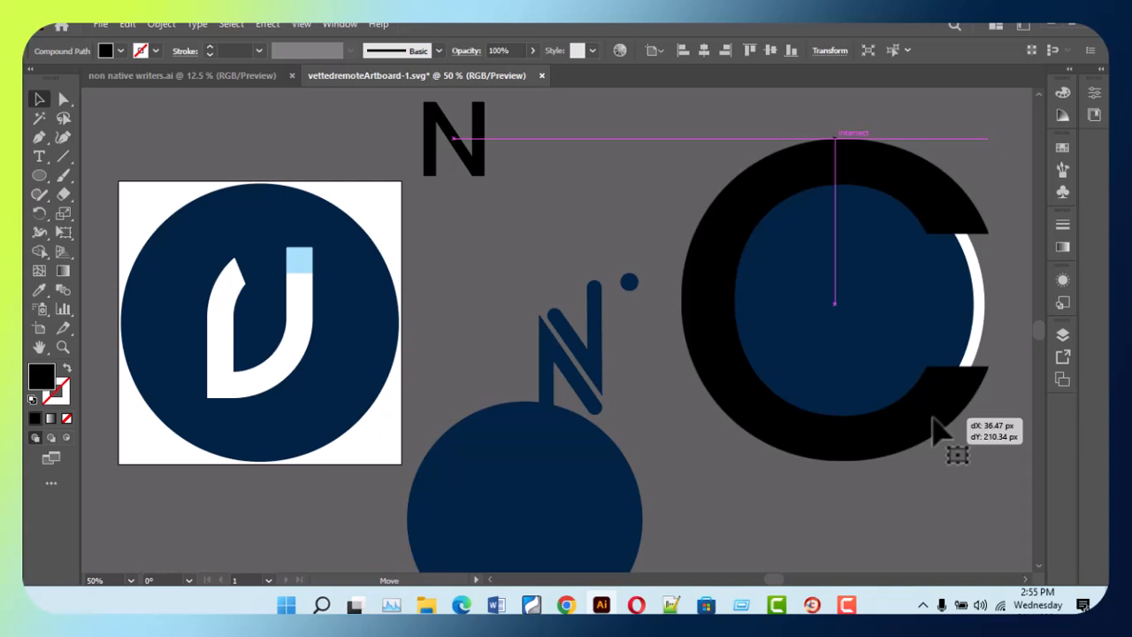
{"action": "left_click_drag", "start_coordinate": [935, 419], "coordinate": [935, 416]}
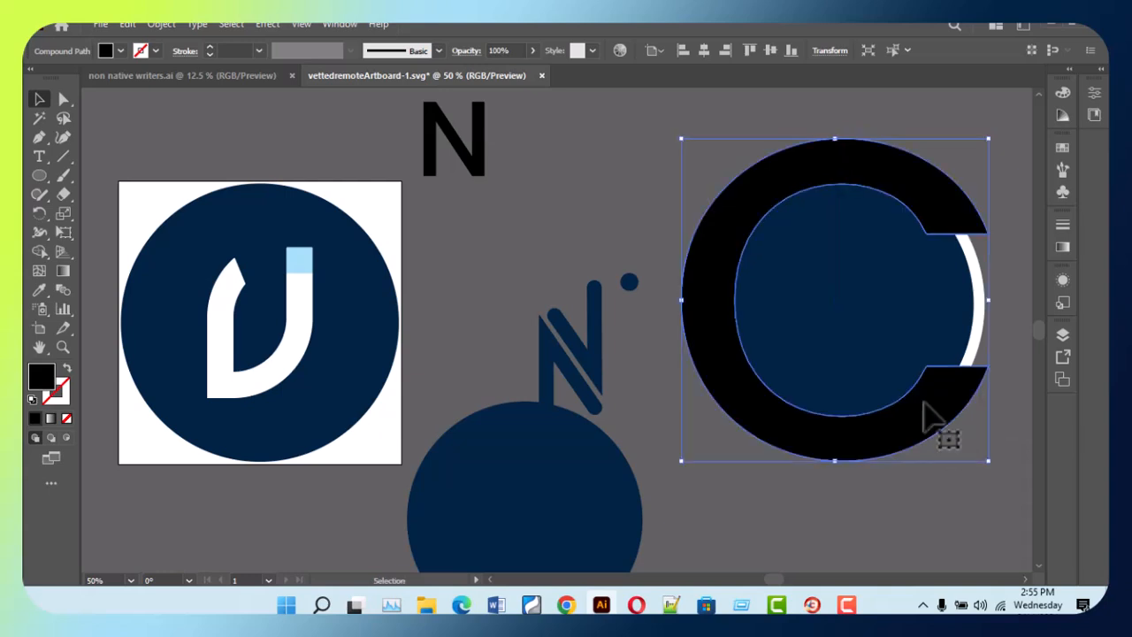
- Ungroup the expanded circle so the navy disc and the white ring are separate objects
{"action": "left_click", "coordinate": [879, 354]}
{"action": "right_click", "coordinate": [876, 346]}
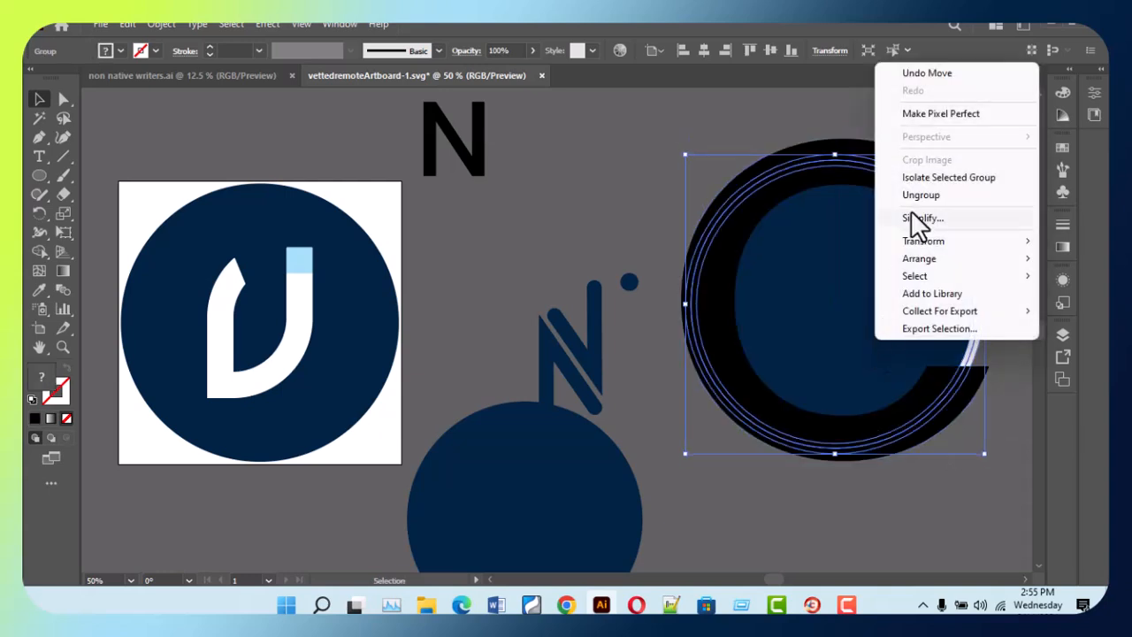
{"action": "left_click", "coordinate": [919, 194]}
{"action": "left_click", "coordinate": [595, 201]}
- Scale down the navy disc to fit within the C's band and nudge it left to fill the counter
{"action": "left_click", "coordinate": [897, 303]}
{"action": "left_click_drag", "start_coordinate": [979, 449], "coordinate": [967, 429]}
{"action": "left_click_drag", "start_coordinate": [882, 389], "coordinate": [881, 382]}
{"action": "left_click_drag", "start_coordinate": [952, 417], "coordinate": [956, 422]}
{"action": "key", "text": "shift+Left"}
{"action": "key", "text": "Left"}
{"action": "key", "text": "Left"}
{"action": "key", "text": "Left"}
{"action": "key", "text": "Left"}
{"action": "key", "text": "Left"}
{"action": "key", "text": "Left"}
{"action": "key", "text": "Left"}
{"action": "key", "text": "Left"}
{"action": "key", "text": "Left"}
{"action": "left_click", "coordinate": [998, 469]}
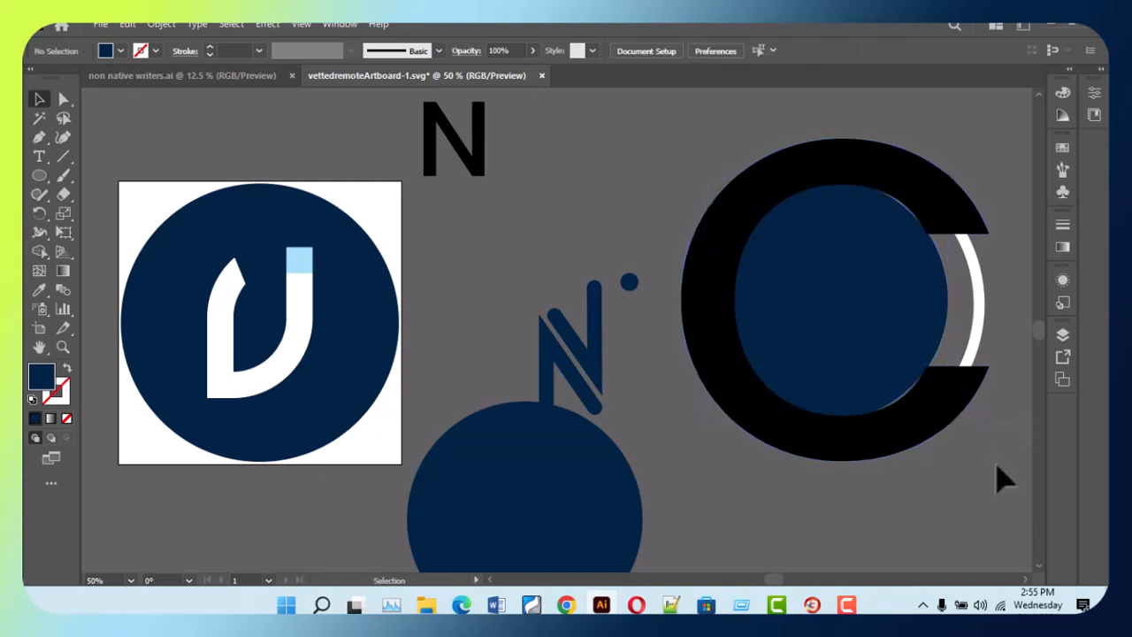
- Stretch the navy disc upward and downward so it covers the gaps along the C's inner edge
{"action": "left_click", "coordinate": [805, 275]}
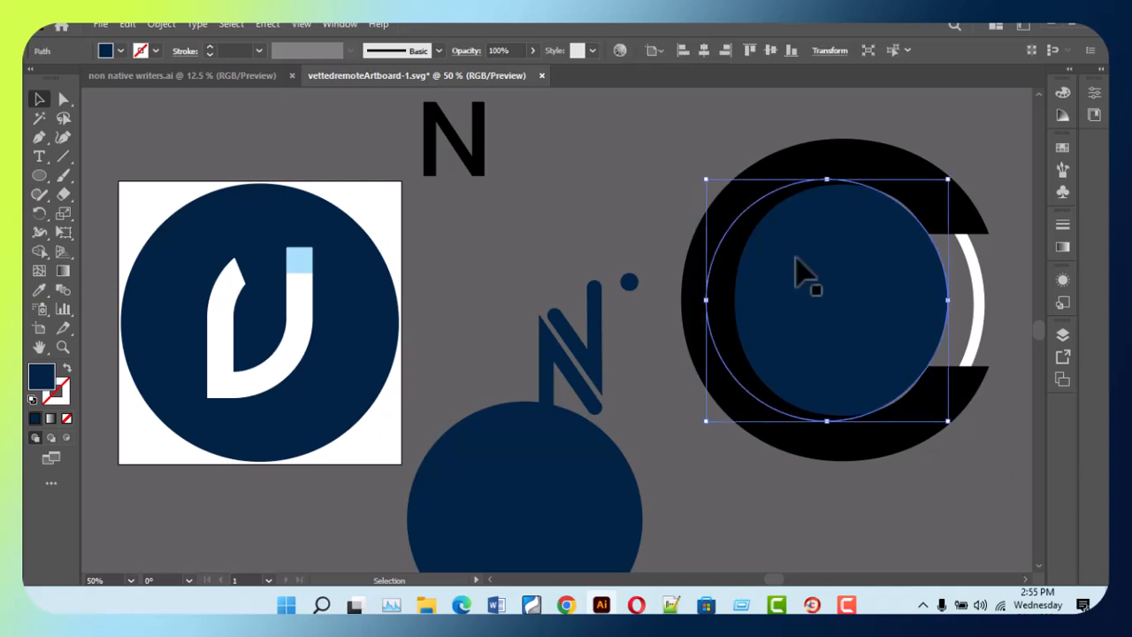
{"action": "left_click", "coordinate": [1038, 482]}
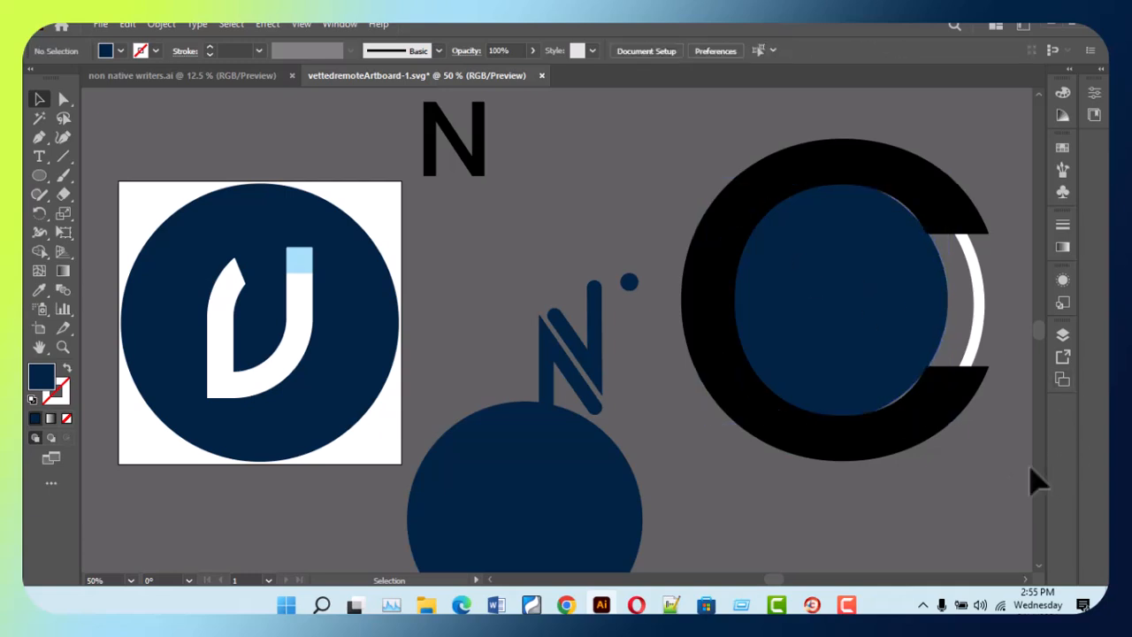
{"action": "left_click", "coordinate": [847, 348]}
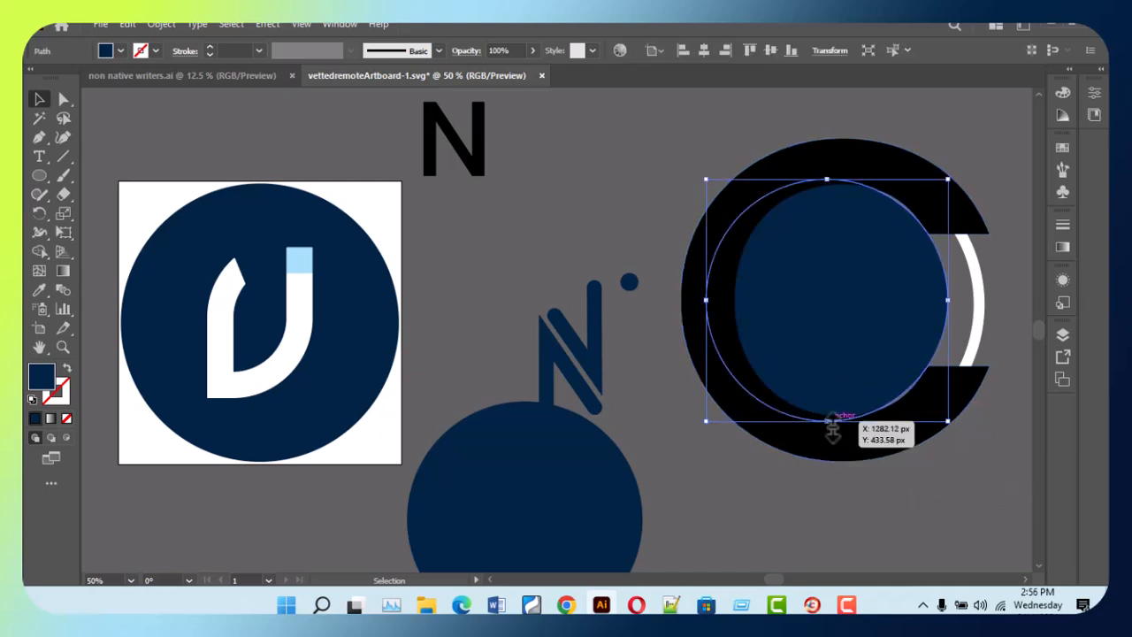
{"action": "left_click_drag", "start_coordinate": [833, 422], "coordinate": [831, 434]}
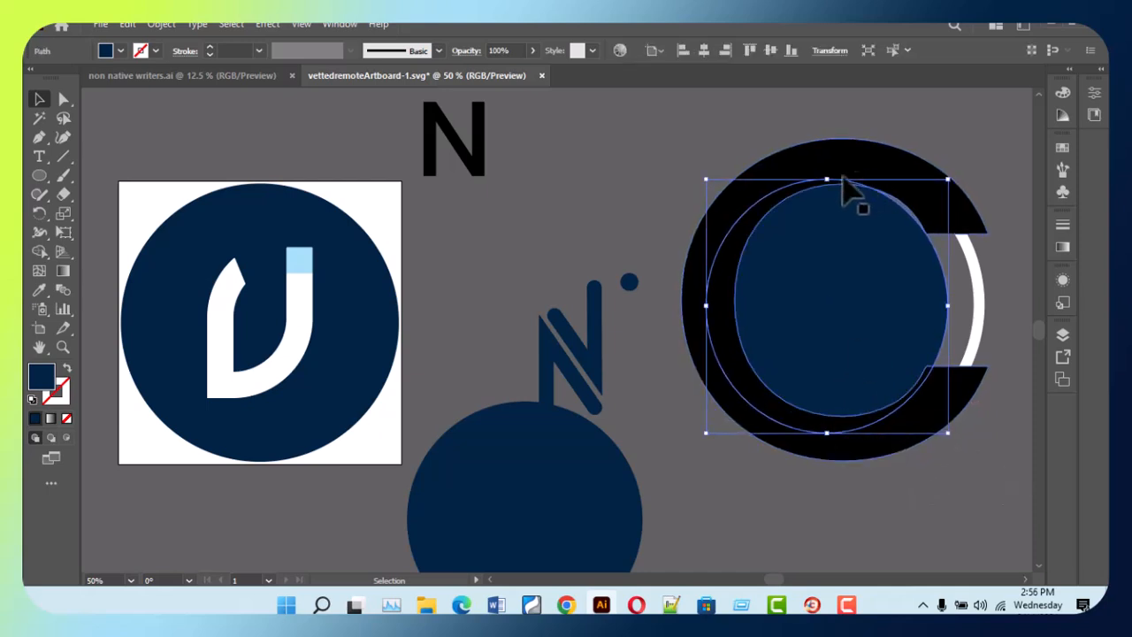
{"action": "left_click_drag", "start_coordinate": [832, 180], "coordinate": [837, 166]}
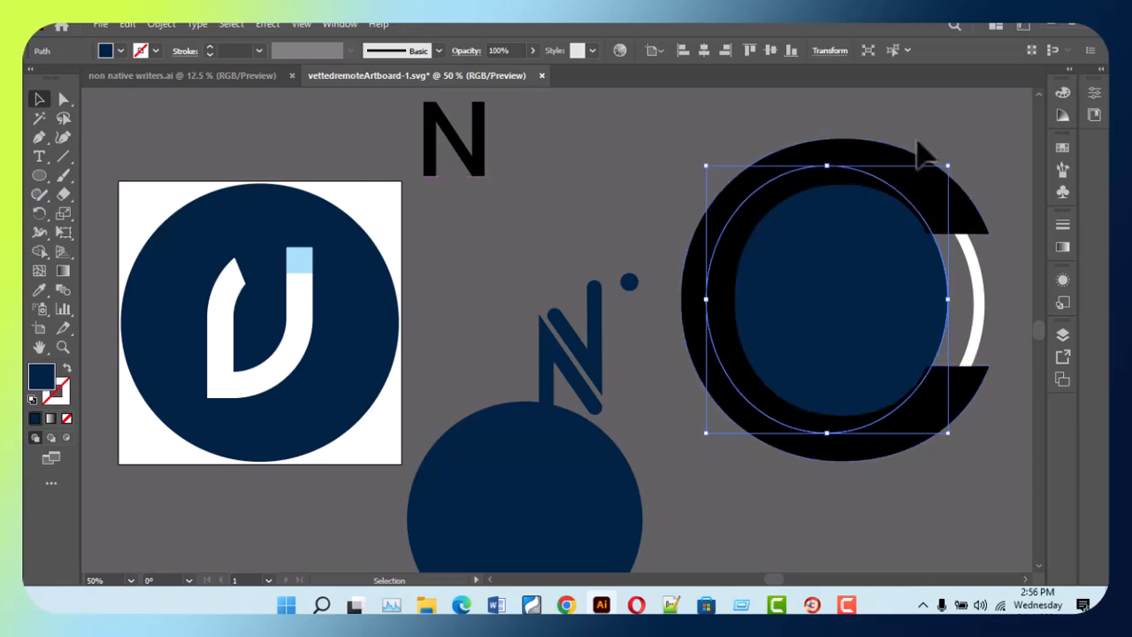
{"action": "left_click", "coordinate": [964, 268]}
- Vertically centre the large C and the navy disc on each other
{"action": "left_click", "coordinate": [902, 185]}
{"action": "left_click", "coordinate": [854, 278], "text": "shift"}
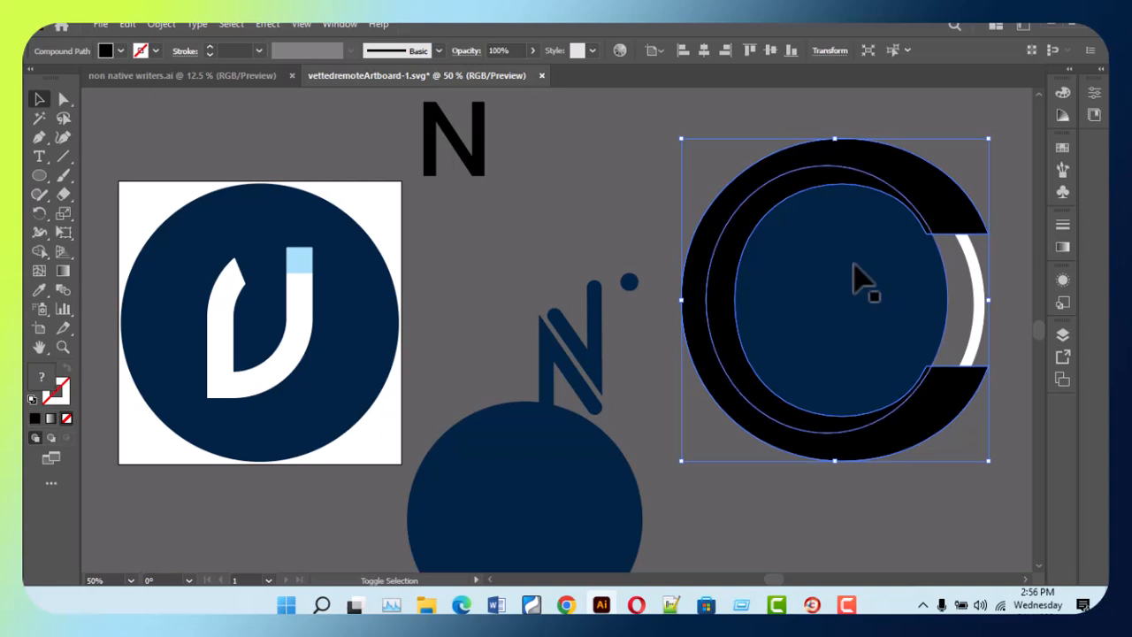
{"action": "left_click", "coordinate": [772, 54]}
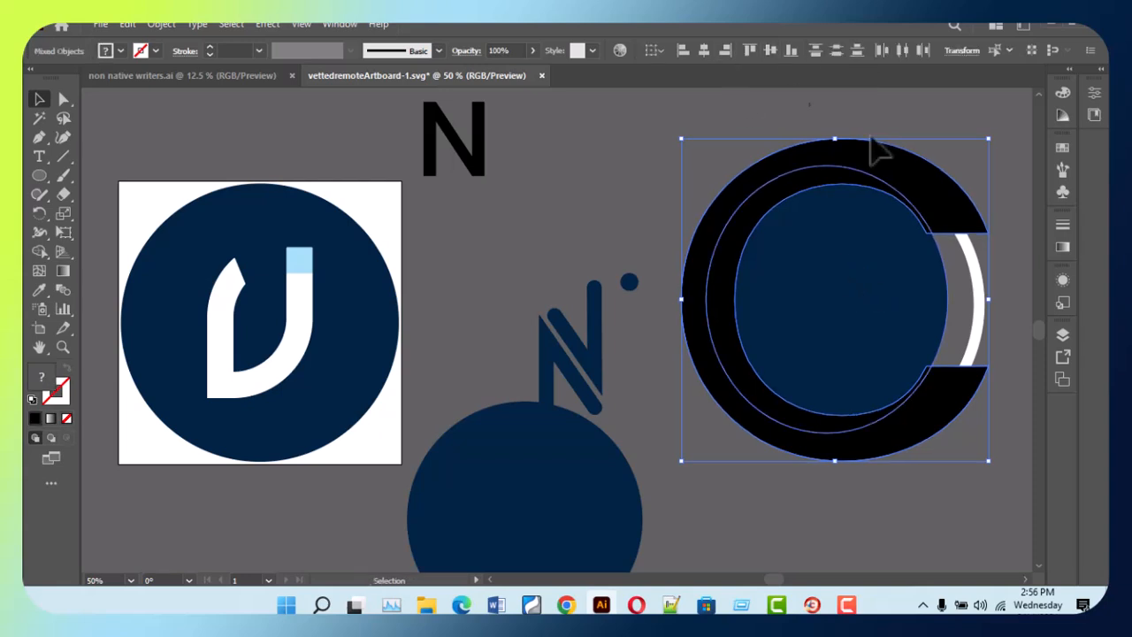
{"action": "left_click", "coordinate": [1011, 150]}
- Nudge the navy disc slightly left inside the C
{"action": "left_click", "coordinate": [897, 342]}
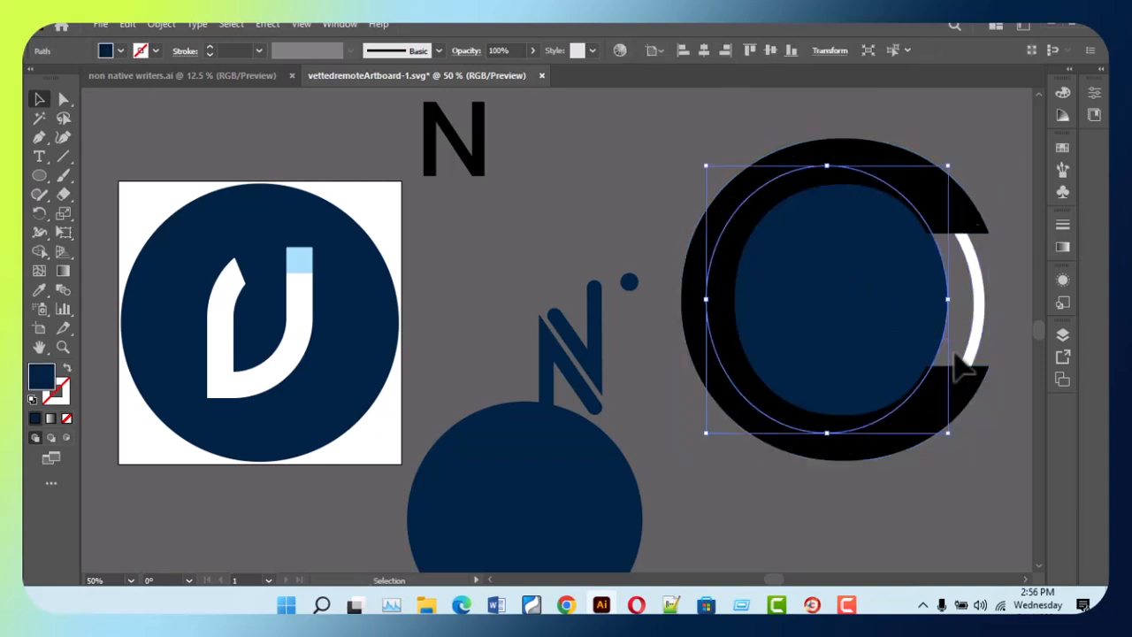
{"action": "key", "text": "Left"}
{"action": "key", "text": "Left"}
{"action": "key", "text": "Left"}
{"action": "key", "text": "Left"}
{"action": "key", "text": "Left"}
{"action": "key", "text": "Left"}
{"action": "key", "text": "Left"}
{"action": "key", "text": "Left"}
{"action": "key", "text": "Left"}
{"action": "key", "text": "Left"}
{"action": "key", "text": "Left"}
{"action": "key", "text": "Left"}
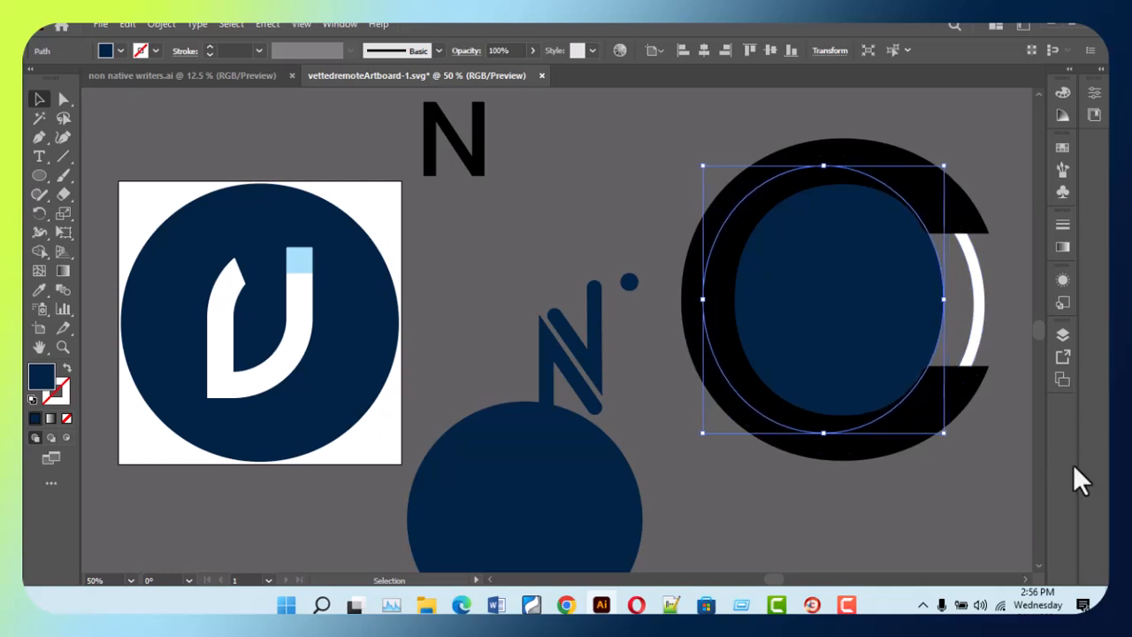
{"action": "left_click", "coordinate": [1020, 479]}
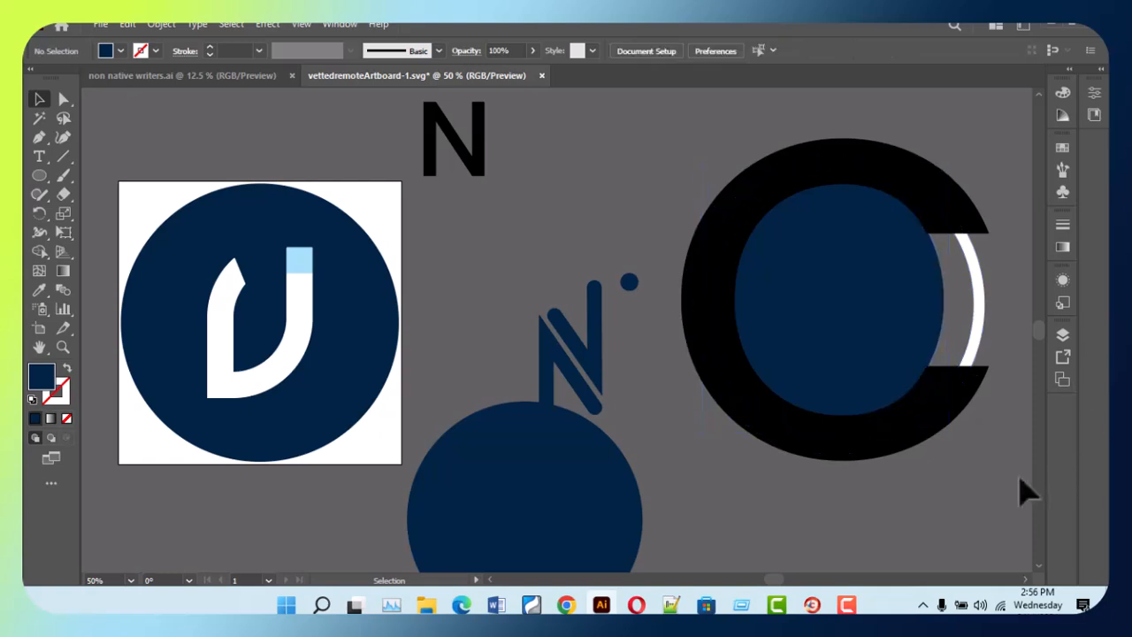
- Recolour the large C with the light blue sampled from the tip of the existing logo's letter
{"action": "left_click", "coordinate": [960, 217]}
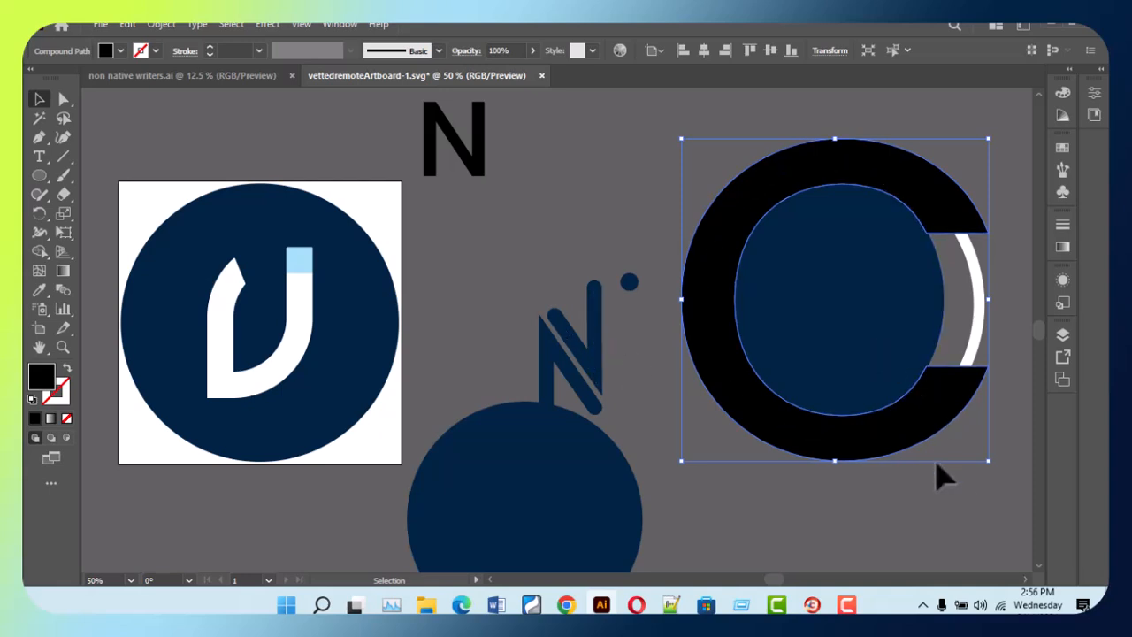
{"action": "key", "text": "i"}
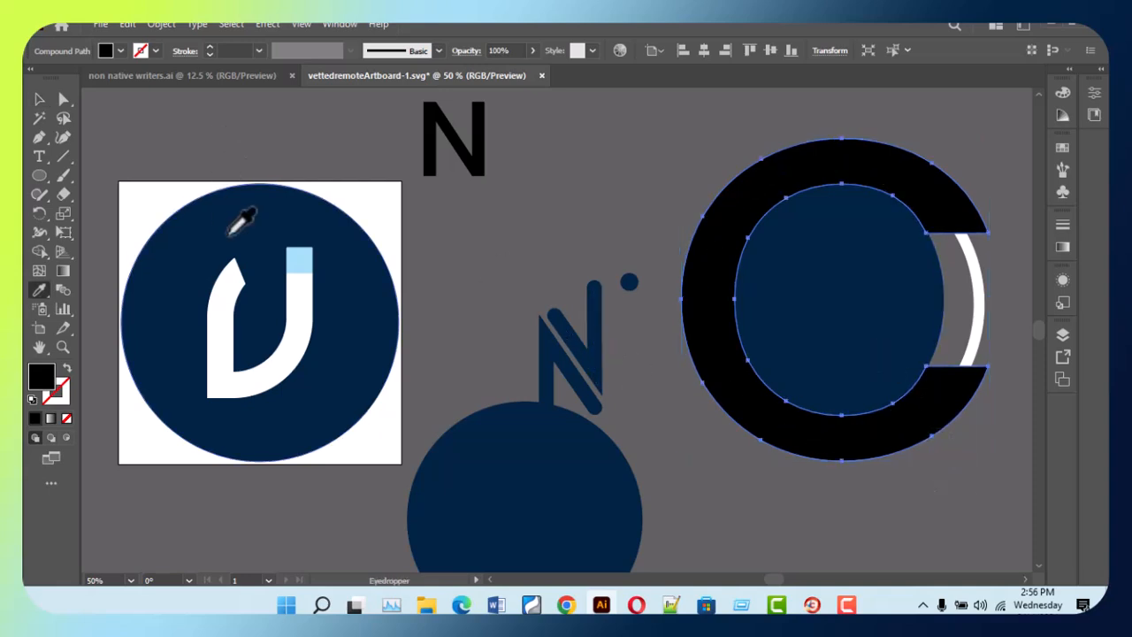
{"action": "left_click", "coordinate": [310, 262]}
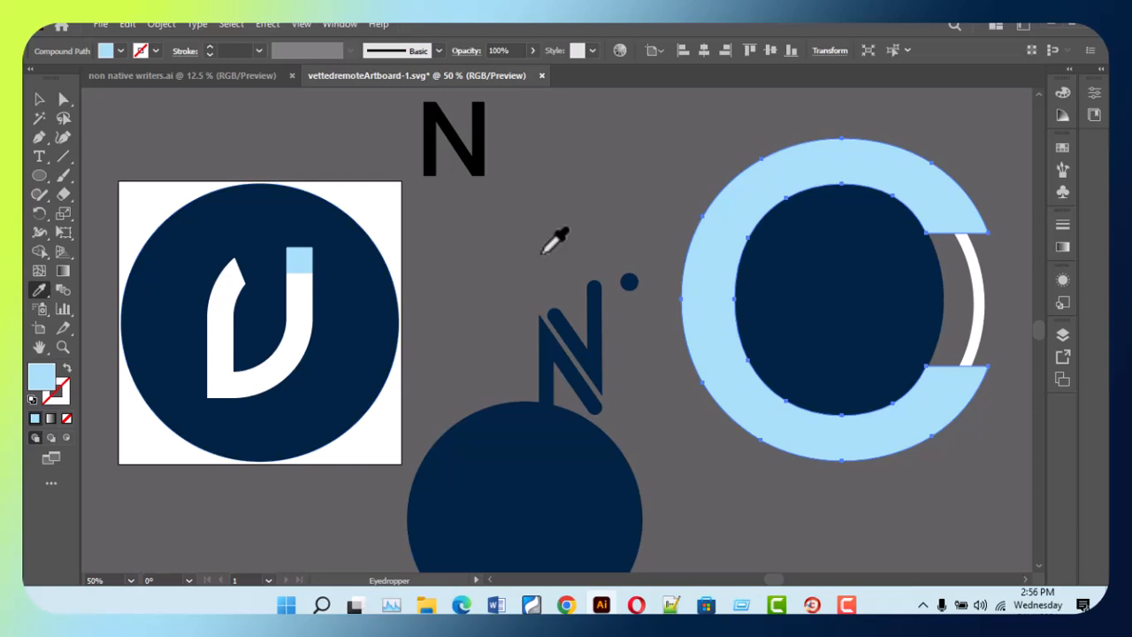
{"action": "key", "text": "v"}
{"action": "left_click", "coordinate": [599, 250]}
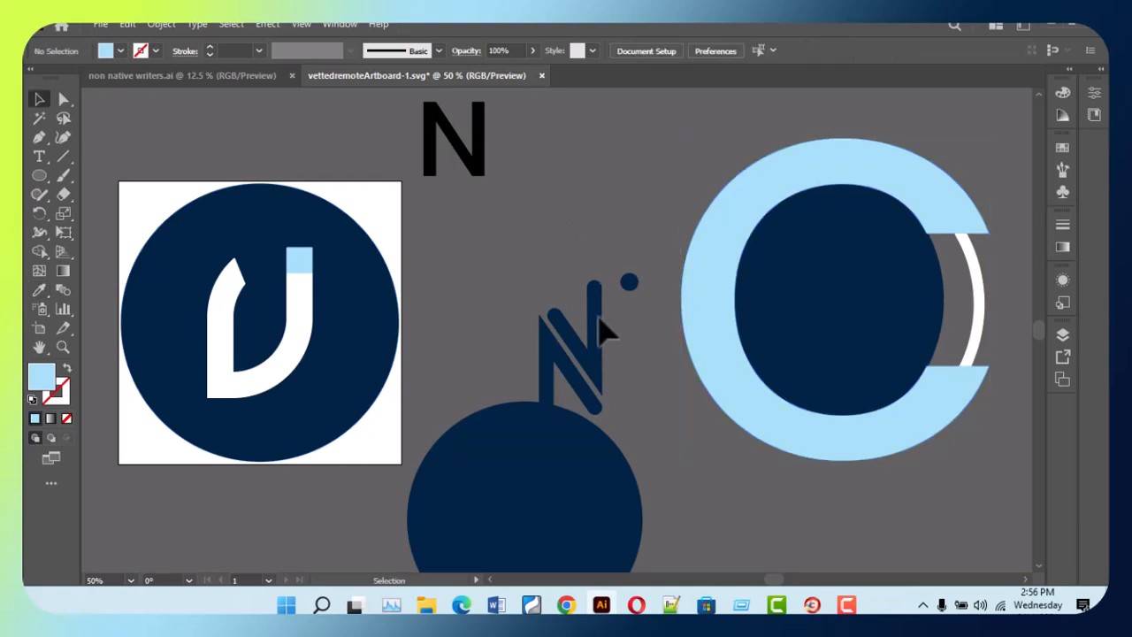
- Move the white ring away over the existing logo, and place a grouped copy of the N mark with its dot inside the C
{"action": "left_click_drag", "start_coordinate": [962, 288], "coordinate": [336, 177]}
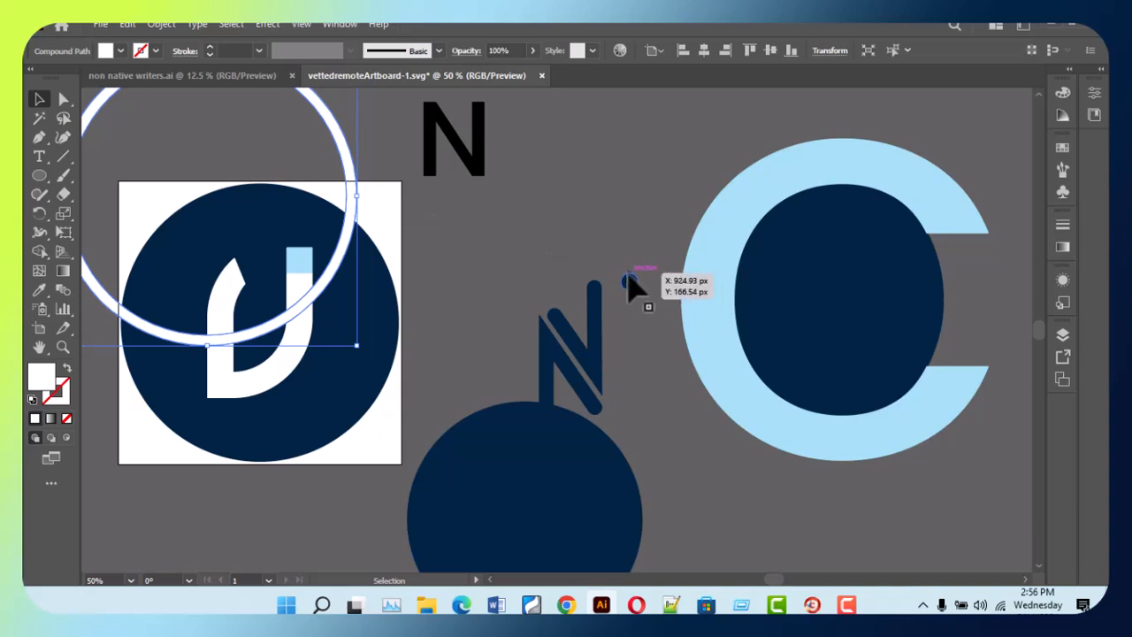
{"action": "left_click", "coordinate": [629, 277]}
{"action": "left_click", "coordinate": [599, 311], "text": "shift"}
{"action": "left_click", "coordinate": [526, 262]}
{"action": "left_click_drag", "start_coordinate": [634, 358], "coordinate": [855, 331]}
{"action": "key", "text": "ctrl+g"}
- Try to colour the grouped N copy with the white sampled from the existing logo, and undo it
{"action": "key", "text": "i"}
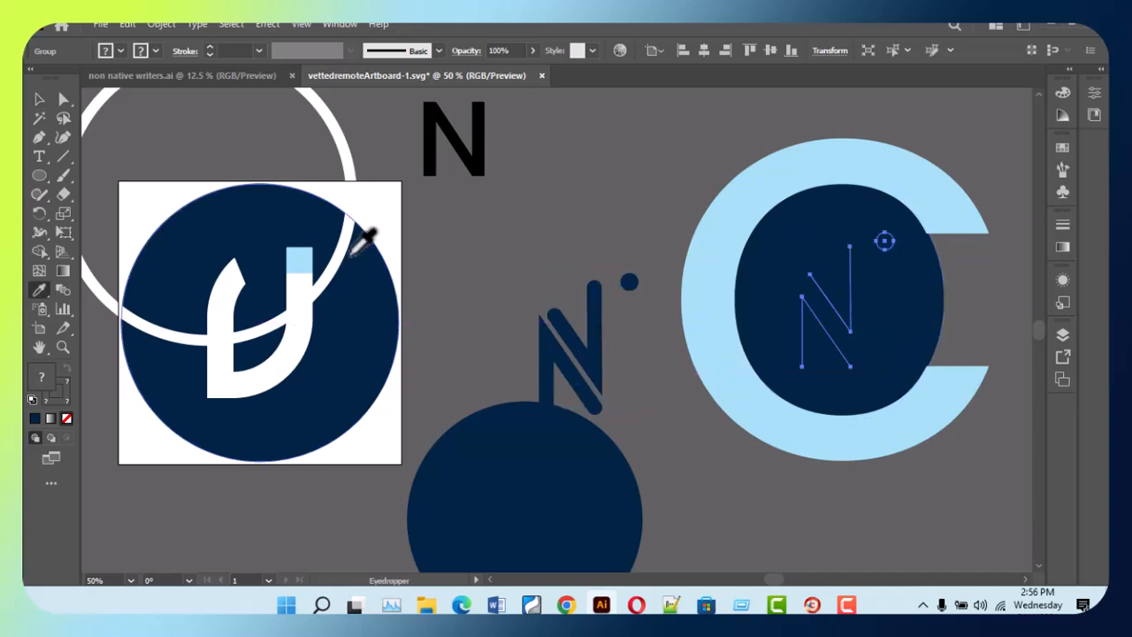
{"action": "left_click", "coordinate": [241, 268]}
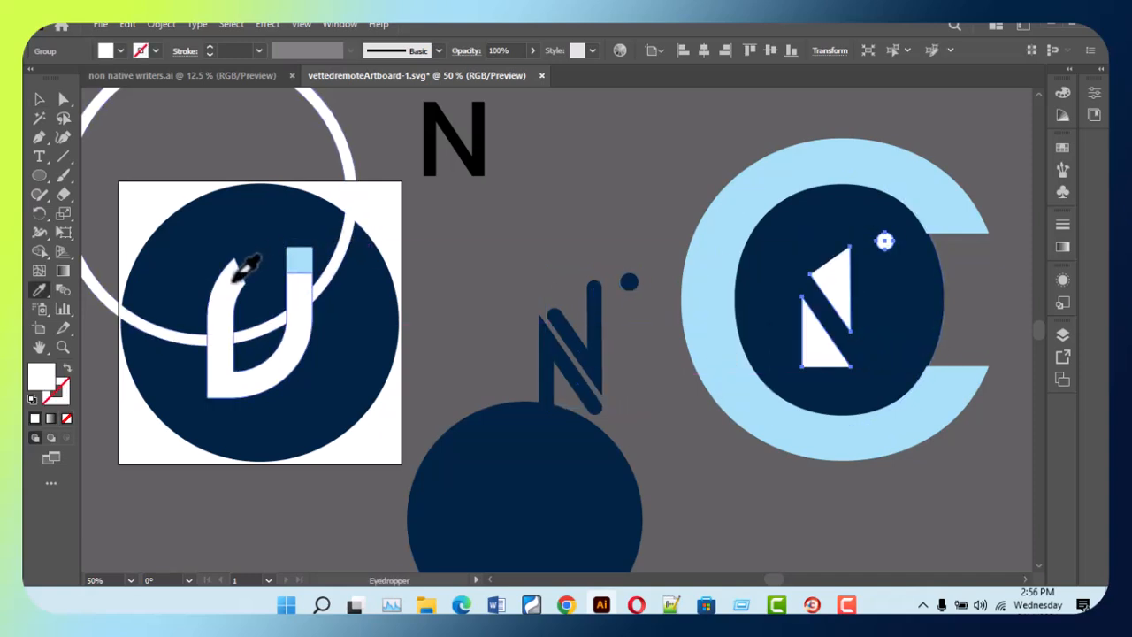
{"action": "left_click", "coordinate": [605, 263]}
{"action": "key", "text": "v"}
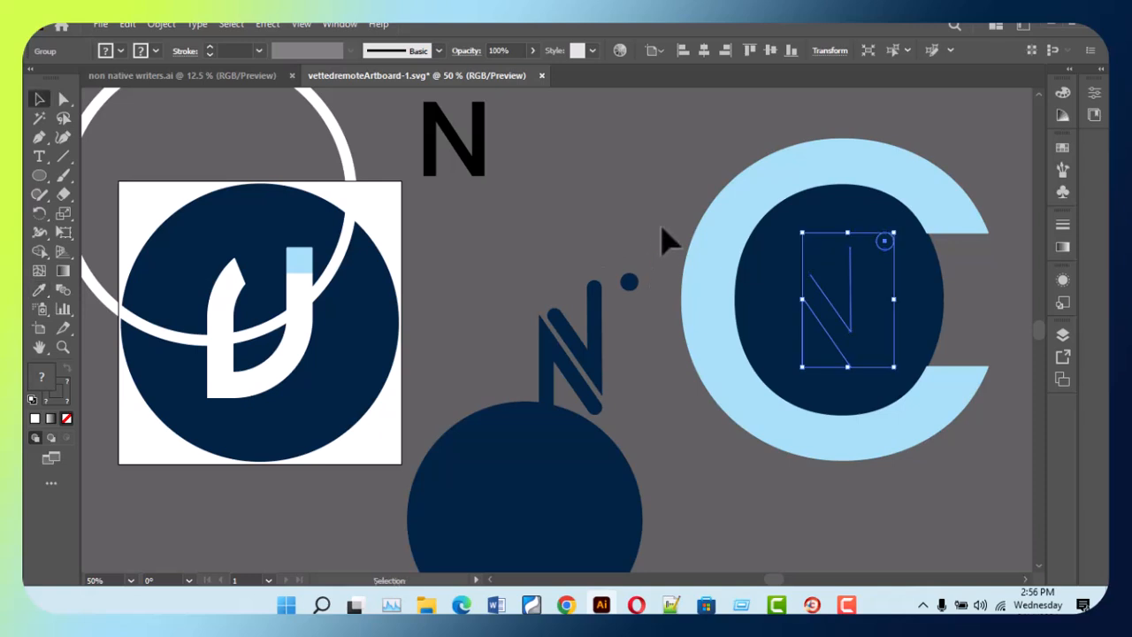
{"action": "left_click", "coordinate": [663, 239]}
- Ungroup the N mark copy and its dot inside the C
{"action": "left_click", "coordinate": [847, 335]}
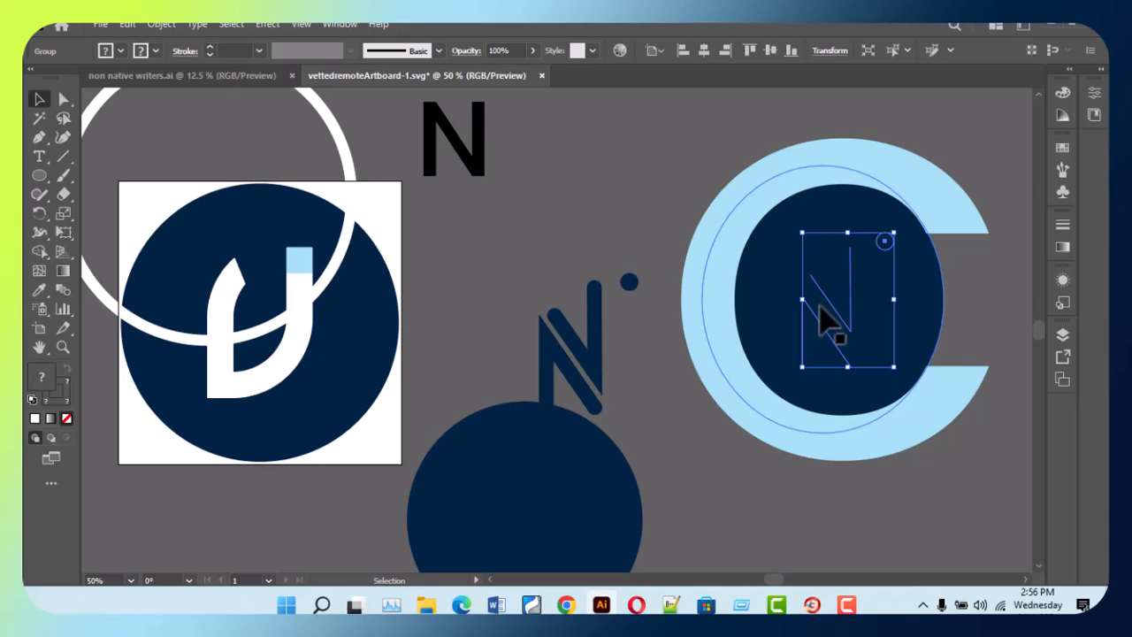
{"action": "right_click", "coordinate": [823, 309]}
{"action": "left_click", "coordinate": [866, 439]}
{"action": "key", "text": "ctrl+shift+a"}
- Set the stroke colour of both N paths inside the C to white (FFFFFF)
{"action": "left_click", "coordinate": [840, 363]}
{"action": "left_click", "coordinate": [853, 280], "text": "shift"}
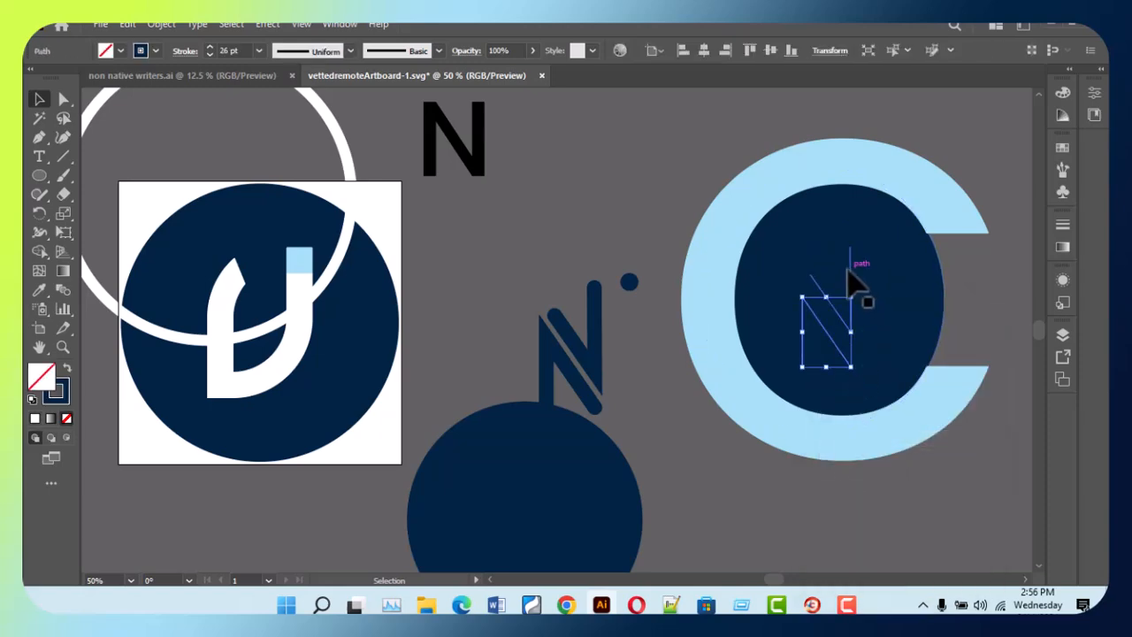
{"action": "left_click", "coordinate": [155, 51]}
{"action": "left_click", "coordinate": [145, 52], "text": "shift"}
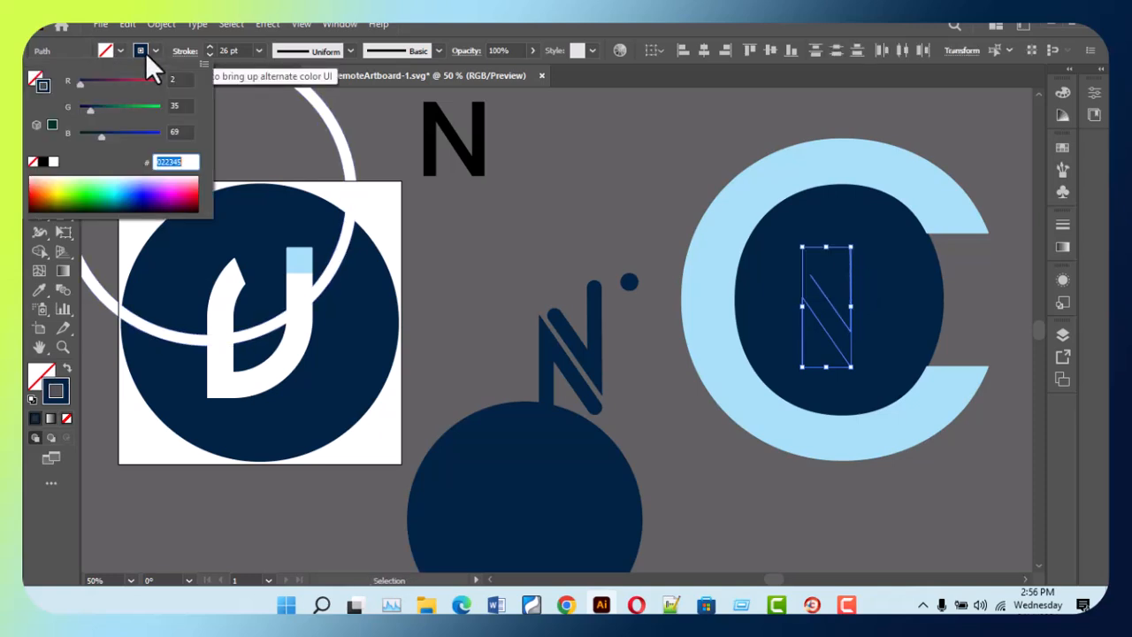
{"action": "left_click", "coordinate": [57, 164]}
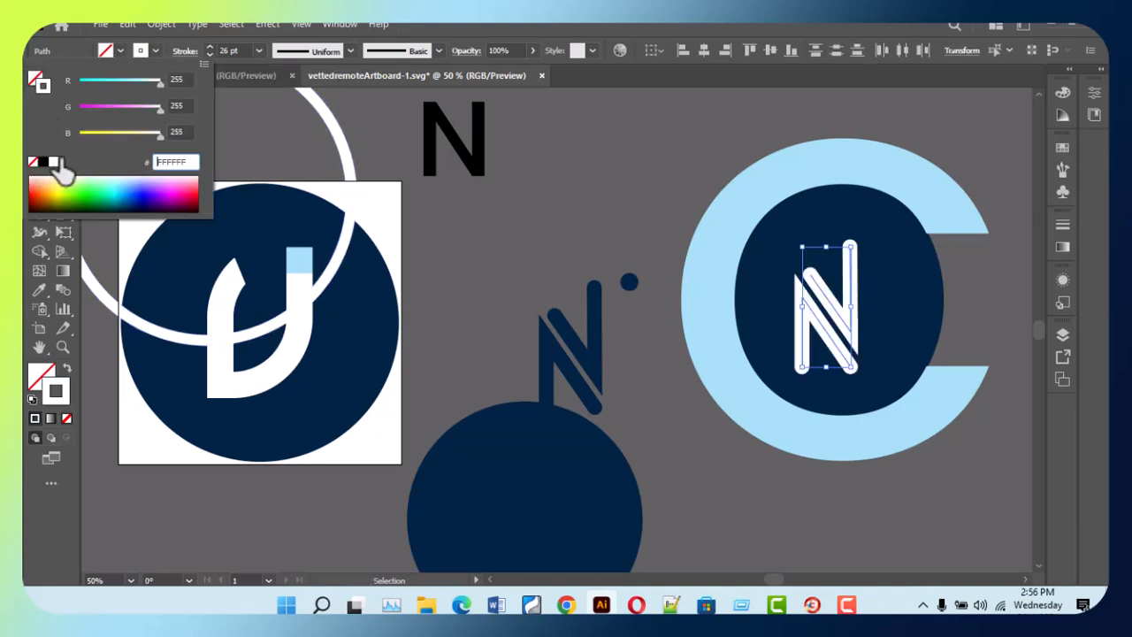
- Recolour the dot beside the N inside the C with the N's white, as a solid fill with no stroke
{"action": "left_click", "coordinate": [620, 203]}
{"action": "left_click", "coordinate": [618, 201]}
{"action": "left_click", "coordinate": [916, 273]}
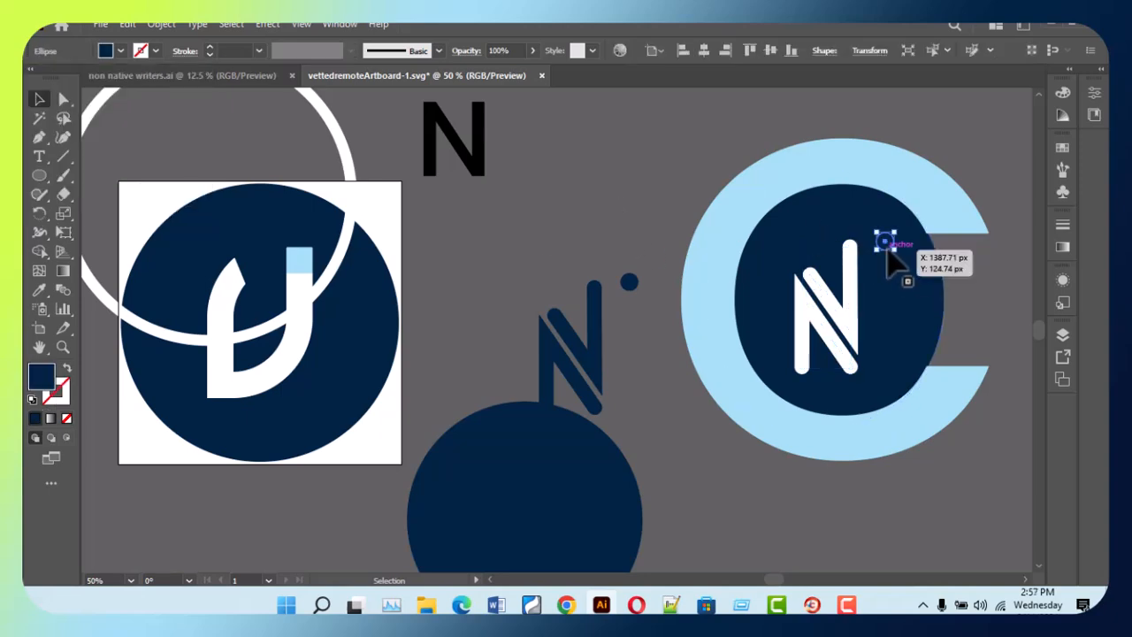
{"action": "key", "text": "i"}
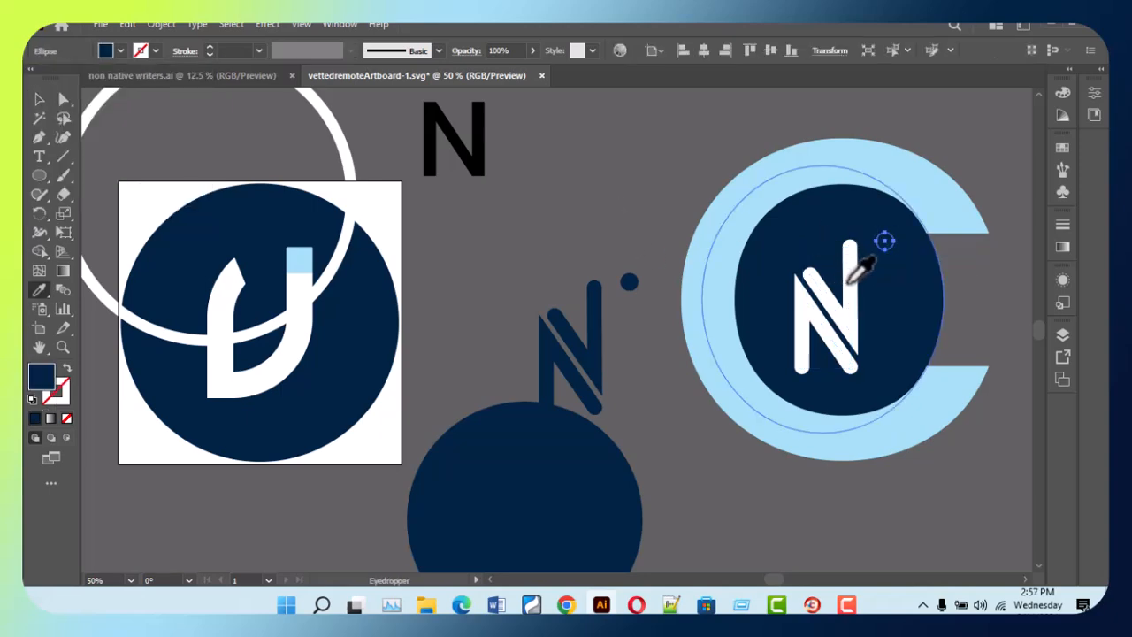
{"action": "left_click", "coordinate": [851, 261]}
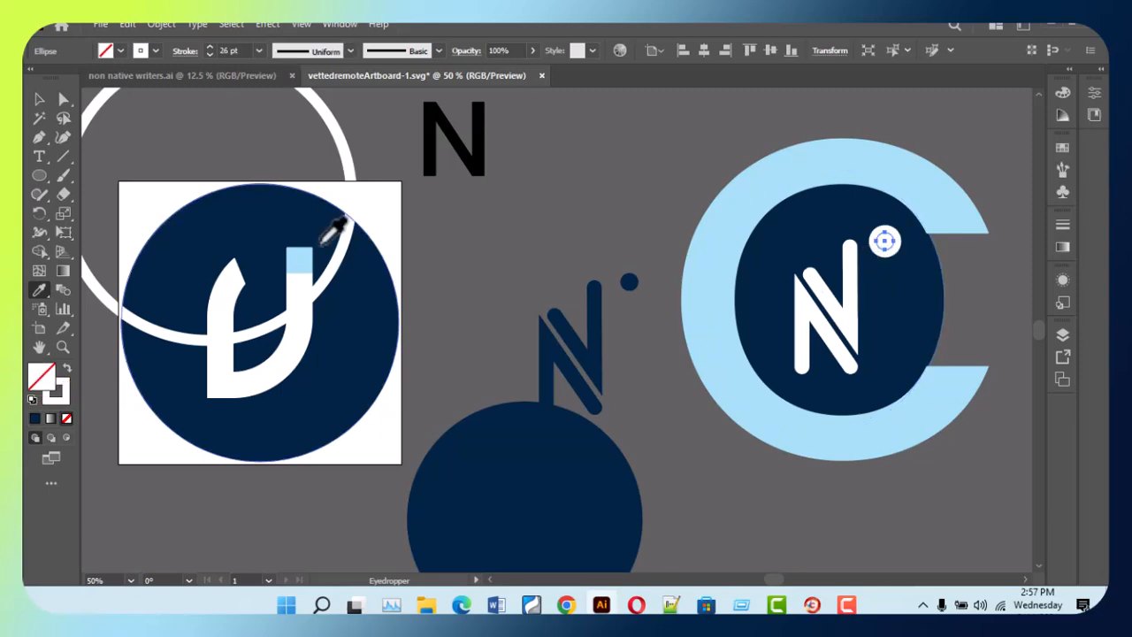
{"action": "key", "text": "v"}
{"action": "left_click", "coordinate": [555, 220]}
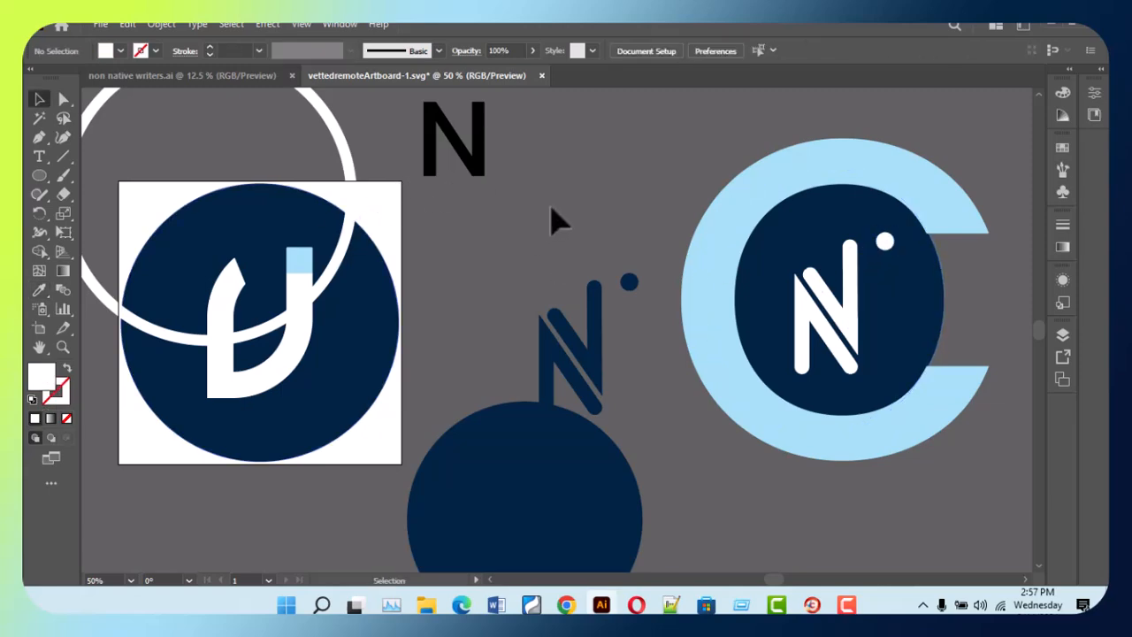
- Delete the light blue C and the navy circle behind the white N mark
{"action": "left_click_drag", "start_coordinate": [828, 210], "coordinate": [823, 211]}
{"action": "left_click_drag", "start_coordinate": [867, 477], "coordinate": [942, 517]}
{"action": "key", "text": "Delete"}
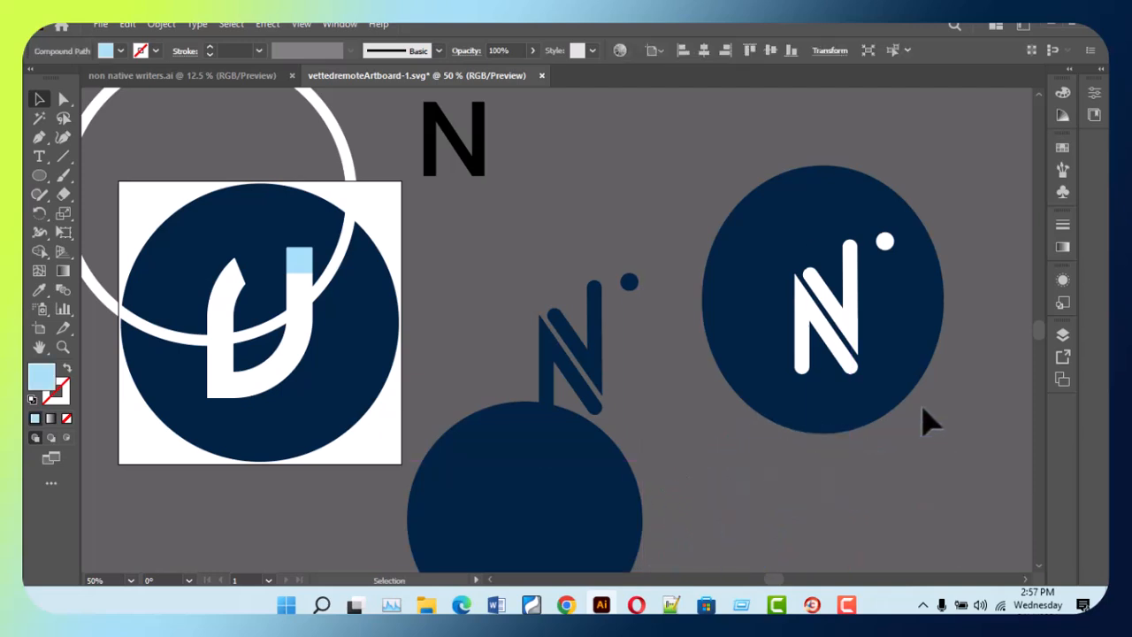
{"action": "left_click_drag", "start_coordinate": [890, 372], "coordinate": [630, 285]}
{"action": "key", "text": "Delete"}
- Move the remaining loose navy circle onto the white N mark, send it to the back and position it around the mark
{"action": "left_click_drag", "start_coordinate": [576, 526], "coordinate": [903, 309]}
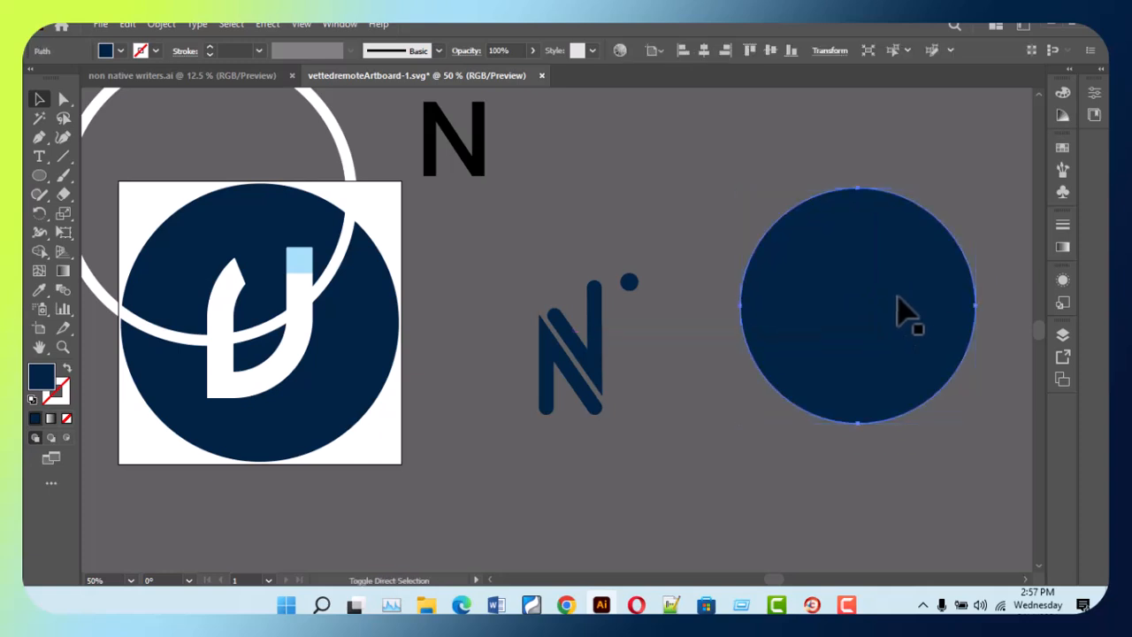
{"action": "key", "text": "ctrl+shift+bracketleft"}
{"action": "left_click", "coordinate": [956, 433]}
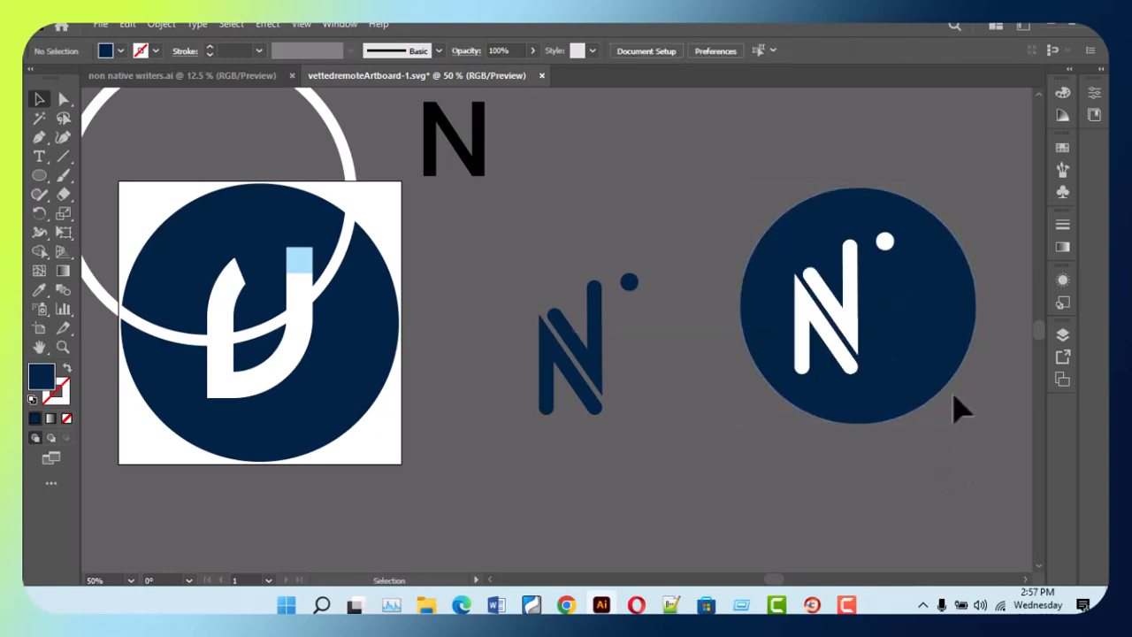
{"action": "left_click_drag", "start_coordinate": [950, 395], "coordinate": [940, 392]}
{"action": "left_click", "coordinate": [946, 471]}
- Move the white ring from the existing logo around the navy circle and scale it down to frame the circle
{"action": "left_click_drag", "start_coordinate": [354, 142], "coordinate": [980, 252]}
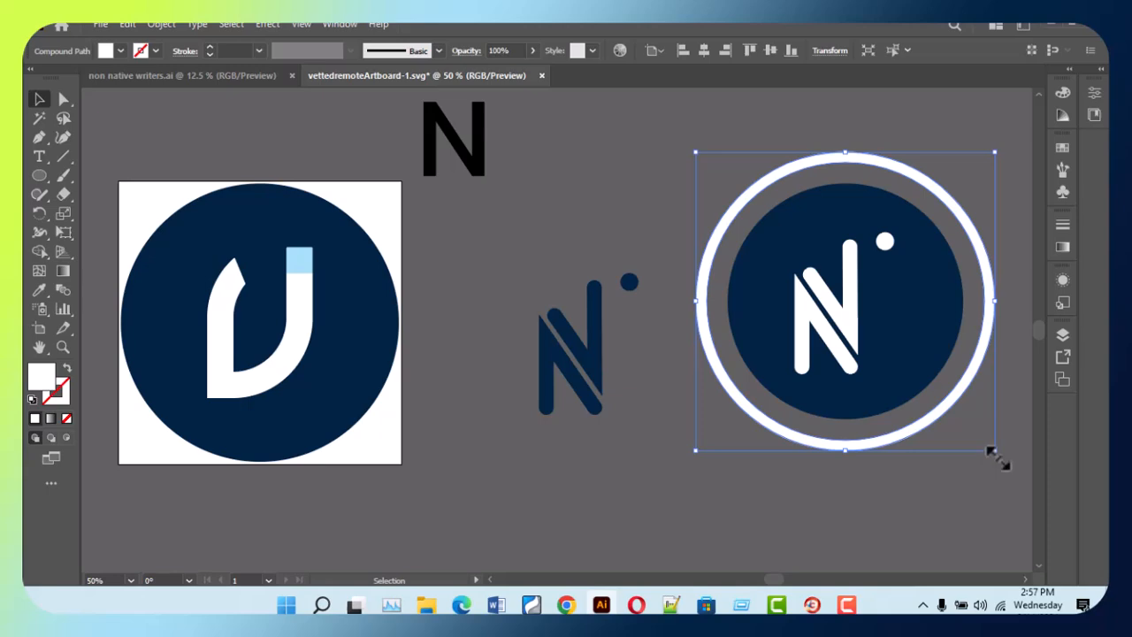
{"action": "left_click_drag", "start_coordinate": [996, 453], "coordinate": [985, 429]}
{"action": "left_click", "coordinate": [950, 505]}
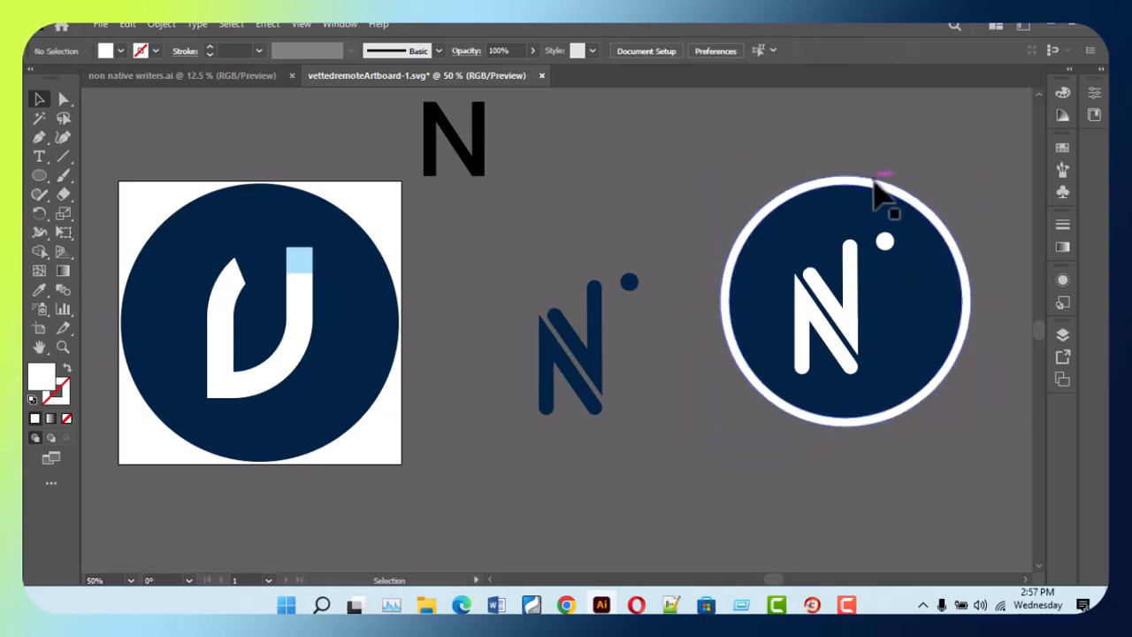
{"action": "left_click", "coordinate": [878, 193]}
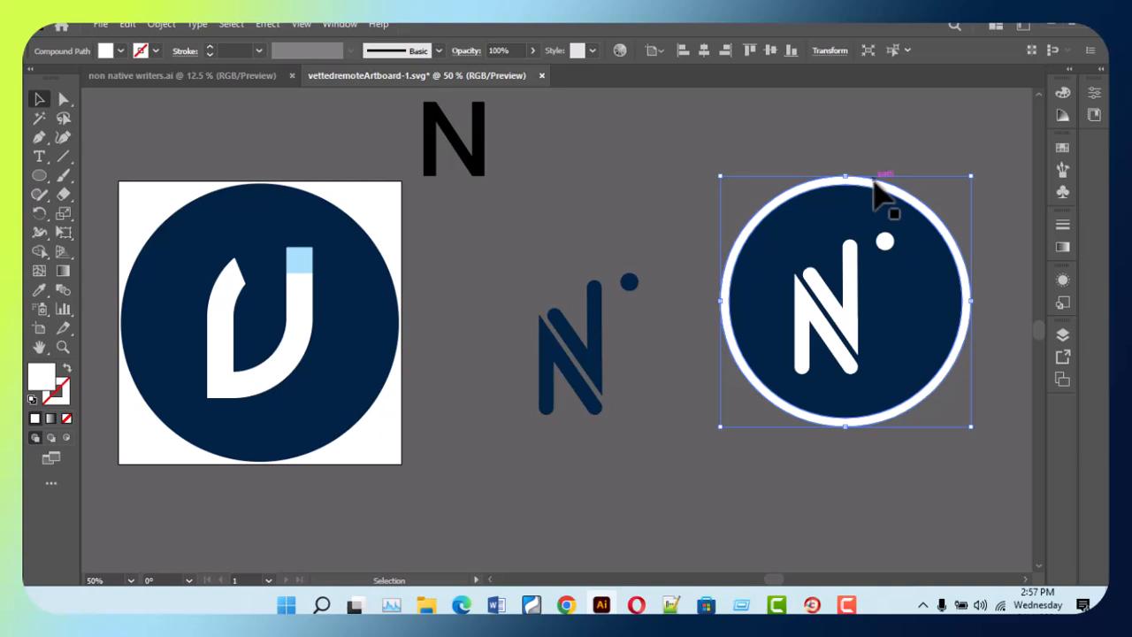
{"action": "scroll", "coordinate": [493, 328], "scroll_direction": "up", "scroll_amount": 1}
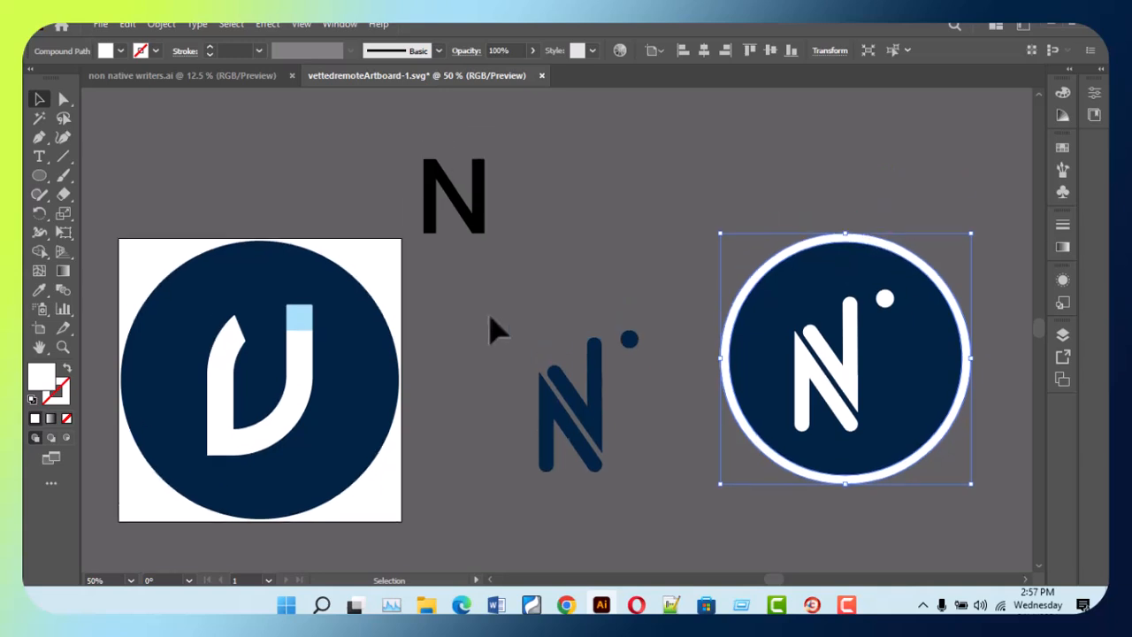
{"action": "scroll", "coordinate": [552, 318], "scroll_direction": "down", "scroll_amount": 2}
{"action": "scroll", "coordinate": [577, 326], "scroll_direction": "up", "scroll_amount": 4}
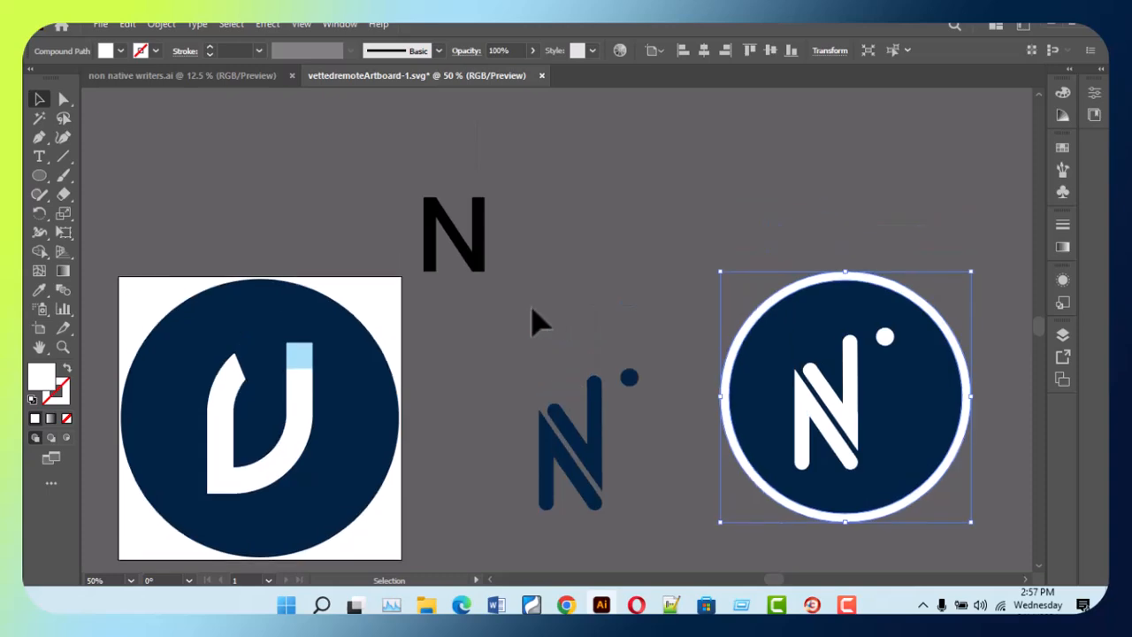
- Undo the white ring's move and resizing, keeping the navy circle behind the N mark
{"action": "key", "text": "ctrl+z"}
{"action": "key", "text": "ctrl+z"}
{"action": "key", "text": "ctrl+z"}
{"action": "key", "text": "ctrl+z"}
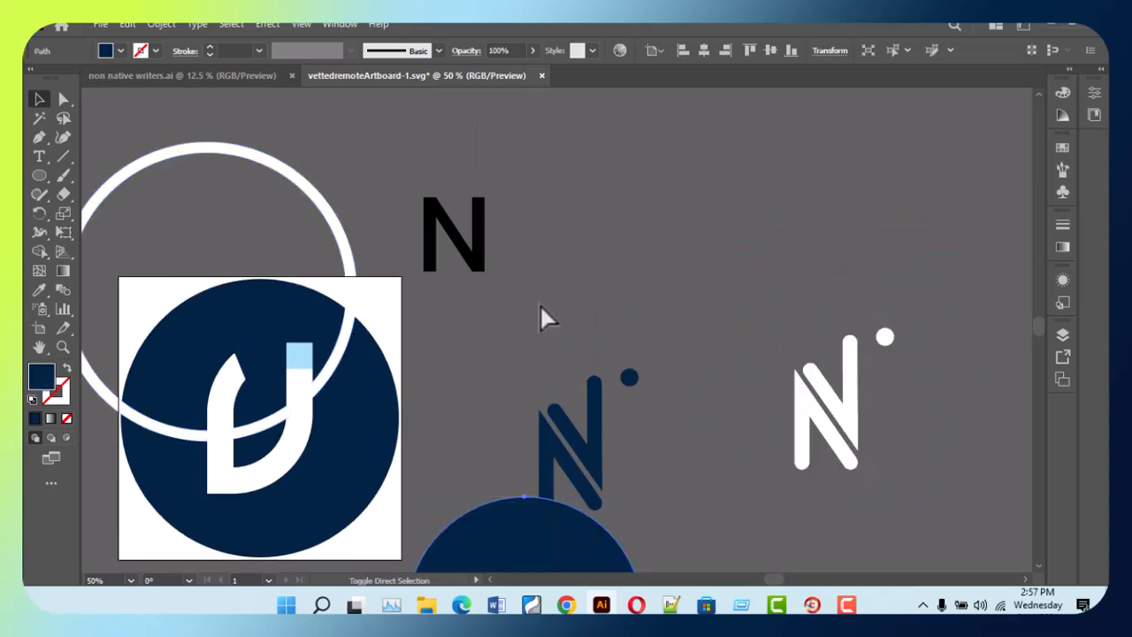
{"action": "key", "text": "ctrl+z"}
{"action": "key", "text": "ctrl+z"}
{"action": "key", "text": "ctrl+z"}
{"action": "key", "text": "ctrl+z"}
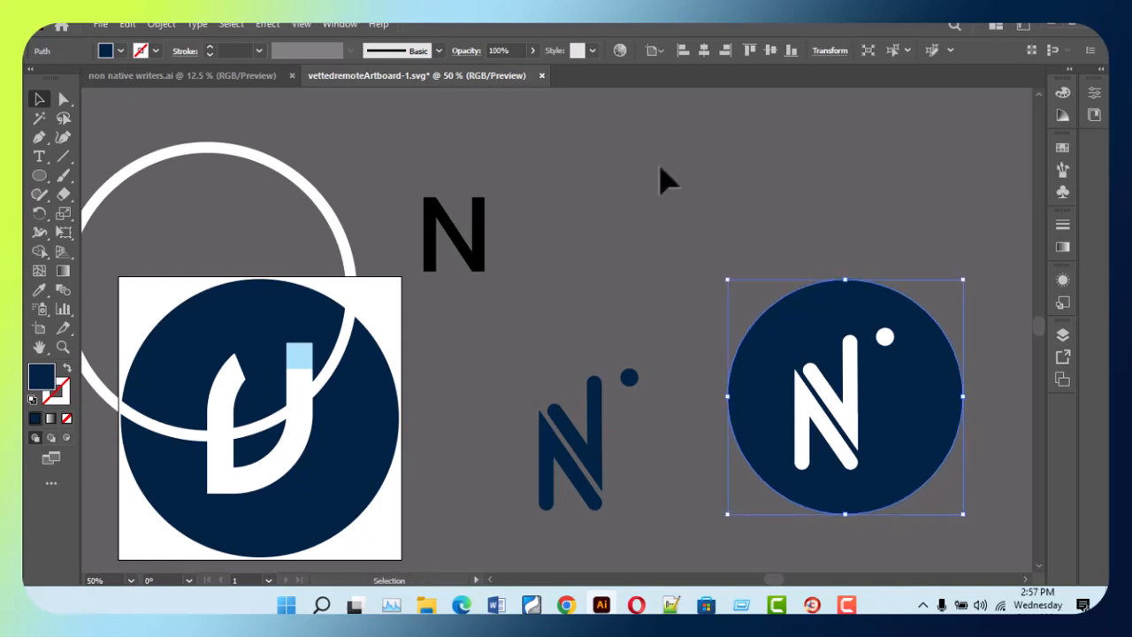
- Add a letter C in 192 pt Poppins Medium beside the black N and convert it to outlines
{"action": "left_click", "coordinate": [661, 168]}
{"action": "key", "text": "t"}
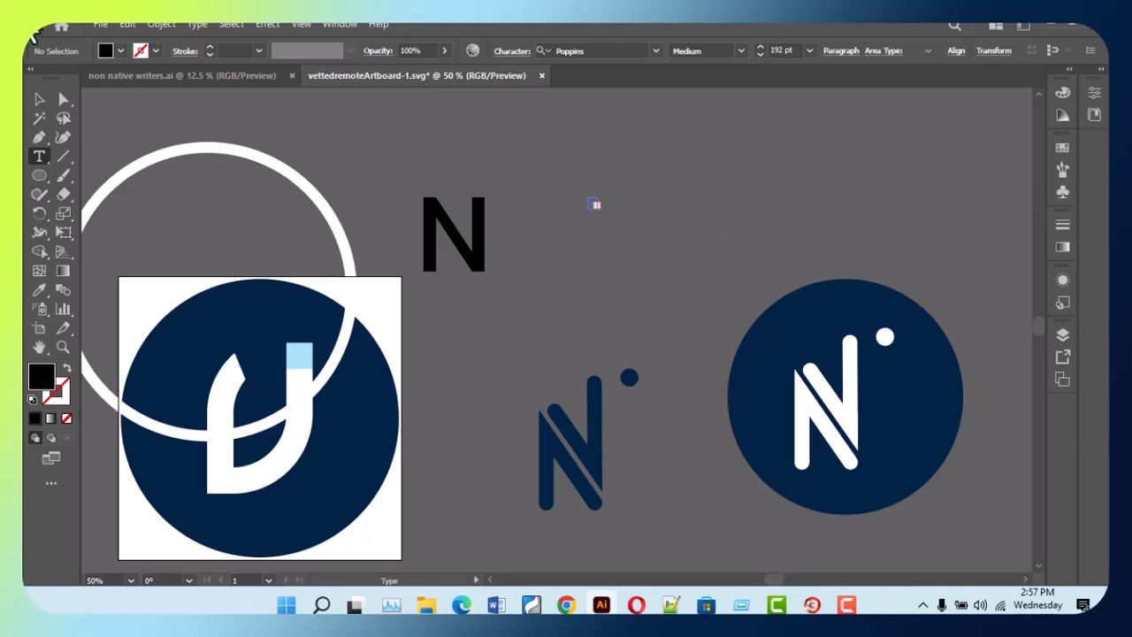
{"action": "left_click", "coordinate": [41, 102]}
{"action": "left_click", "coordinate": [618, 241]}
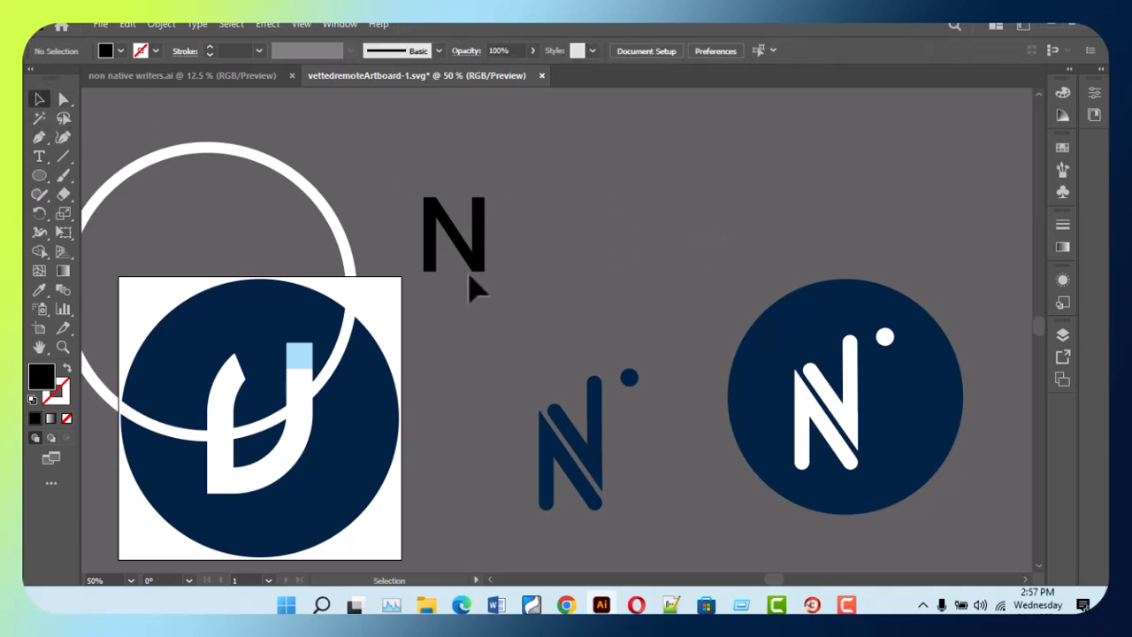
{"action": "key", "text": "t"}
{"action": "left_click", "coordinate": [615, 227]}
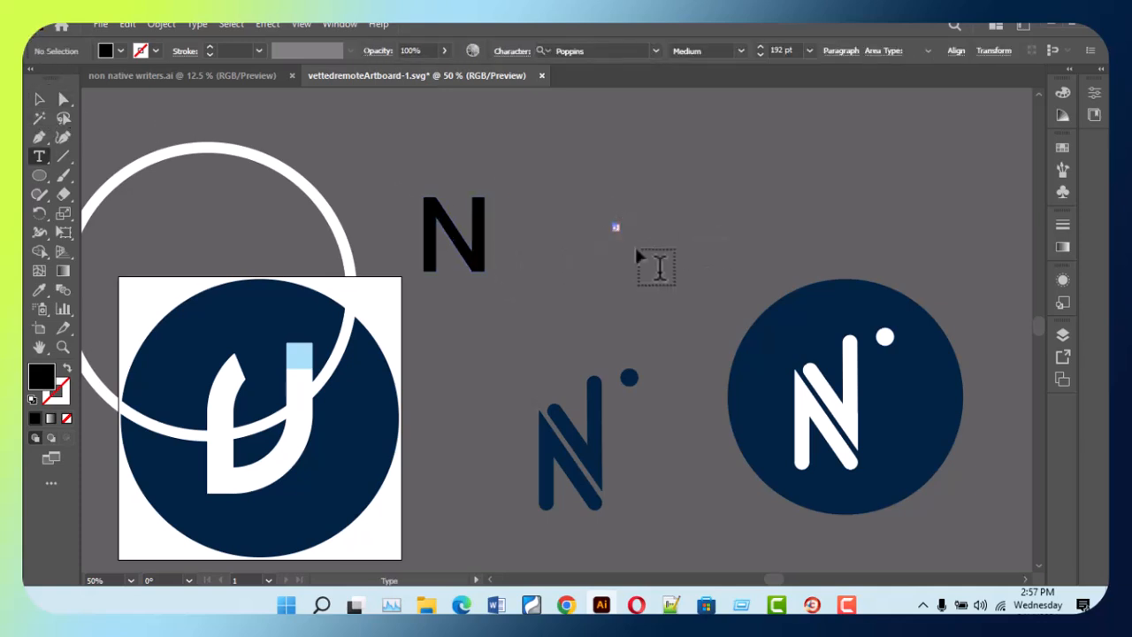
{"action": "key", "text": "Escape"}
{"action": "left_click_drag", "start_coordinate": [598, 185], "coordinate": [717, 299]}
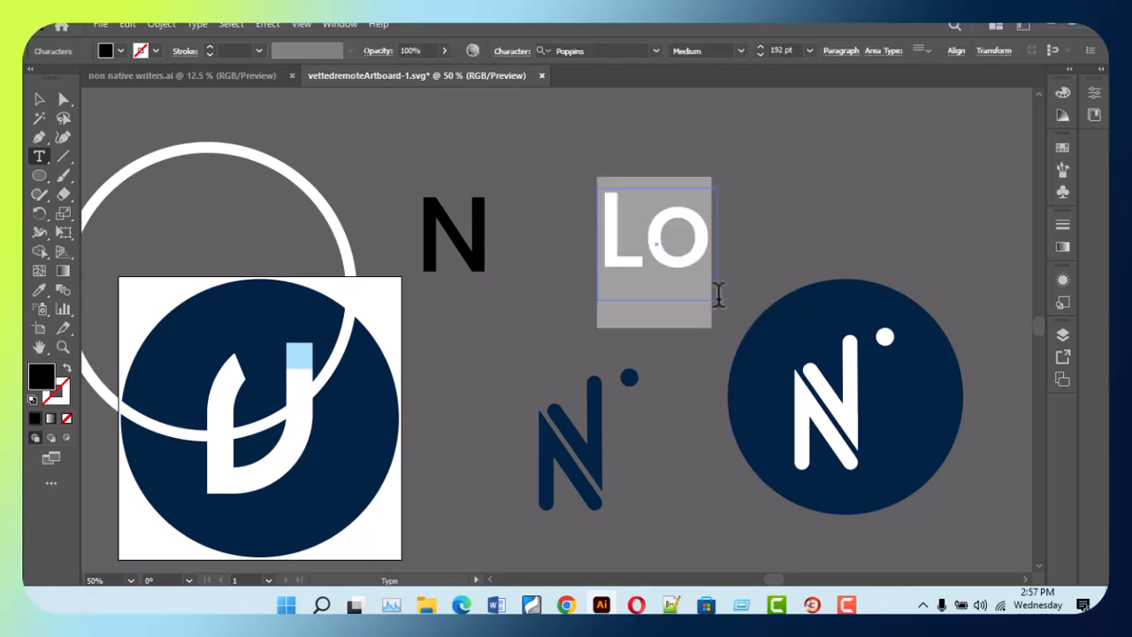
{"action": "type", "text": "C"}
{"action": "left_click", "coordinate": [34, 98]}
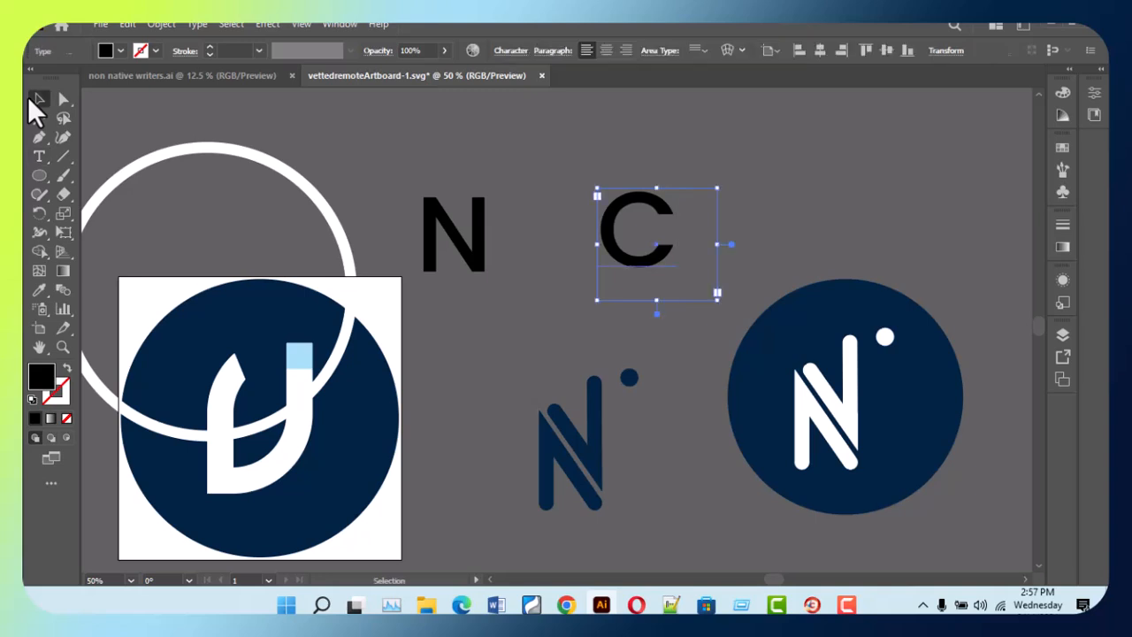
{"action": "key", "text": "ctrl+shift+o"}
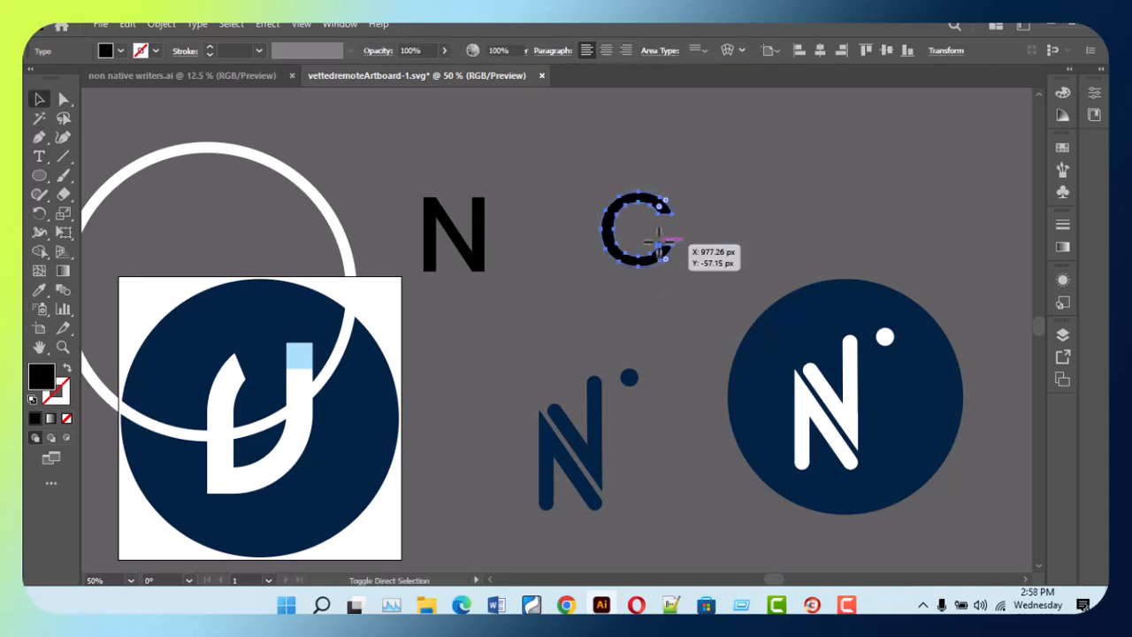
- Enlarge the outlined C around the navy circle and move the white ring over the same circle
{"action": "left_click_drag", "start_coordinate": [660, 264], "coordinate": [993, 473]}
{"action": "left_click_drag", "start_coordinate": [800, 223], "coordinate": [833, 310]}
{"action": "left_click_drag", "start_coordinate": [203, 215], "coordinate": [827, 326]}
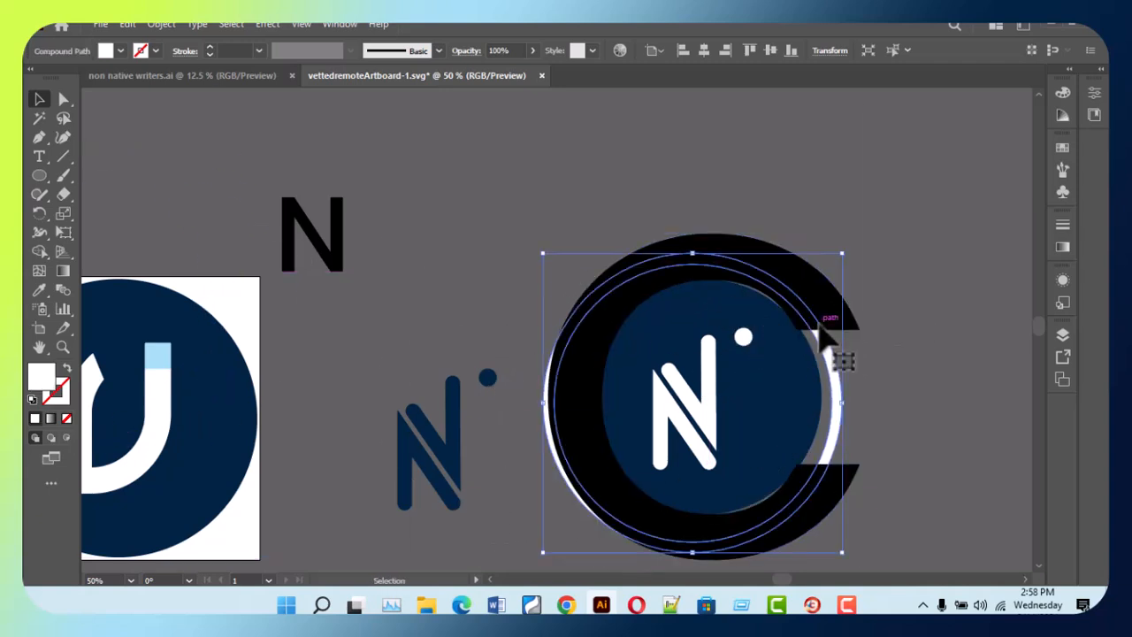
- Cut the black C and scale the white ring down to nearly the navy circle's size
{"action": "left_click", "coordinate": [845, 325]}
{"action": "key", "text": "Delete"}
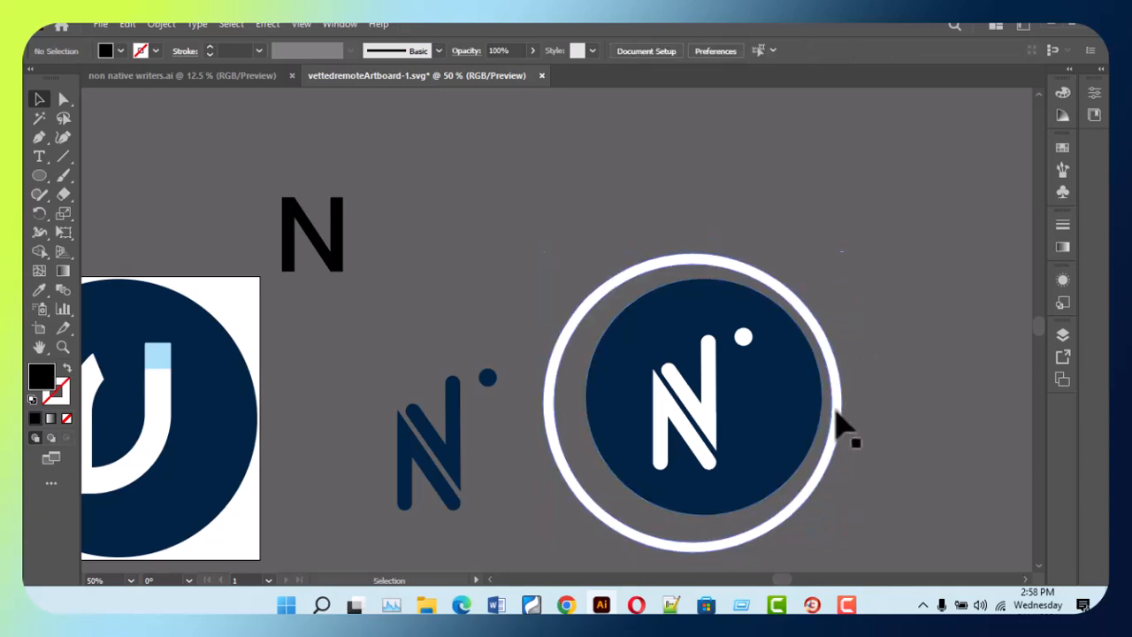
{"action": "left_click", "coordinate": [781, 526]}
{"action": "scroll", "coordinate": [781, 518], "scroll_direction": "down", "scroll_amount": 2}
{"action": "left_click_drag", "start_coordinate": [841, 499], "coordinate": [818, 471]}
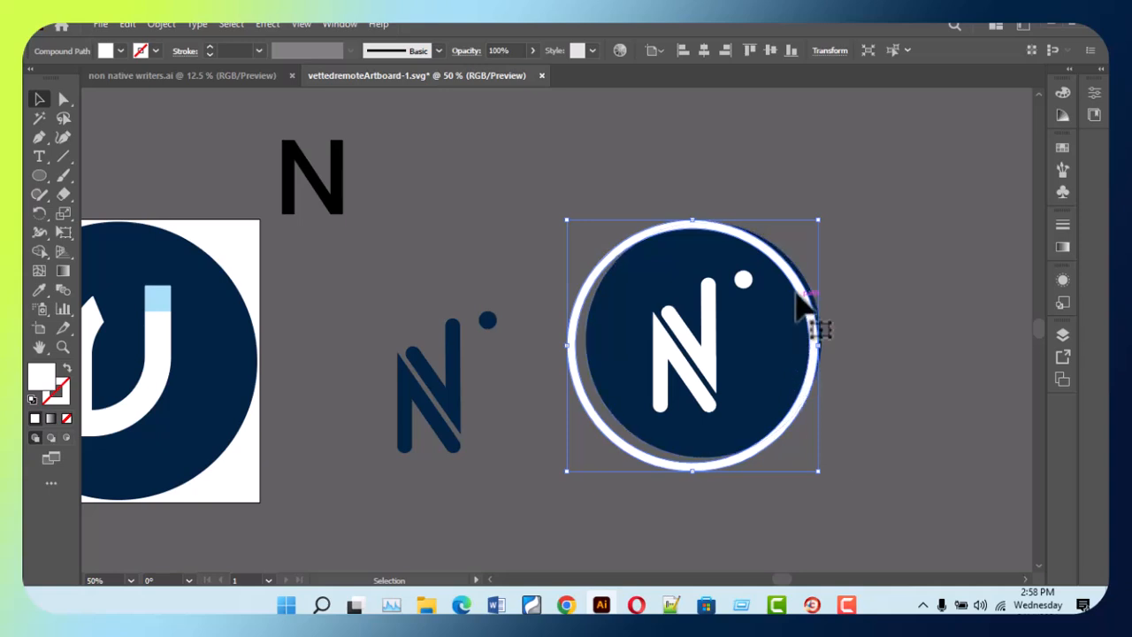
- Move the white ring off the navy circle and group the circle with the white N and dot
{"action": "left_click", "coordinate": [752, 336]}
{"action": "left_click", "coordinate": [721, 354]}
{"action": "left_click", "coordinate": [890, 352]}
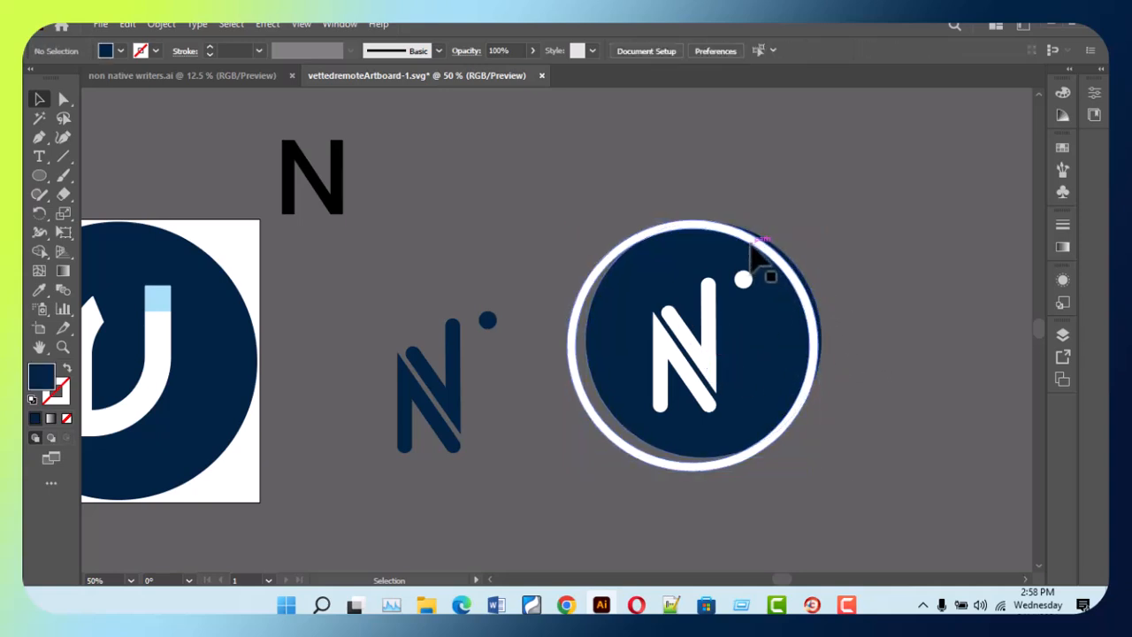
{"action": "left_click_drag", "start_coordinate": [754, 252], "coordinate": [576, 425]}
{"action": "left_click", "coordinate": [766, 380]}
{"action": "key", "text": "a"}
{"action": "key", "text": "v"}
- Centre the white ring and the N badge on each other horizontally and vertically, and place the combined logo beside the navy N mark
{"action": "left_click", "coordinate": [565, 426], "text": "shift"}
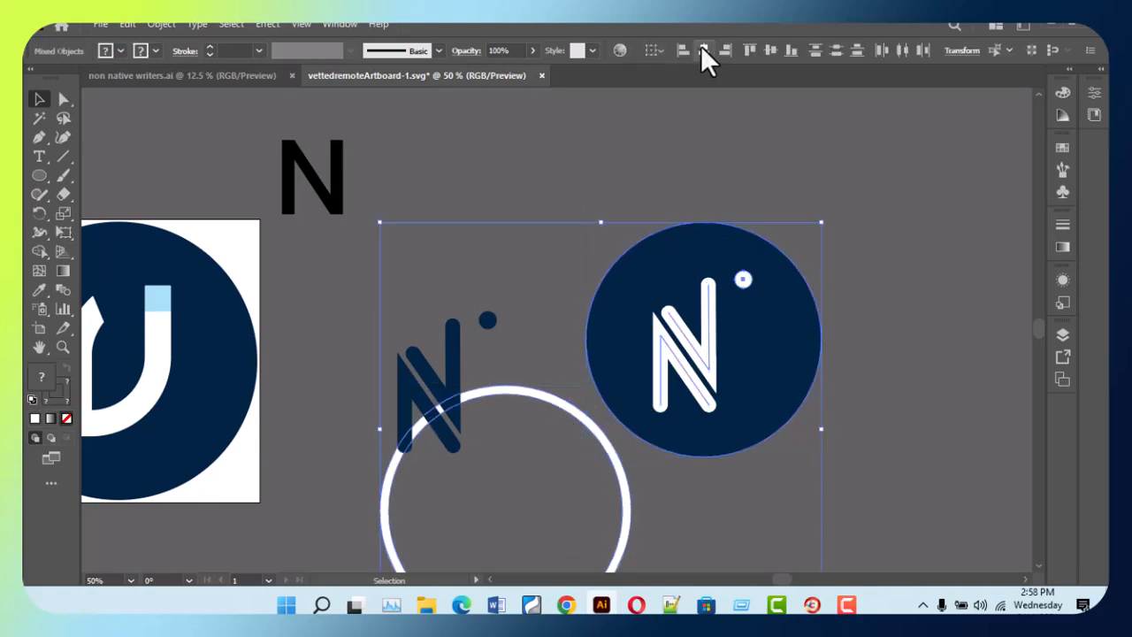
{"action": "left_click", "coordinate": [704, 51]}
{"action": "left_click", "coordinate": [771, 51]}
{"action": "left_click_drag", "start_coordinate": [672, 407], "coordinate": [780, 290]}
{"action": "left_click", "coordinate": [902, 354]}
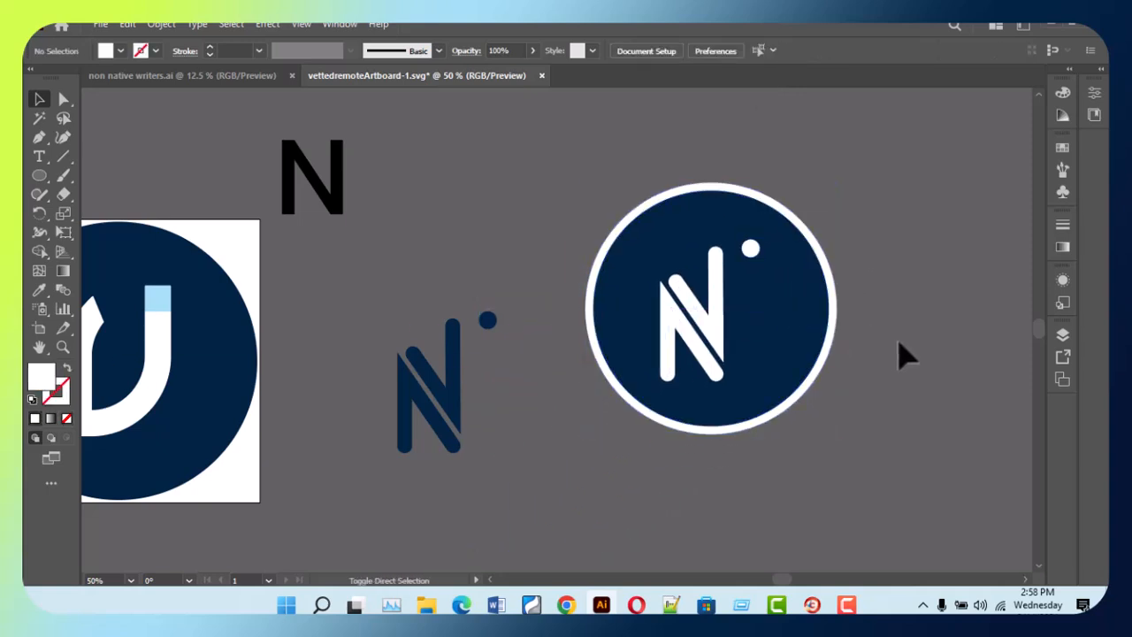
- Paste the black C in front of the badge and draw a horizontal line along the upper edge of its opening
{"action": "key", "text": "ctrl+f"}
{"action": "left_click_drag", "start_coordinate": [789, 458], "coordinate": [793, 437]}
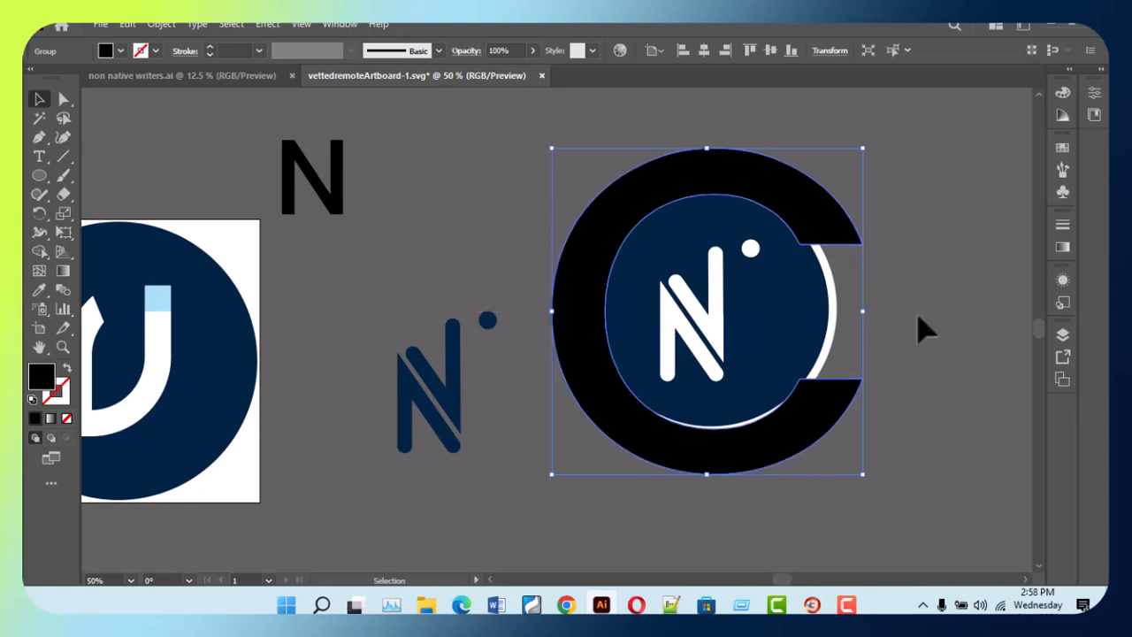
{"action": "key", "text": "p"}
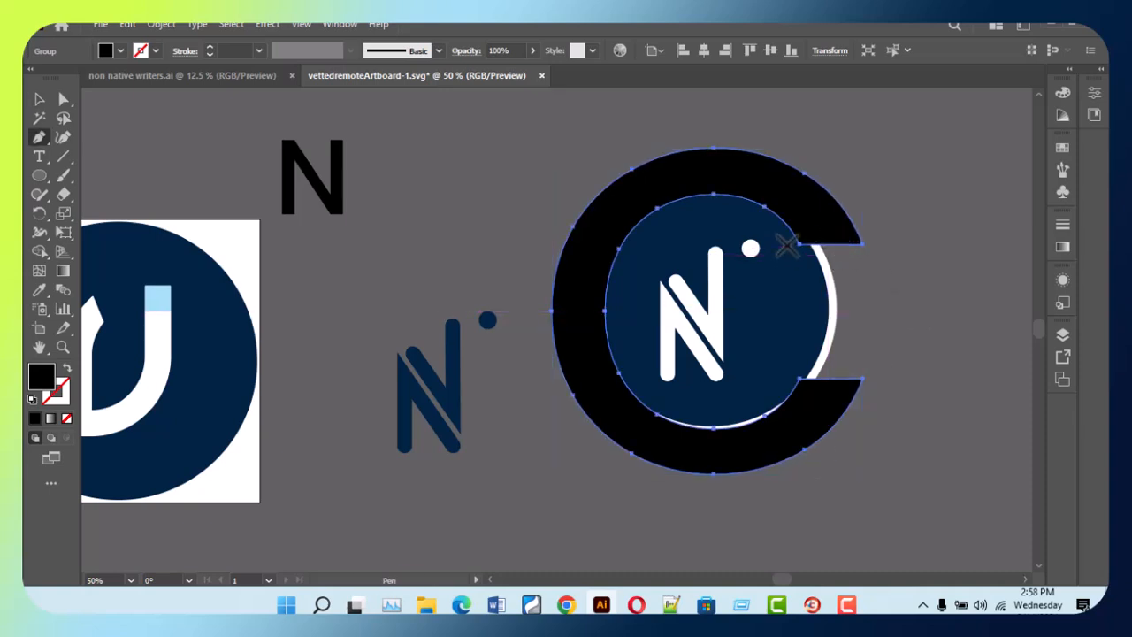
{"action": "left_click", "coordinate": [786, 245]}
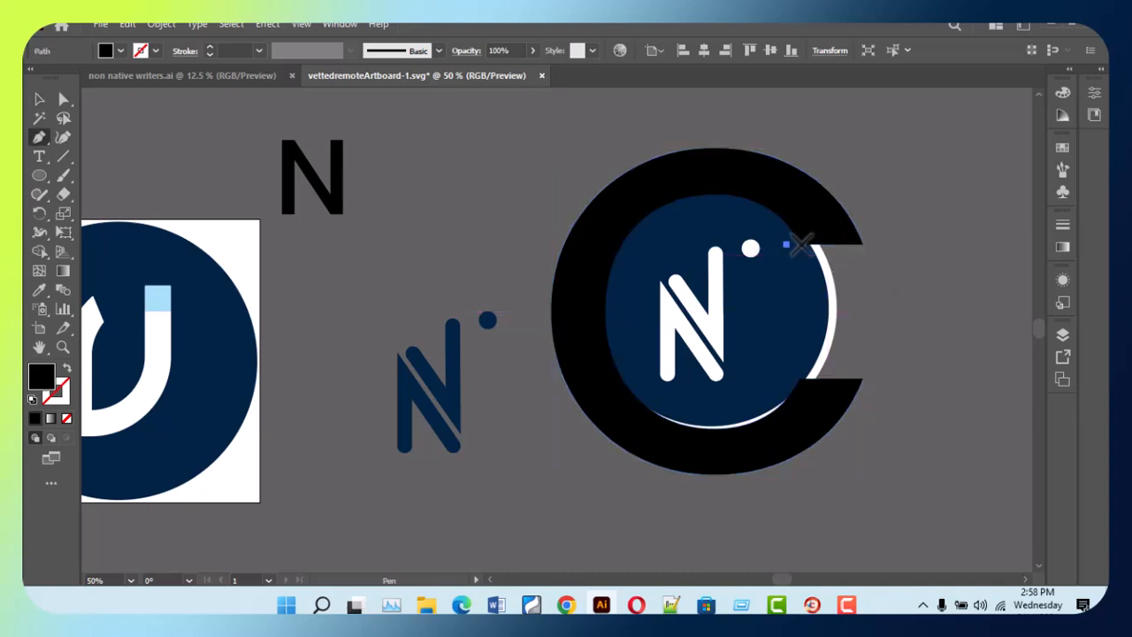
{"action": "left_click", "coordinate": [902, 244]}
{"action": "key", "text": "v"}
{"action": "left_click", "coordinate": [891, 270]}
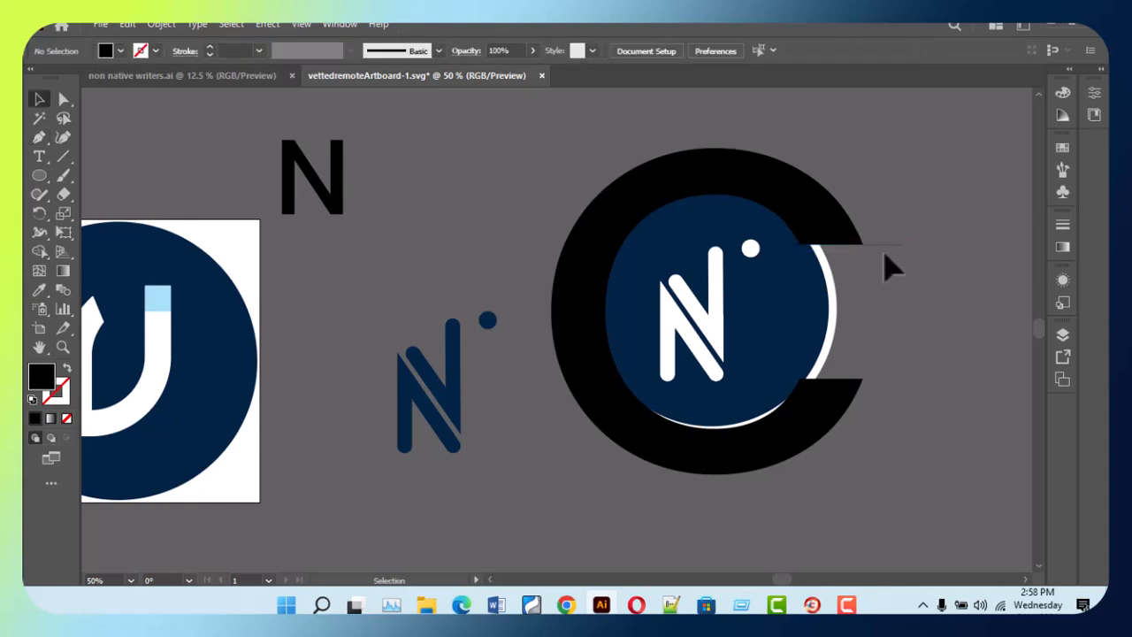
- Copy the horizontal line to the lower edge of the C's opening and delete the black C
{"action": "left_click_drag", "start_coordinate": [893, 246], "coordinate": [876, 379]}
{"action": "left_click", "coordinate": [886, 434]}
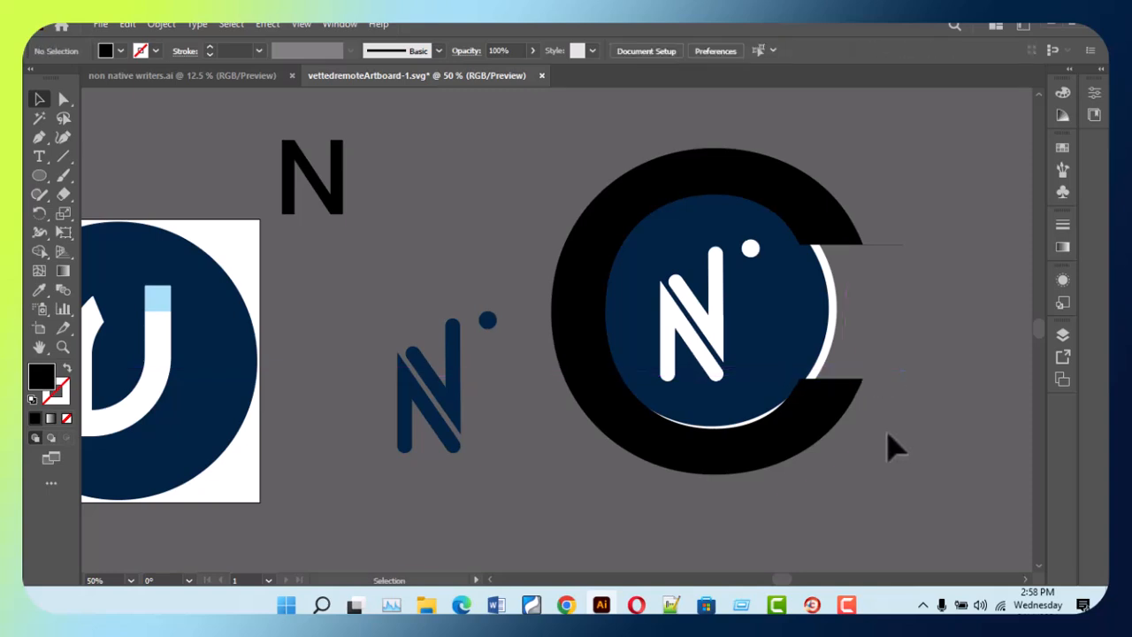
{"action": "left_click", "coordinate": [830, 430]}
{"action": "key", "text": "Delete"}
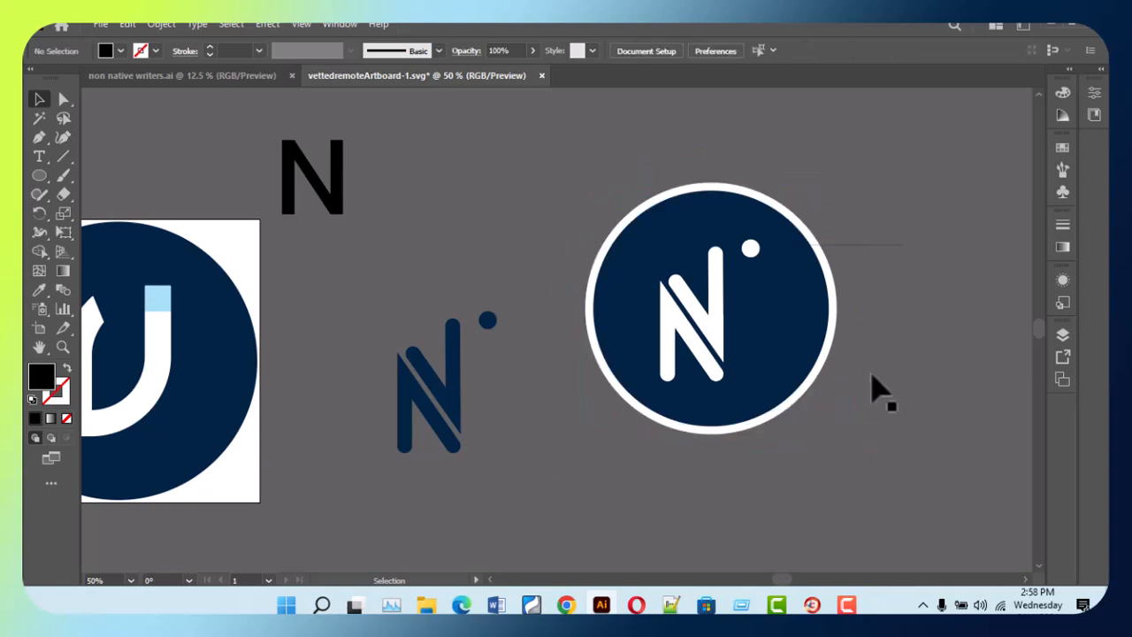
- Group the two horizontal lines that cross the ring
{"action": "left_click_drag", "start_coordinate": [857, 193], "coordinate": [896, 460]}
{"action": "left_click", "coordinate": [895, 453]}
{"action": "left_click_drag", "start_coordinate": [870, 195], "coordinate": [879, 451]}
{"action": "key", "text": "a"}
{"action": "key", "text": "v"}
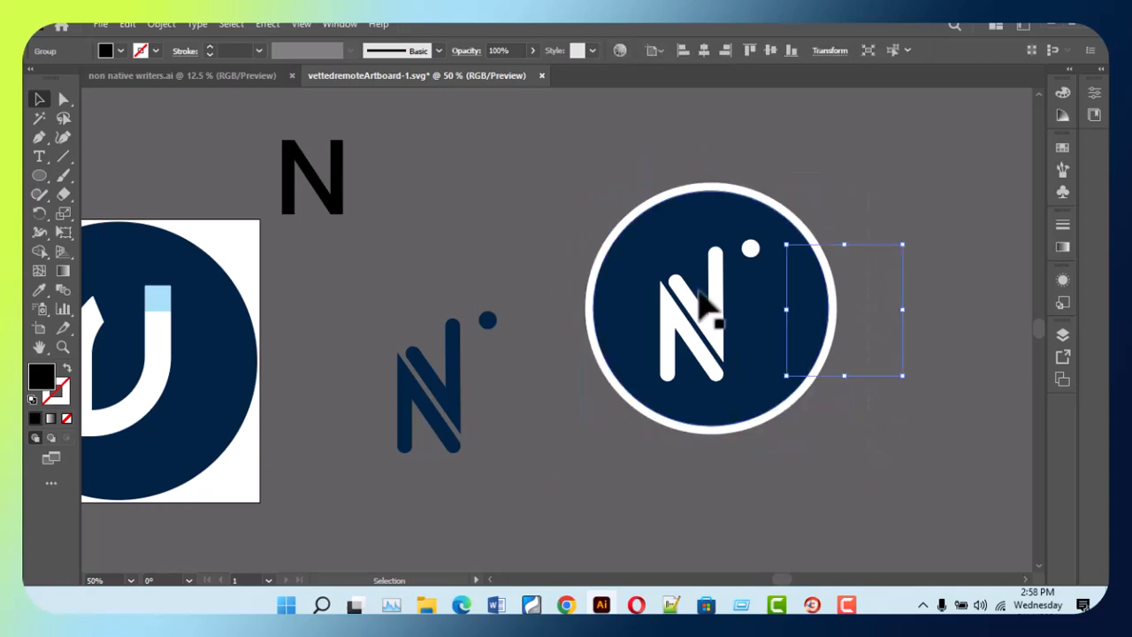
- Align the grouped lines and the N badge on their vertical centres
{"action": "left_click", "coordinate": [708, 310]}
{"action": "left_click", "coordinate": [868, 247], "text": "shift"}
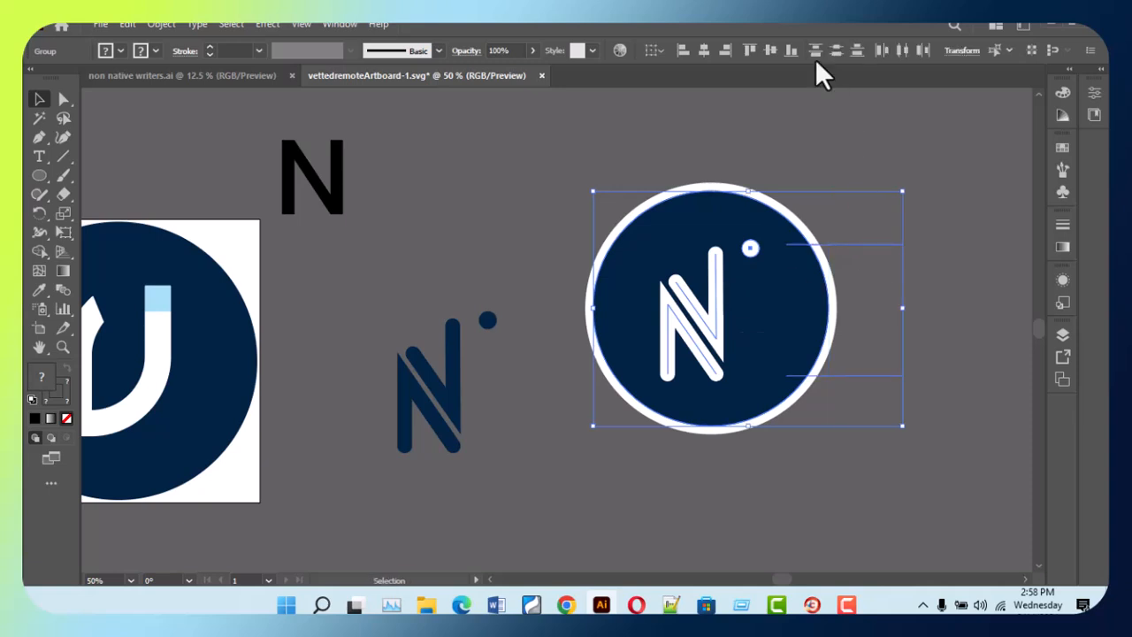
{"action": "left_click", "coordinate": [770, 50]}
{"action": "left_click", "coordinate": [851, 296]}
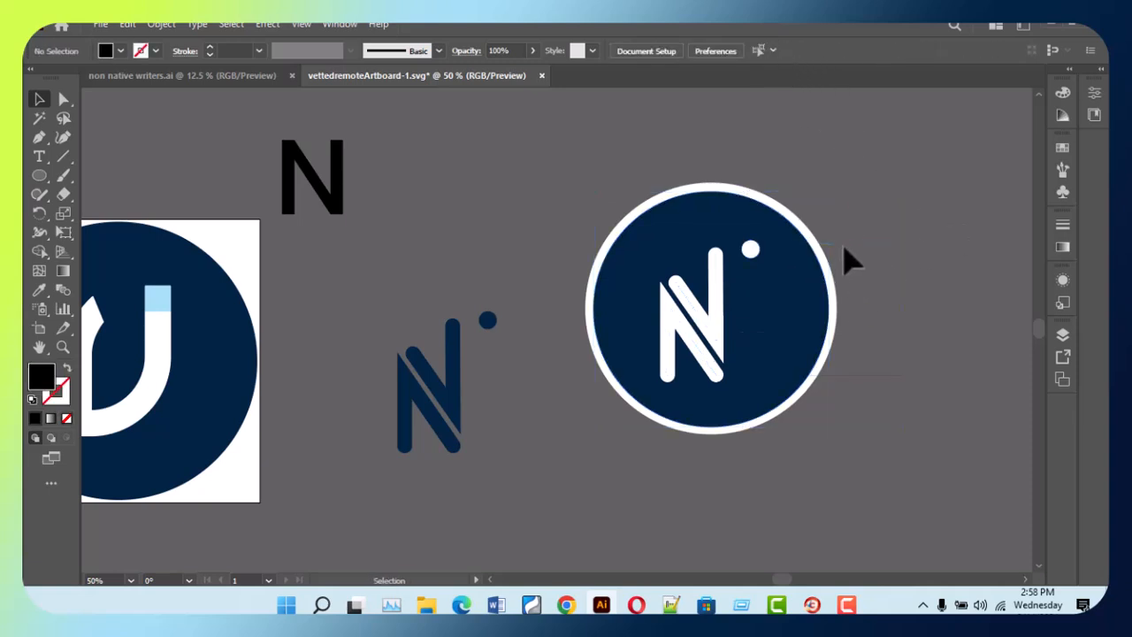
- Try to divide the N badge along the two grouped horizontal lines with Pathfinder Divide
{"action": "left_click", "coordinate": [845, 247]}
{"action": "left_click", "coordinate": [781, 213], "text": "shift"}
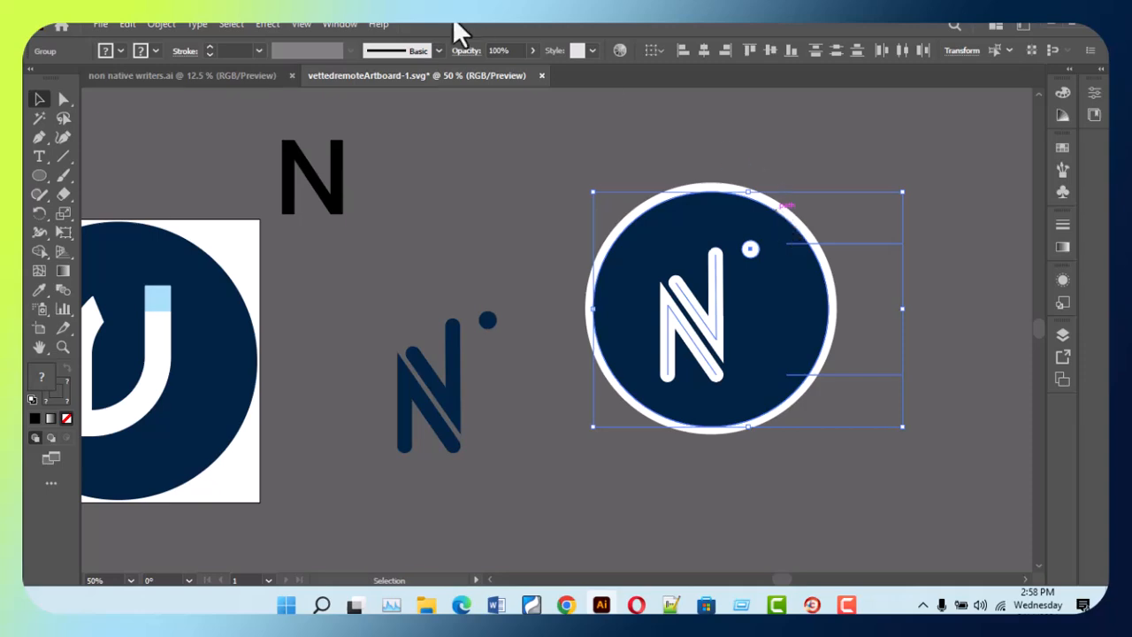
{"action": "left_click", "coordinate": [327, 29]}
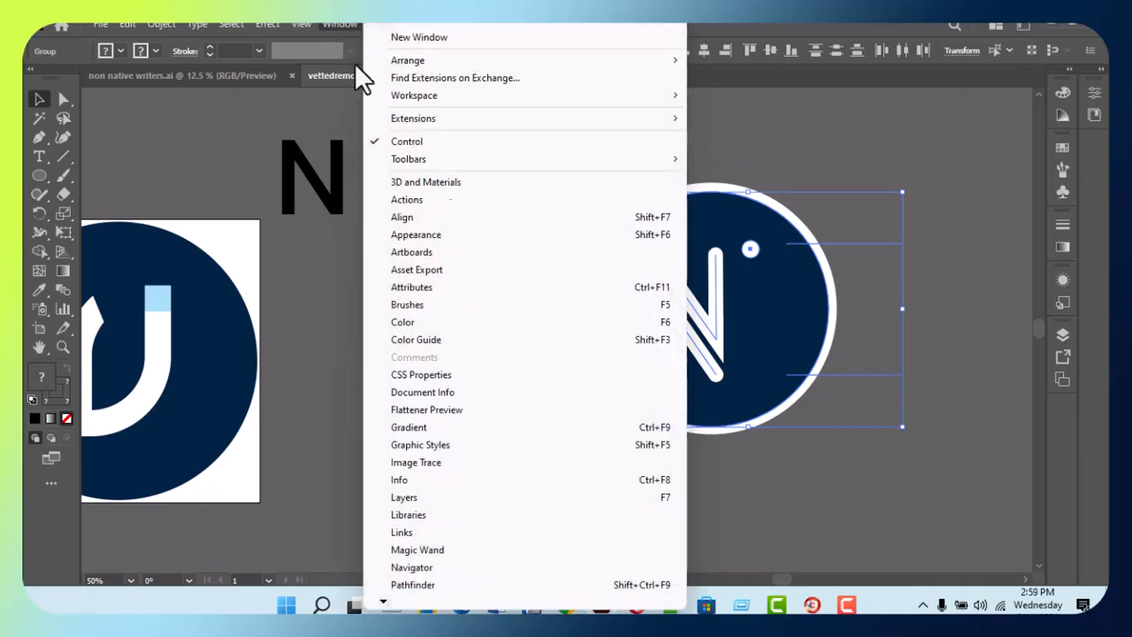
{"action": "left_click", "coordinate": [412, 585]}
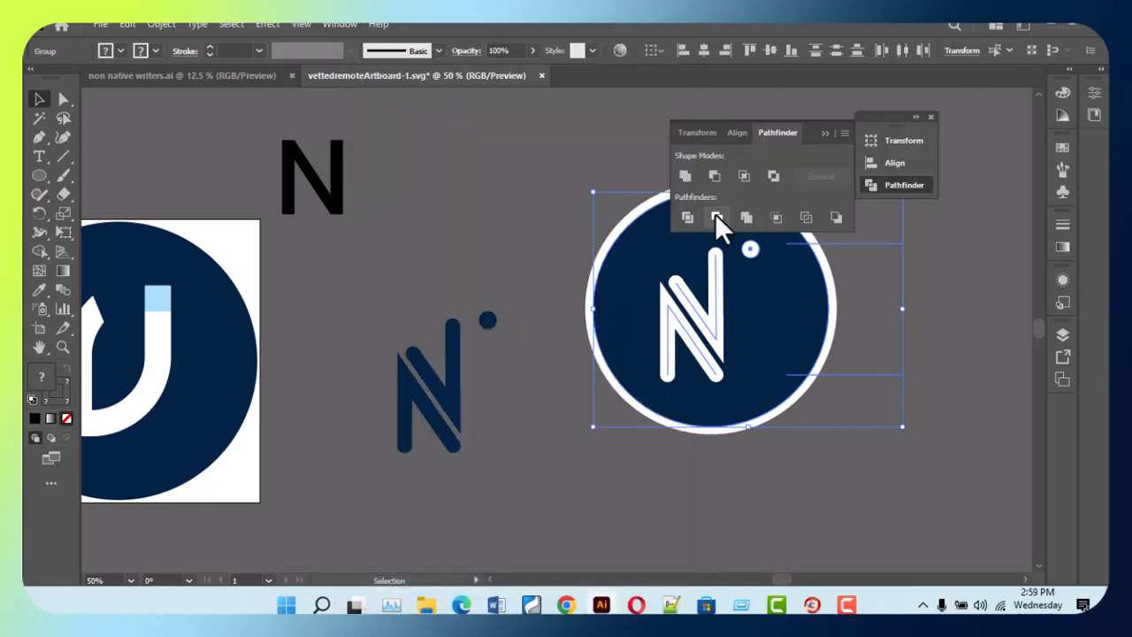
{"action": "left_click", "coordinate": [872, 166]}
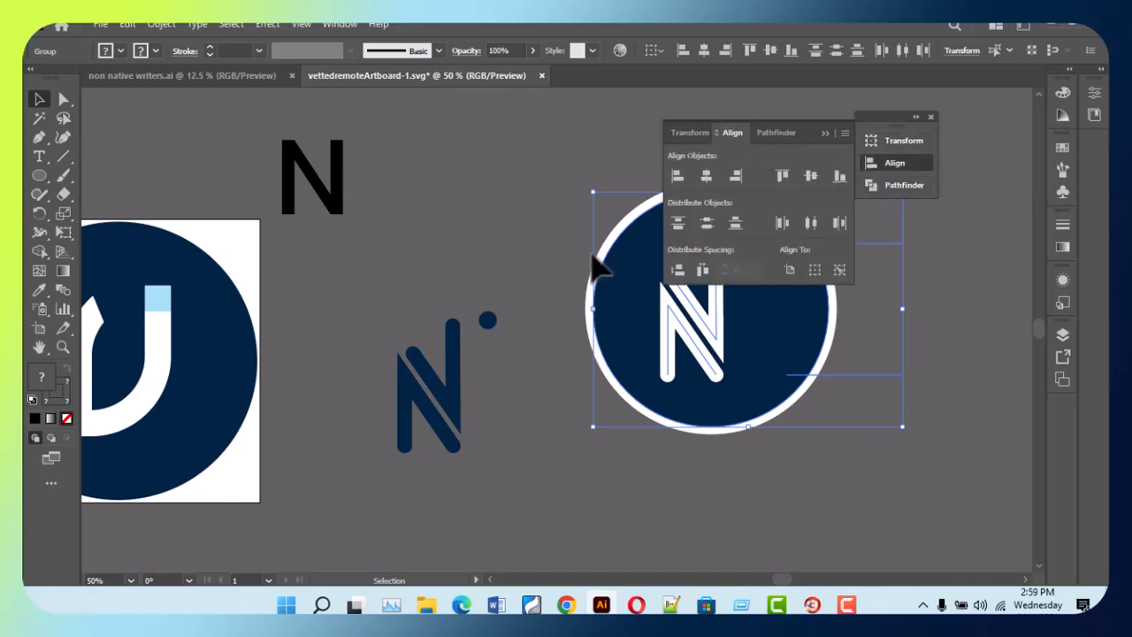
{"action": "left_click", "coordinate": [882, 188]}
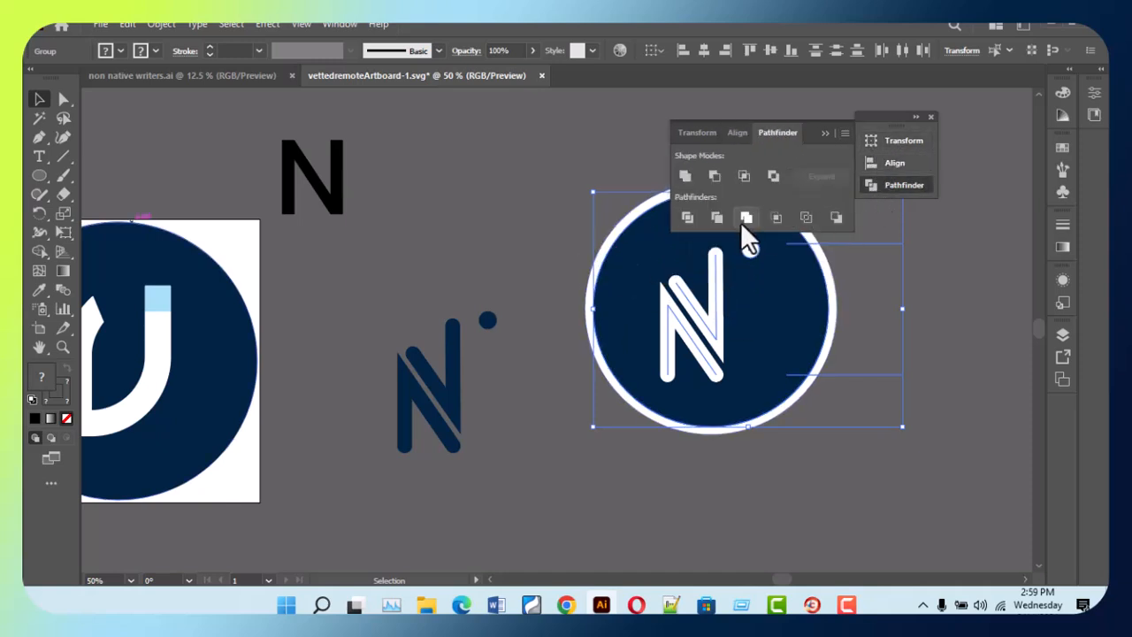
{"action": "left_click", "coordinate": [686, 218]}
{"action": "left_click", "coordinate": [845, 326]}
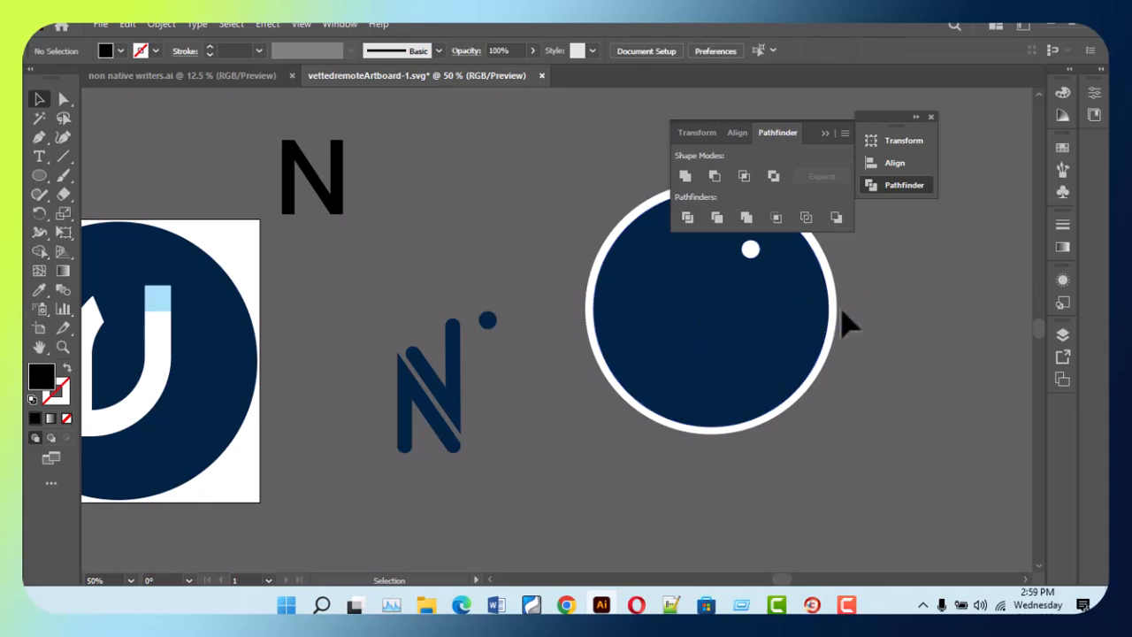
- Move the Pathfinder panel off the badge, try to pull away the edge section between the lines, and undo that move
{"action": "left_click_drag", "start_coordinate": [903, 123], "coordinate": [438, 171]}
{"action": "right_click", "coordinate": [823, 297]}
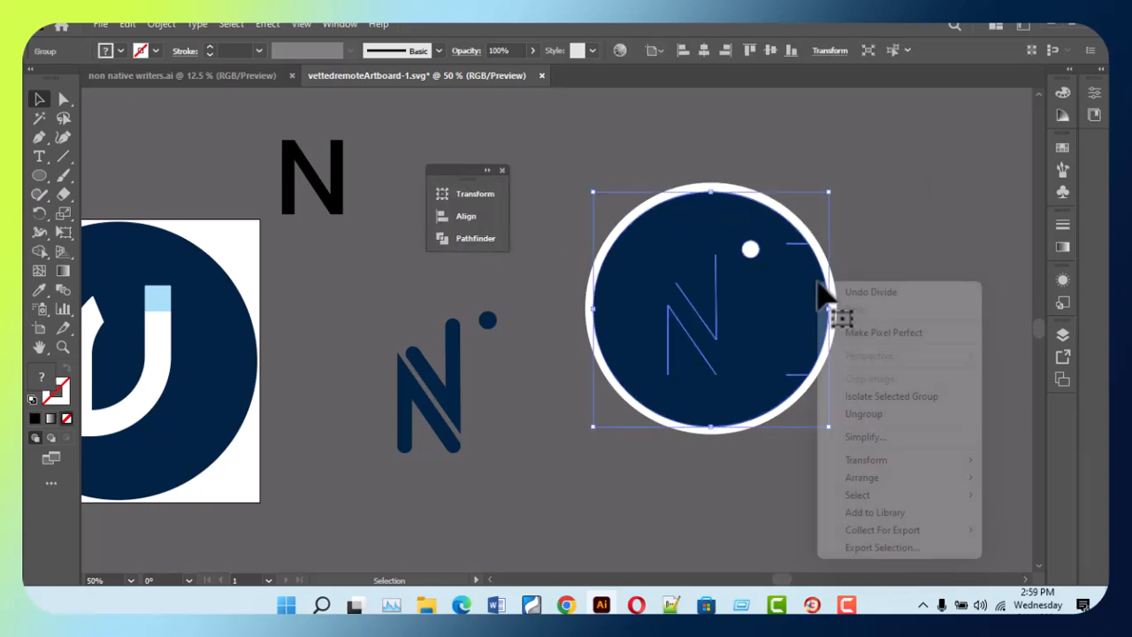
{"action": "left_click", "coordinate": [898, 215]}
{"action": "left_click", "coordinate": [823, 264]}
{"action": "right_click", "coordinate": [823, 263]}
{"action": "left_click", "coordinate": [890, 173]}
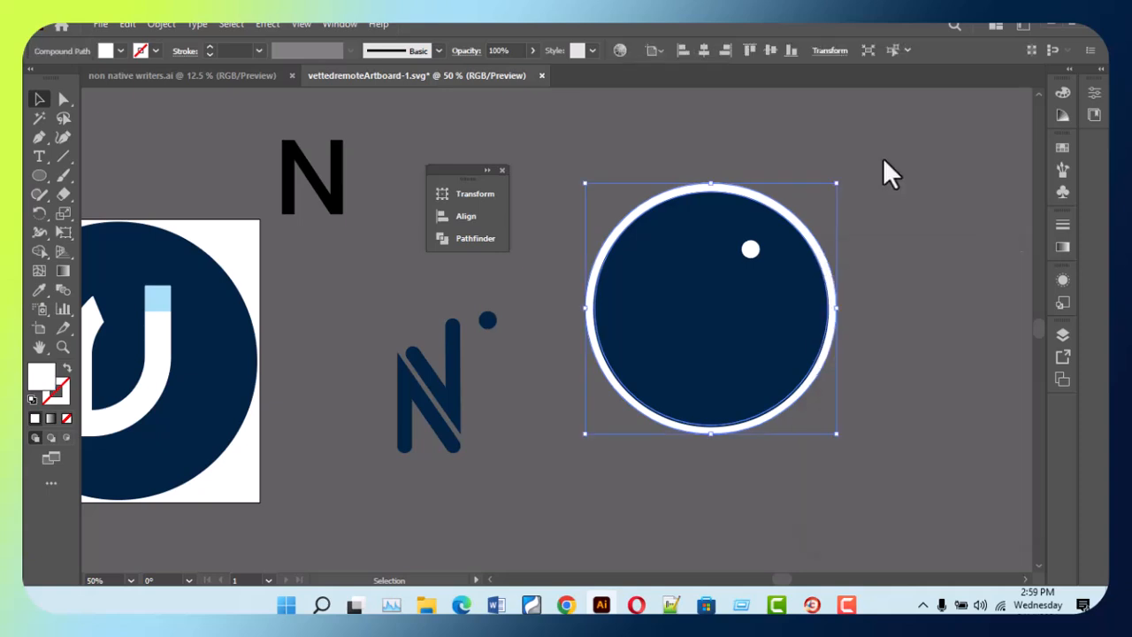
{"action": "left_click", "coordinate": [836, 308]}
{"action": "right_click", "coordinate": [839, 307]}
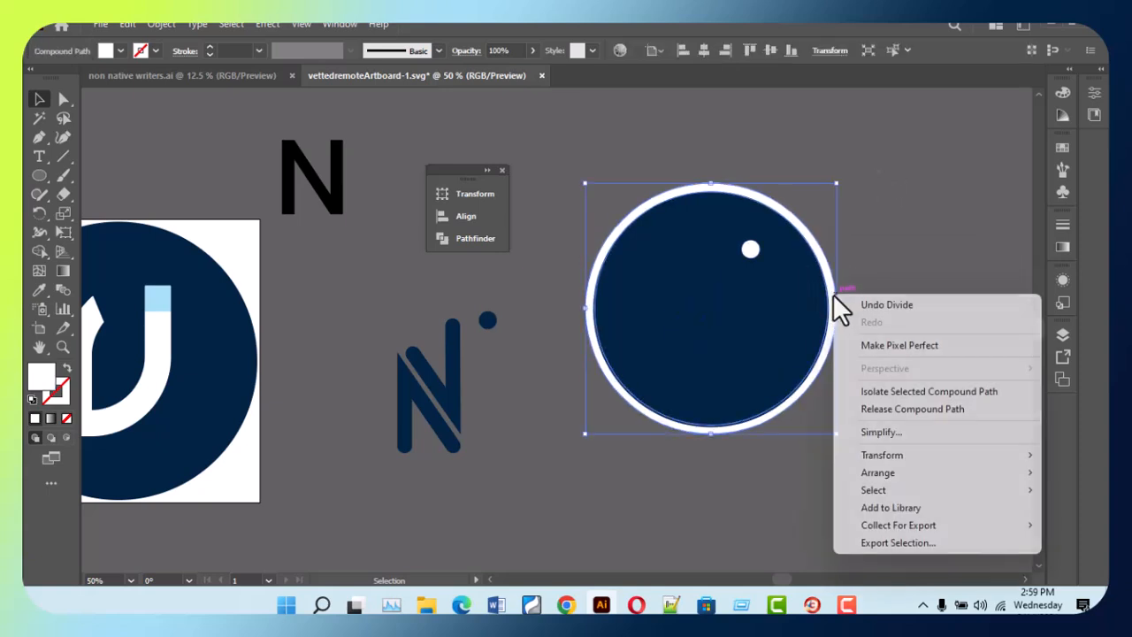
{"action": "left_click", "coordinate": [858, 205]}
{"action": "left_click_drag", "start_coordinate": [827, 279], "coordinate": [943, 279]}
{"action": "key", "text": "ctrl+z"}
- Undo the Divide applied to the N badge and the grouped lines
{"action": "left_click", "coordinate": [745, 169]}
{"action": "left_click", "coordinate": [724, 191]}
{"action": "right_click", "coordinate": [723, 191]}
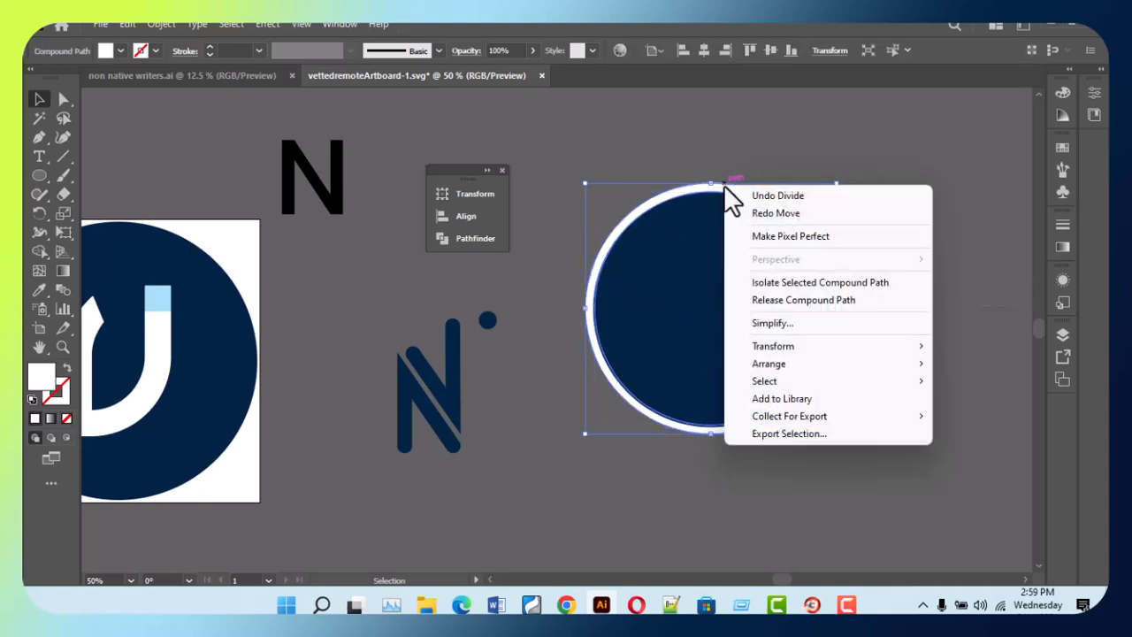
{"action": "left_click", "coordinate": [835, 165]}
{"action": "key", "text": "ctrl+z"}
{"action": "key", "text": "ctrl+z"}
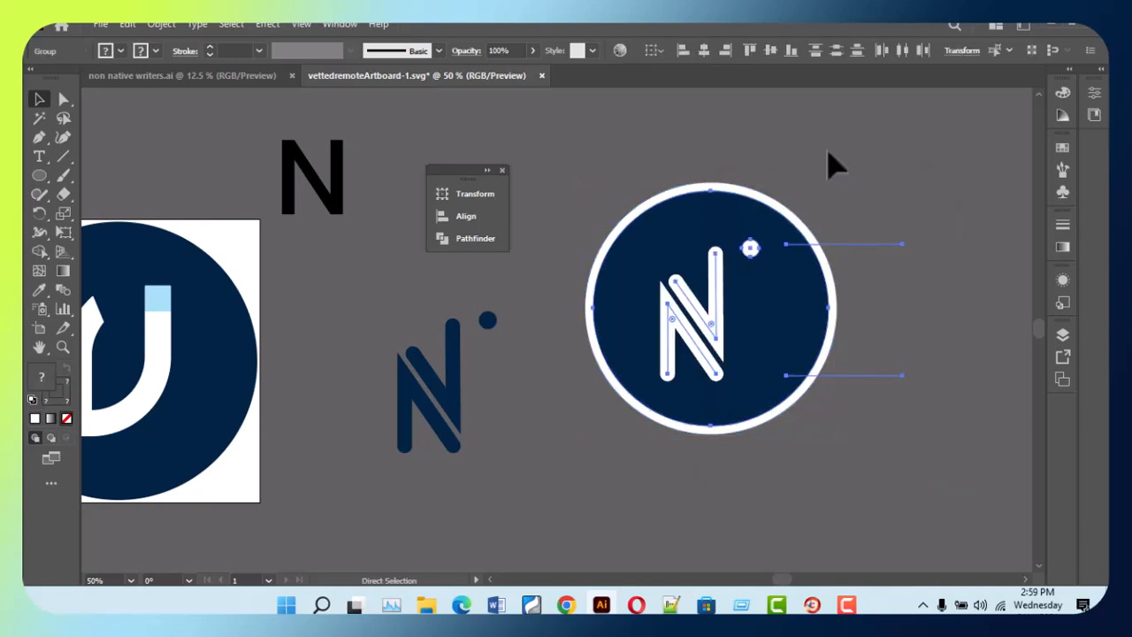
- Divide the white ring along the two grouped lines with Pathfinder Divide and ungroup the pieces
{"action": "left_click", "coordinate": [898, 186]}
{"action": "left_click", "coordinate": [871, 250]}
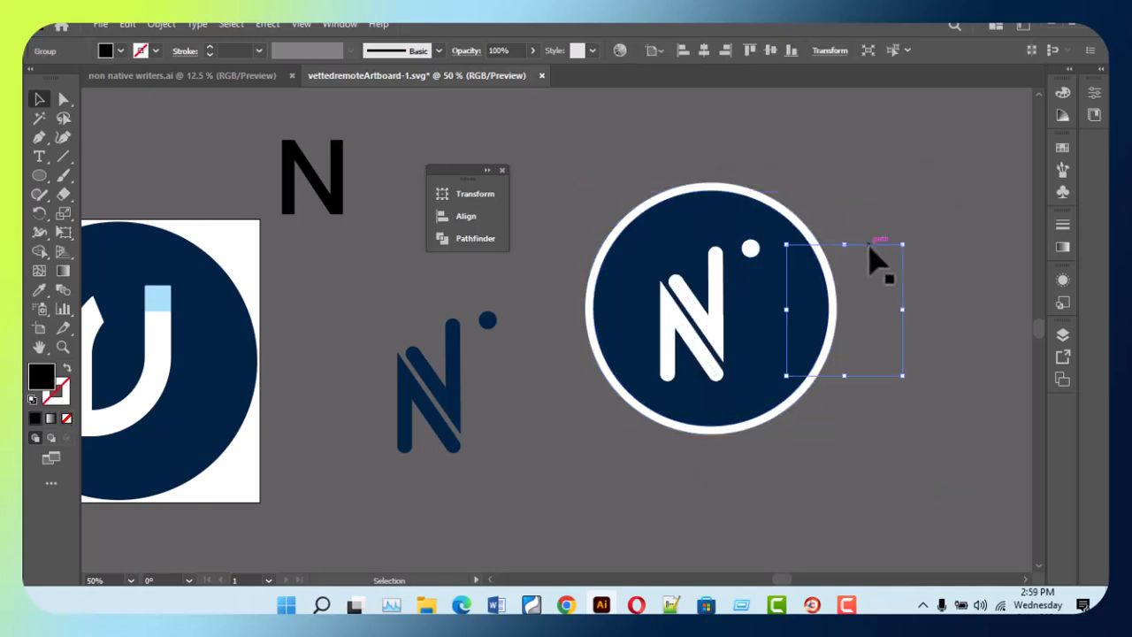
{"action": "left_click", "coordinate": [695, 195], "text": "shift"}
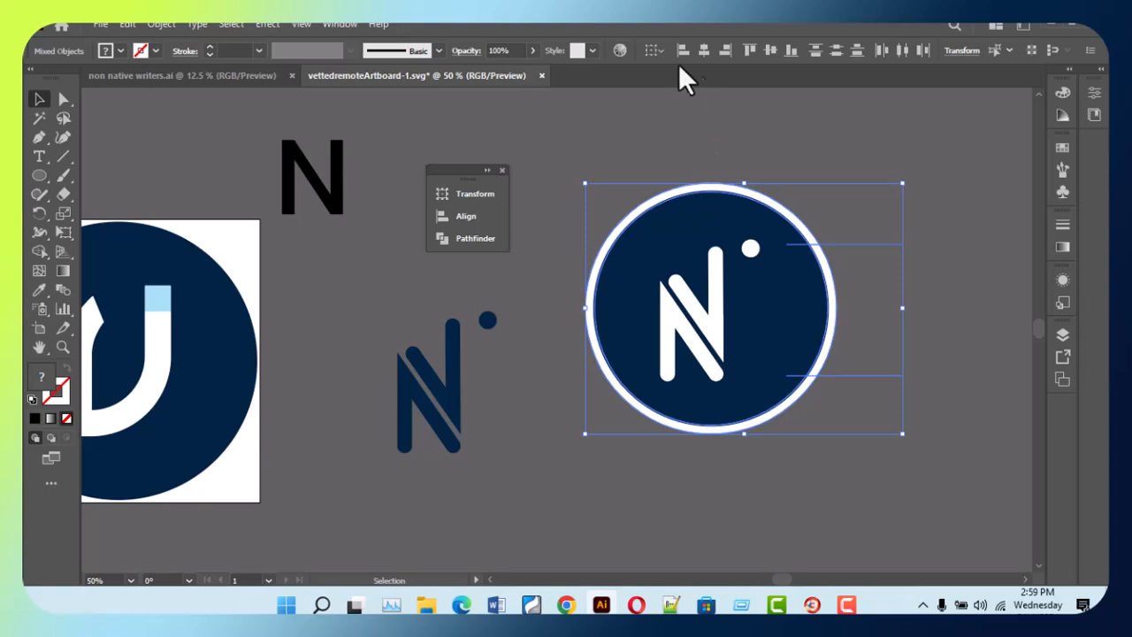
{"action": "left_click", "coordinate": [485, 243]}
{"action": "left_click", "coordinate": [525, 272]}
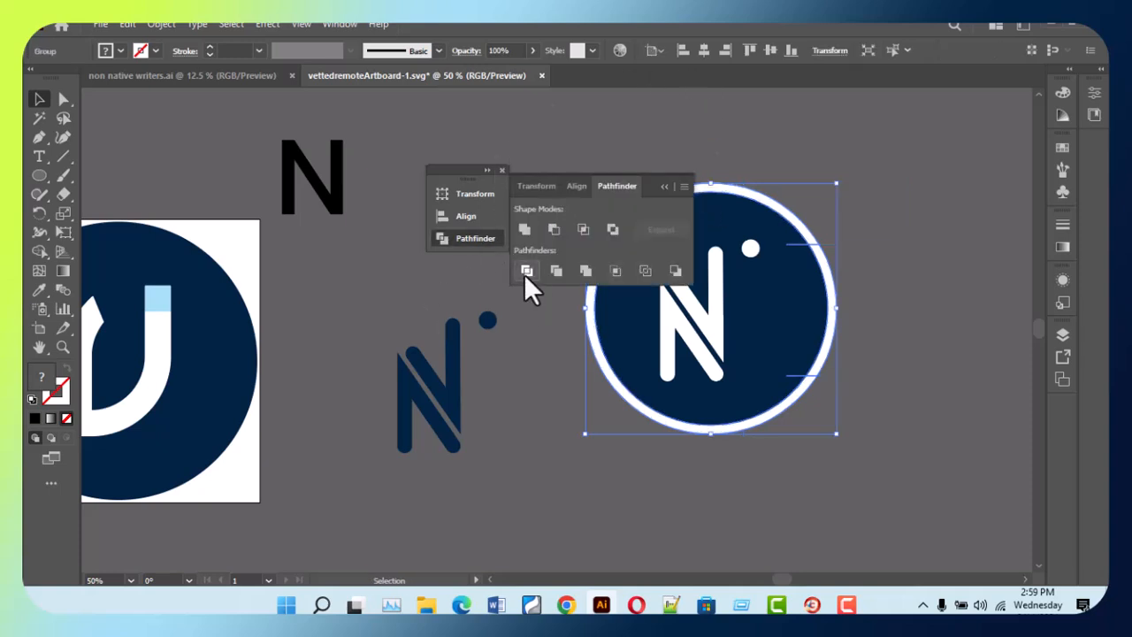
{"action": "left_click", "coordinate": [848, 310]}
{"action": "right_click", "coordinate": [795, 223]}
{"action": "left_click", "coordinate": [837, 353]}
{"action": "left_click", "coordinate": [875, 345]}
- Pull the ring segment between the two lines away and delete it so the ring forms a C, then close the Pathfinder panel
{"action": "left_click_drag", "start_coordinate": [618, 188], "coordinate": [418, 246]}
{"action": "left_click_drag", "start_coordinate": [656, 192], "coordinate": [304, 226]}
{"action": "left_click", "coordinate": [763, 209]}
{"action": "left_click", "coordinate": [872, 324]}
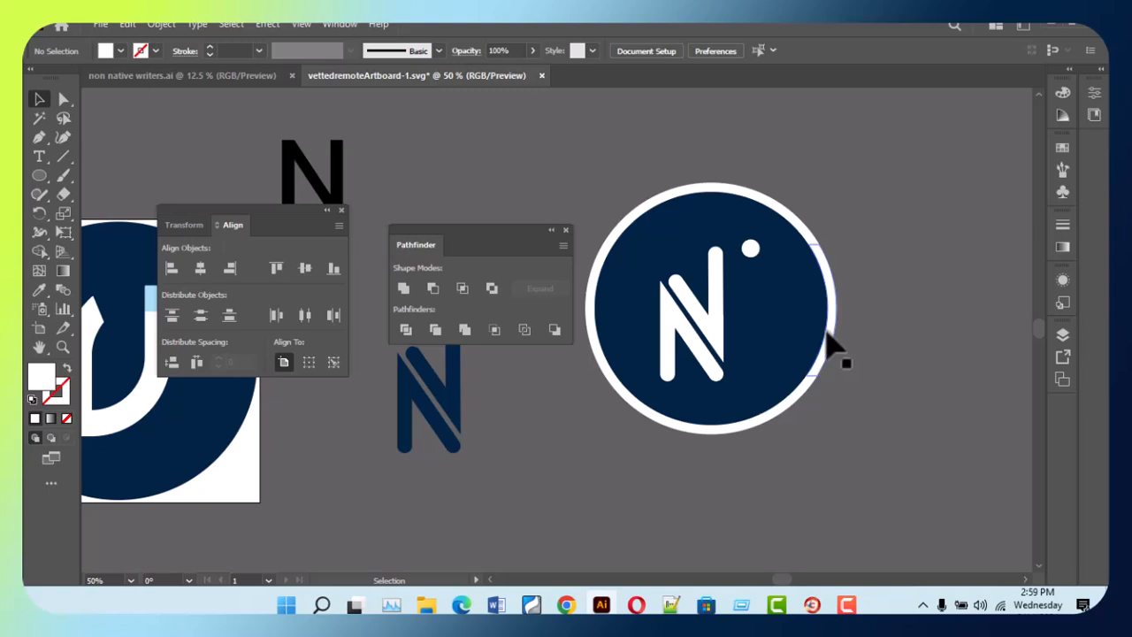
{"action": "left_click_drag", "start_coordinate": [835, 351], "coordinate": [953, 340]}
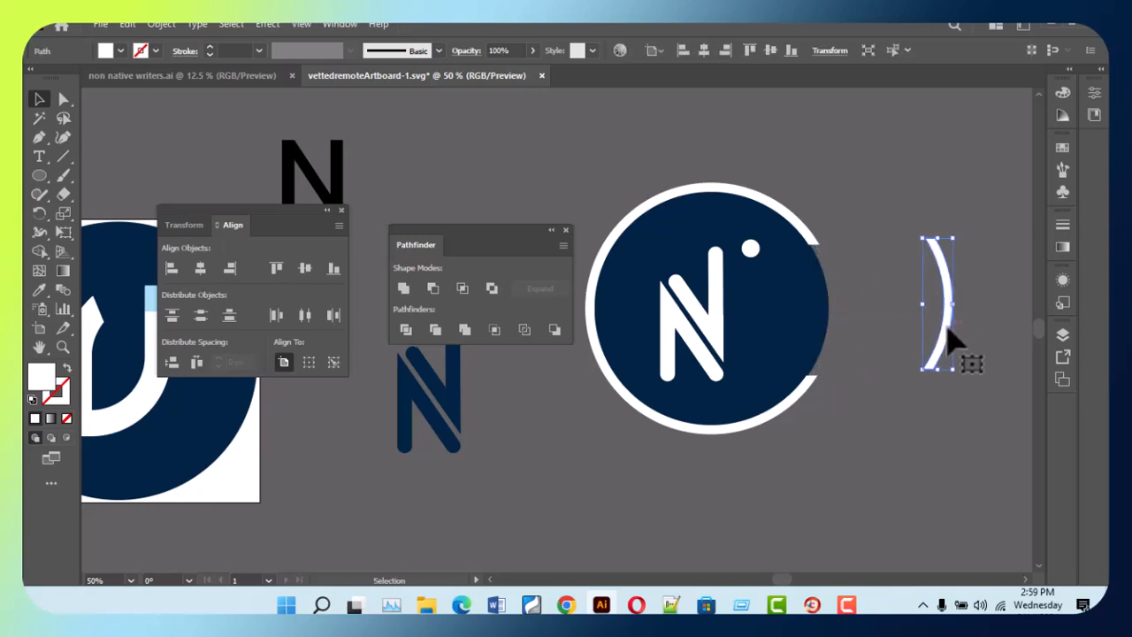
{"action": "key", "text": "Delete"}
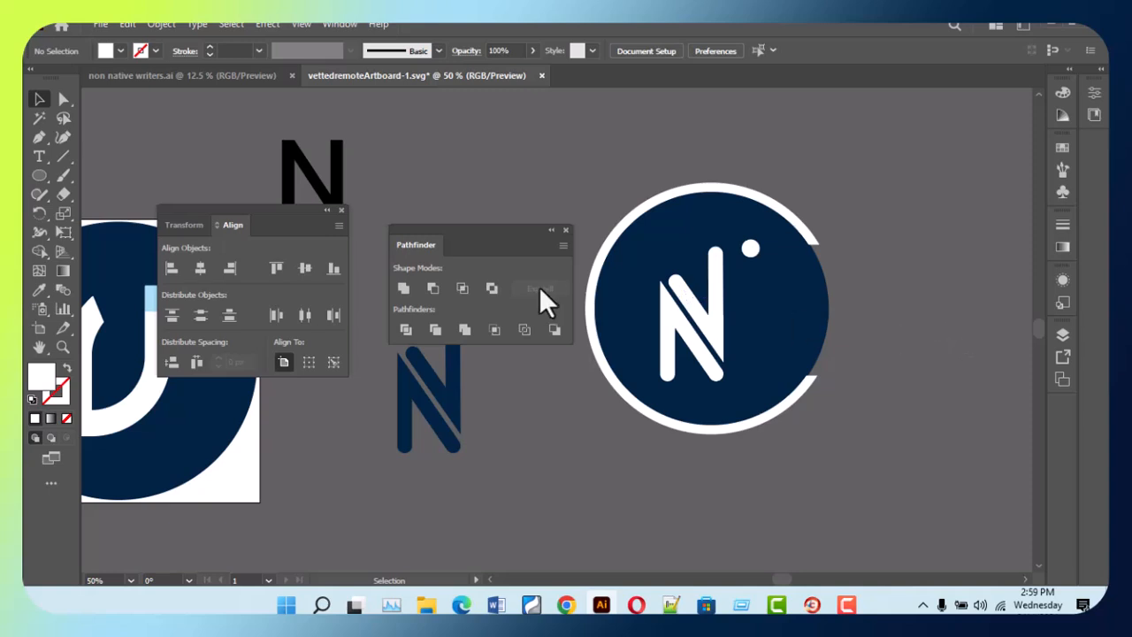
{"action": "left_click", "coordinate": [566, 230]}
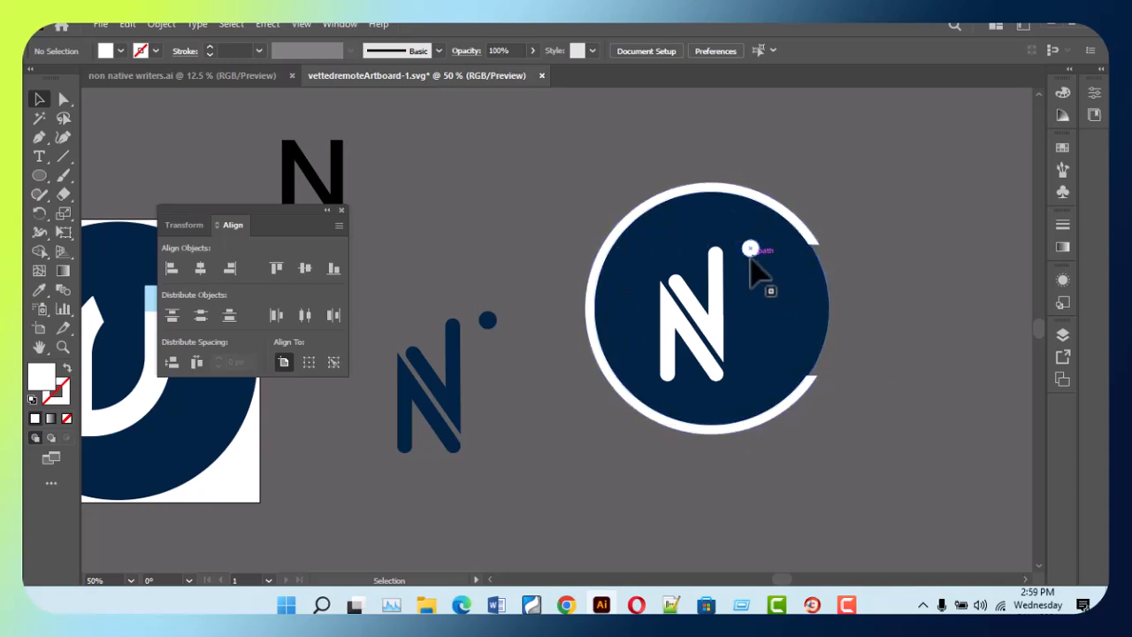
- Ungroup the N badge and move the white dot outside the circle, up and to the right
{"action": "left_click_drag", "start_coordinate": [752, 252], "coordinate": [882, 203]}
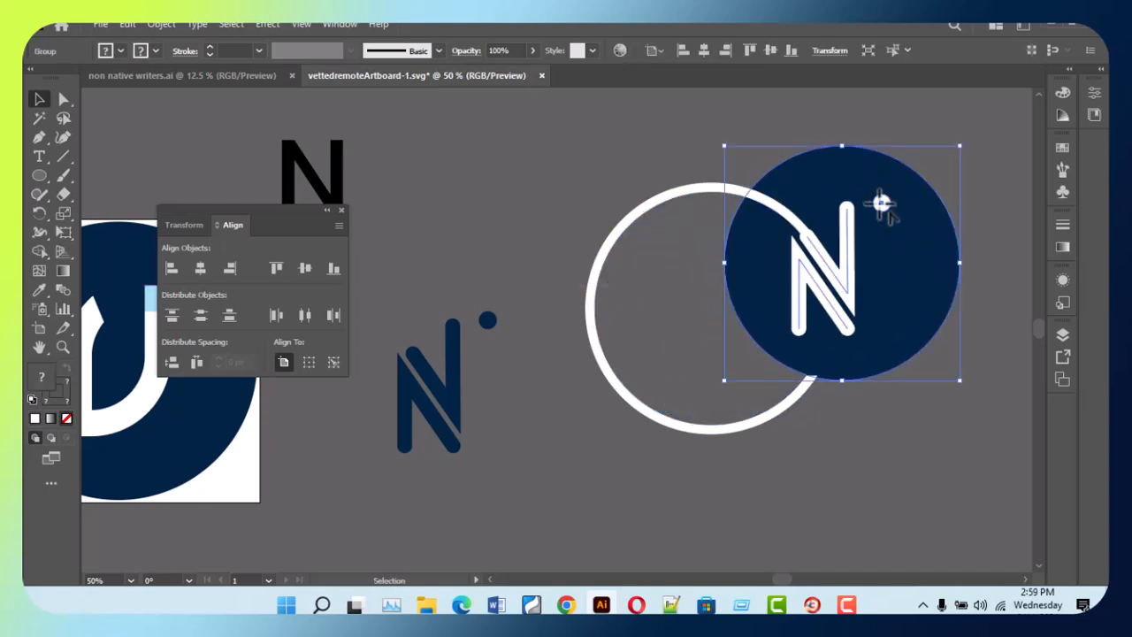
{"action": "key", "text": "ctrl+z"}
{"action": "right_click", "coordinate": [751, 257]}
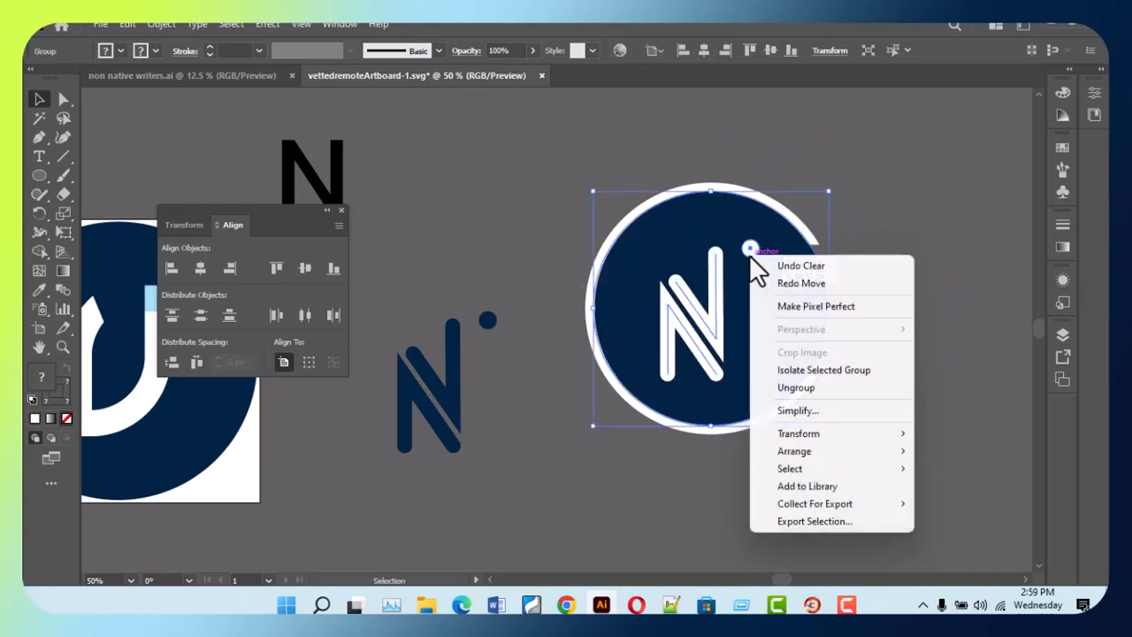
{"action": "left_click", "coordinate": [836, 395]}
{"action": "left_click", "coordinate": [961, 349]}
{"action": "left_click_drag", "start_coordinate": [756, 256], "coordinate": [913, 184]}
- Move the N's right-hand stroke about 48 px right and 34 px up, away from its other half, and close the Align panel
{"action": "mouse_move", "coordinate": [724, 345]}
{"action": "left_mouse_down"}
{"action": "mouse_move", "coordinate": [733, 354]}
{"action": "mouse_move", "coordinate": [746, 329]}
{"action": "left_mouse_up"}
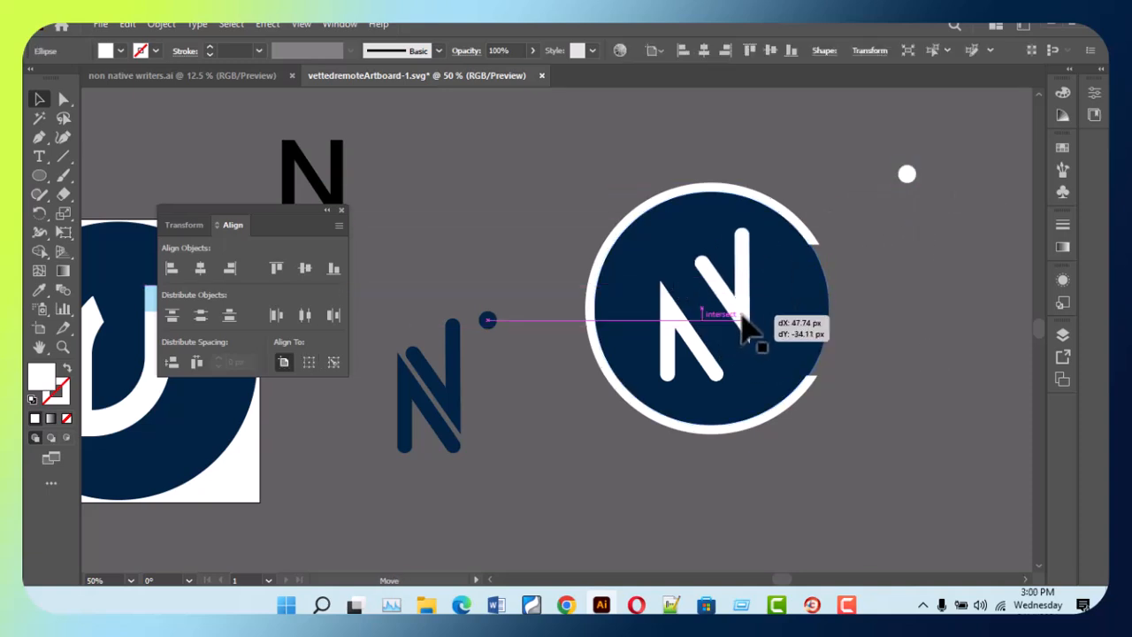
{"action": "left_click_drag", "start_coordinate": [746, 329], "coordinate": [746, 329]}
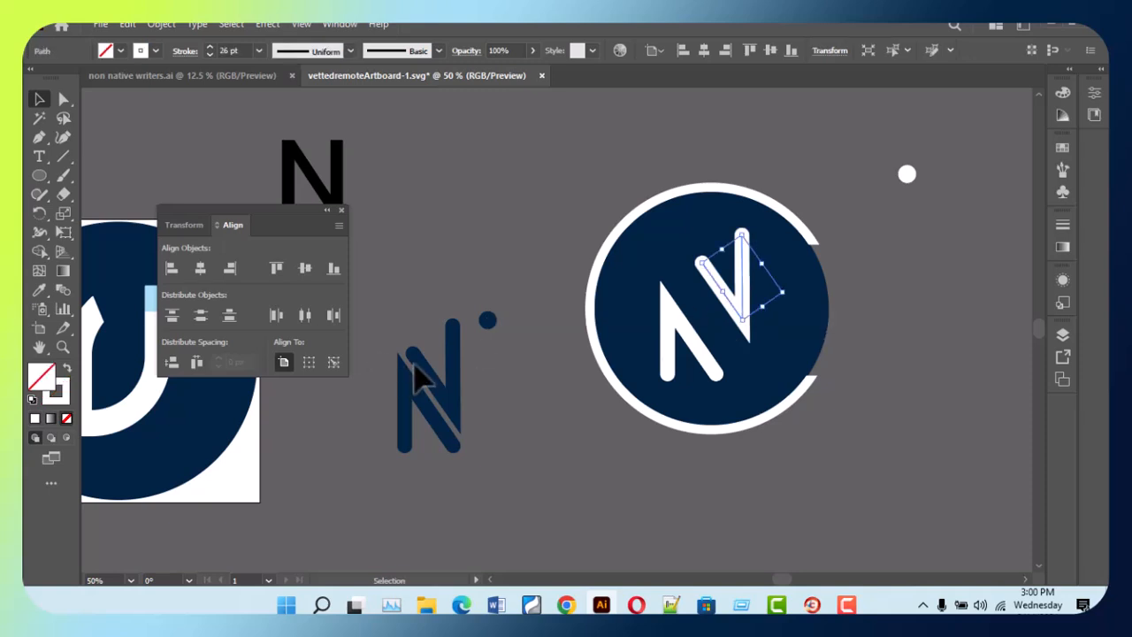
{"action": "left_click", "coordinate": [341, 211]}
- Enlarge the black N and place it just above the navy N
{"action": "left_click_drag", "start_coordinate": [321, 210], "coordinate": [517, 287]}
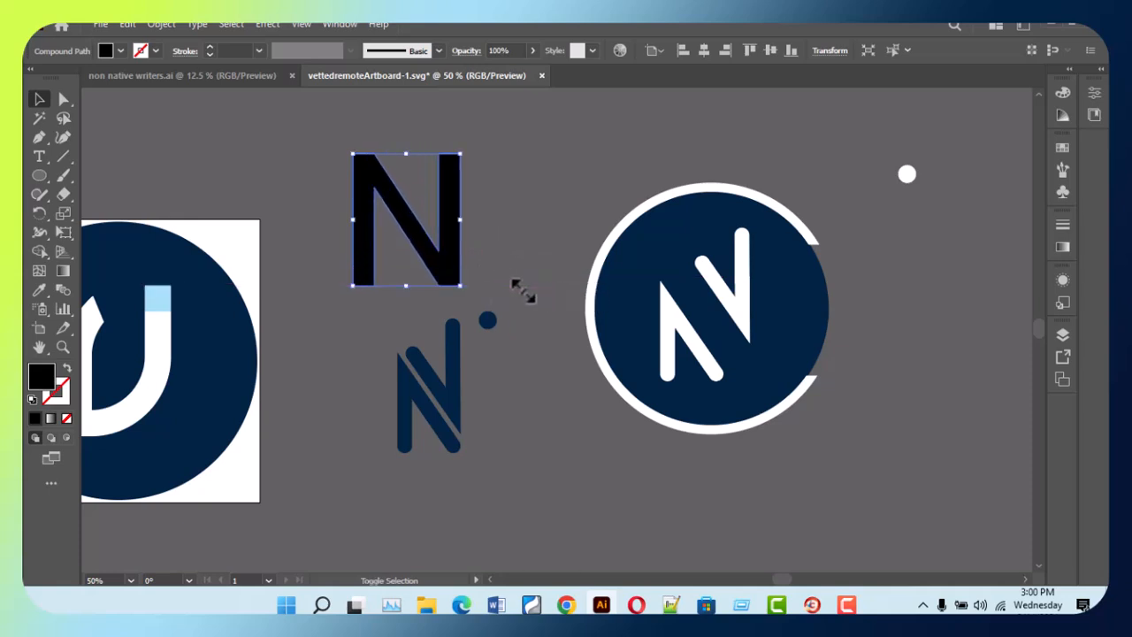
{"action": "left_click", "coordinate": [482, 279]}
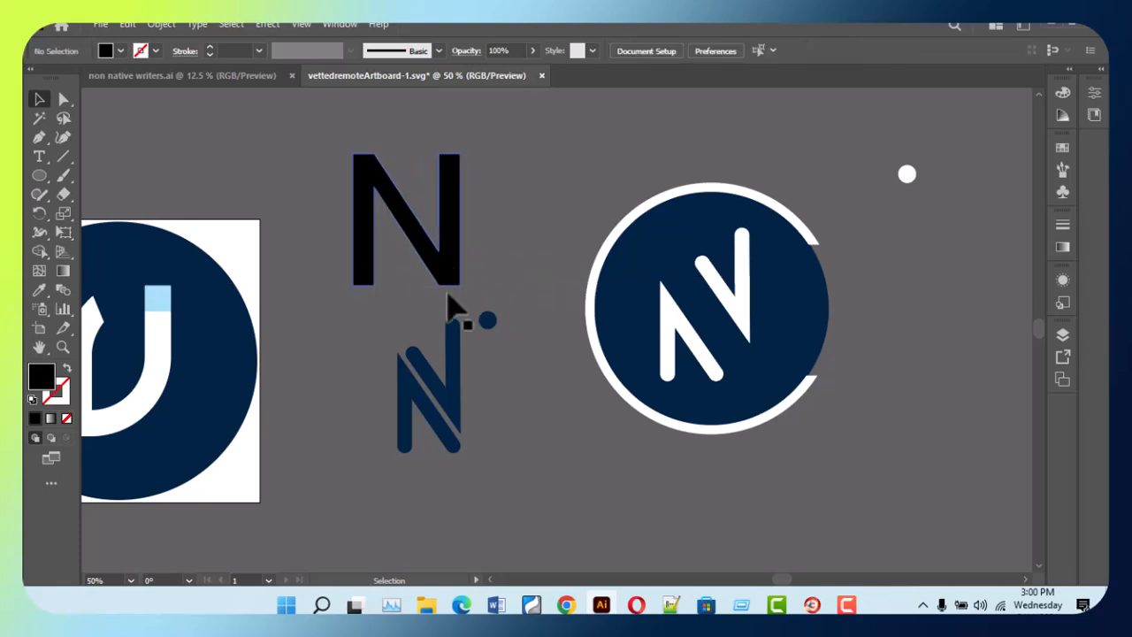
{"action": "left_click", "coordinate": [452, 281]}
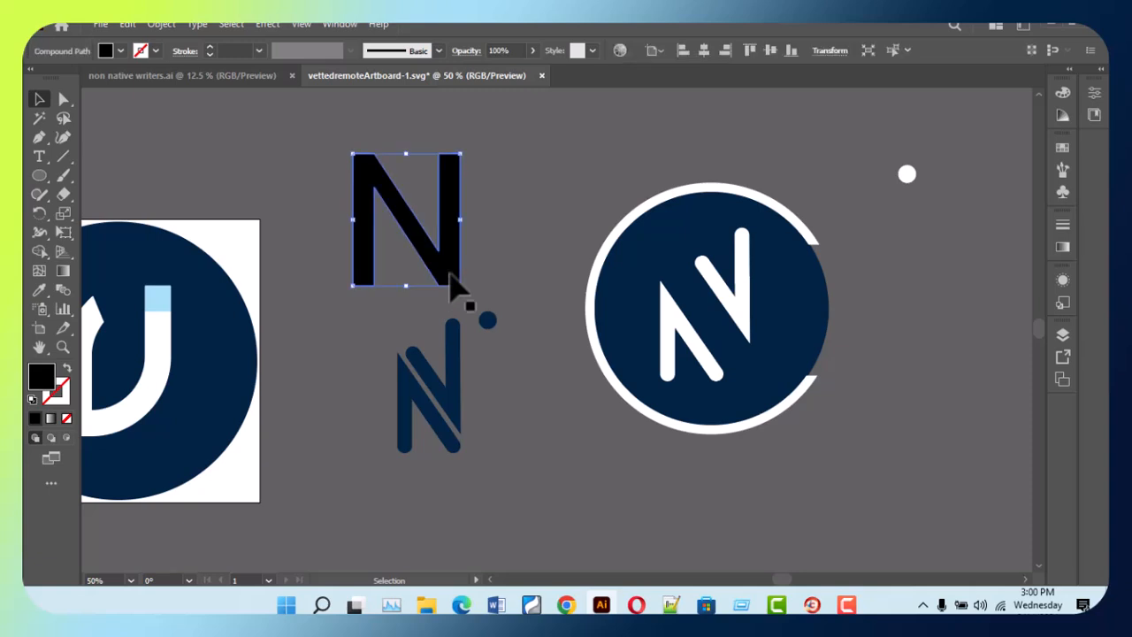
{"action": "left_click", "coordinate": [508, 263]}
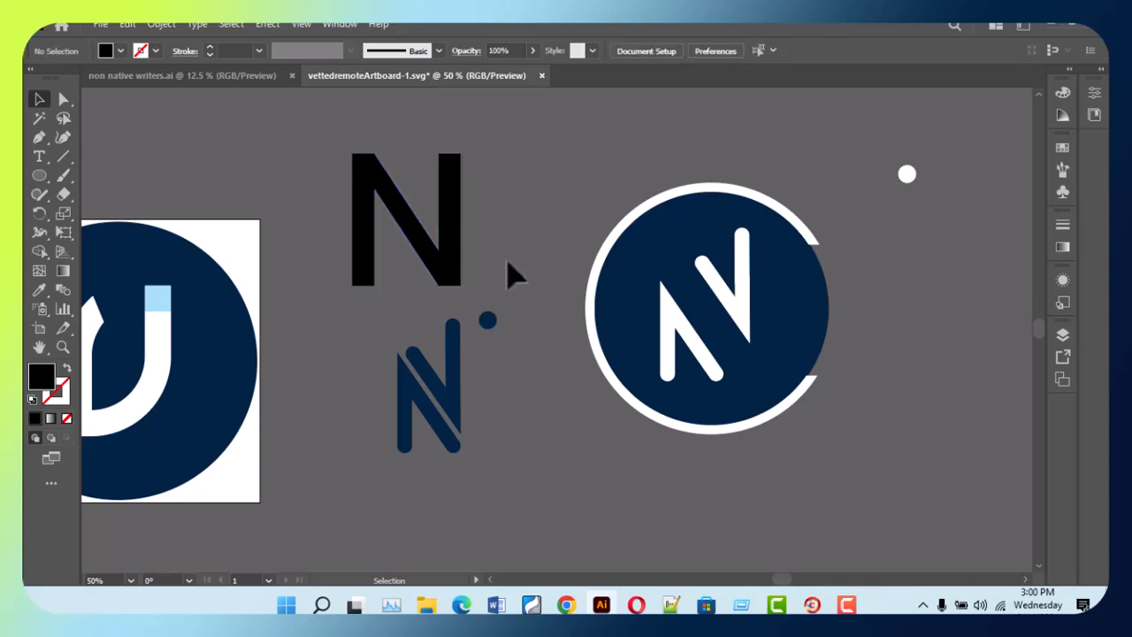
- Draw a Pen line about 270 px long along the black N's diagonal past its lower-right corner, and move the navy N clear
{"action": "key", "text": "p"}
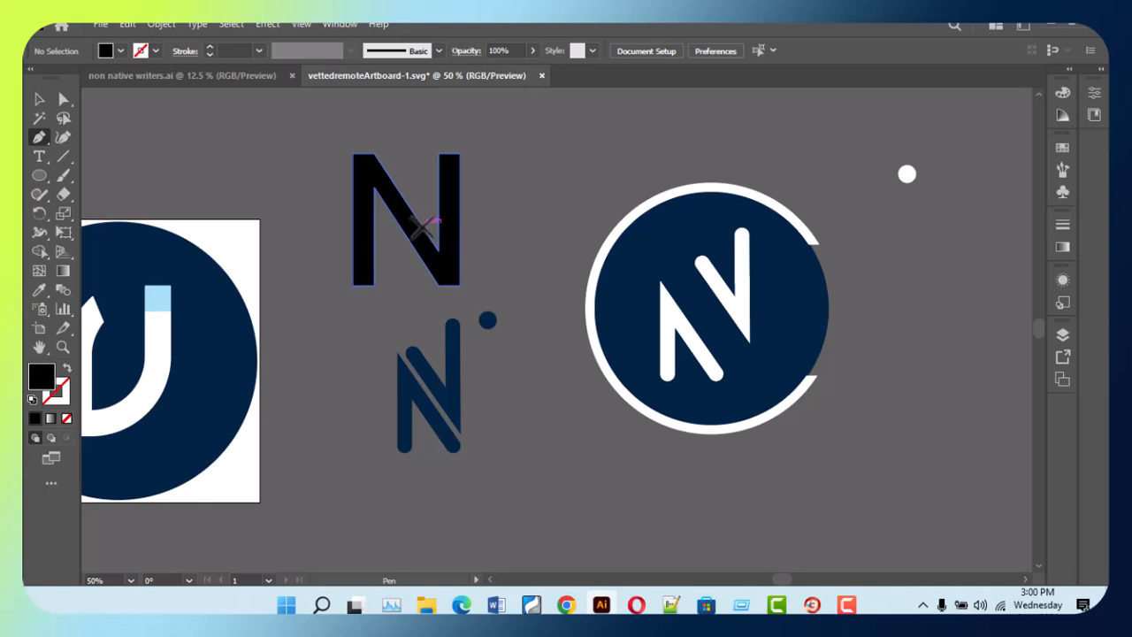
{"action": "left_click", "coordinate": [425, 224]}
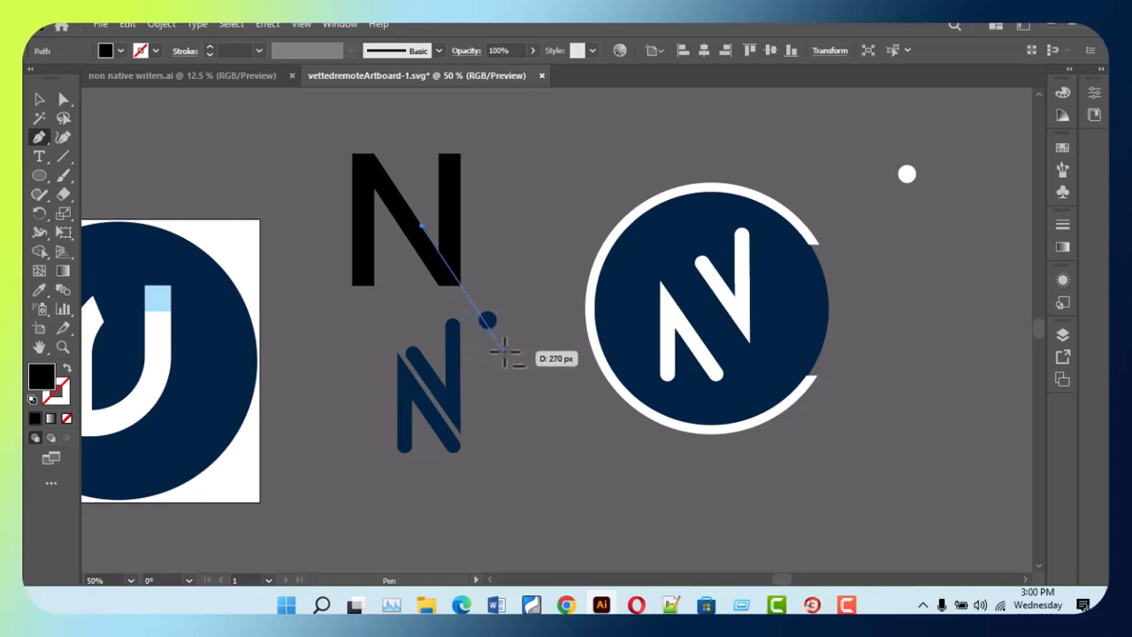
{"action": "left_click", "coordinate": [504, 352]}
{"action": "left_click", "coordinate": [529, 271]}
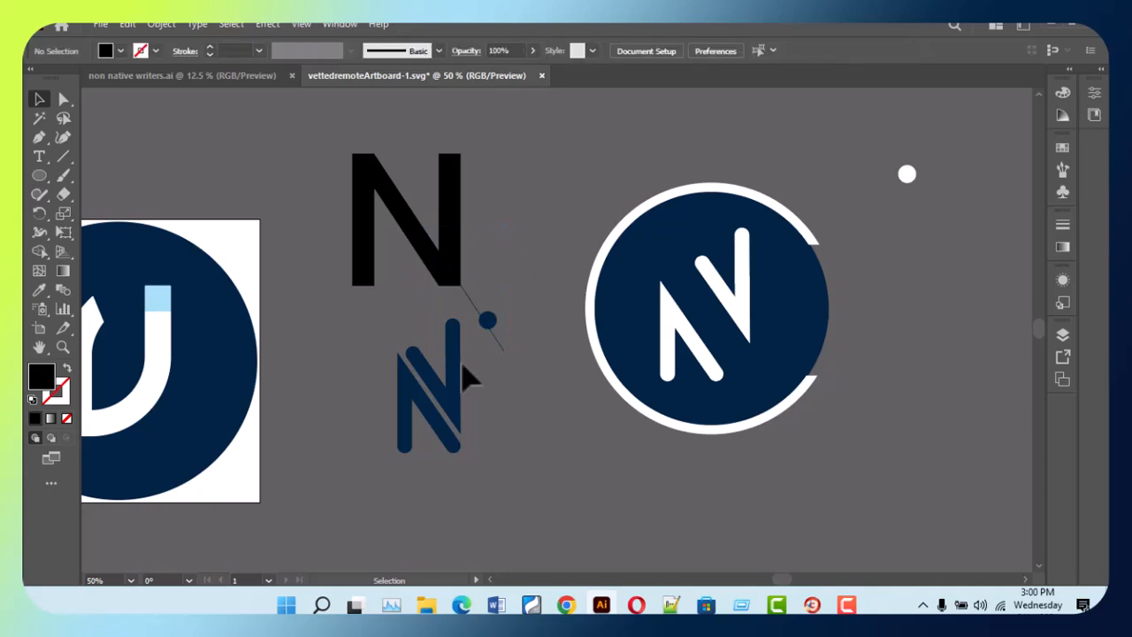
{"action": "left_click", "coordinate": [410, 431]}
{"action": "left_click_drag", "start_coordinate": [455, 417], "coordinate": [357, 512]}
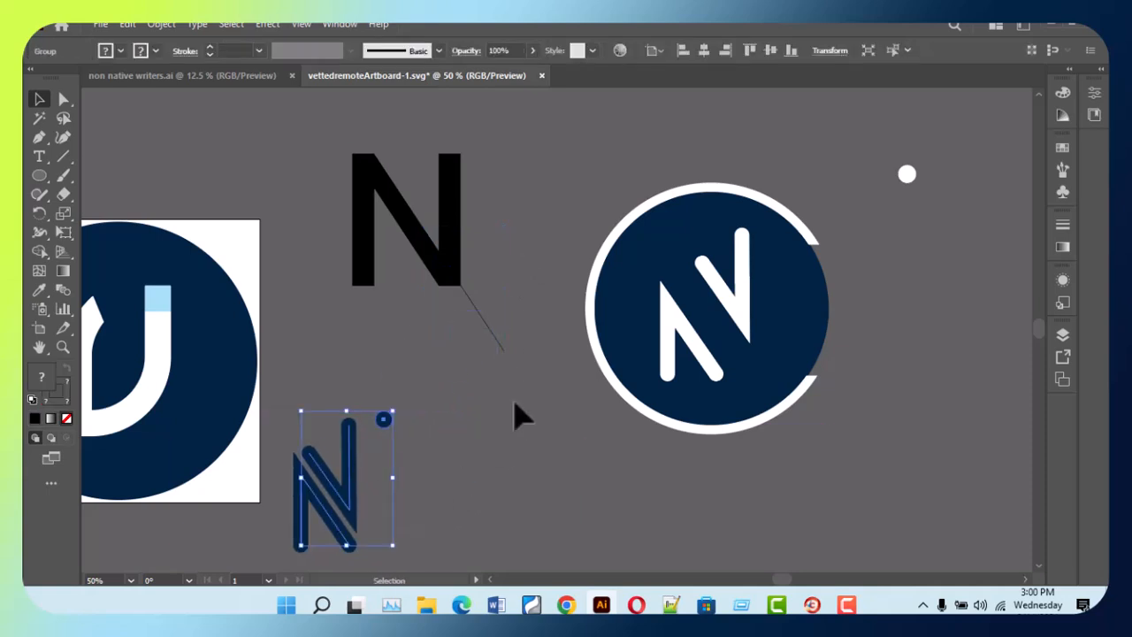
- Give the diagonal line crossing the black N's lower-right corner a 1 pt white stroke and no fill
{"action": "key", "text": "z"}
{"action": "left_click", "coordinate": [468, 273]}
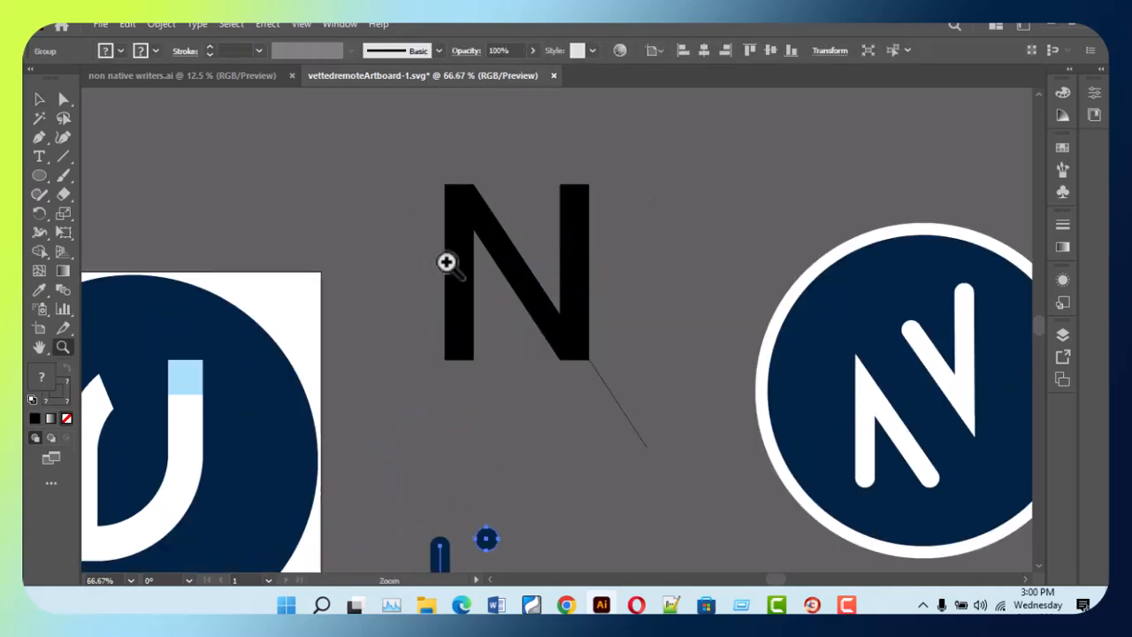
{"action": "left_click", "coordinate": [585, 305]}
{"action": "left_click", "coordinate": [548, 350]}
{"action": "key", "text": "v"}
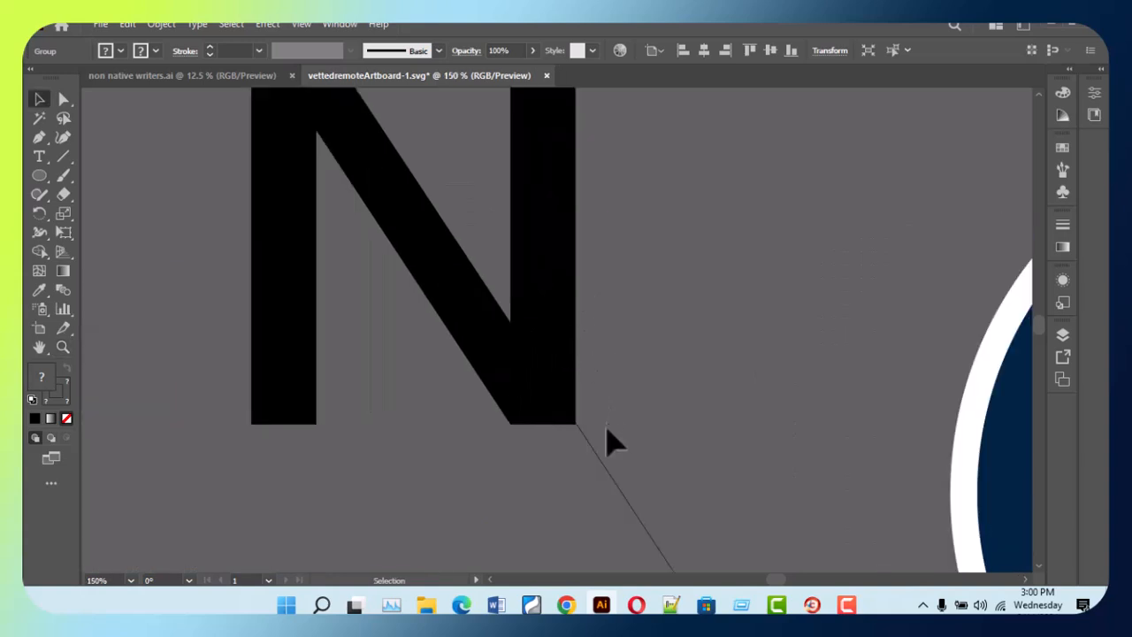
{"action": "left_click_drag", "start_coordinate": [607, 426], "coordinate": [560, 512]}
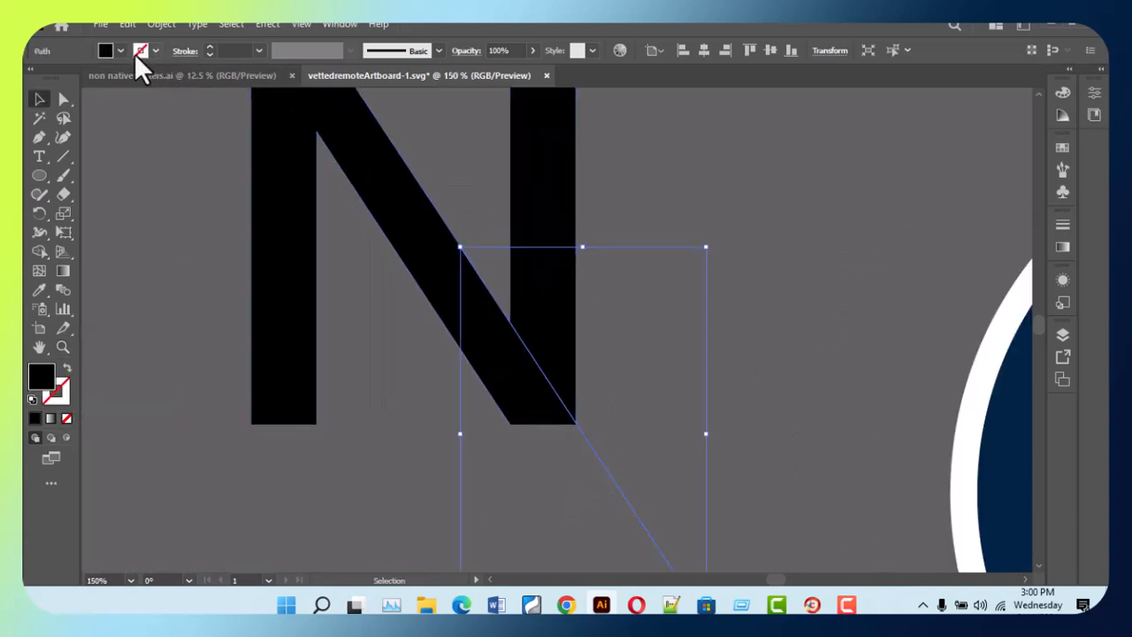
{"action": "key", "text": "shift+x"}
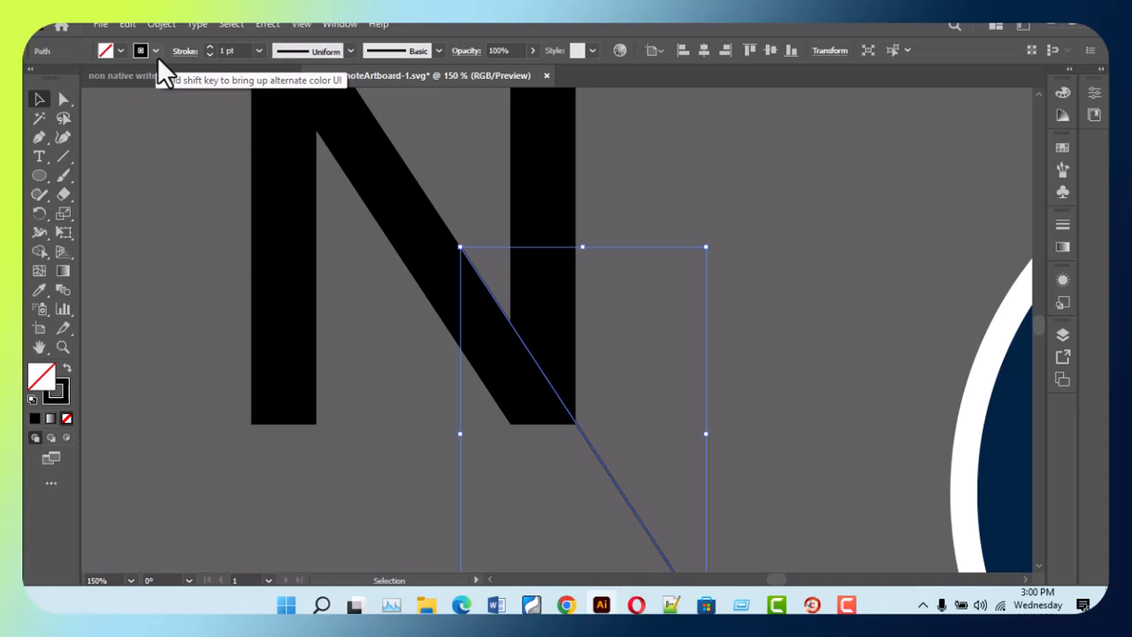
{"action": "left_click", "coordinate": [147, 52], "text": "shift"}
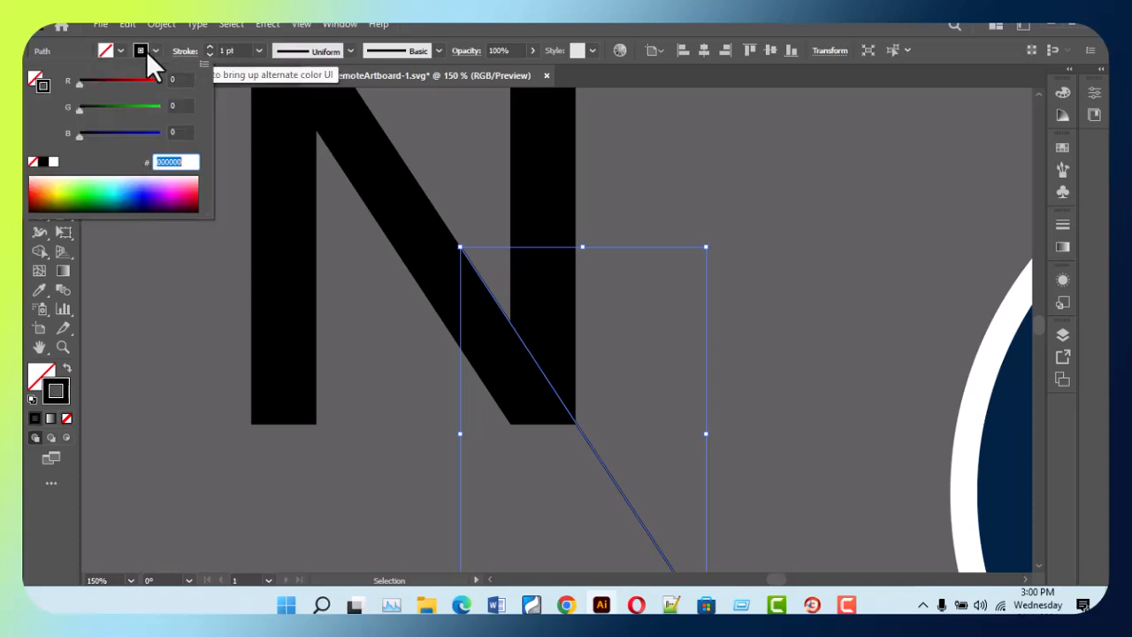
{"action": "left_click", "coordinate": [53, 162]}
{"action": "key", "text": "Escape"}
{"action": "scroll", "coordinate": [778, 289], "scroll_direction": "down", "scroll_amount": 1}
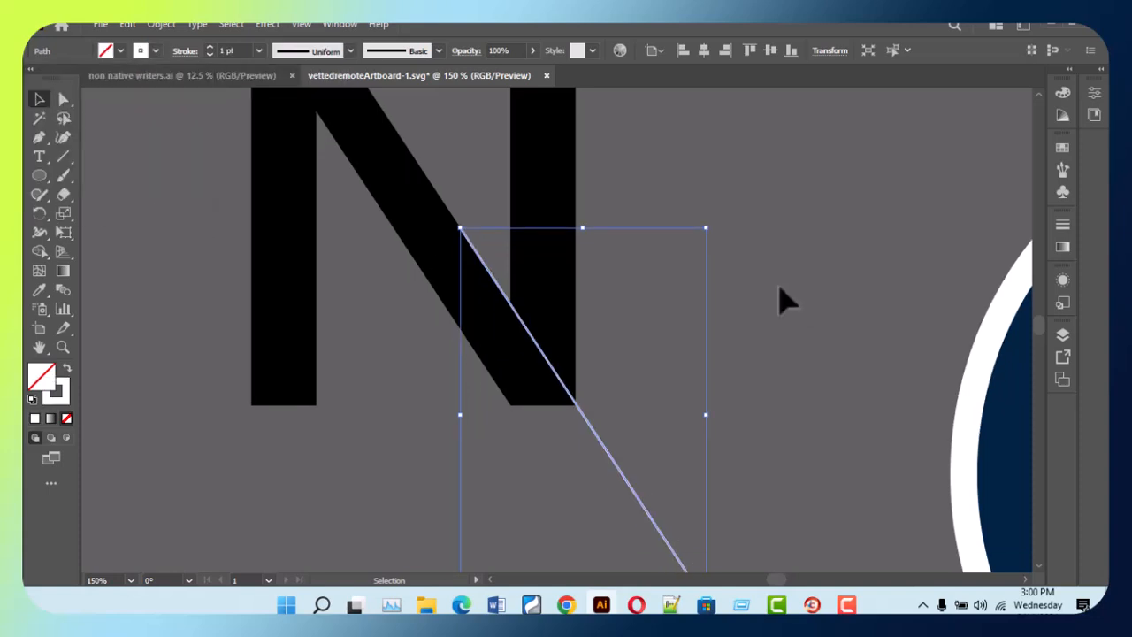
{"action": "left_click", "coordinate": [778, 288]}
- Divide the black N along the white line with Pathfinder and move the Pathfinder panel clear of the artwork
{"action": "scroll", "coordinate": [752, 292], "scroll_direction": "down", "scroll_amount": 3}
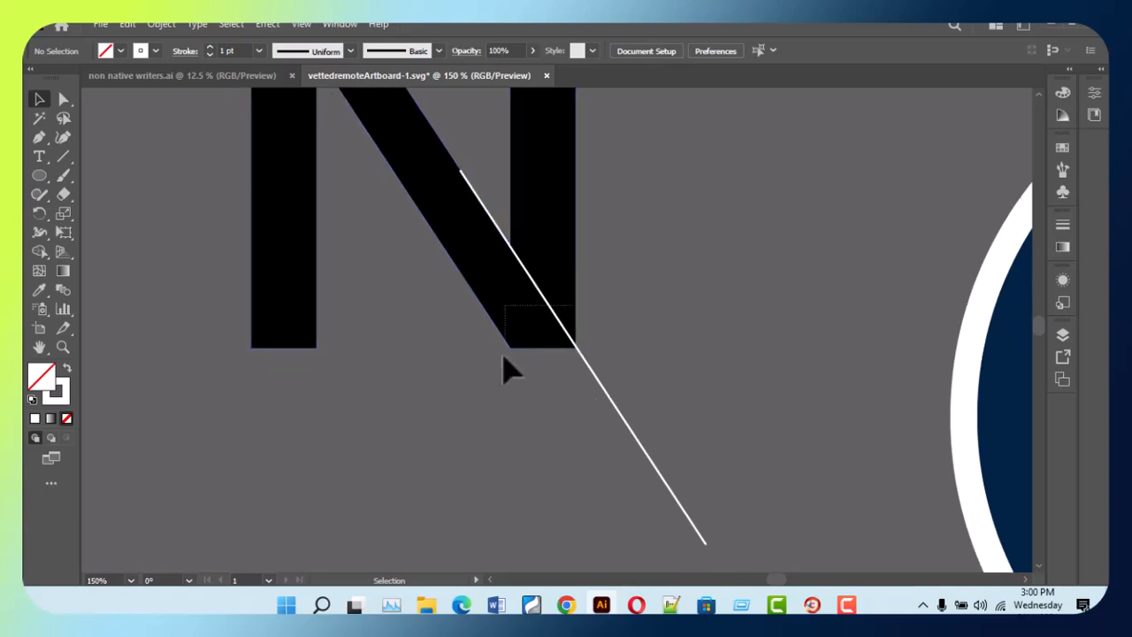
{"action": "left_click_drag", "start_coordinate": [514, 367], "coordinate": [751, 139]}
{"action": "left_click", "coordinate": [336, 23]}
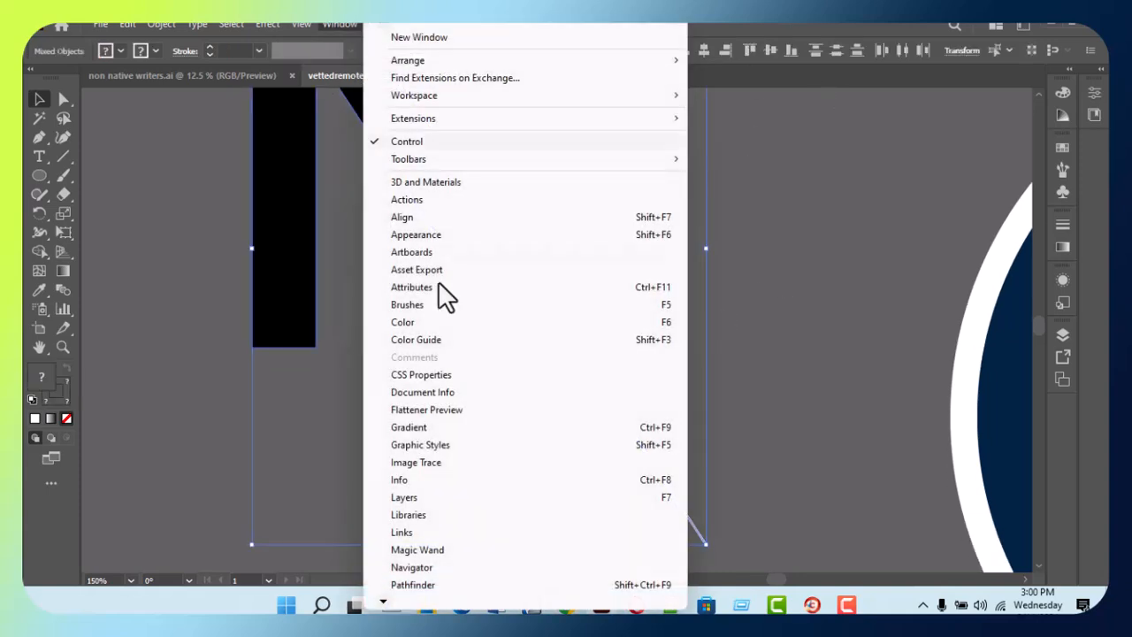
{"action": "left_click", "coordinate": [411, 588]}
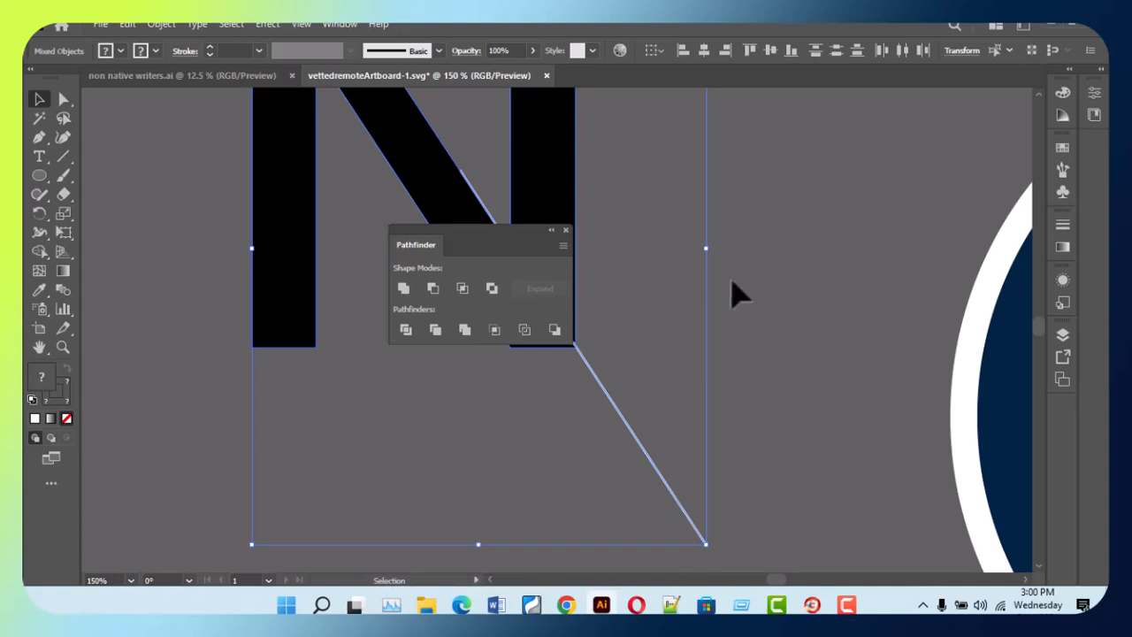
{"action": "left_click", "coordinate": [405, 329]}
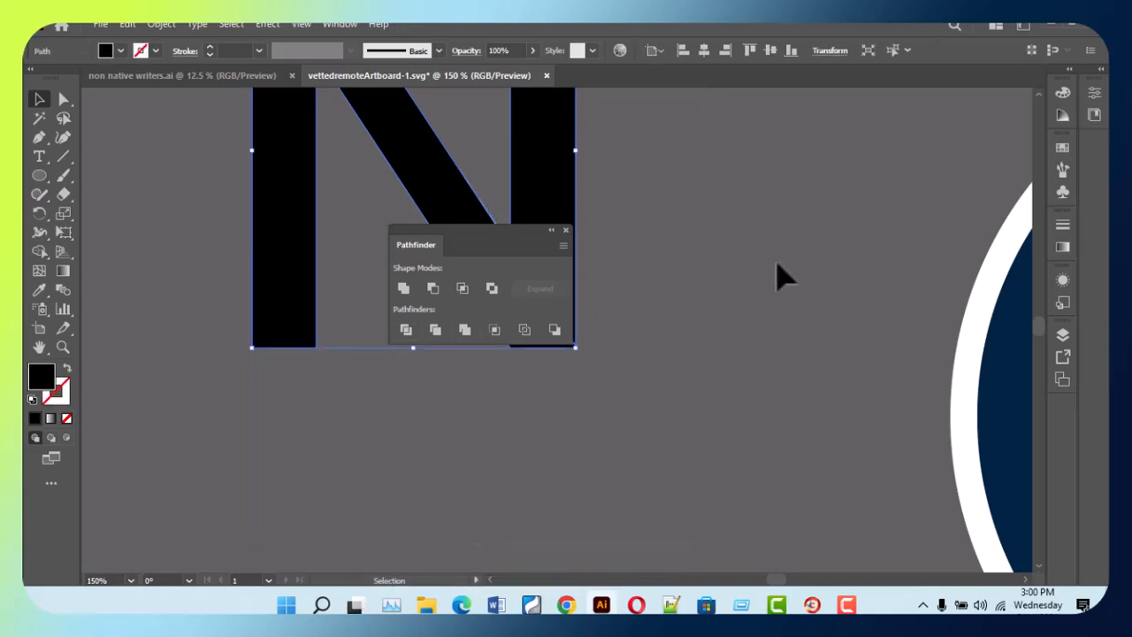
{"action": "left_click", "coordinate": [776, 276]}
{"action": "left_click_drag", "start_coordinate": [503, 250], "coordinate": [150, 351]}
- Move the divided black N to the right, into the open space between the Pathfinder panel and the navy badge
{"action": "left_click", "coordinate": [551, 287]}
{"action": "right_click", "coordinate": [551, 287]}
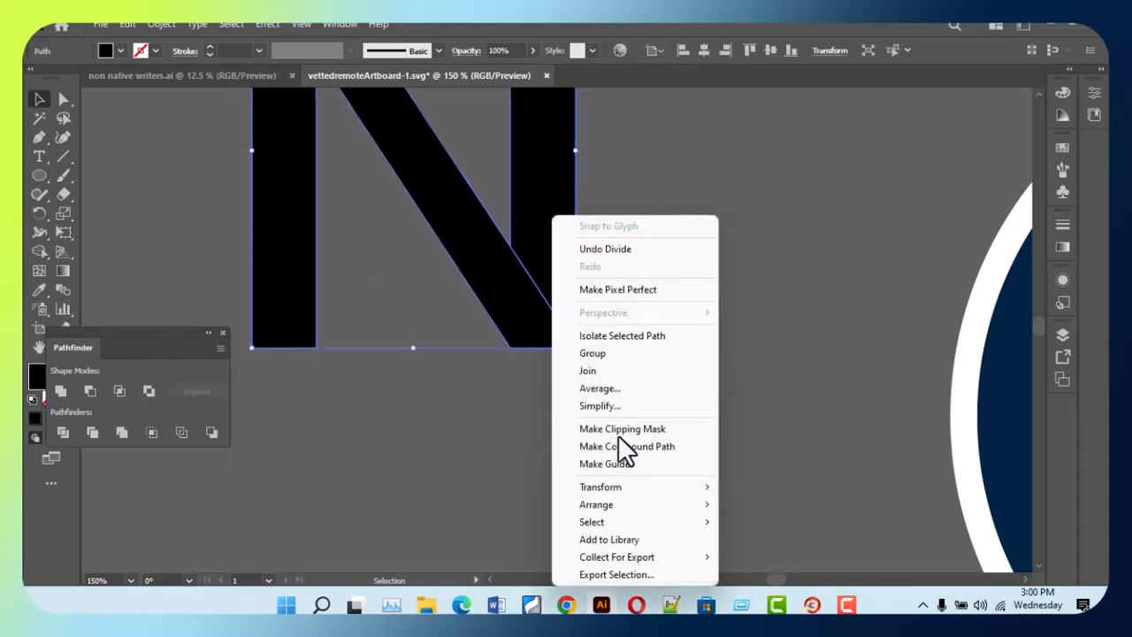
{"action": "left_click", "coordinate": [754, 233]}
{"action": "left_click", "coordinate": [510, 269]}
{"action": "scroll", "coordinate": [585, 299], "scroll_direction": "up", "scroll_amount": 3}
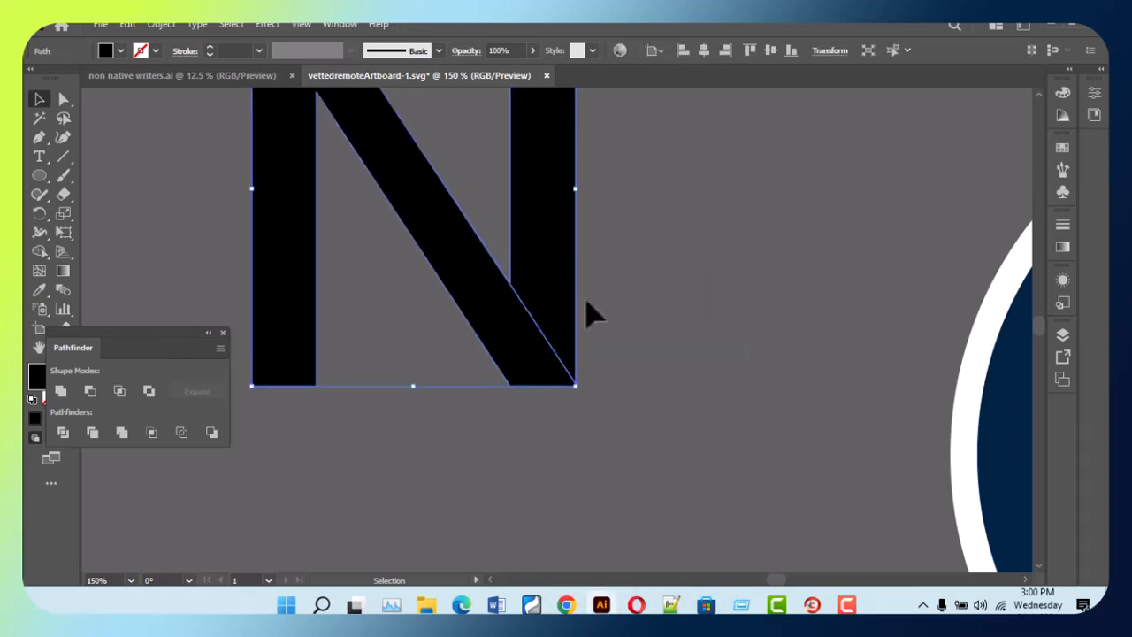
{"action": "scroll", "coordinate": [555, 215], "scroll_direction": "up", "scroll_amount": 5}
{"action": "left_click_drag", "start_coordinate": [555, 216], "coordinate": [682, 244]}
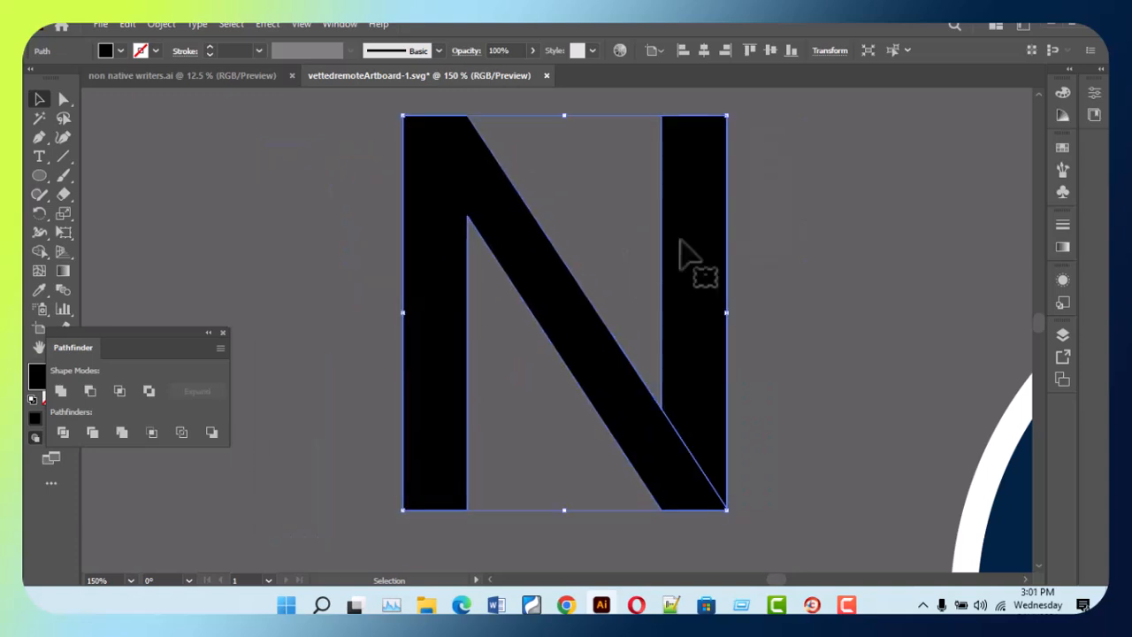
{"action": "right_click", "coordinate": [681, 240]}
{"action": "left_click", "coordinate": [921, 332]}
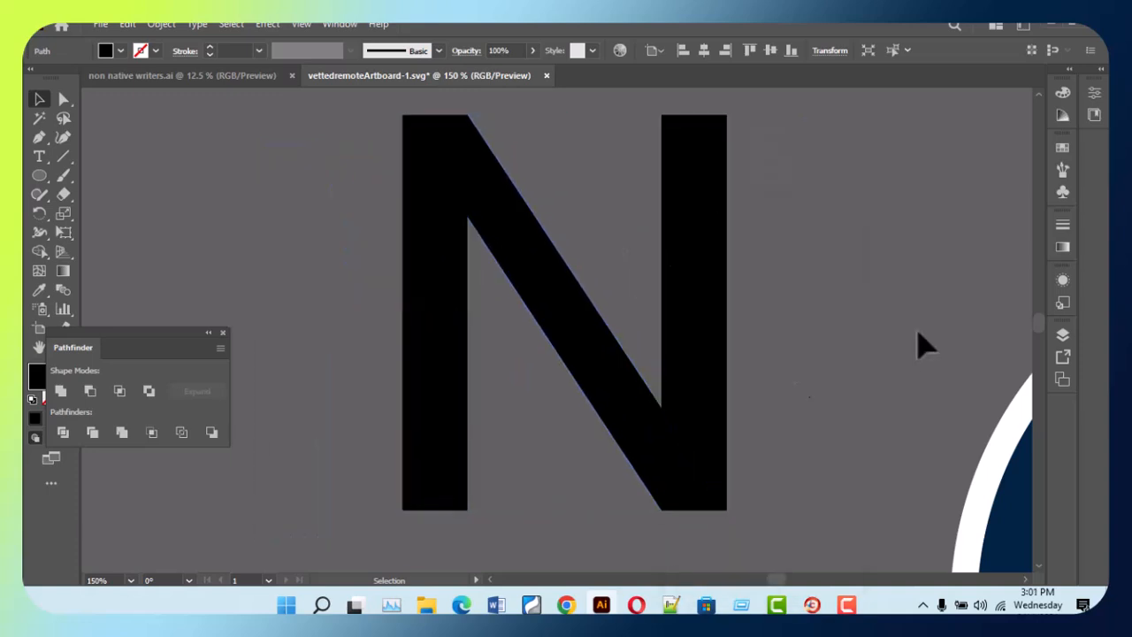
{"action": "left_click_drag", "start_coordinate": [674, 403], "coordinate": [624, 355]}
- Remove the N's right stem by deleting its two top anchor points
{"action": "key", "text": "a"}
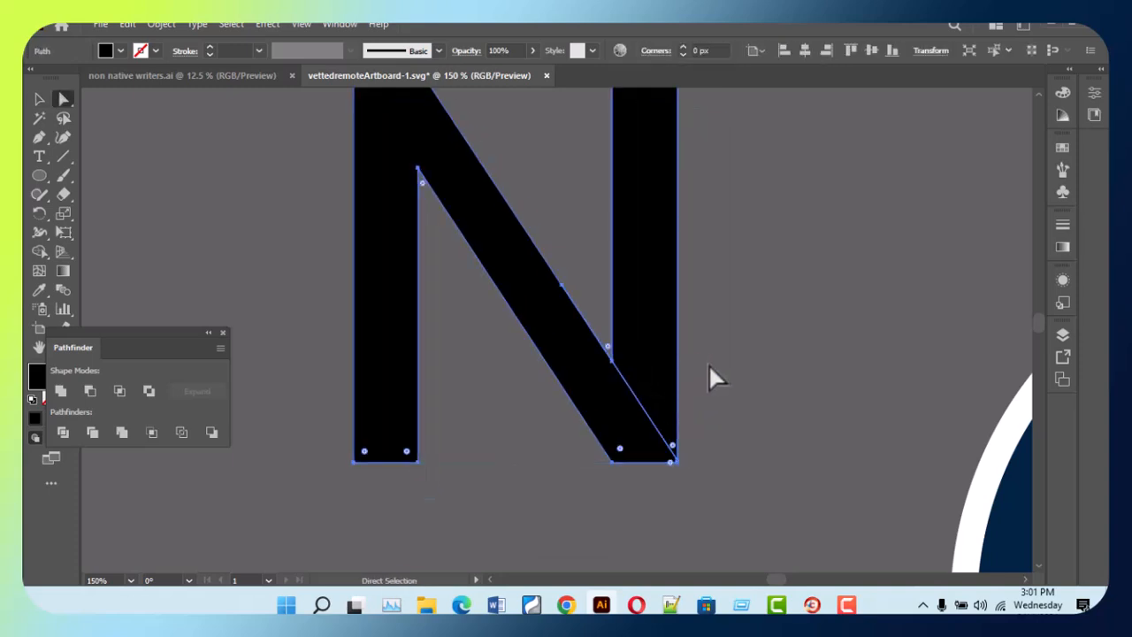
{"action": "scroll", "coordinate": [713, 372], "scroll_direction": "up", "scroll_amount": 2}
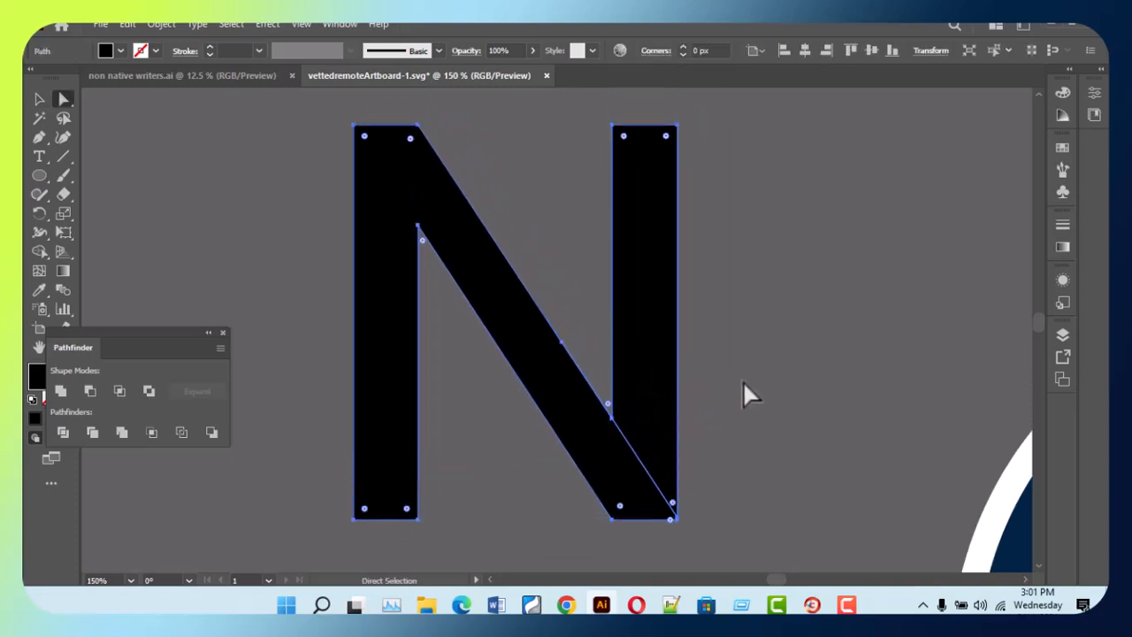
{"action": "key", "text": "minus"}
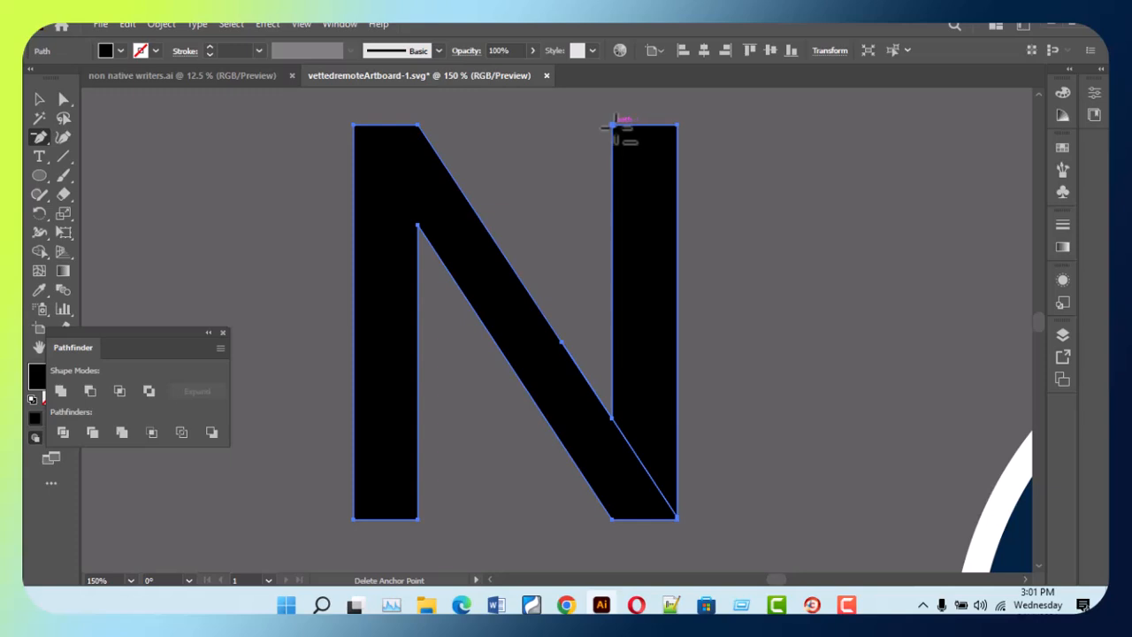
{"action": "left_click", "coordinate": [612, 124]}
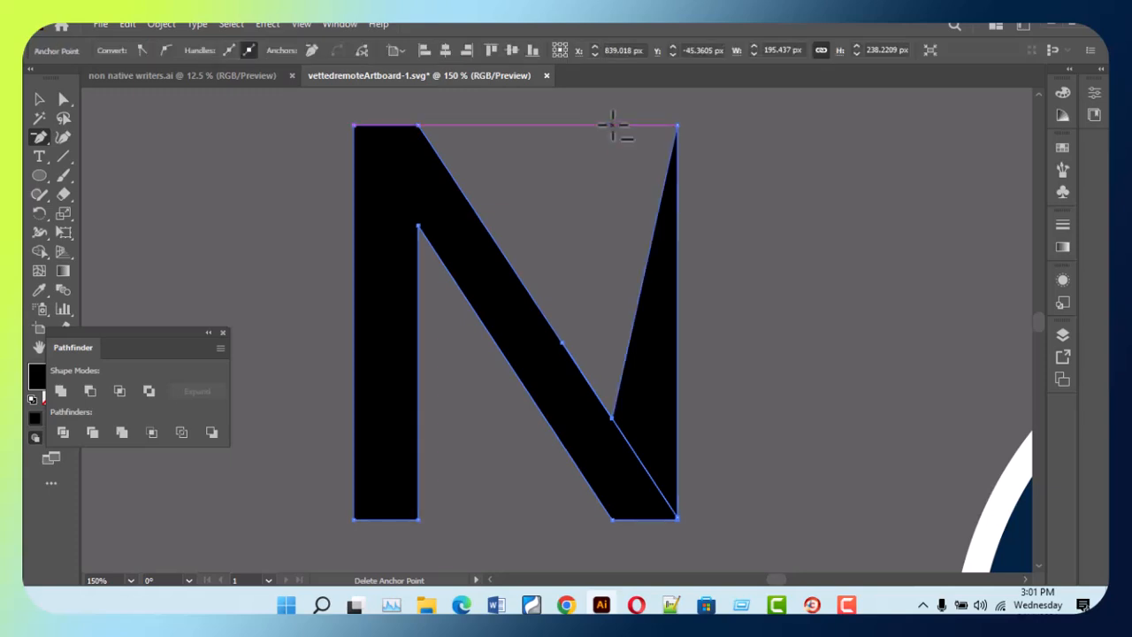
{"action": "left_click", "coordinate": [678, 125]}
{"action": "key", "text": "v"}
{"action": "scroll", "coordinate": [771, 303], "scroll_direction": "down", "scroll_amount": 2}
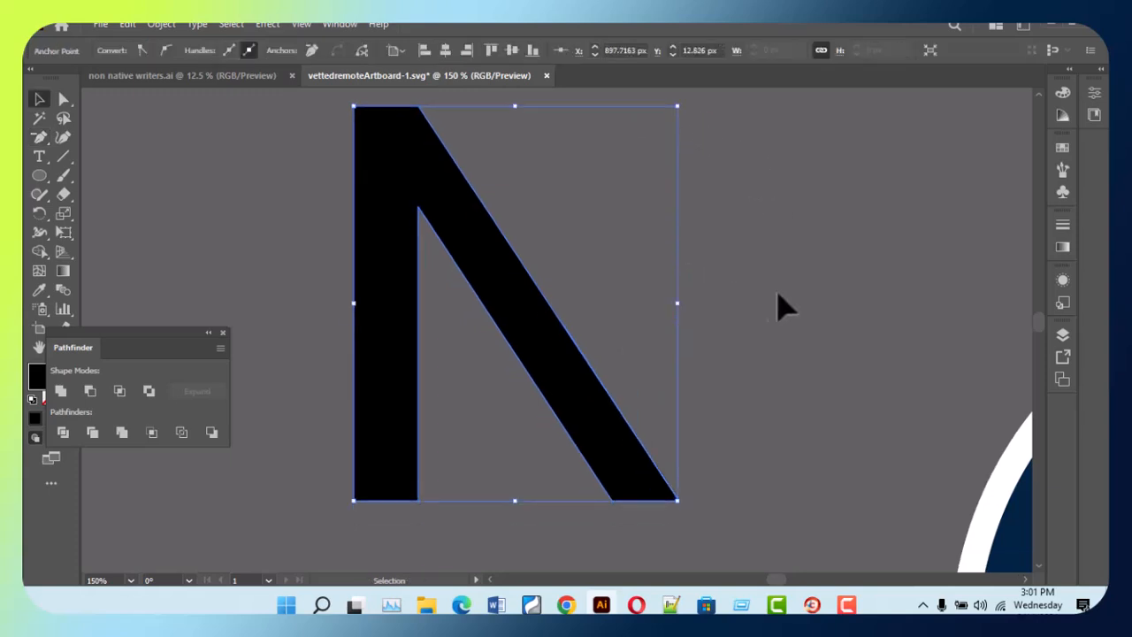
- Delete the surplus anchor point at the diagonal's lower-right tip to make it a sharp corner
{"action": "key", "text": "a"}
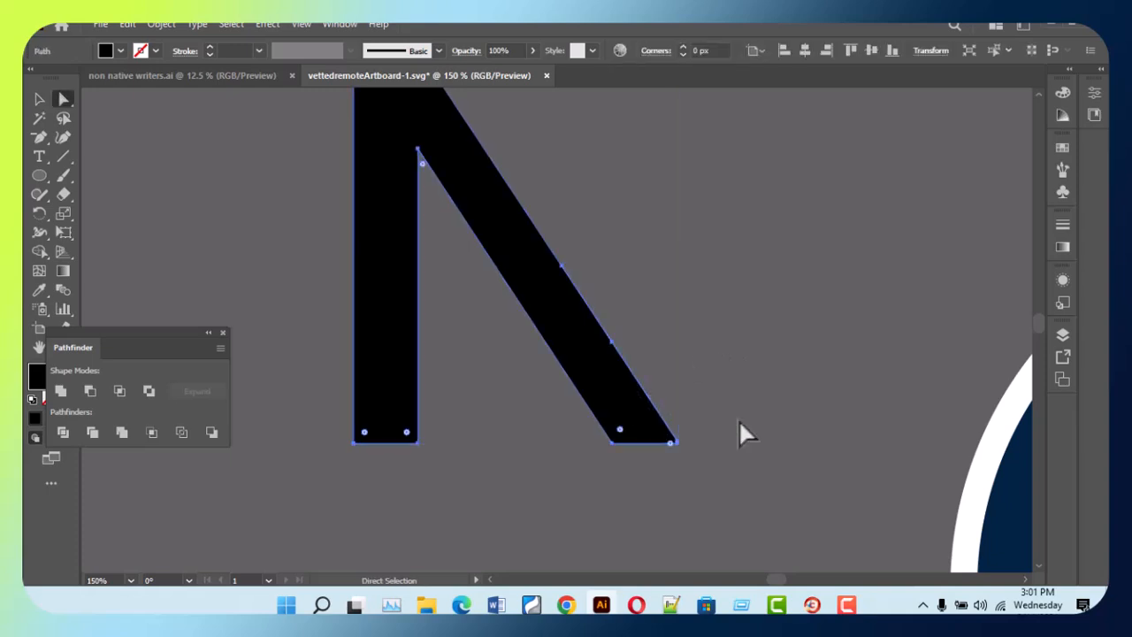
{"action": "key", "text": "z"}
{"action": "left_click", "coordinate": [682, 442]}
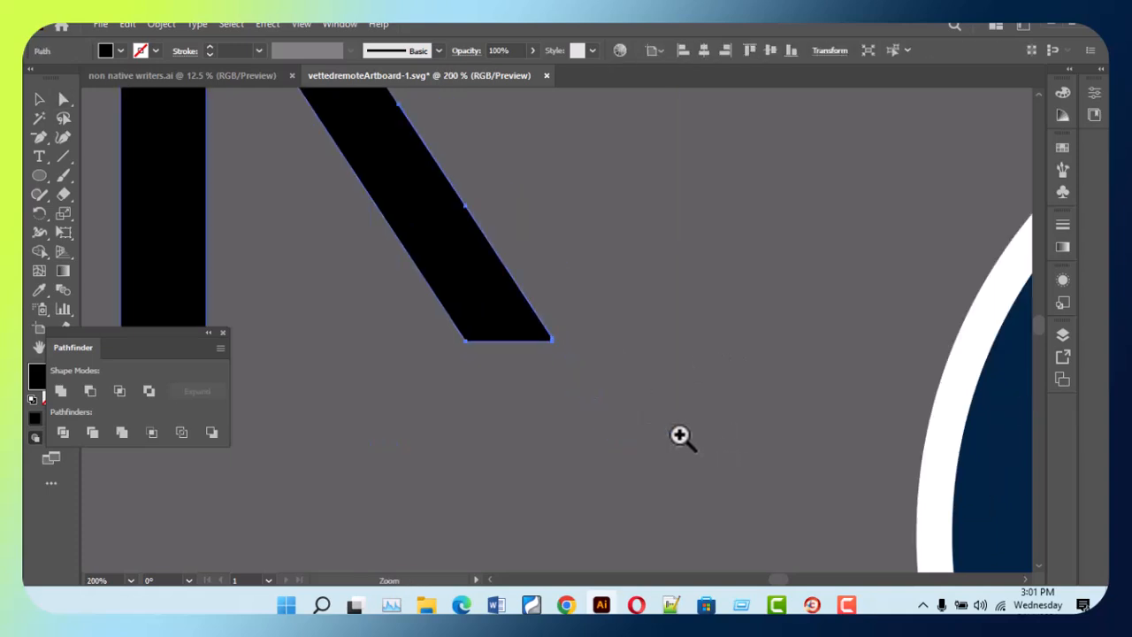
{"action": "left_click", "coordinate": [569, 322]}
{"action": "left_click_drag", "start_coordinate": [542, 332], "coordinate": [578, 334]}
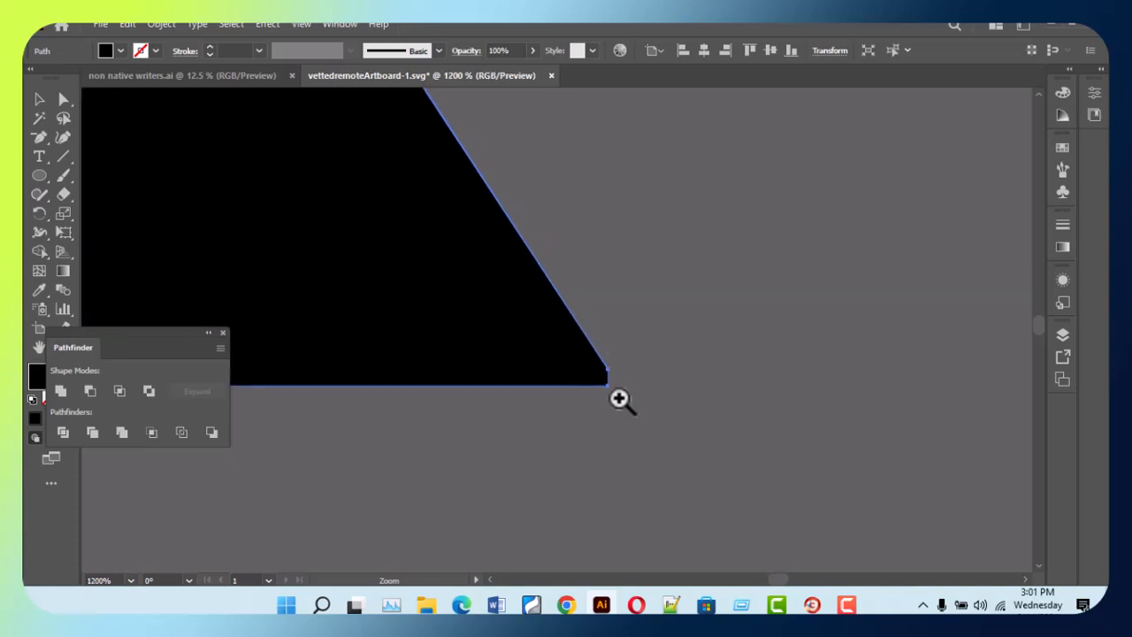
{"action": "key", "text": "minus"}
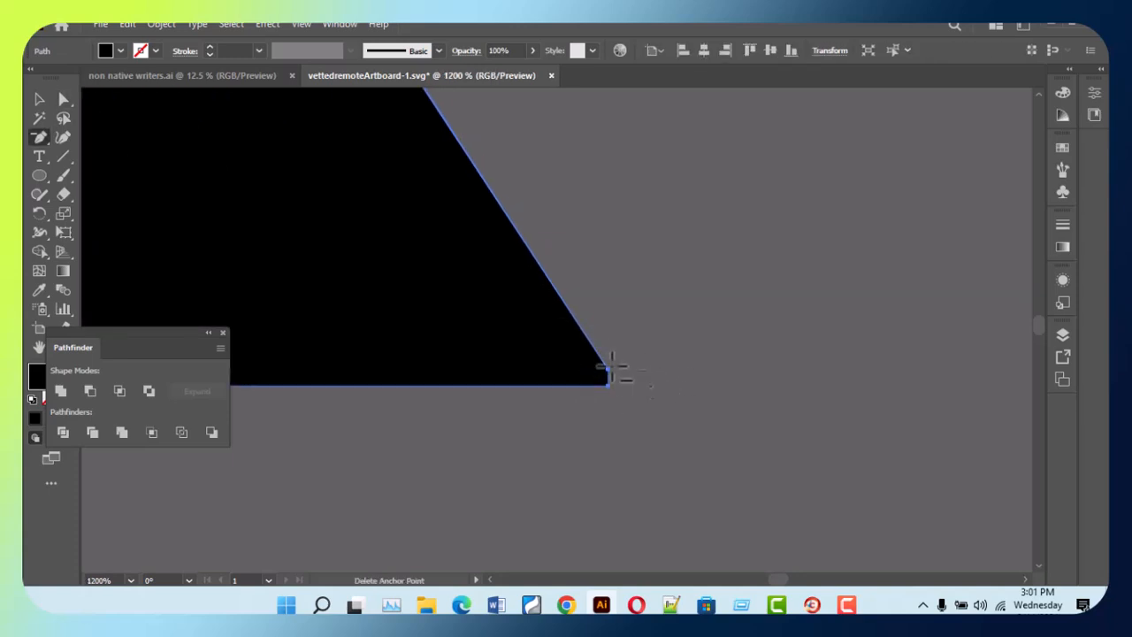
{"action": "left_click", "coordinate": [608, 370]}
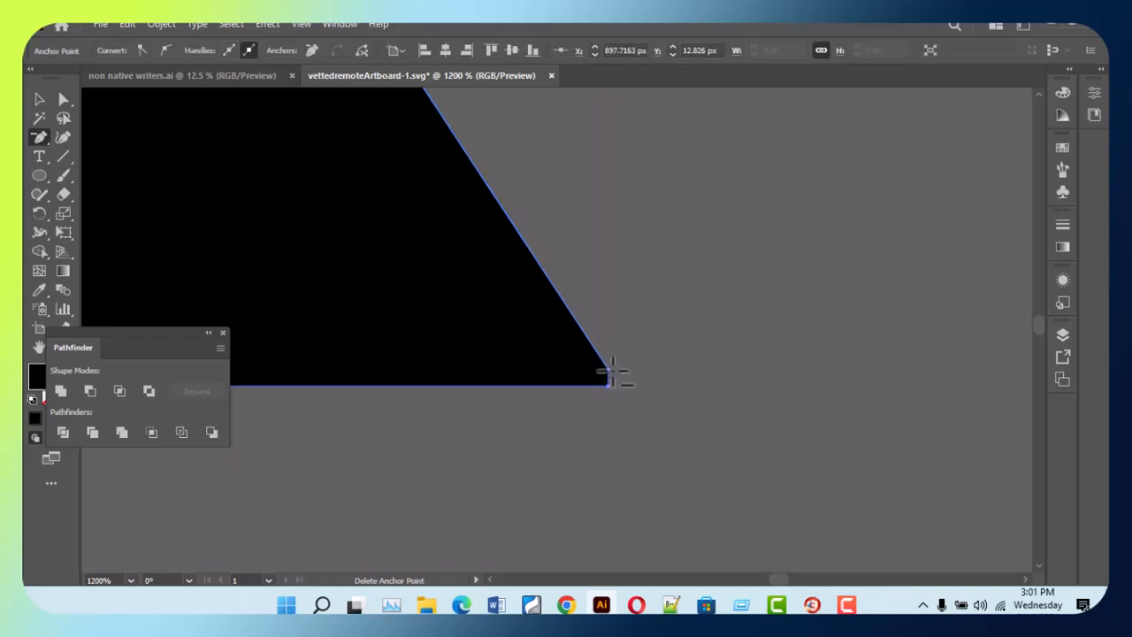
{"action": "left_click", "coordinate": [611, 370]}
- Examine the remaining N shape's bottom anchor points and its position and size values
{"action": "key", "text": "z"}
{"action": "left_click", "coordinate": [484, 317], "text": "alt"}
{"action": "left_click", "coordinate": [483, 316], "text": "alt"}
{"action": "left_click", "coordinate": [483, 316], "text": "alt"}
{"action": "scroll", "coordinate": [558, 326], "scroll_direction": "up", "scroll_amount": 2}
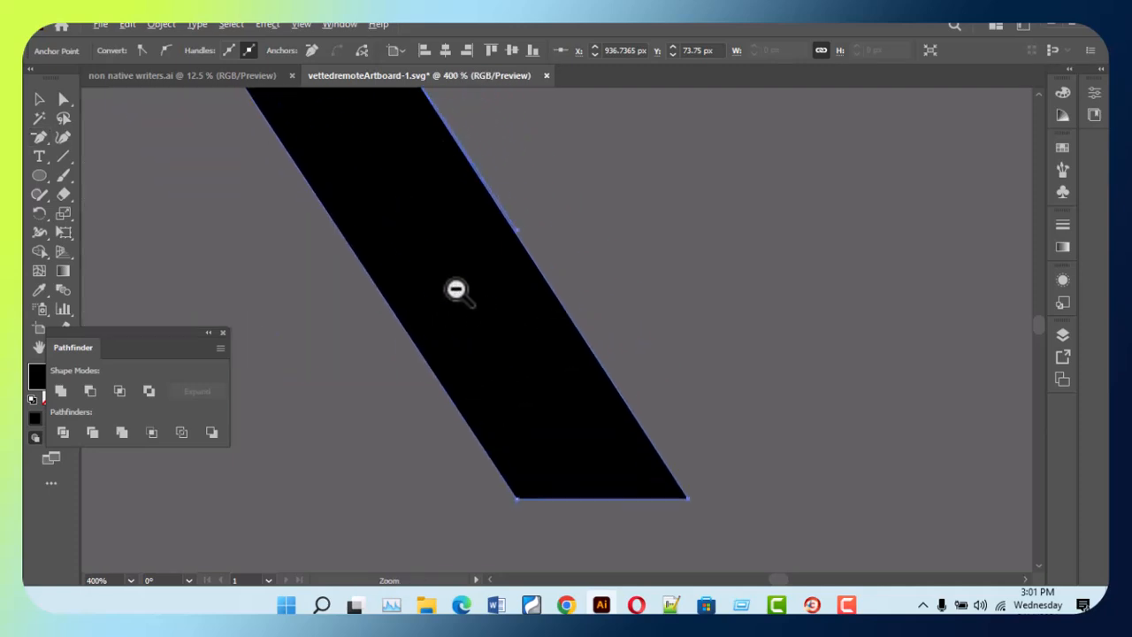
{"action": "left_click", "coordinate": [456, 291], "text": "alt"}
{"action": "scroll", "coordinate": [531, 309], "scroll_direction": "up", "scroll_amount": 2}
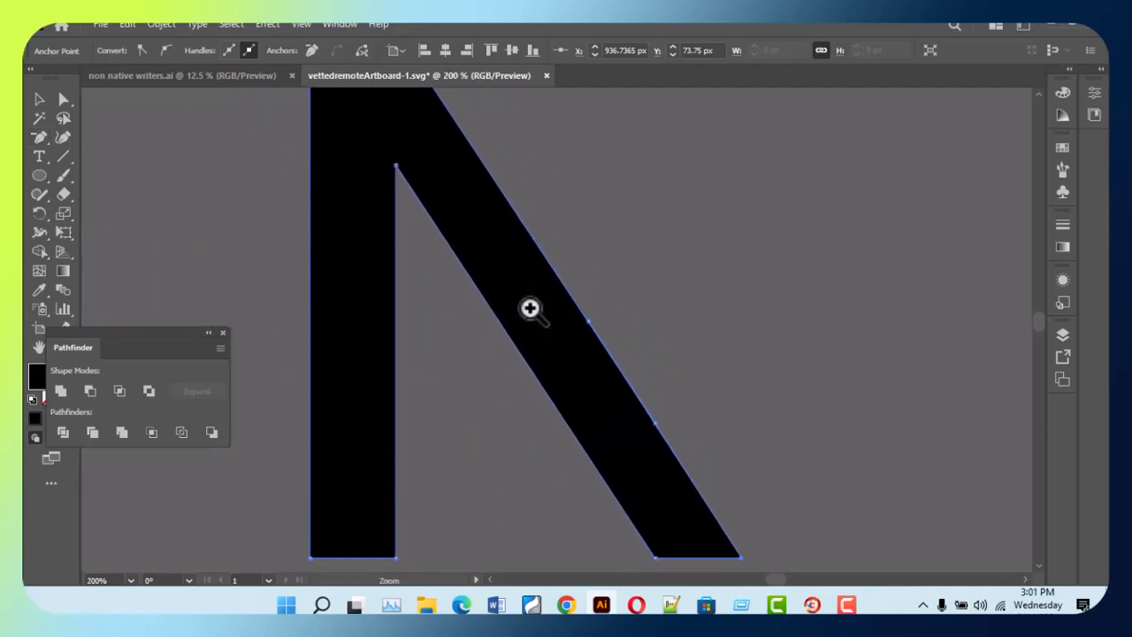
{"action": "scroll", "coordinate": [530, 307], "scroll_direction": "down", "scroll_amount": 2}
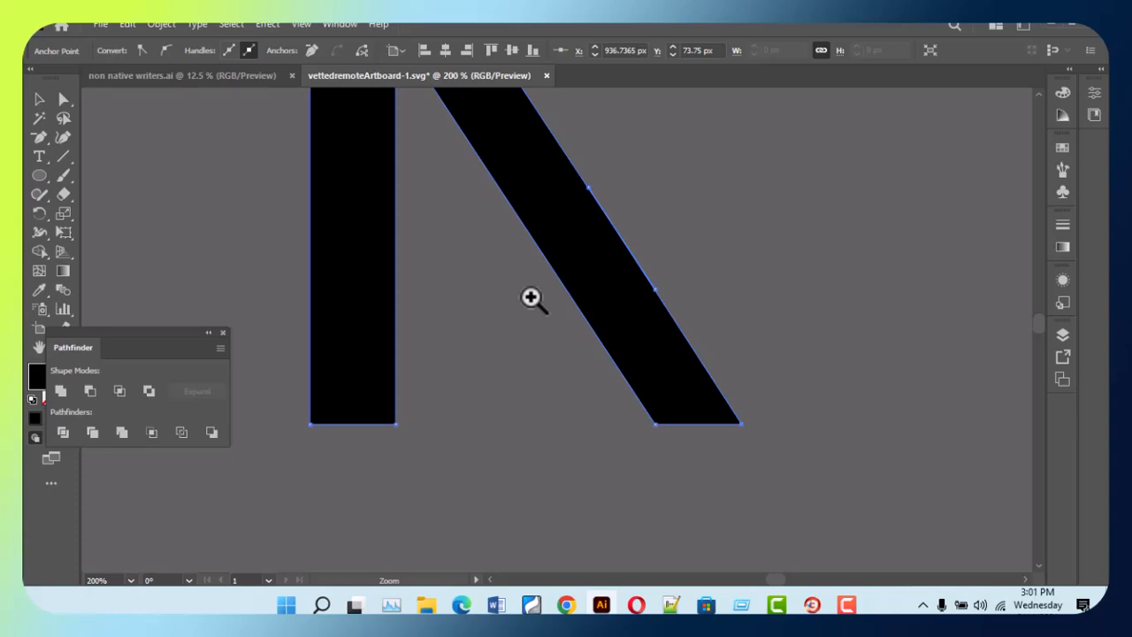
{"action": "key", "text": "v"}
{"action": "left_click", "coordinate": [523, 531]}
{"action": "left_click", "coordinate": [354, 405]}
{"action": "key", "text": "a"}
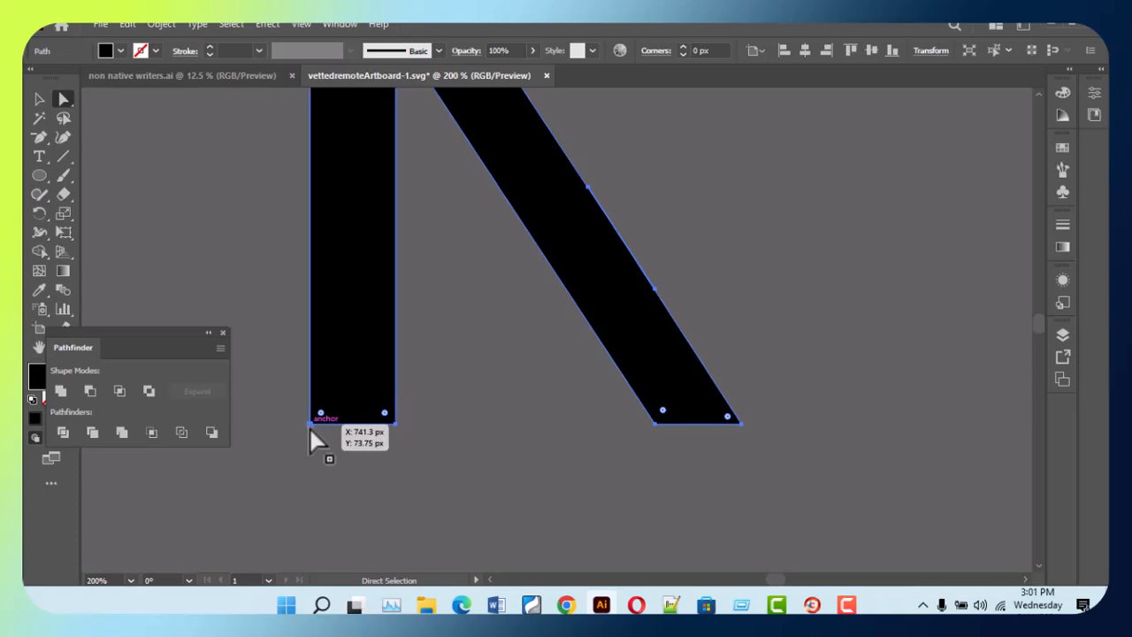
{"action": "left_click", "coordinate": [930, 55]}
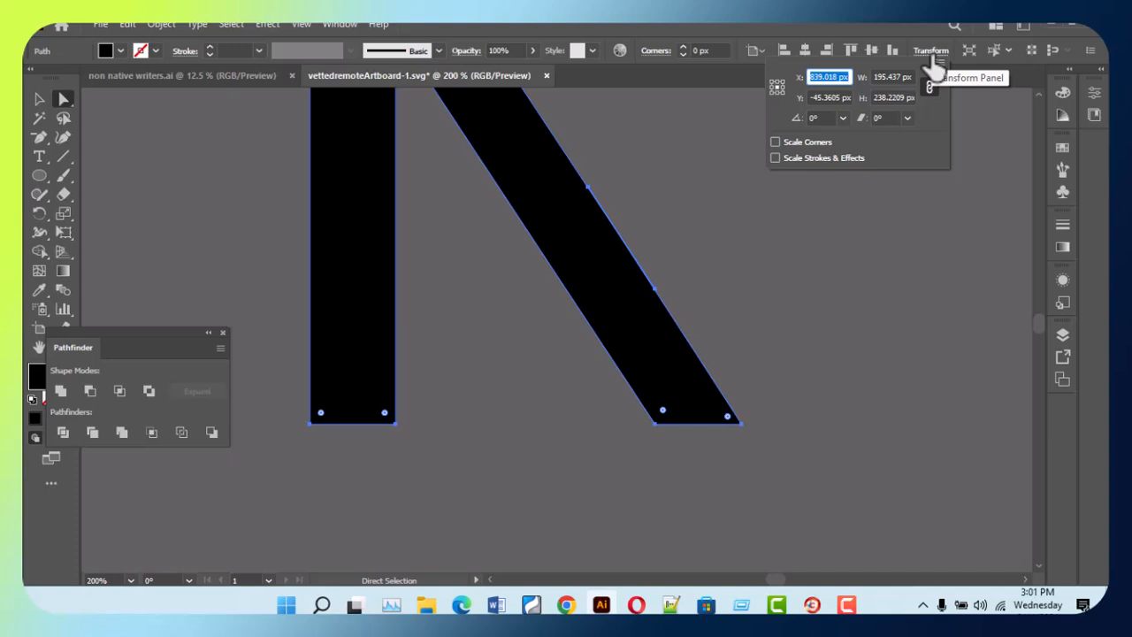
{"action": "left_click", "coordinate": [296, 390]}
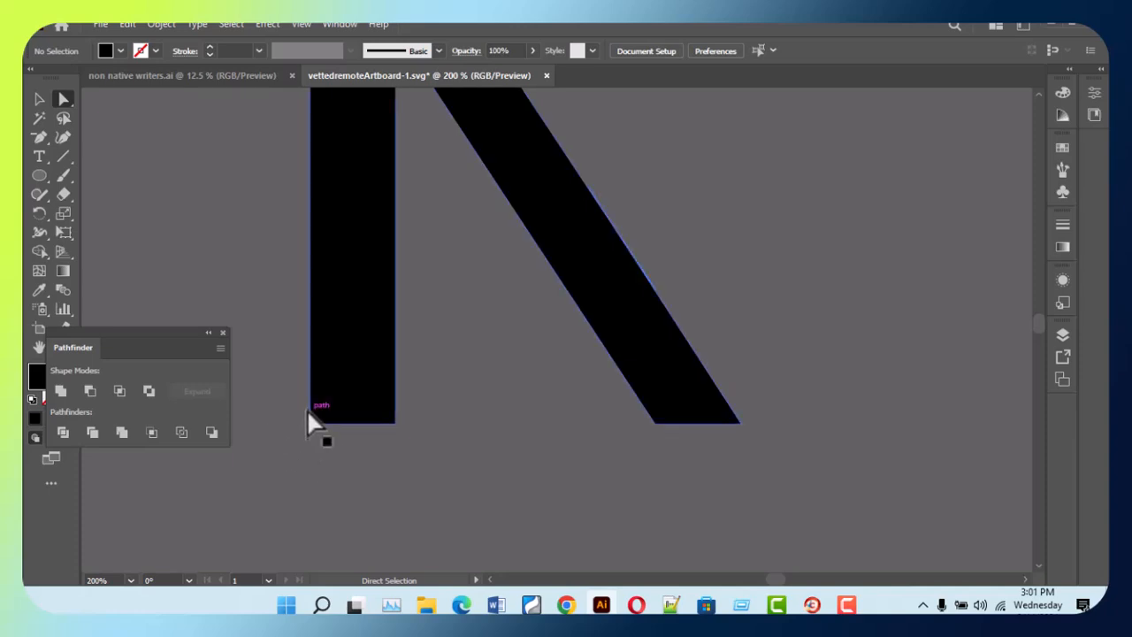
- Draw a straight Pen line along the bottom edge of the left stem, spanning the stem's full width
{"action": "key", "text": "p"}
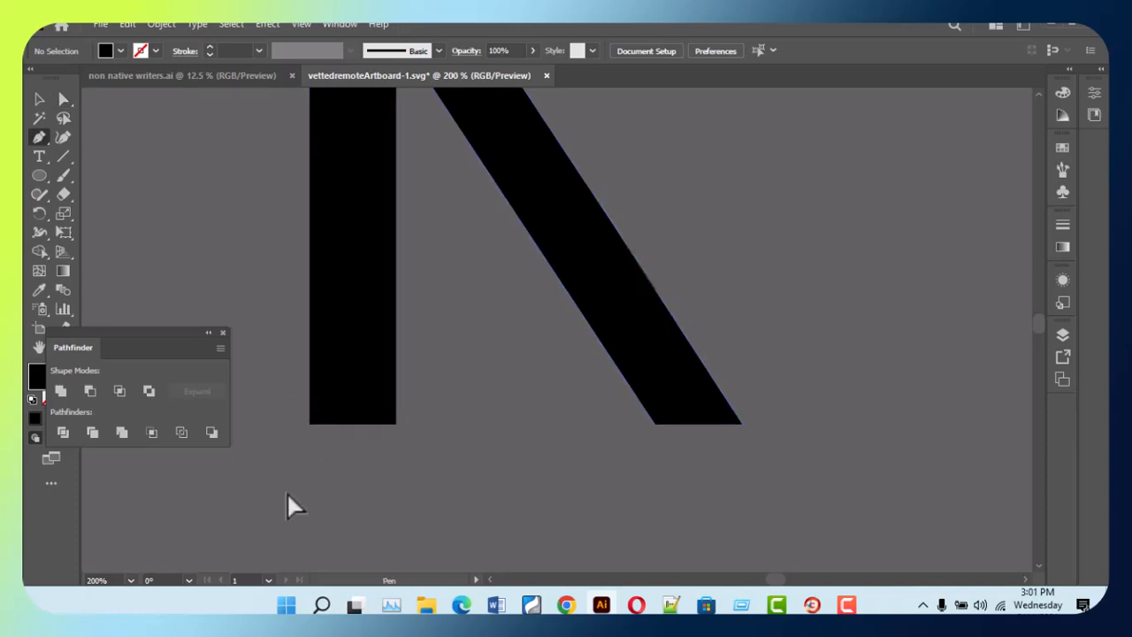
{"action": "left_click", "coordinate": [309, 424]}
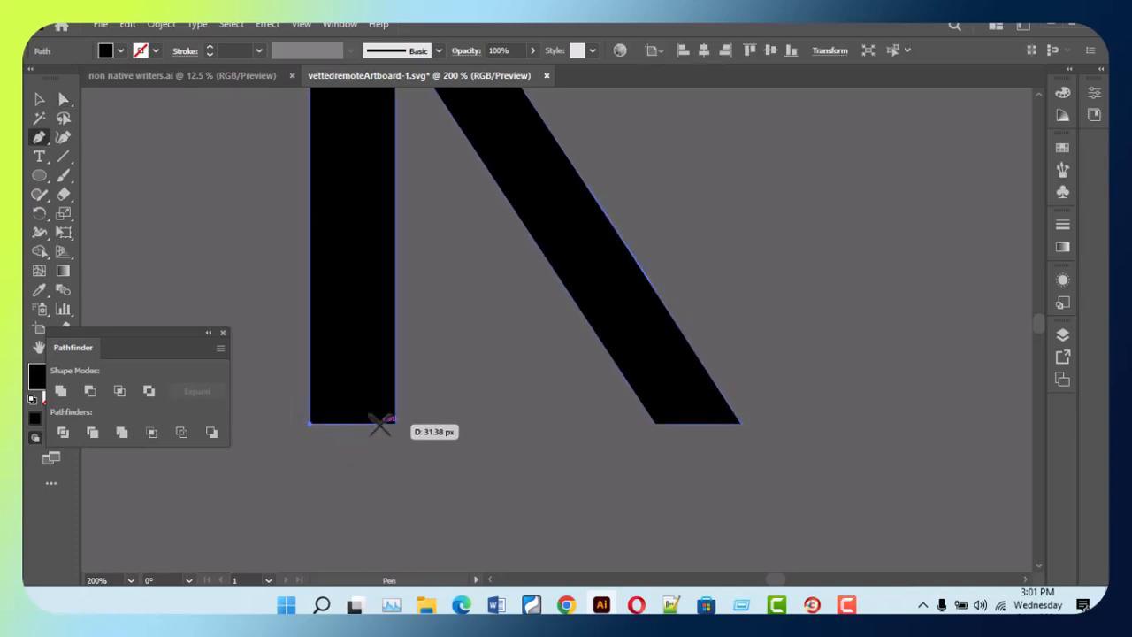
{"action": "left_click", "coordinate": [396, 425]}
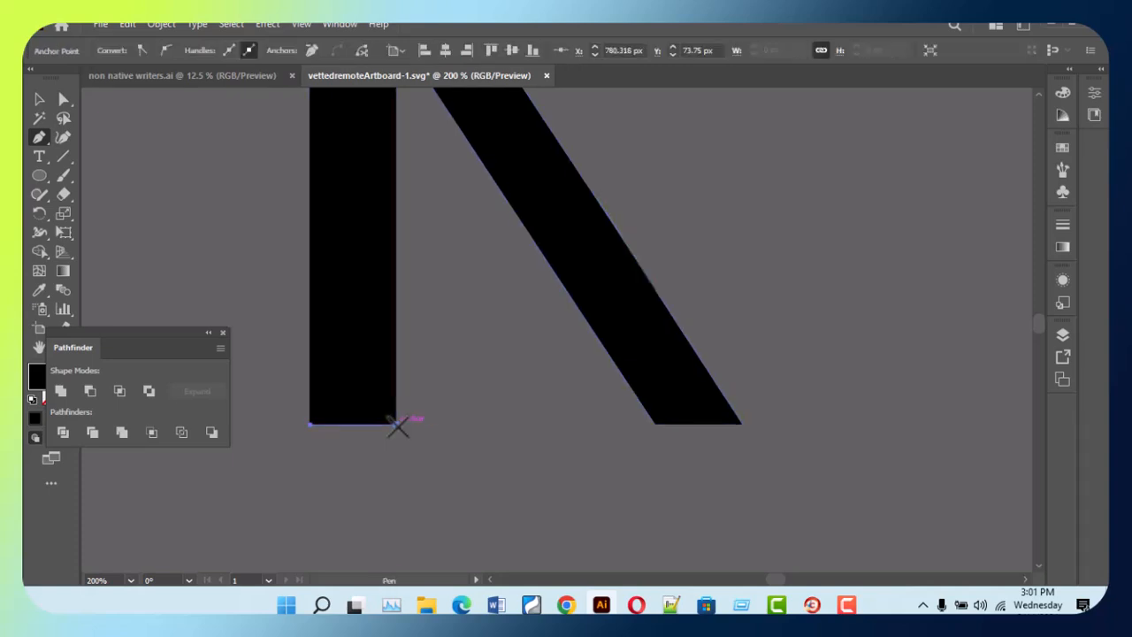
- Move the short horizontal line below the diagonal's lower end and give it a 1 pt black stroke with no fill
{"action": "key", "text": "v"}
{"action": "left_click", "coordinate": [440, 522]}
{"action": "left_click_drag", "start_coordinate": [407, 500], "coordinate": [690, 524]}
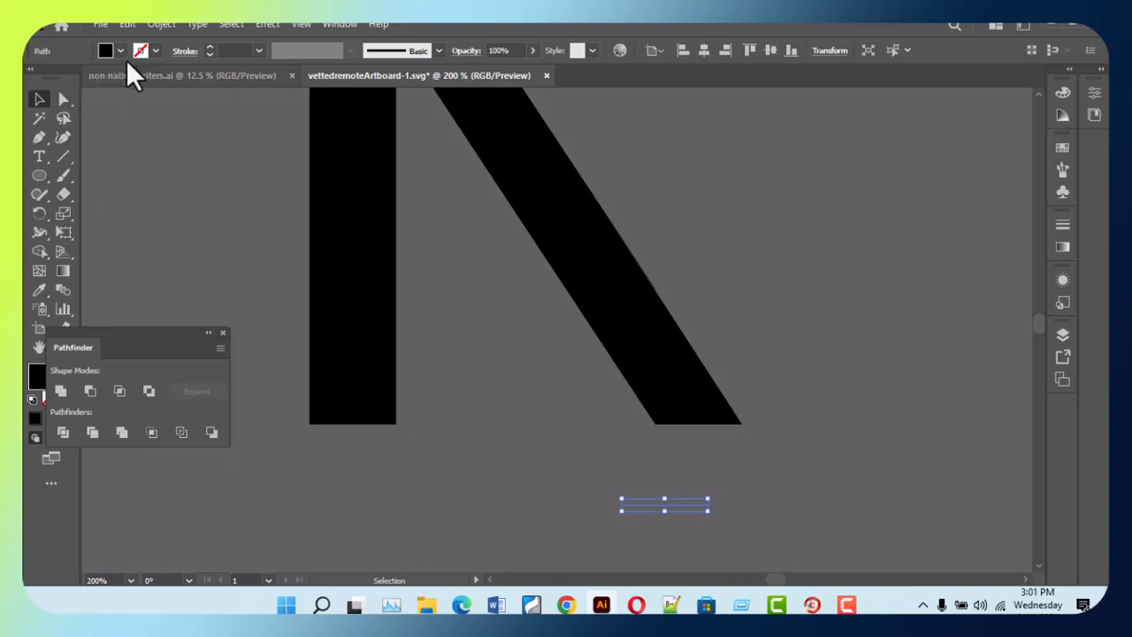
{"action": "key", "text": "shift+x"}
{"action": "left_click", "coordinate": [751, 474]}
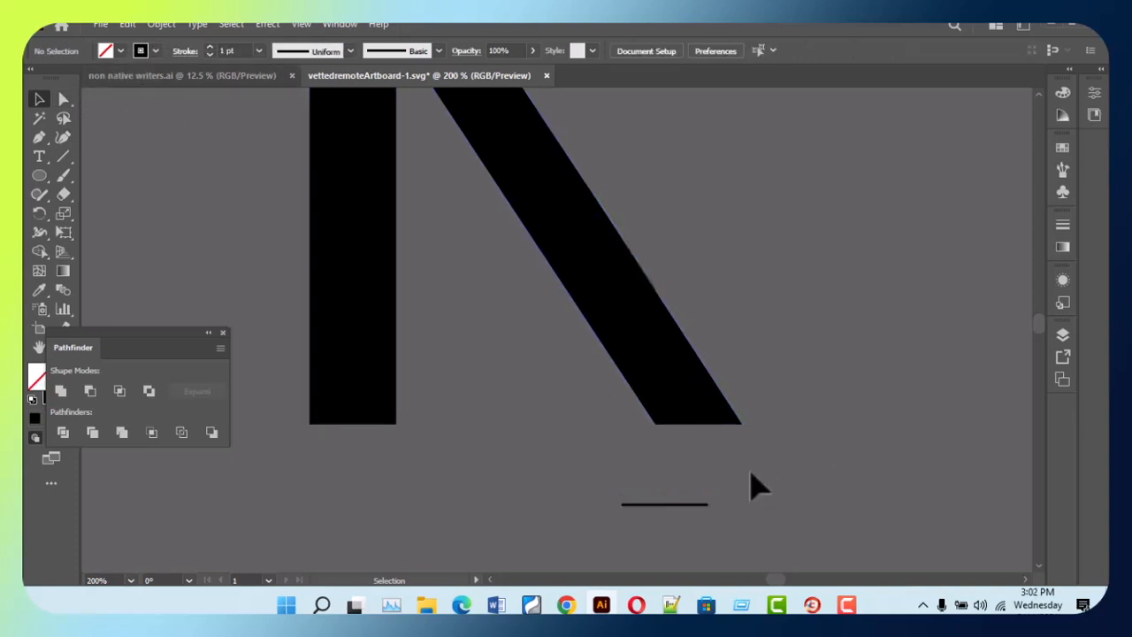
- Place the short line on the diagonal's bottom edge and change its stroke to white (FFFFFF)
{"action": "left_click_drag", "start_coordinate": [660, 505], "coordinate": [698, 430]}
{"action": "left_click", "coordinate": [700, 473]}
{"action": "left_click", "coordinate": [698, 424]}
{"action": "left_click", "coordinate": [156, 49]}
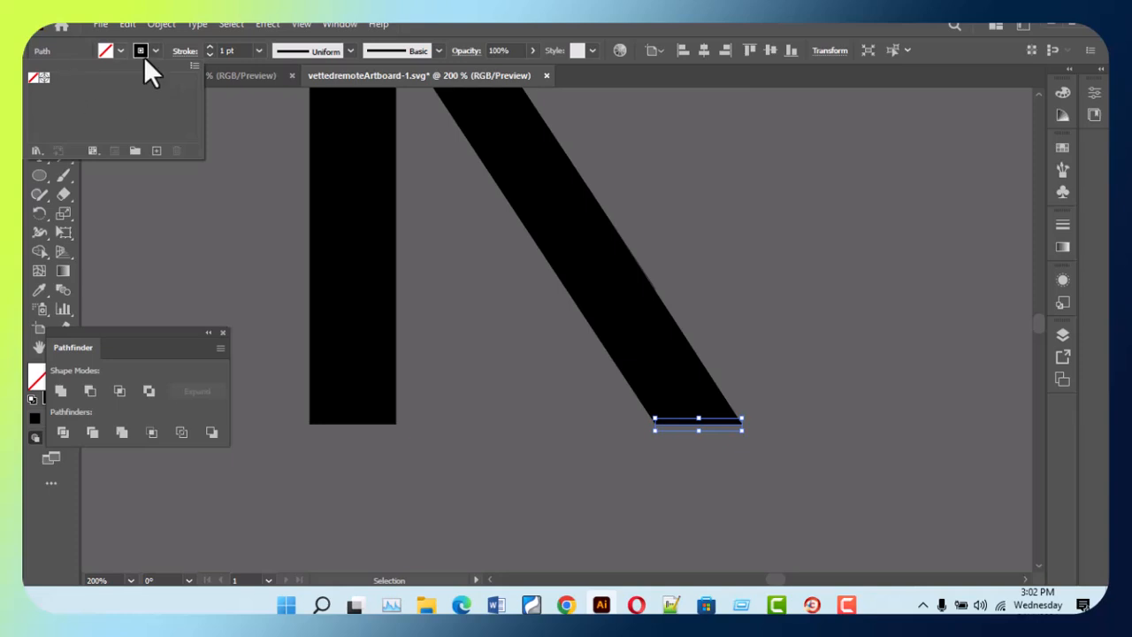
{"action": "left_click", "coordinate": [142, 51]}
{"action": "left_click", "coordinate": [143, 51], "text": "shift"}
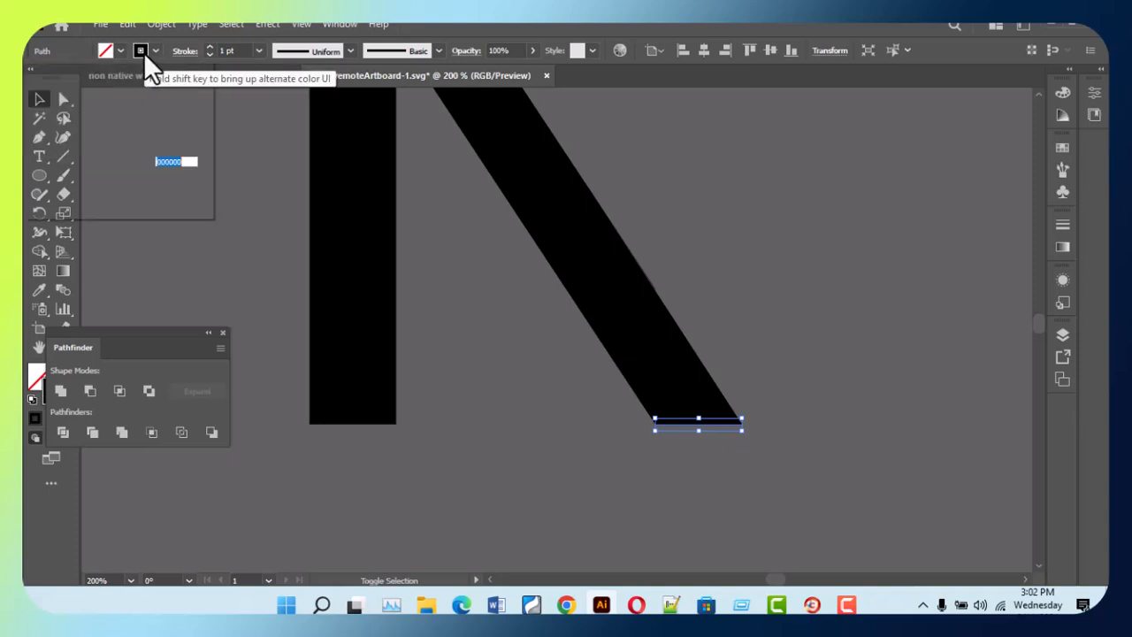
{"action": "left_click", "coordinate": [53, 162]}
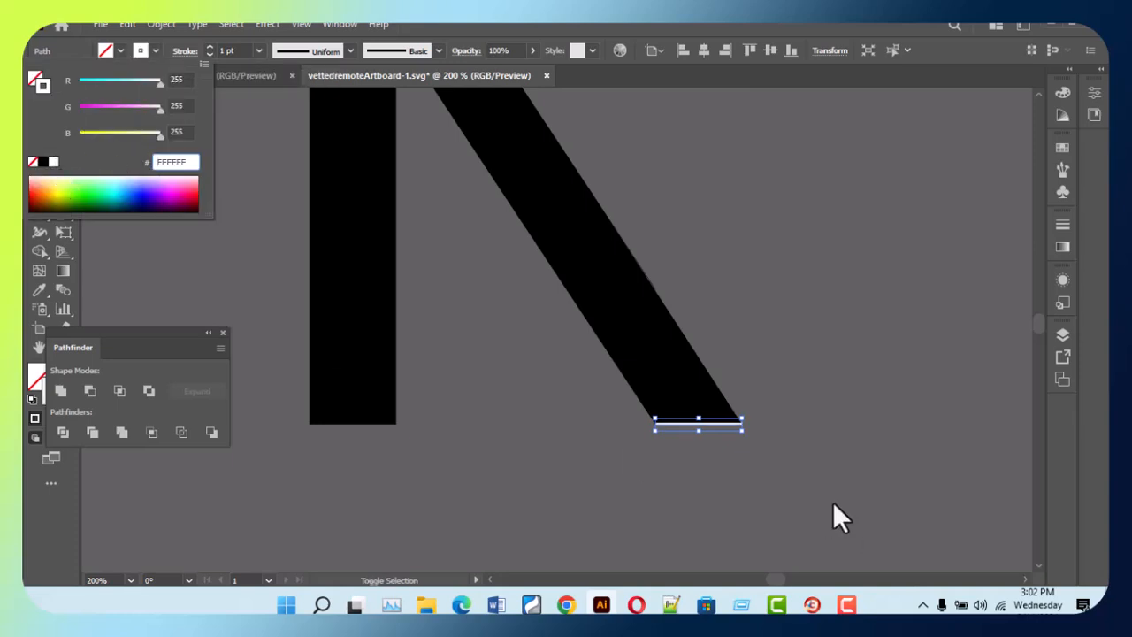
{"action": "key", "text": "Escape"}
{"action": "left_click", "coordinate": [796, 505]}
- Compare the white line's length with the diagonal's bottom edge up close, lining the two up
{"action": "key", "text": "z"}
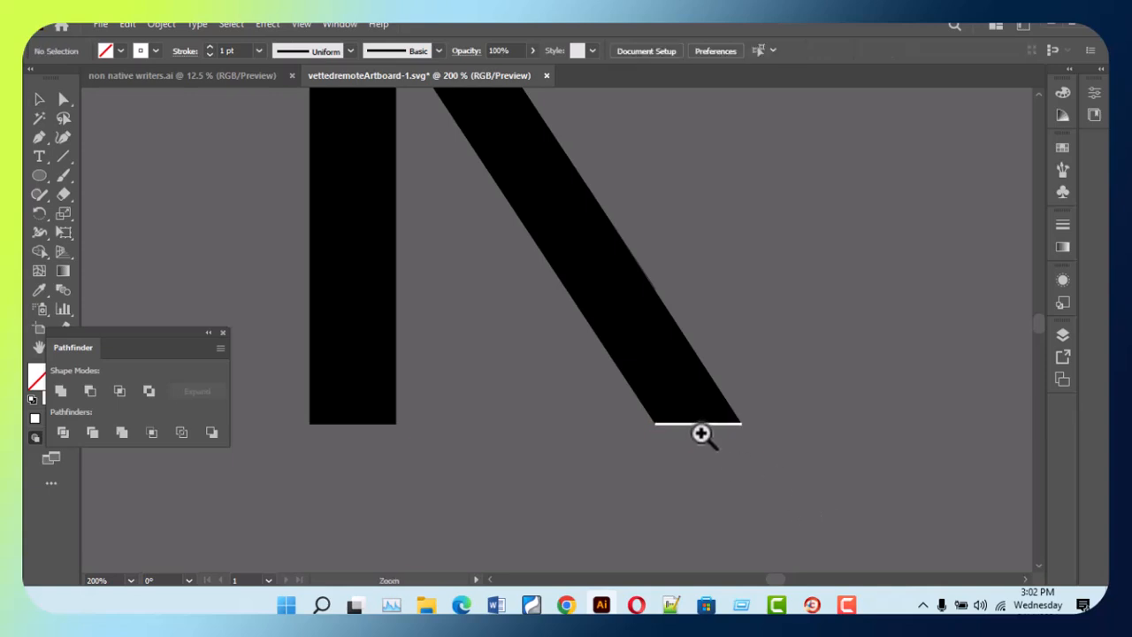
{"action": "left_click", "coordinate": [700, 434]}
{"action": "left_click", "coordinate": [580, 307]}
{"action": "left_click", "coordinate": [538, 318]}
{"action": "left_click", "coordinate": [538, 334]}
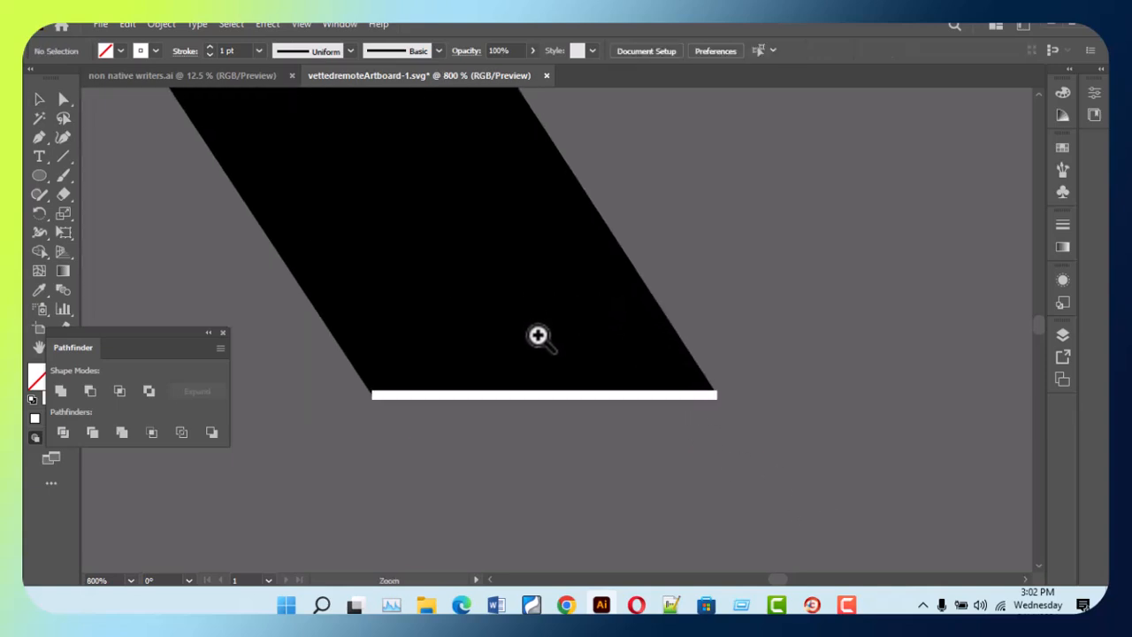
{"action": "left_click", "coordinate": [538, 334]}
{"action": "key", "text": "v"}
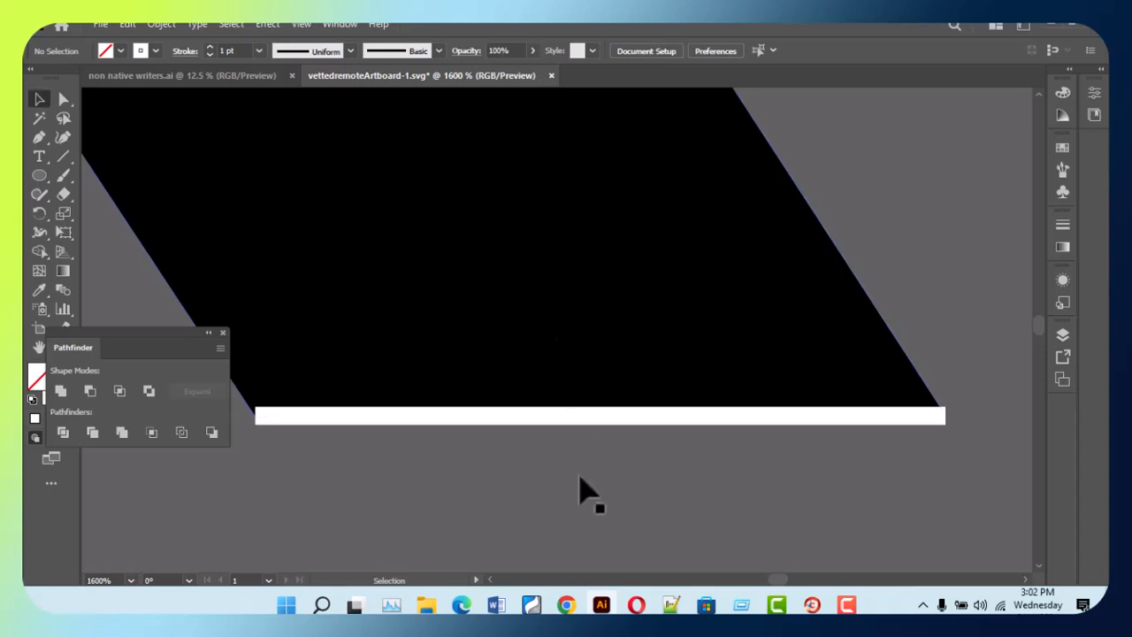
{"action": "mouse_move", "coordinate": [593, 414]}
{"action": "left_mouse_down"}
{"action": "mouse_move", "coordinate": [599, 455]}
{"action": "mouse_move", "coordinate": [592, 426]}
{"action": "left_mouse_up"}
- Move the white measuring line away from the diagonal and delete it
{"action": "key", "text": "z"}
{"action": "left_click", "coordinate": [469, 302], "text": "alt"}
{"action": "left_click", "coordinate": [469, 303], "text": "alt"}
{"action": "left_click", "coordinate": [469, 303], "text": "alt"}
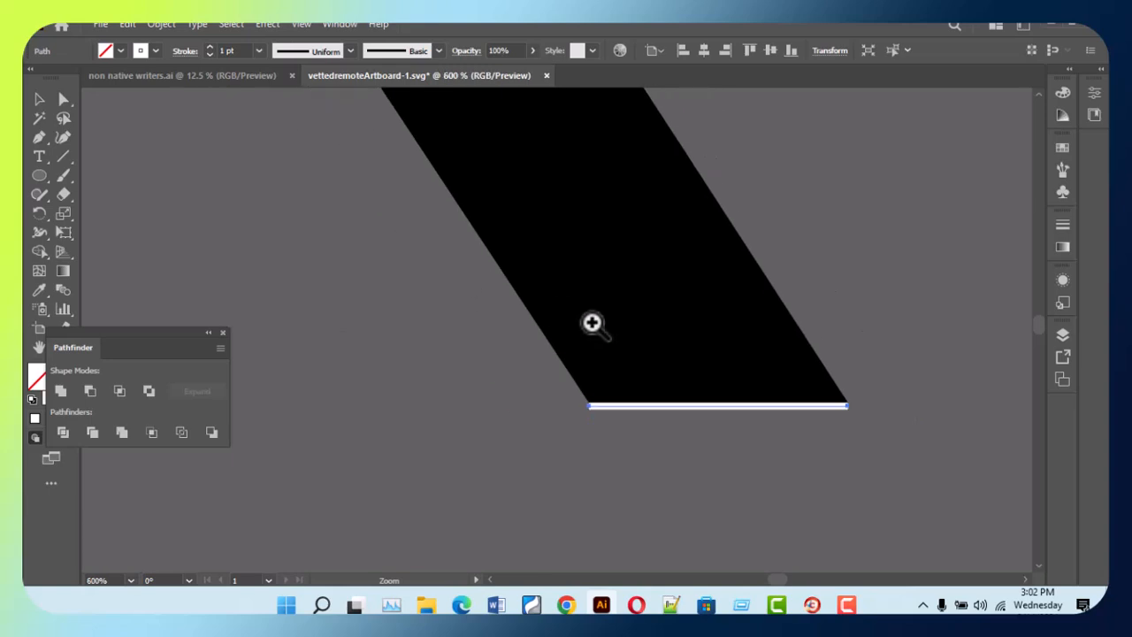
{"action": "left_click", "coordinate": [575, 284], "text": "alt"}
{"action": "left_click", "coordinate": [574, 283], "text": "alt"}
{"action": "left_click", "coordinate": [505, 293], "text": "alt"}
{"action": "left_click", "coordinate": [540, 312], "text": "alt"}
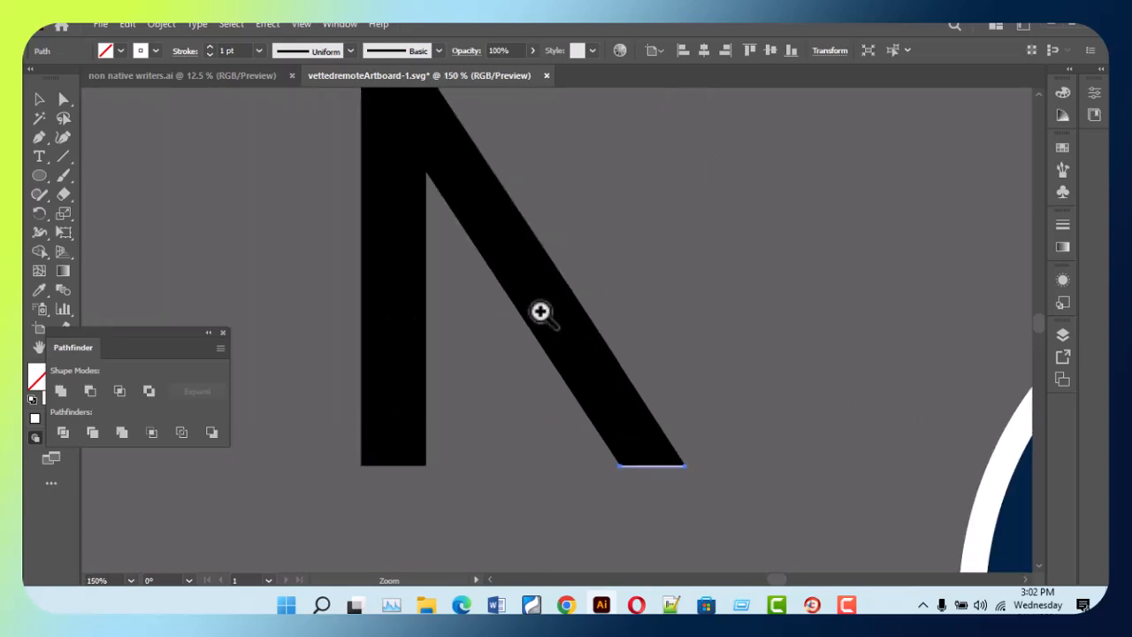
{"action": "left_click", "coordinate": [540, 311], "text": "alt"}
{"action": "key", "text": "v"}
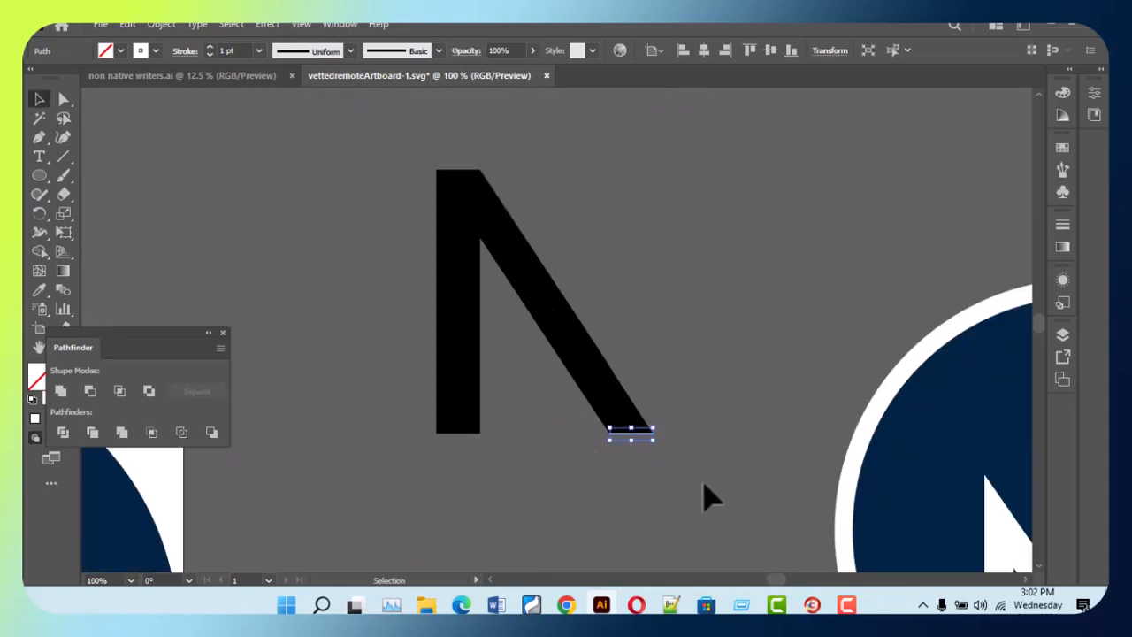
{"action": "left_click_drag", "start_coordinate": [635, 434], "coordinate": [775, 385]}
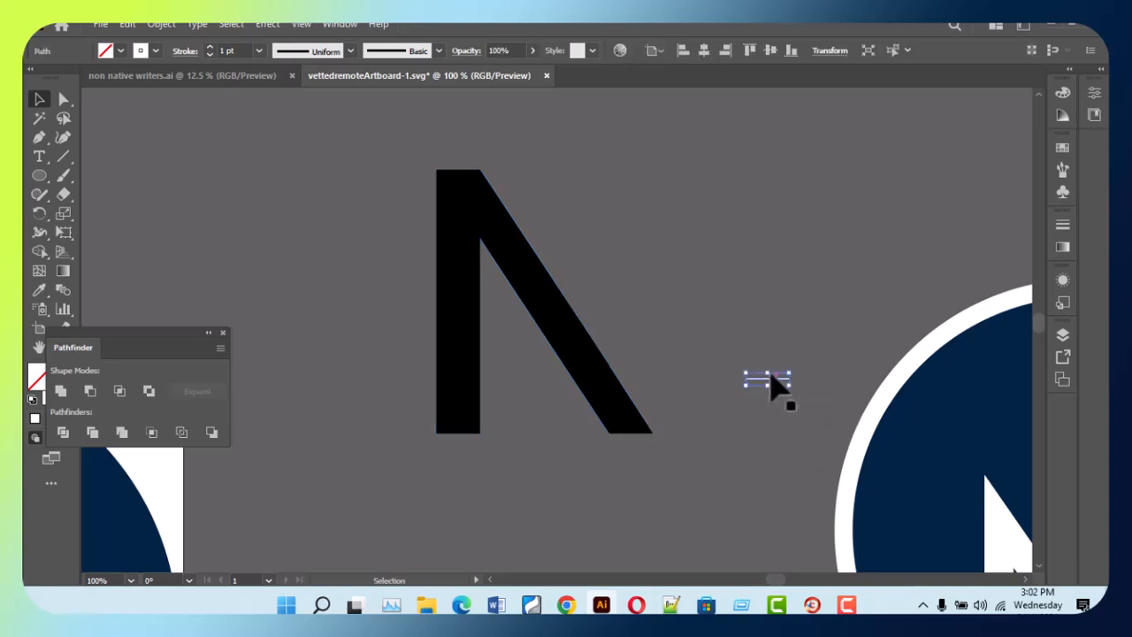
{"action": "key", "text": "Delete"}
- Duplicate the black half-N shape to a spot above the original and rotate the copy 180 degrees
{"action": "key", "text": "z"}
{"action": "left_click", "coordinate": [652, 353], "text": "alt"}
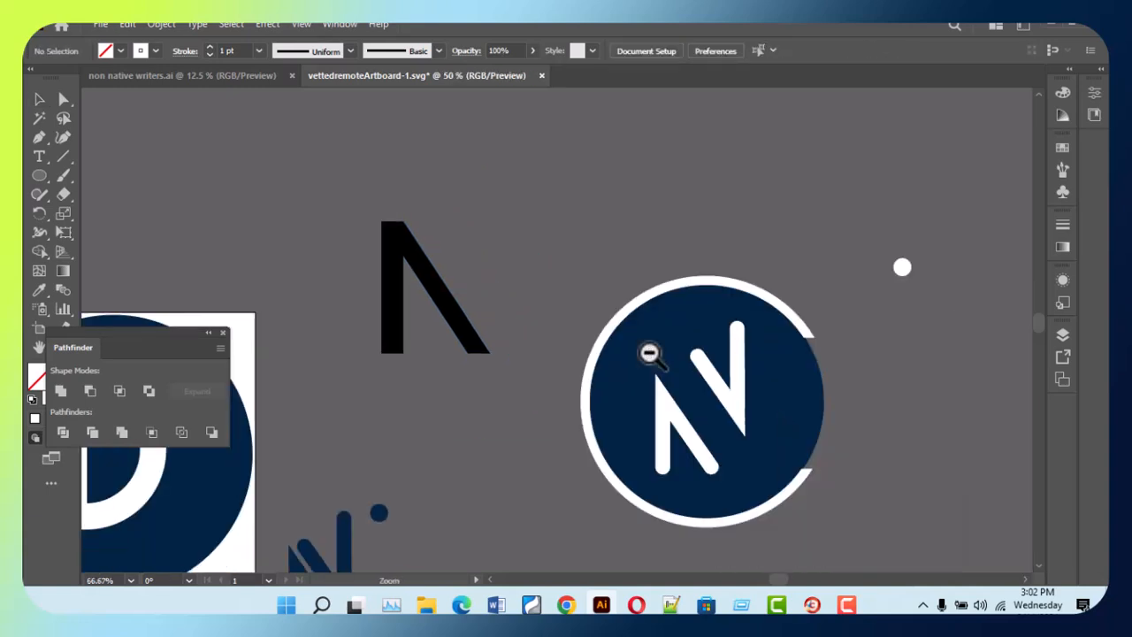
{"action": "key", "text": "v"}
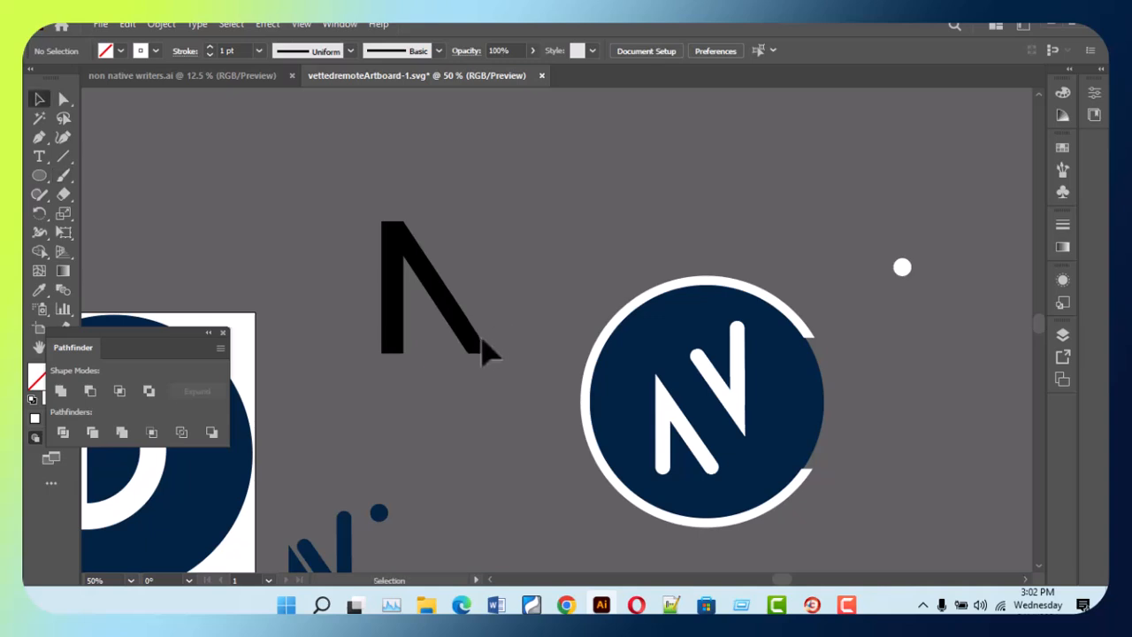
{"action": "left_click", "coordinate": [485, 348]}
{"action": "left_click_drag", "start_coordinate": [472, 357], "coordinate": [537, 196]}
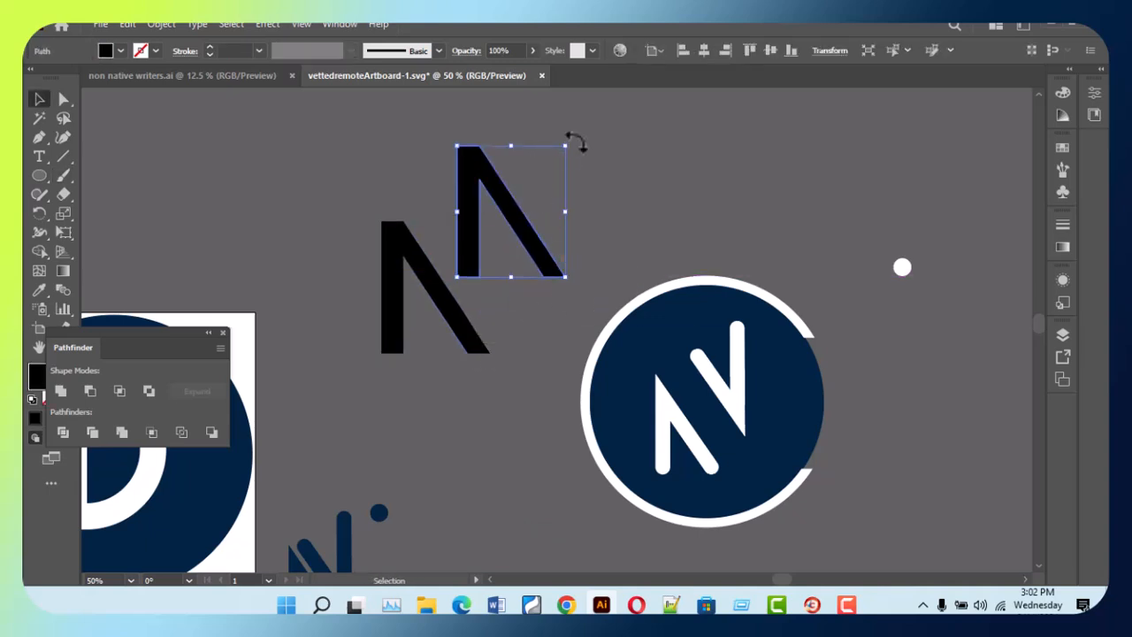
{"action": "left_click_drag", "start_coordinate": [573, 137], "coordinate": [477, 310]}
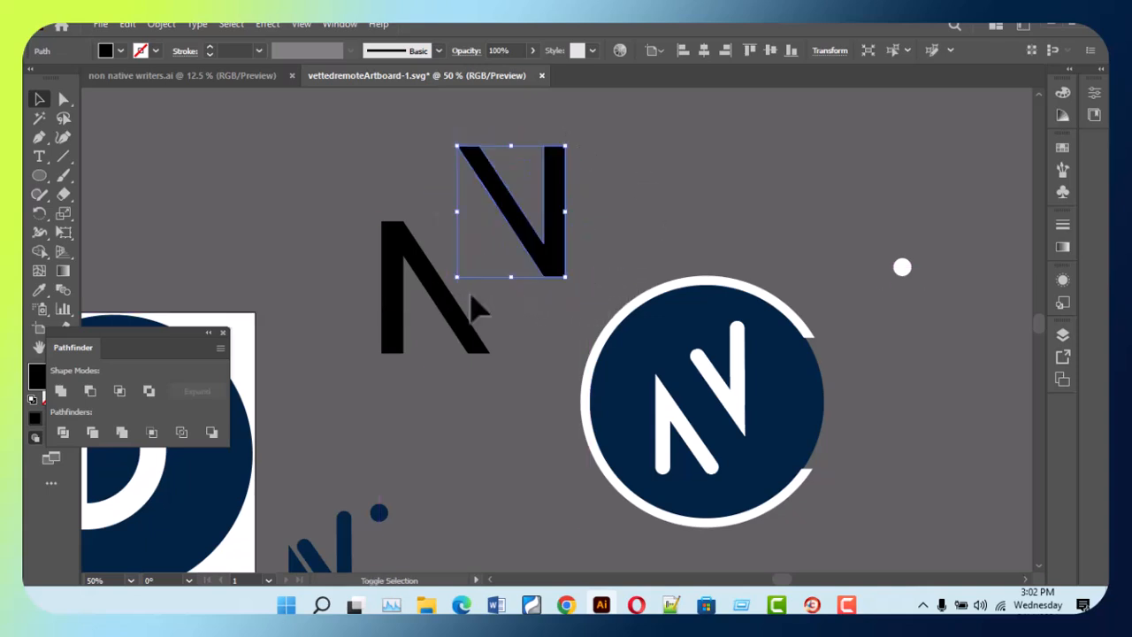
{"action": "left_click", "coordinate": [624, 250]}
- Position the rotated copy beside the original to form a split N and align the two halves by their bottom edges
{"action": "left_click_drag", "start_coordinate": [566, 260], "coordinate": [522, 334]}
{"action": "left_click", "coordinate": [587, 295]}
{"action": "left_click_drag", "start_coordinate": [418, 191], "coordinate": [522, 477]}
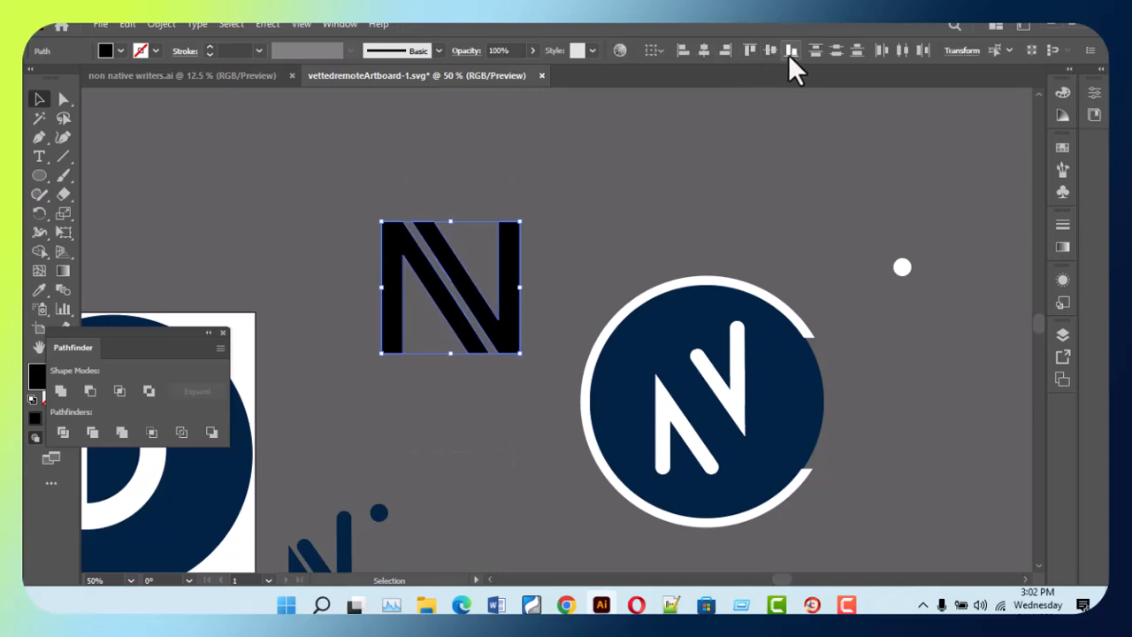
{"action": "left_click", "coordinate": [584, 274]}
- Nudge the right half of the black N horizontally to leave a slightly wider diagonal gap between the halves
{"action": "left_click", "coordinate": [489, 319]}
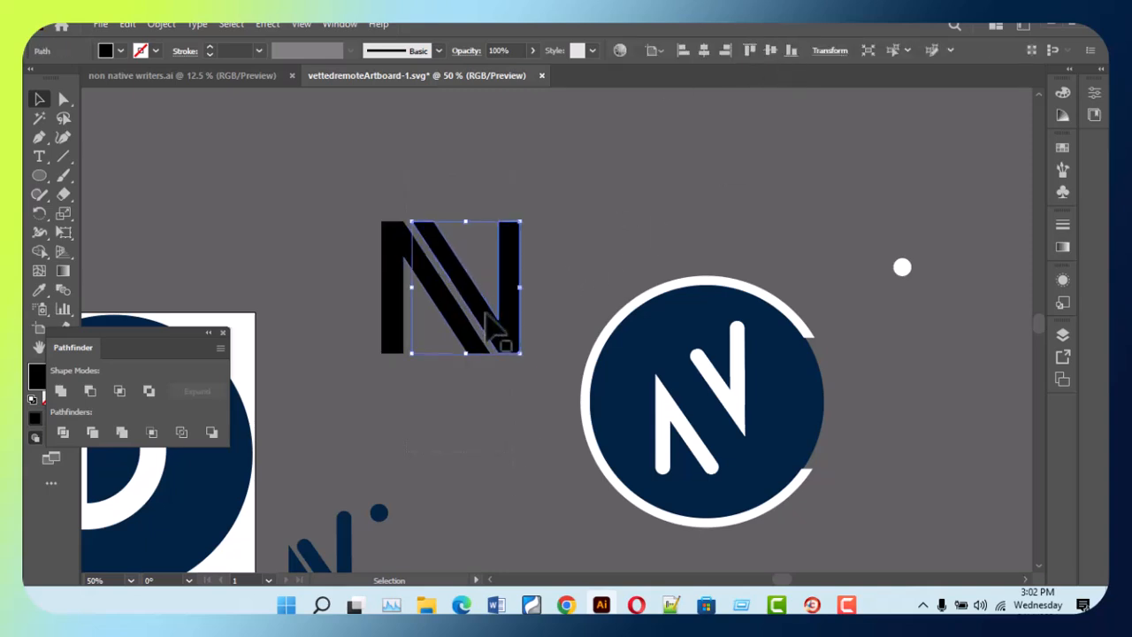
{"action": "key", "text": "Left"}
{"action": "key", "text": "Left"}
{"action": "key", "text": "Left"}
{"action": "key", "text": "Left"}
{"action": "key", "text": "Left"}
{"action": "key", "text": "Left"}
{"action": "key", "text": "Left"}
{"action": "key", "text": "Left"}
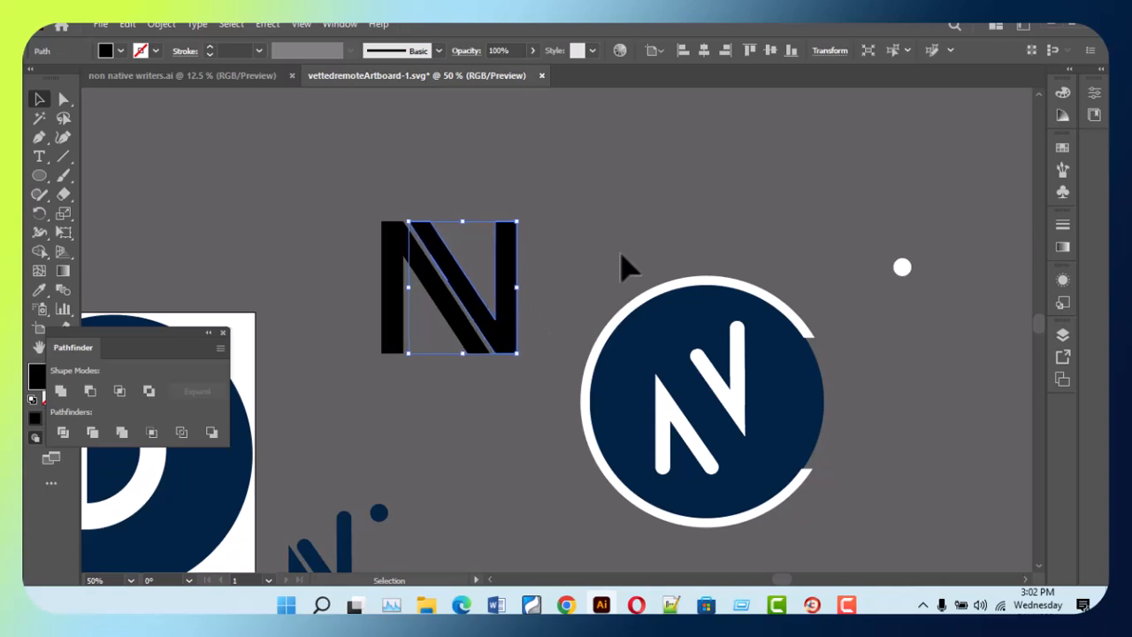
{"action": "left_click", "coordinate": [625, 251]}
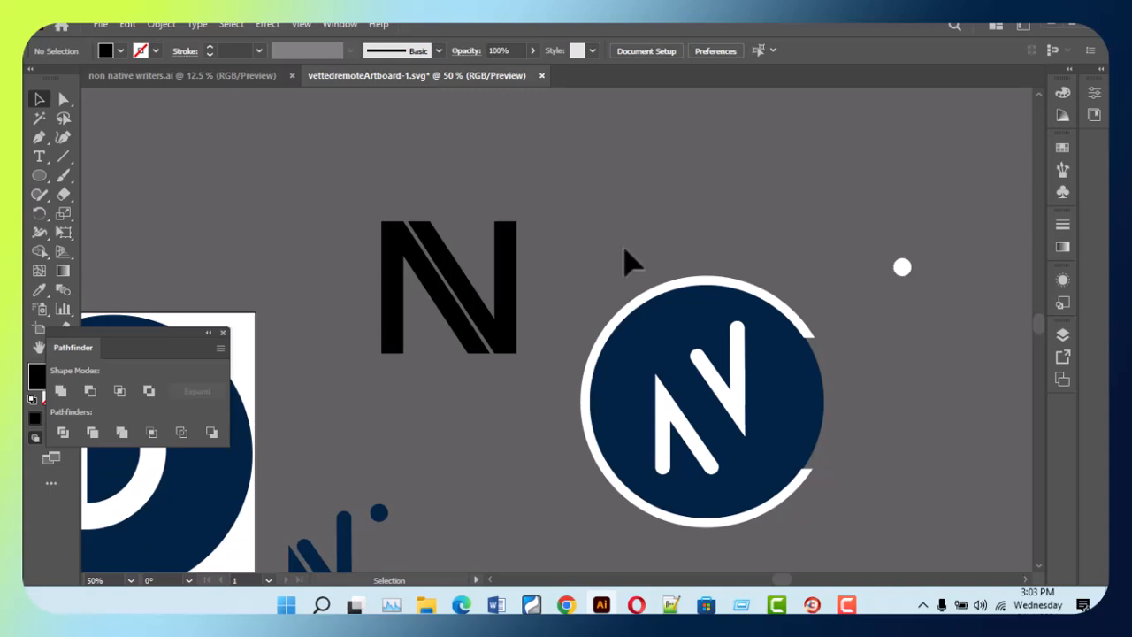
{"action": "left_click", "coordinate": [502, 333]}
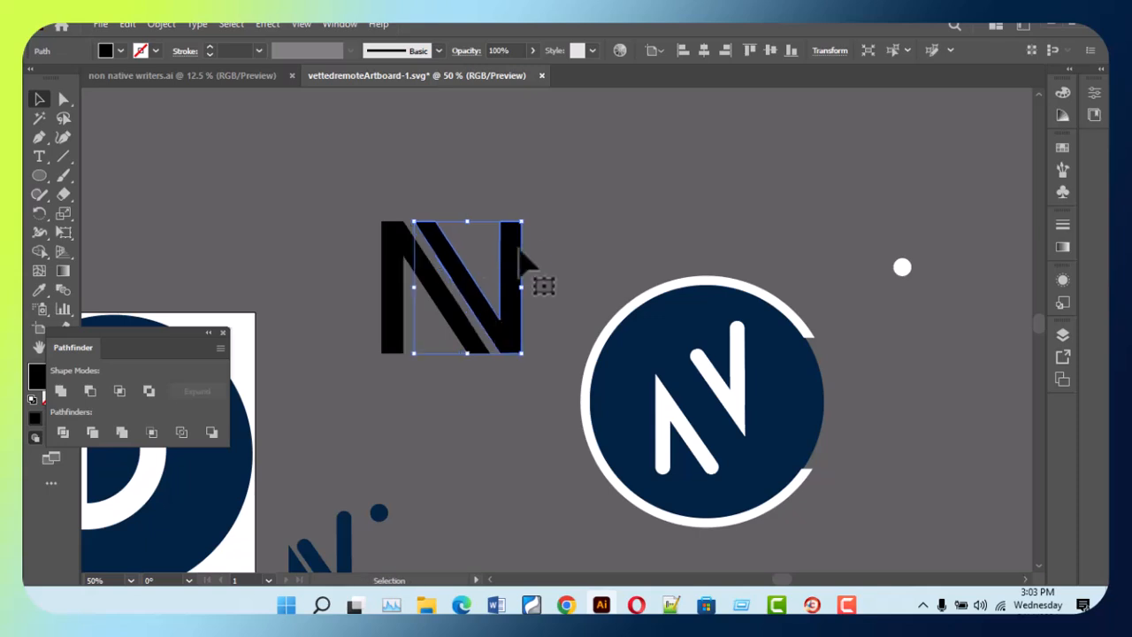
{"action": "left_click", "coordinate": [595, 245]}
{"action": "scroll", "coordinate": [770, 420], "scroll_direction": "down", "scroll_amount": 1}
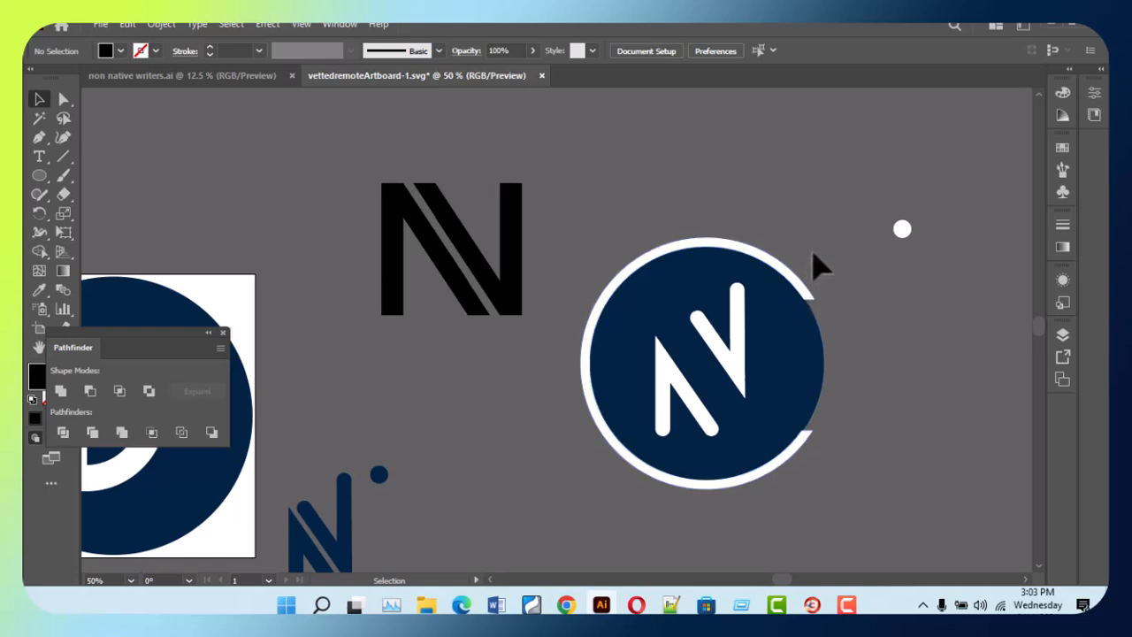
{"action": "left_click", "coordinate": [748, 390]}
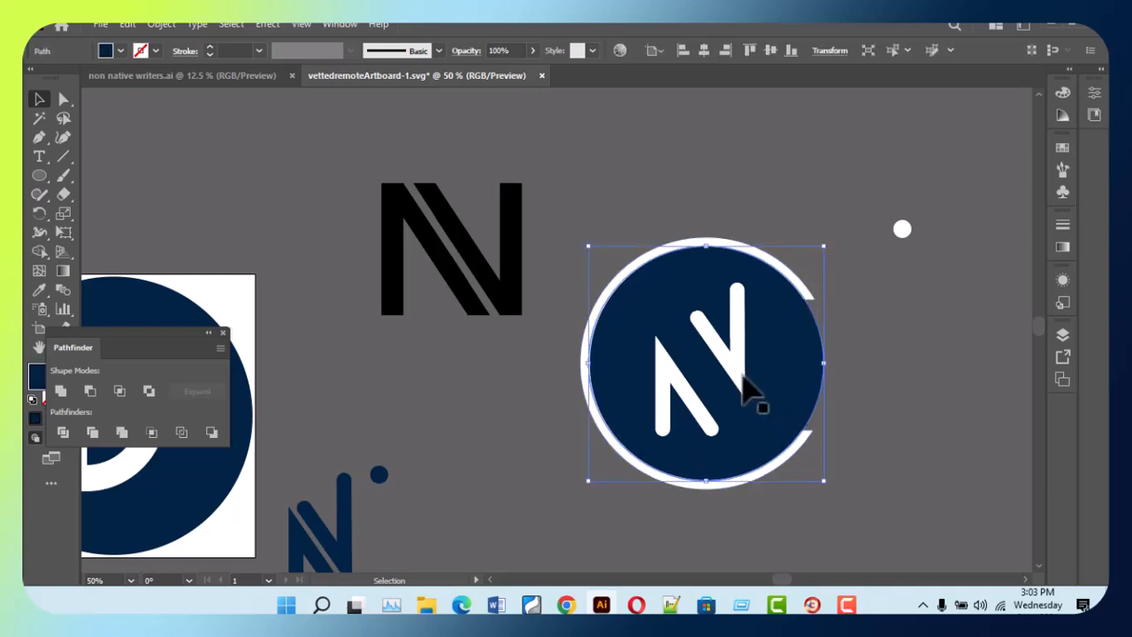
{"action": "left_click_drag", "start_coordinate": [740, 374], "coordinate": [991, 455]}
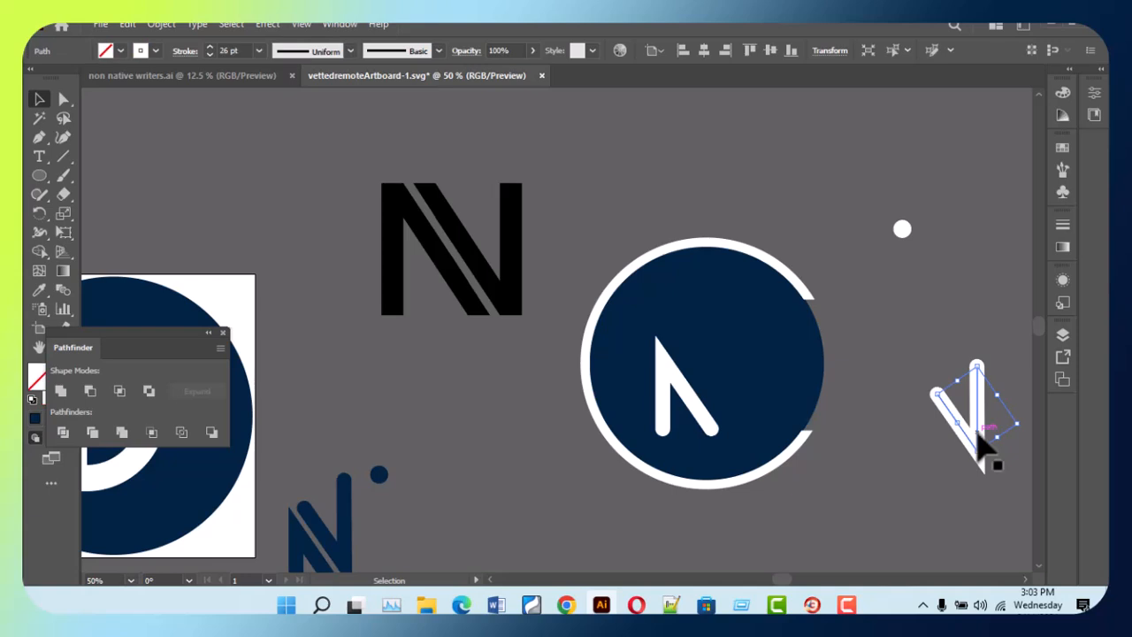
{"action": "key", "text": "Delete"}
{"action": "left_click_drag", "start_coordinate": [688, 421], "coordinate": [512, 497]}
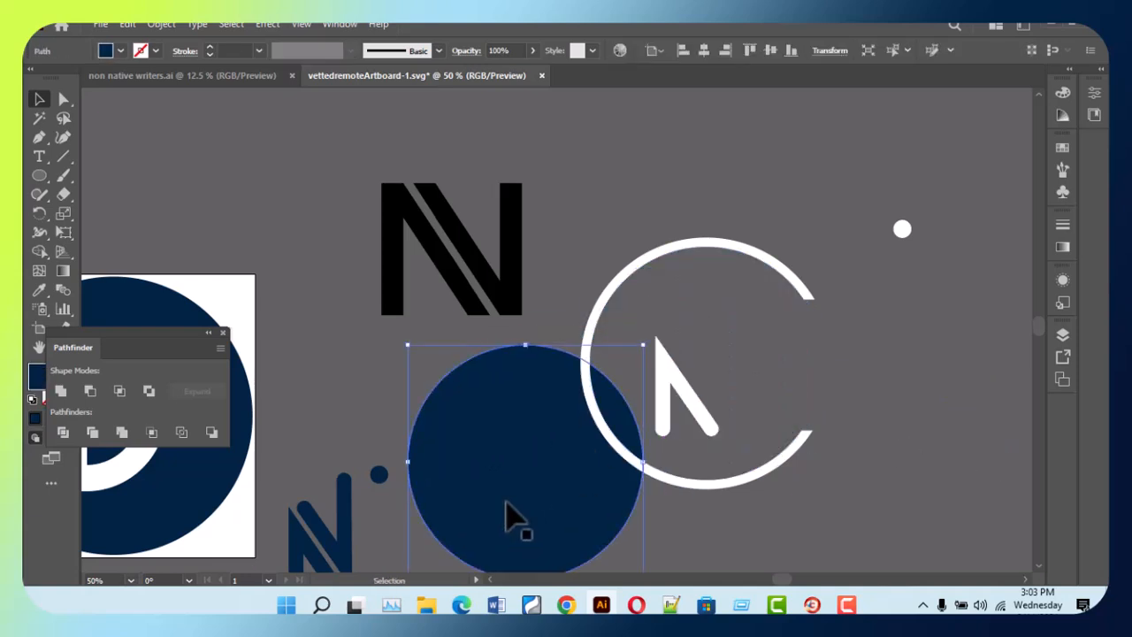
{"action": "key", "text": "ctrl+z"}
{"action": "key", "text": "ctrl+z"}
{"action": "key", "text": "ctrl+z"}
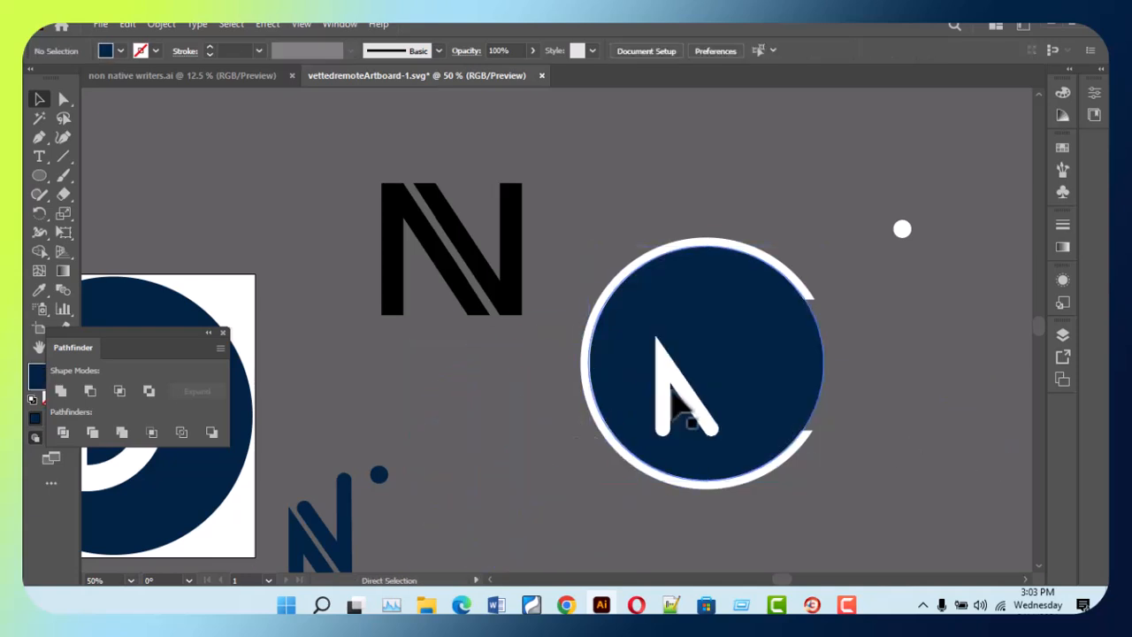
{"action": "double_click", "coordinate": [708, 426]}
{"action": "left_click", "coordinate": [577, 453]}
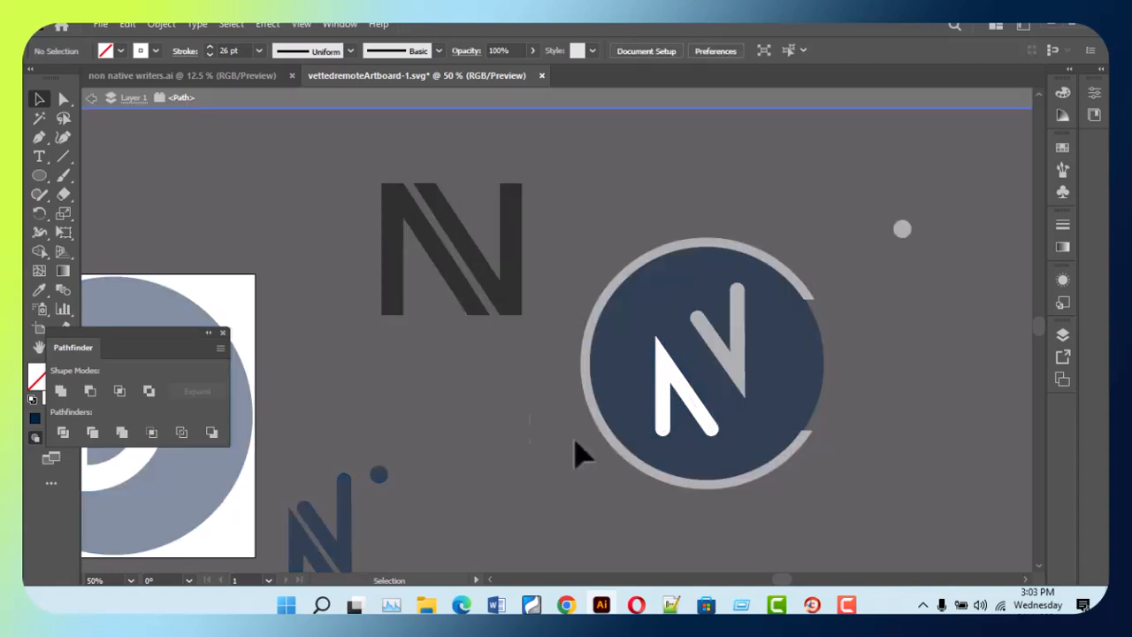
{"action": "left_click", "coordinate": [91, 99]}
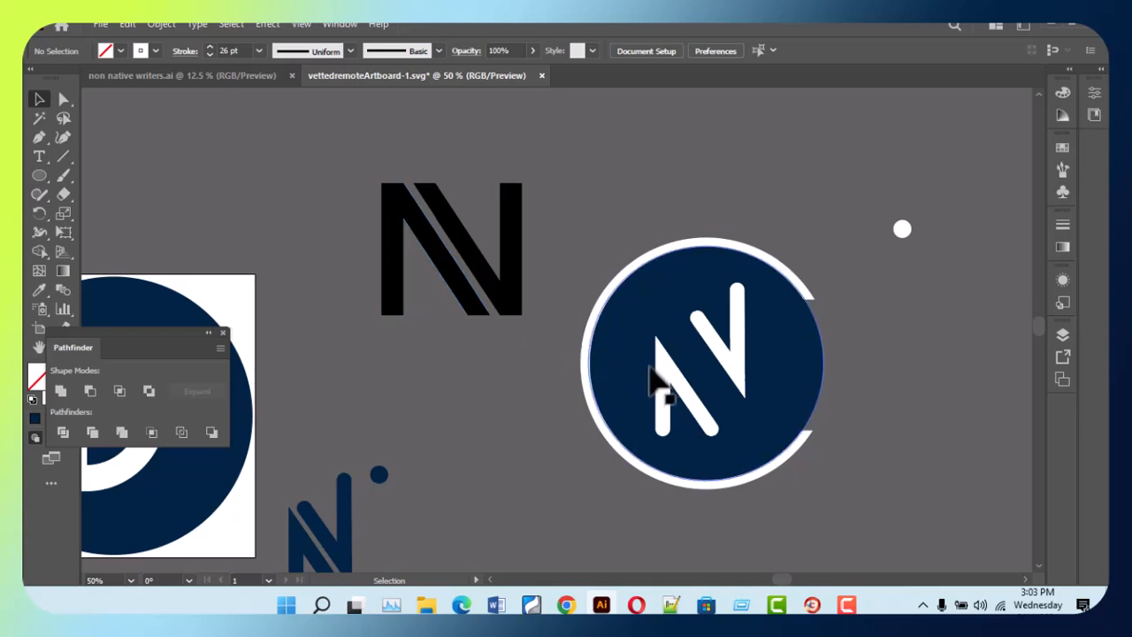
{"action": "left_click", "coordinate": [681, 382]}
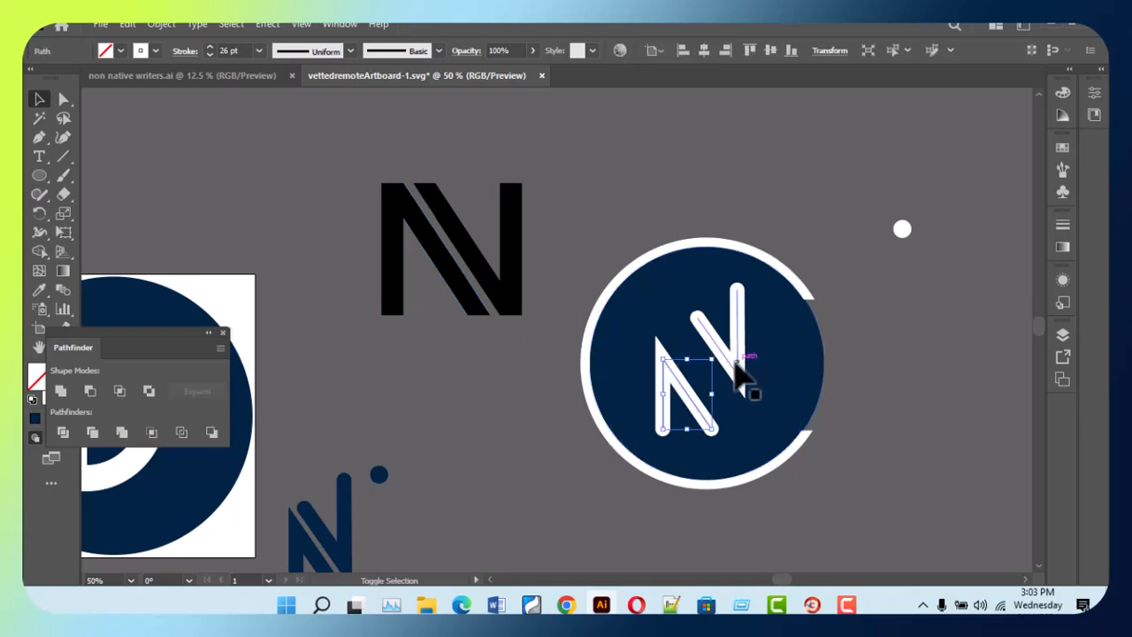
{"action": "left_click", "coordinate": [736, 366], "text": "shift"}
{"action": "left_click_drag", "start_coordinate": [713, 357], "coordinate": [579, 469]}
{"action": "key", "text": "ctrl+z"}
{"action": "left_click", "coordinate": [675, 384]}
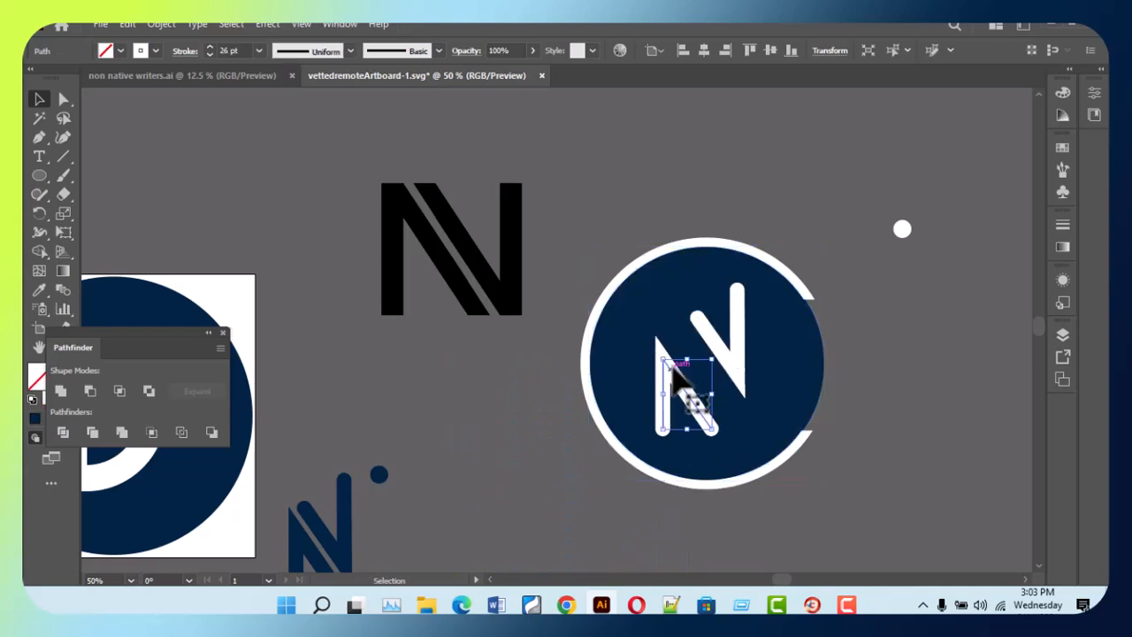
{"action": "left_click", "coordinate": [719, 347], "text": "shift"}
{"action": "double_click", "coordinate": [718, 344]}
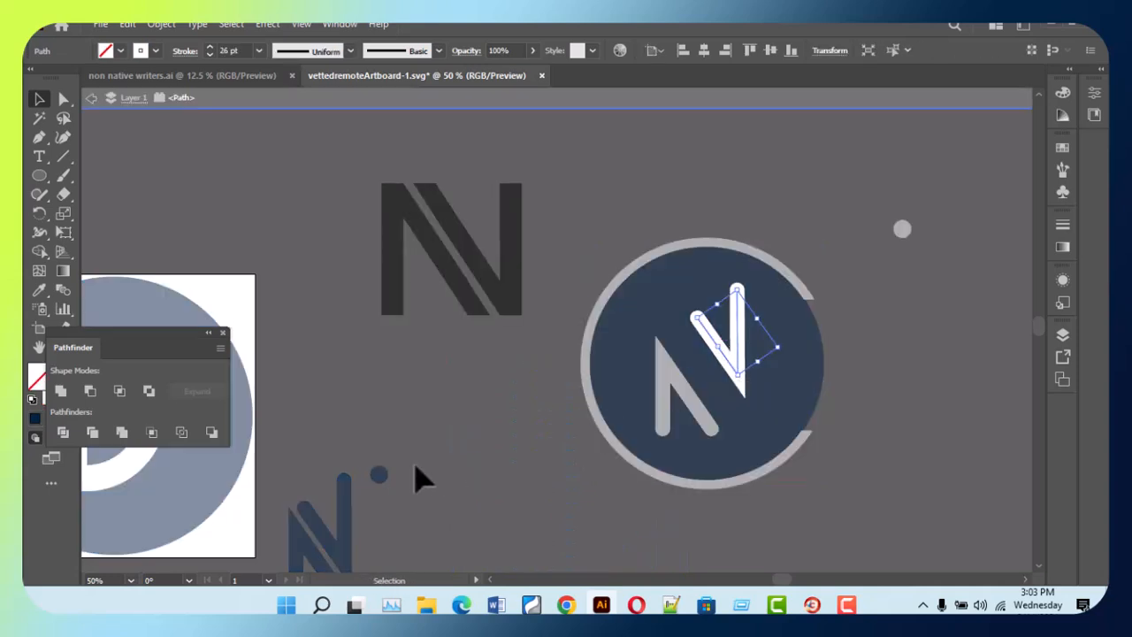
{"action": "left_click", "coordinate": [492, 371]}
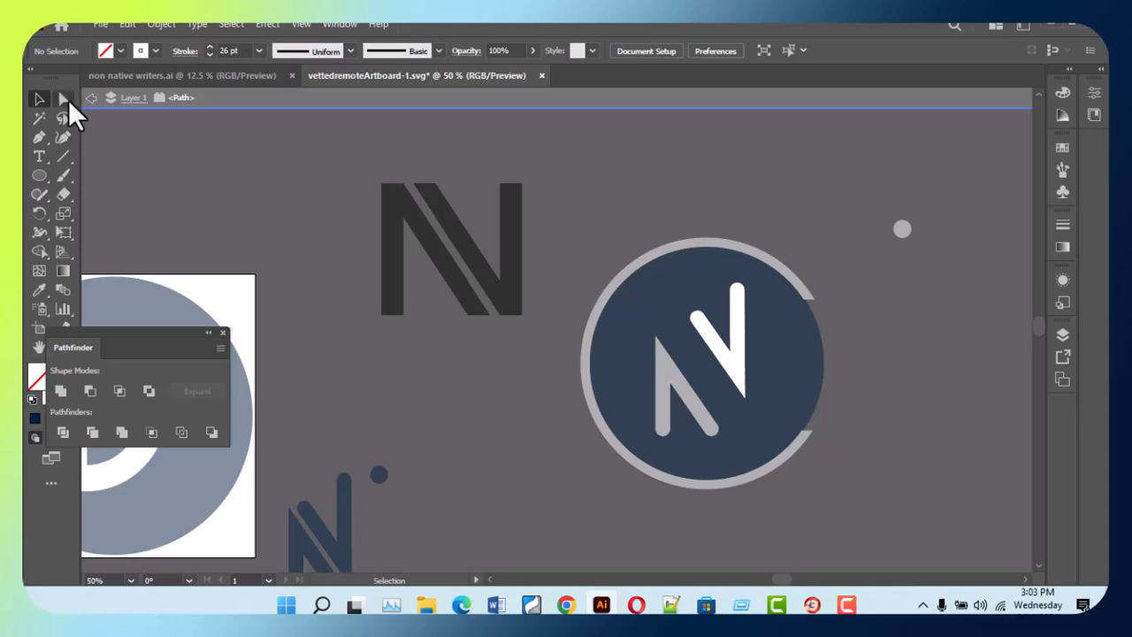
{"action": "left_click", "coordinate": [95, 102]}
{"action": "key", "text": "a"}
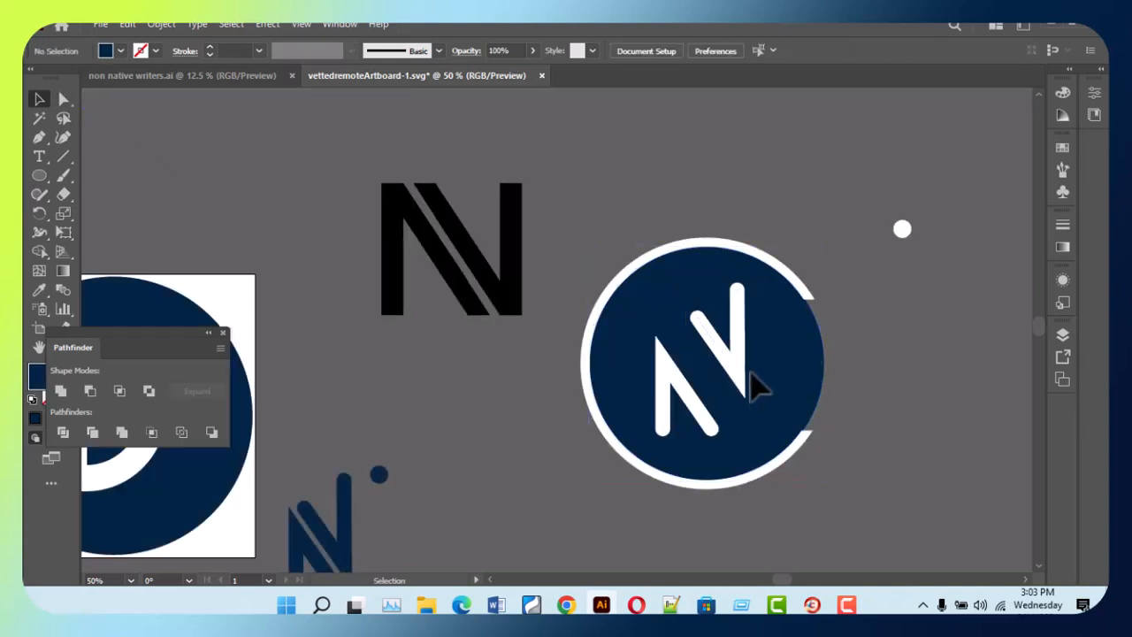
- Move both halves of the old white rounded N out of the navy circle to the empty area below the black N
{"action": "key", "text": "v"}
{"action": "left_click", "coordinate": [672, 426]}
{"action": "left_click_drag", "start_coordinate": [726, 371], "coordinate": [504, 504]}
{"action": "left_click", "coordinate": [505, 407]}
- Group the two halves of the black N and place the group in the middle of the navy circle
{"action": "left_click", "coordinate": [460, 253]}
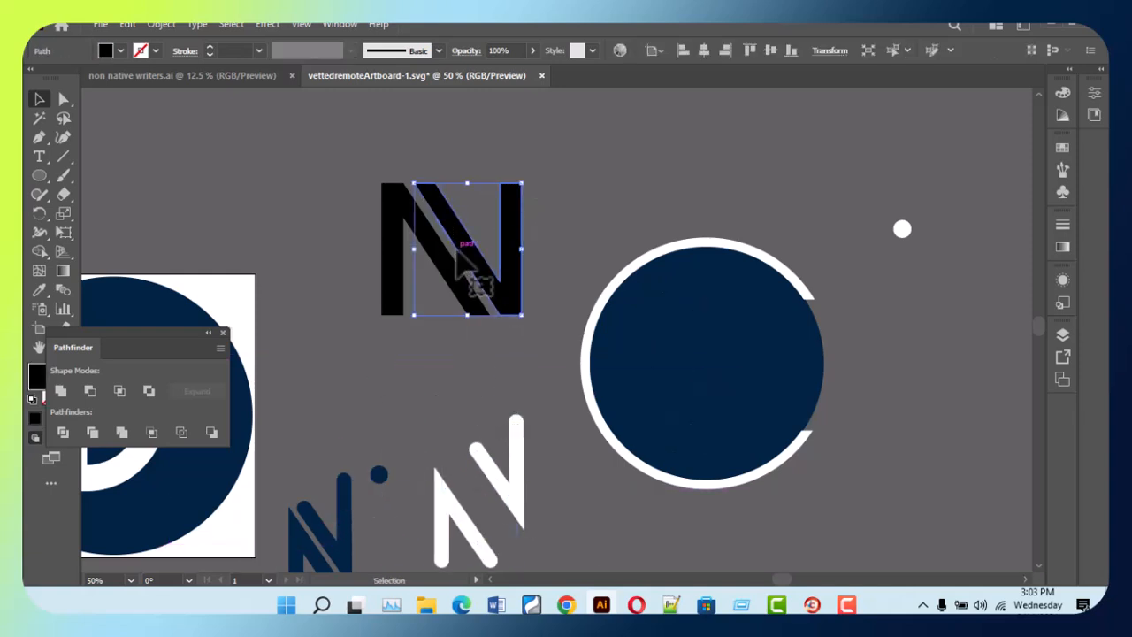
{"action": "left_click", "coordinate": [432, 287]}
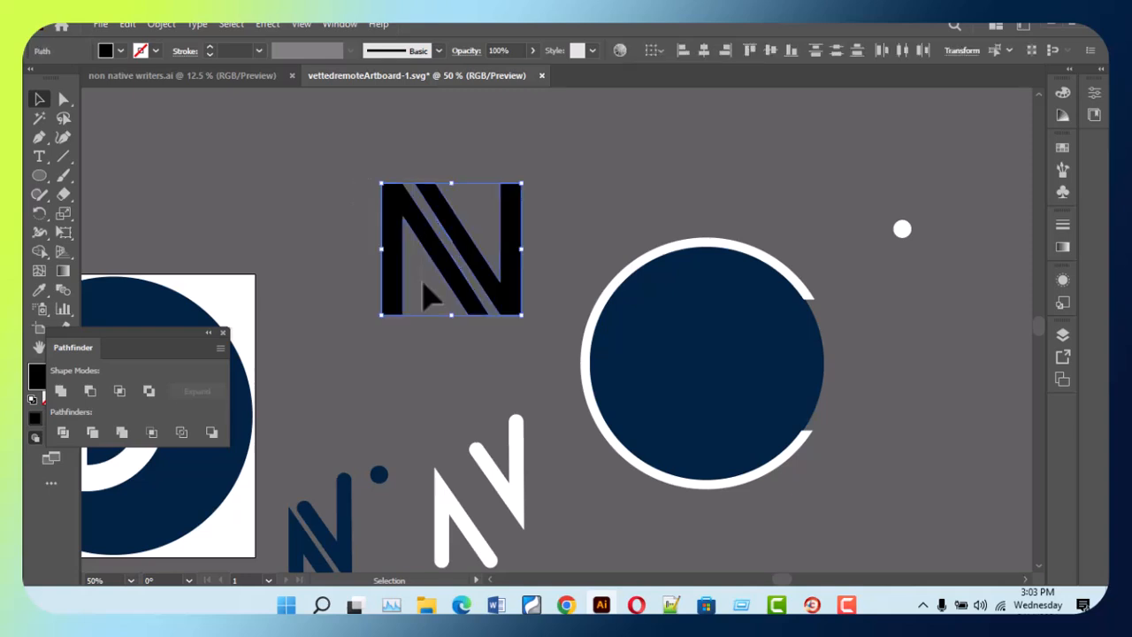
{"action": "left_click_drag", "start_coordinate": [485, 282], "coordinate": [748, 394]}
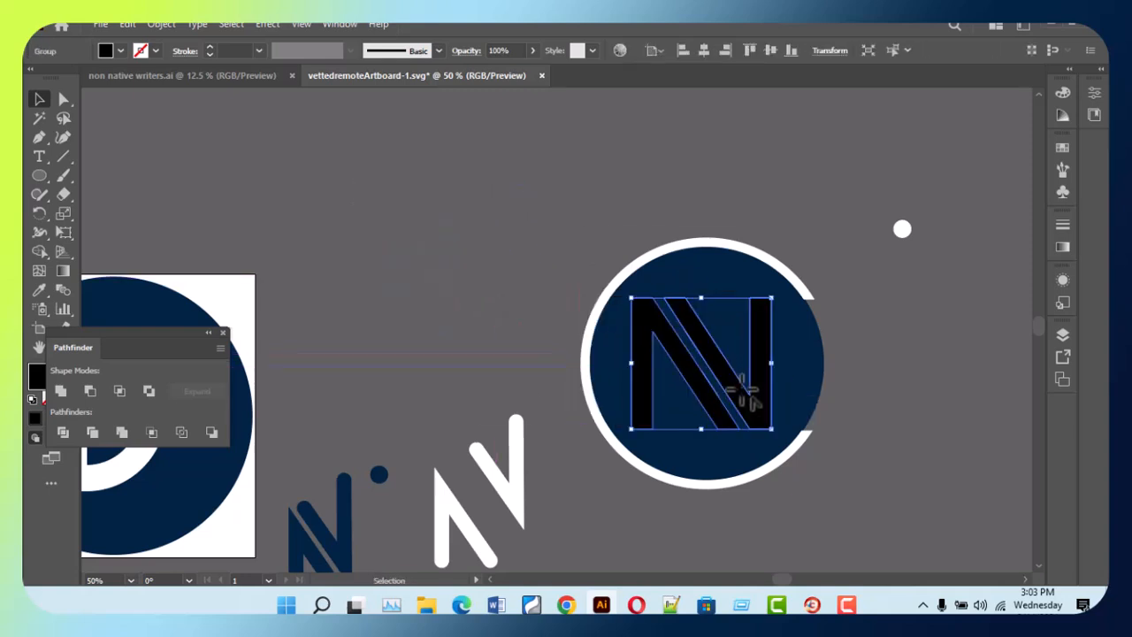
- Recolour the grouped N with white sampled from the artboard background using the Eyedropper
{"action": "key", "text": "i"}
{"action": "left_click", "coordinate": [235, 303]}
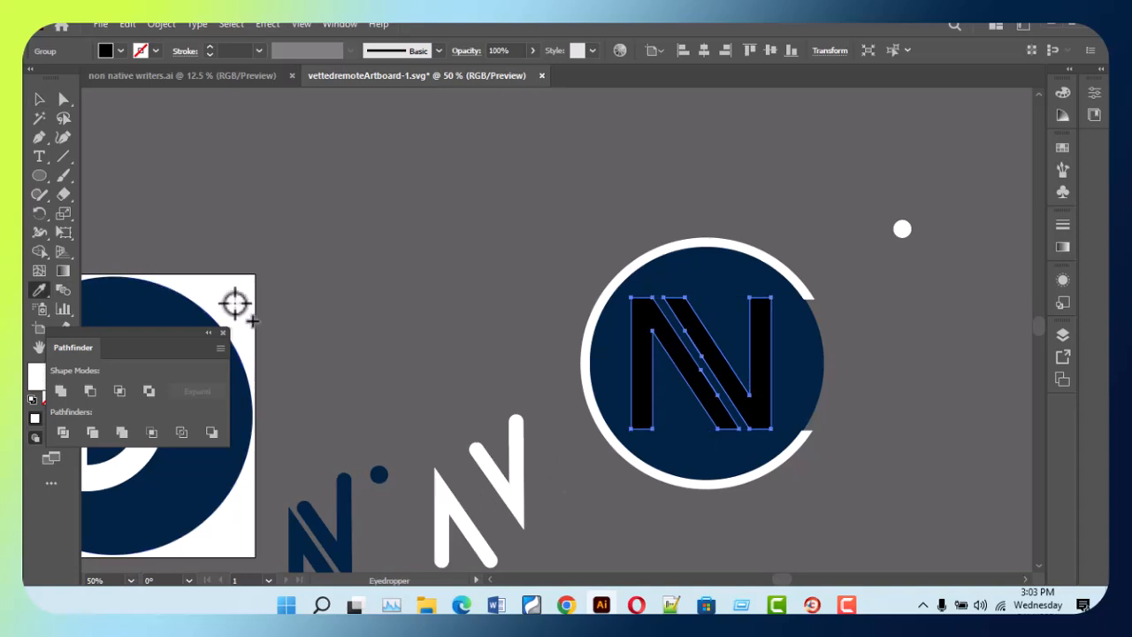
- Resize the white N proportionally about its centre so it spans roughly half the navy circle's width
{"action": "key", "text": "v"}
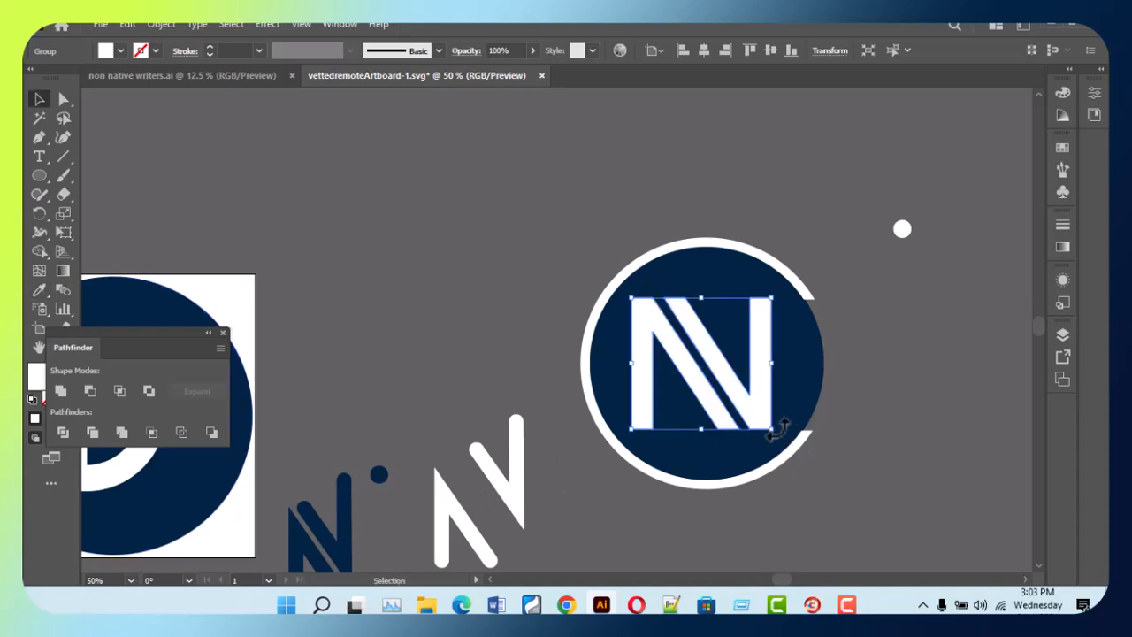
{"action": "left_click_drag", "start_coordinate": [775, 429], "coordinate": [752, 405]}
{"action": "left_click", "coordinate": [915, 434]}
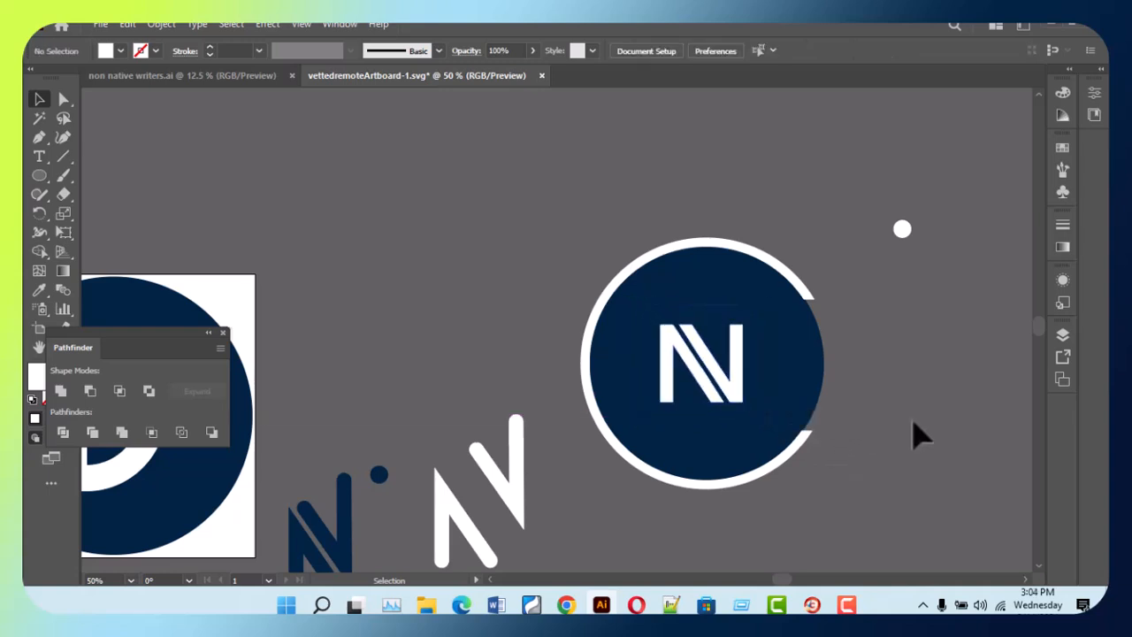
{"action": "left_click", "coordinate": [734, 402]}
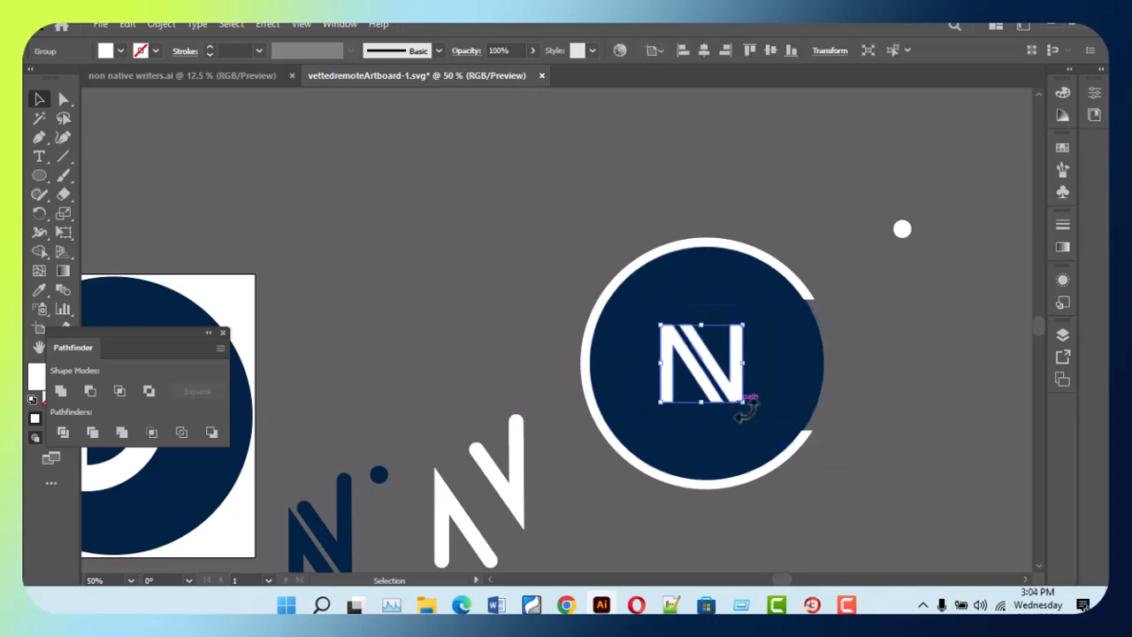
{"action": "left_click_drag", "start_coordinate": [750, 410], "coordinate": [758, 423]}
{"action": "left_click", "coordinate": [883, 450]}
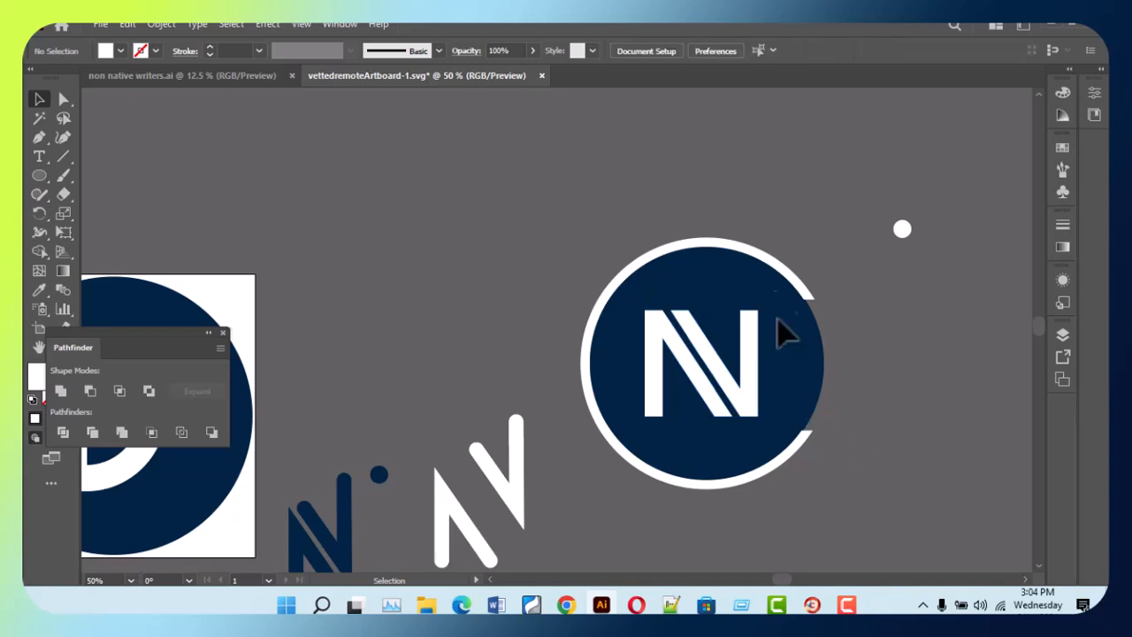
- Move the white C-shaped ring and the sharp-cornered white N out of the navy circle to the empty area beside the artboard
{"action": "left_click_drag", "start_coordinate": [783, 283], "coordinate": [252, 205]}
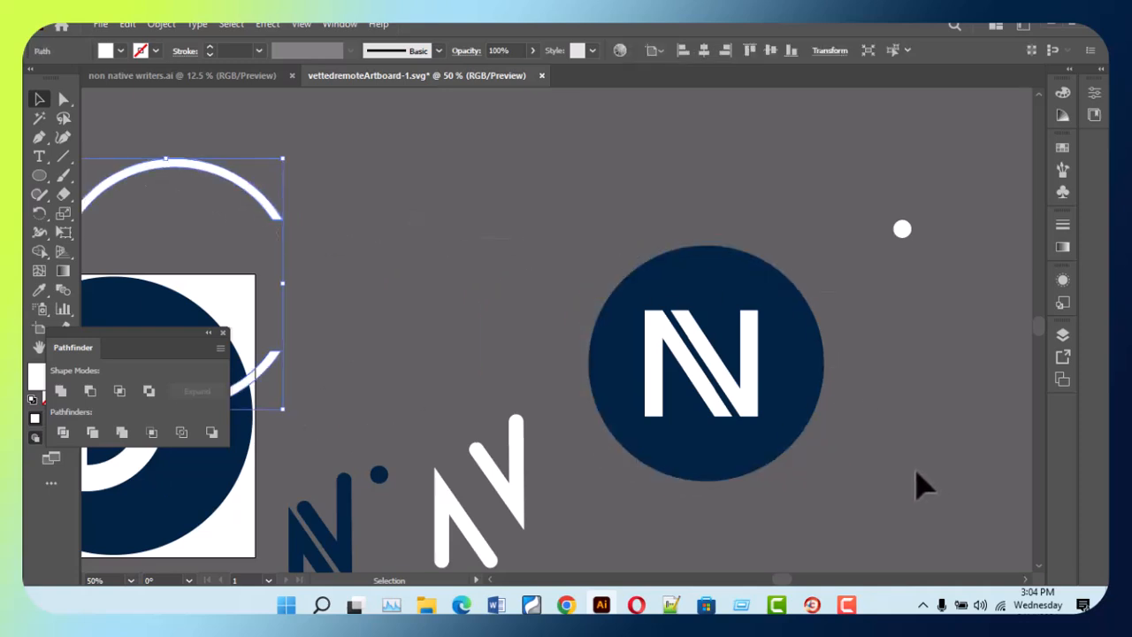
{"action": "left_click", "coordinate": [740, 400]}
{"action": "left_click_drag", "start_coordinate": [739, 409], "coordinate": [513, 274]}
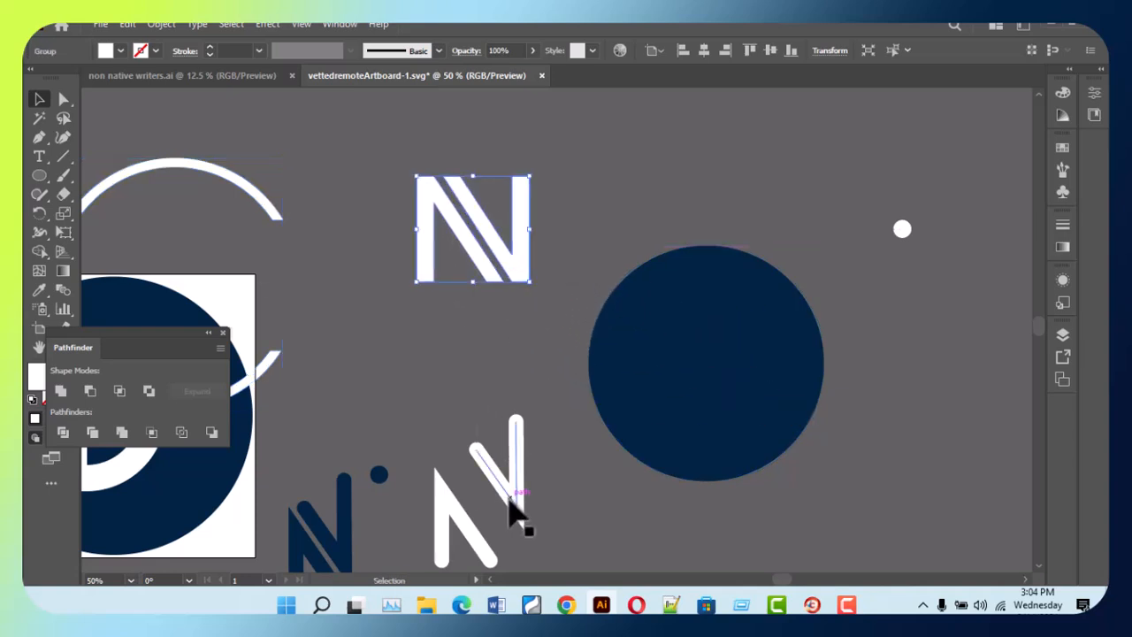
- Rejoin the two halves of the white rounded N and place it in the middle of the navy circle
{"action": "left_click_drag", "start_coordinate": [510, 501], "coordinate": [492, 520]}
{"action": "left_click", "coordinate": [559, 526]}
{"action": "scroll", "coordinate": [555, 513], "scroll_direction": "down", "scroll_amount": 2}
{"action": "mouse_move", "coordinate": [532, 430]}
{"action": "left_mouse_down"}
{"action": "mouse_move", "coordinate": [466, 502]}
{"action": "mouse_move", "coordinate": [760, 354]}
{"action": "mouse_move", "coordinate": [722, 329]}
{"action": "left_mouse_up"}
{"action": "left_click", "coordinate": [876, 435]}
{"action": "scroll", "coordinate": [823, 443], "scroll_direction": "up", "scroll_amount": 2}
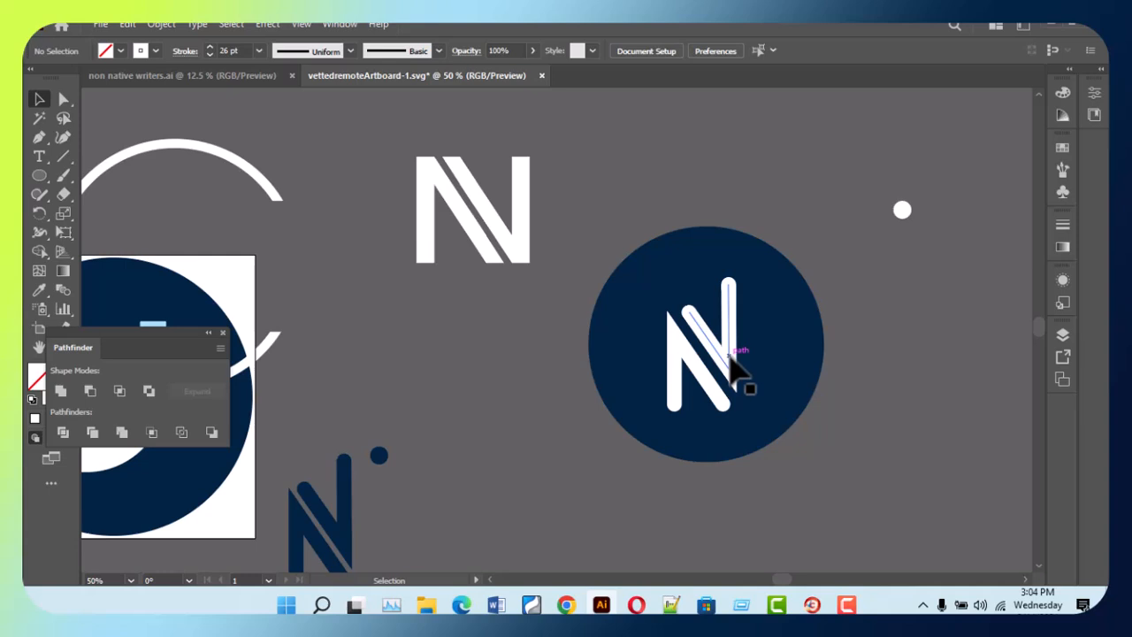
- Move both halves of the rounded N back out of the navy circle to the space below the sharp-cornered N
{"action": "left_click", "coordinate": [731, 372]}
{"action": "left_click", "coordinate": [721, 376]}
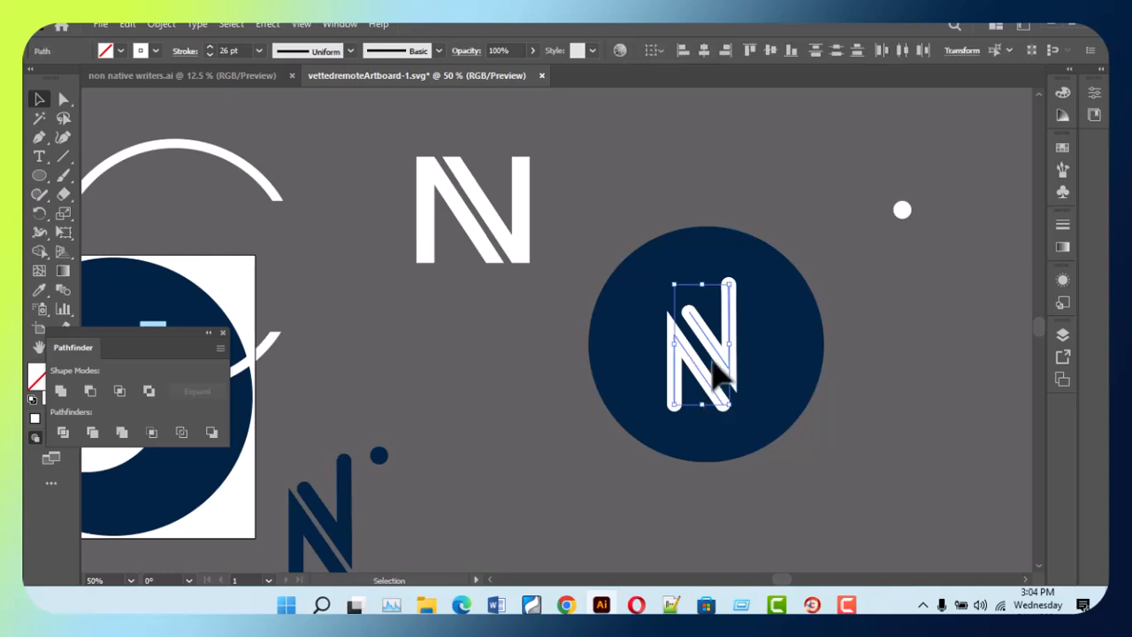
{"action": "left_click_drag", "start_coordinate": [730, 372], "coordinate": [518, 441]}
- Unlock all objects and move the navy circle away beside the C-shaped ring
{"action": "left_click", "coordinate": [801, 376], "text": "shift"}
{"action": "key", "text": "ctrl+shift+a"}
{"action": "key", "text": "ctrl+alt+2"}
{"action": "left_click", "coordinate": [876, 381]}
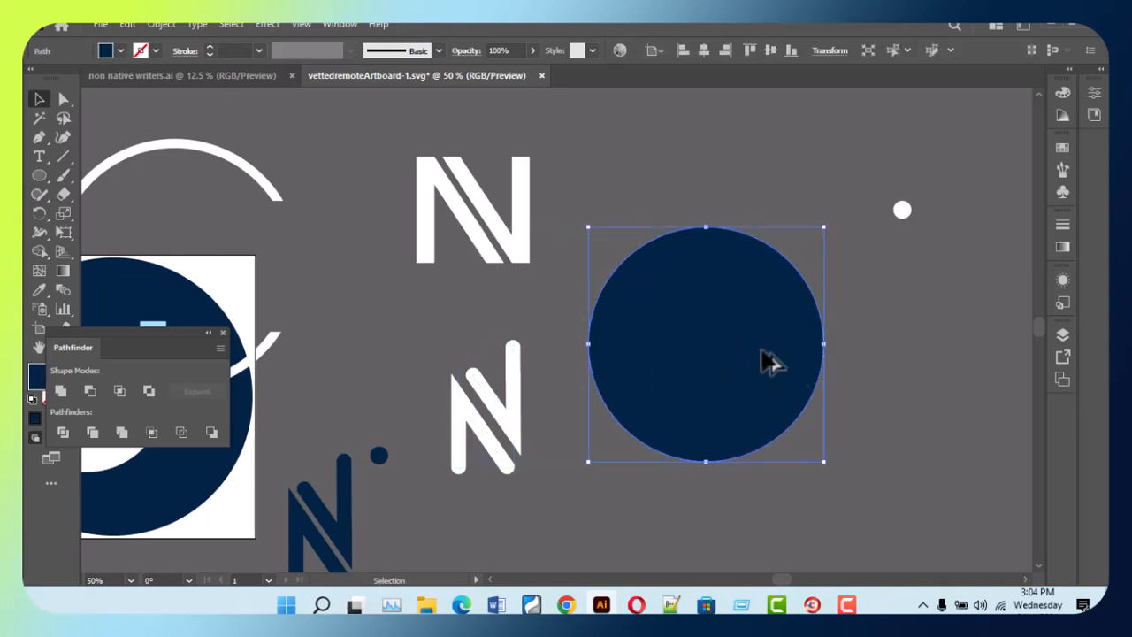
{"action": "left_click_drag", "start_coordinate": [690, 329], "coordinate": [334, 194]}
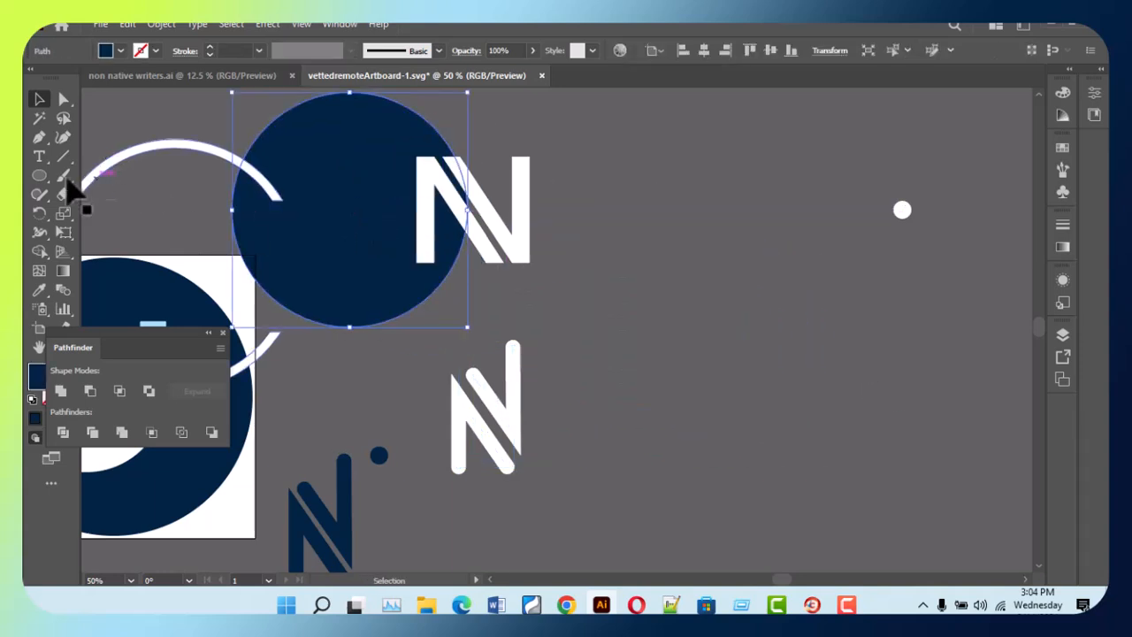
- Delete the leftover unfilled circle outlines where the navy circle used to be
{"action": "left_click_drag", "start_coordinate": [39, 175], "coordinate": [107, 186]}
{"action": "left_click", "coordinate": [108, 179]}
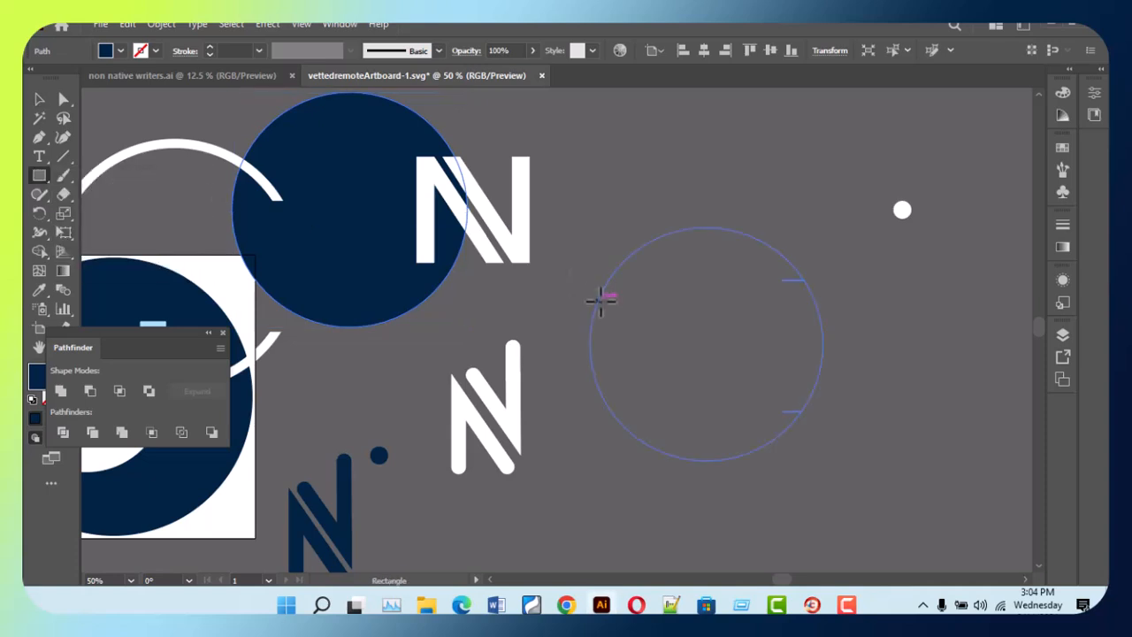
{"action": "key", "text": "v"}
{"action": "left_click_drag", "start_coordinate": [676, 197], "coordinate": [728, 448]}
{"action": "key", "text": "Delete"}
- Draw a square in the cleared area and fill it with navy sampled from the circle
{"action": "left_click", "coordinate": [38, 176]}
{"action": "left_click_drag", "start_coordinate": [652, 255], "coordinate": [871, 473]}
{"action": "key", "text": "i"}
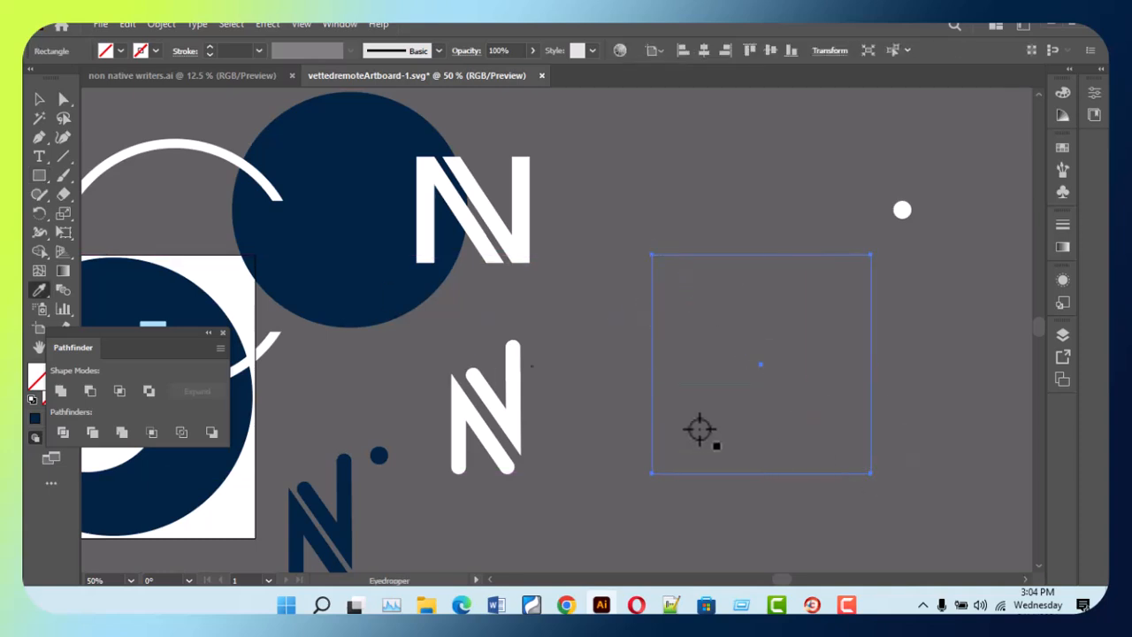
{"action": "left_click", "coordinate": [324, 226]}
{"action": "key", "text": "v"}
- Select both halves of the white rounded N and place them in the middle of the navy square
{"action": "left_click_drag", "start_coordinate": [551, 378], "coordinate": [450, 475]}
{"action": "left_click", "coordinate": [844, 389], "text": "shift"}
{"action": "left_click", "coordinate": [484, 449], "text": "shift"}
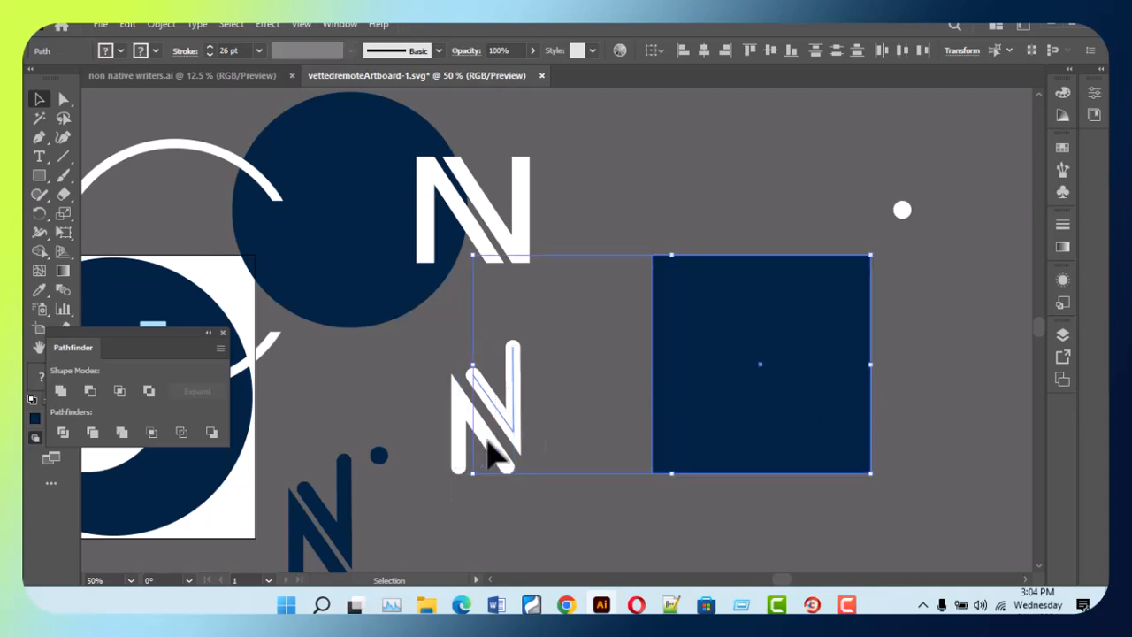
{"action": "left_click", "coordinate": [551, 381]}
{"action": "left_click_drag", "start_coordinate": [417, 348], "coordinate": [577, 478]}
{"action": "left_click_drag", "start_coordinate": [511, 427], "coordinate": [783, 368]}
- Nudge the rounded N vertically until it sits centred in the navy square
{"action": "key", "text": "Down"}
{"action": "key", "text": "Down"}
{"action": "key", "text": "Down"}
{"action": "key", "text": "Down"}
{"action": "key", "text": "Down"}
{"action": "key", "text": "Down"}
{"action": "key", "text": "Down"}
{"action": "key", "text": "Down"}
{"action": "key", "text": "Down"}
{"action": "key", "text": "Down"}
{"action": "key", "text": "Up"}
{"action": "key", "text": "Up"}
{"action": "key", "text": "Up"}
{"action": "key", "text": "Up"}
{"action": "key", "text": "Up"}
{"action": "key", "text": "Up"}
{"action": "key", "text": "Up"}
{"action": "left_click", "coordinate": [966, 416]}
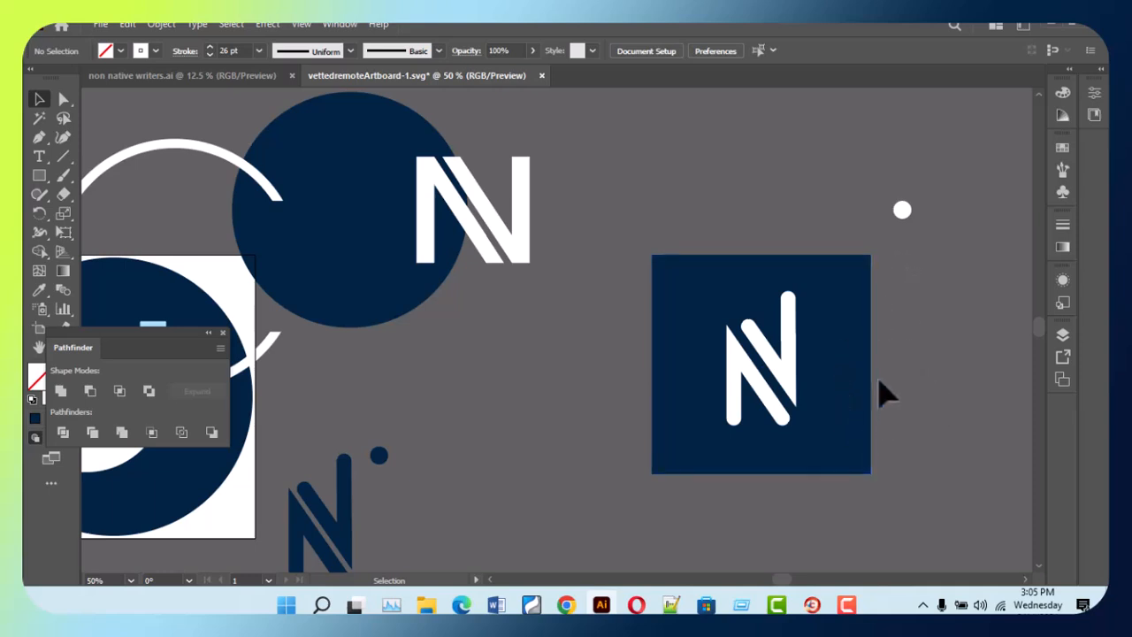
- Move the white dot into the navy square's upper-right corner and recolour it light blue sampled from the artboard's logo
{"action": "left_click_drag", "start_coordinate": [904, 212], "coordinate": [846, 305]}
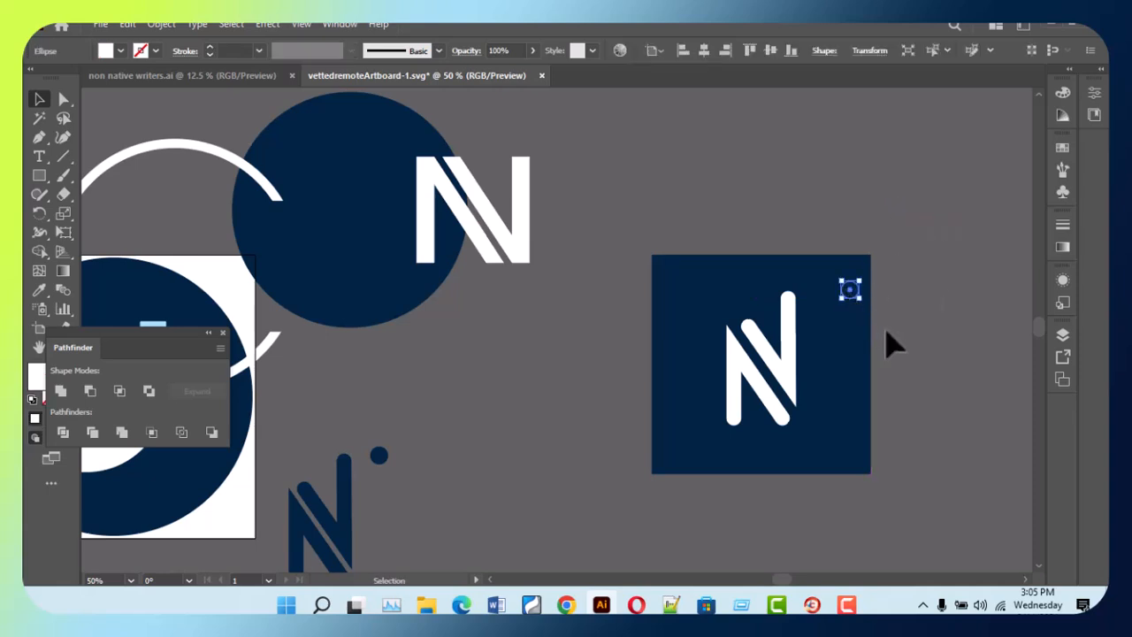
{"action": "left_click", "coordinate": [888, 337]}
{"action": "left_click", "coordinate": [853, 293]}
{"action": "key", "text": "i"}
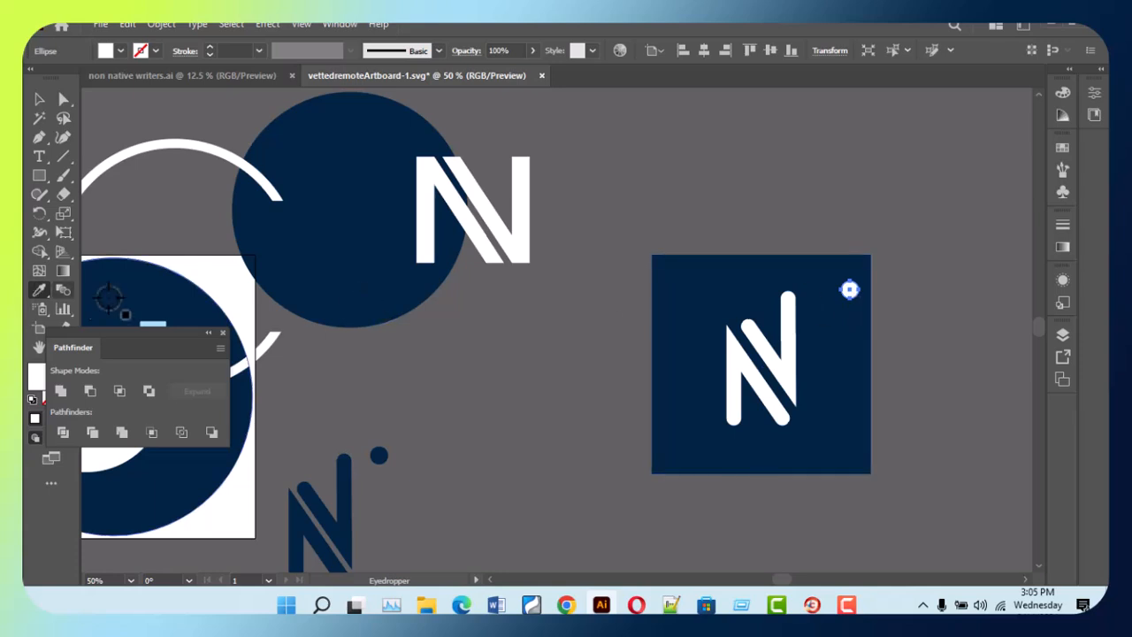
{"action": "left_click", "coordinate": [152, 325]}
{"action": "key", "text": "v"}
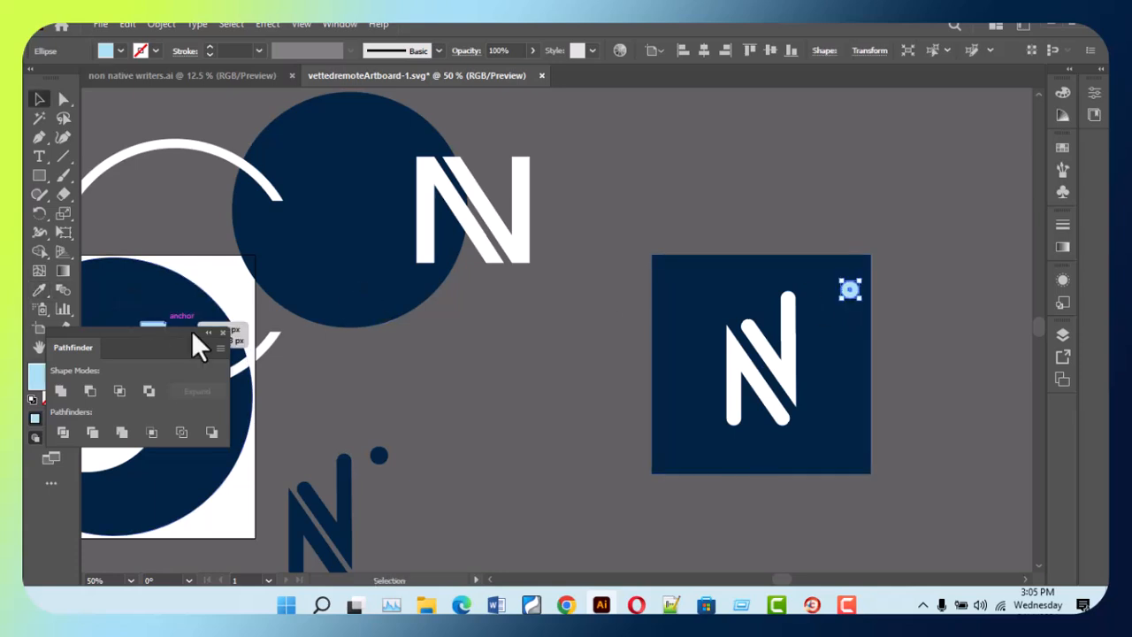
{"action": "left_click", "coordinate": [222, 333]}
{"action": "left_click", "coordinate": [904, 404]}
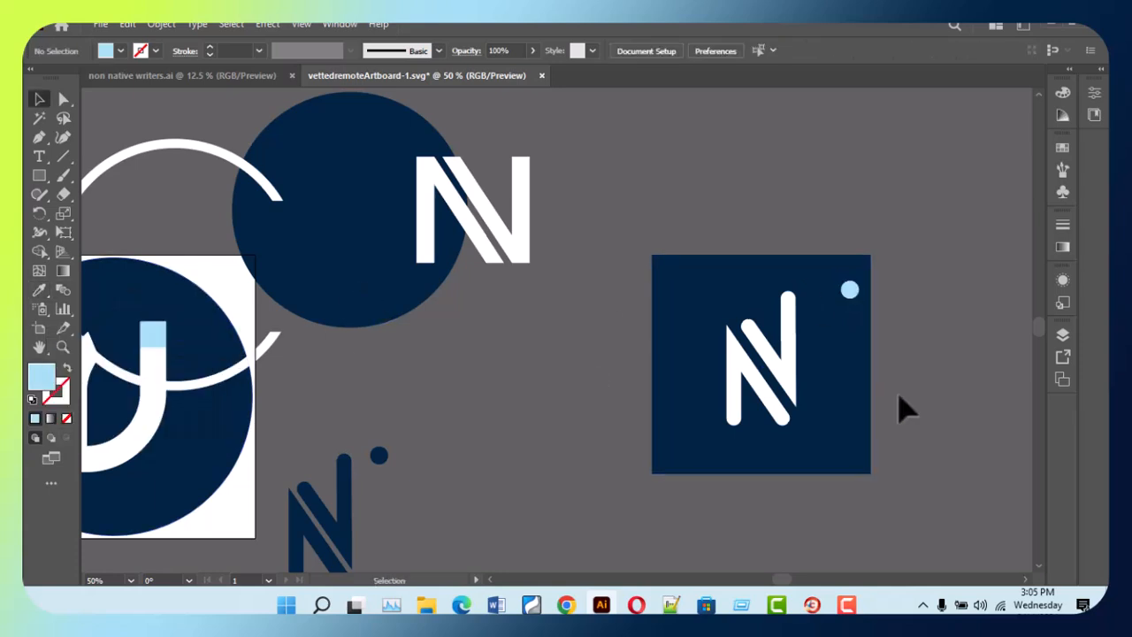
- Shift the light blue dot slightly towards the N and nudge the rounded N down and right in the square
{"action": "left_click_drag", "start_coordinate": [851, 292], "coordinate": [836, 291]}
{"action": "left_click", "coordinate": [790, 385]}
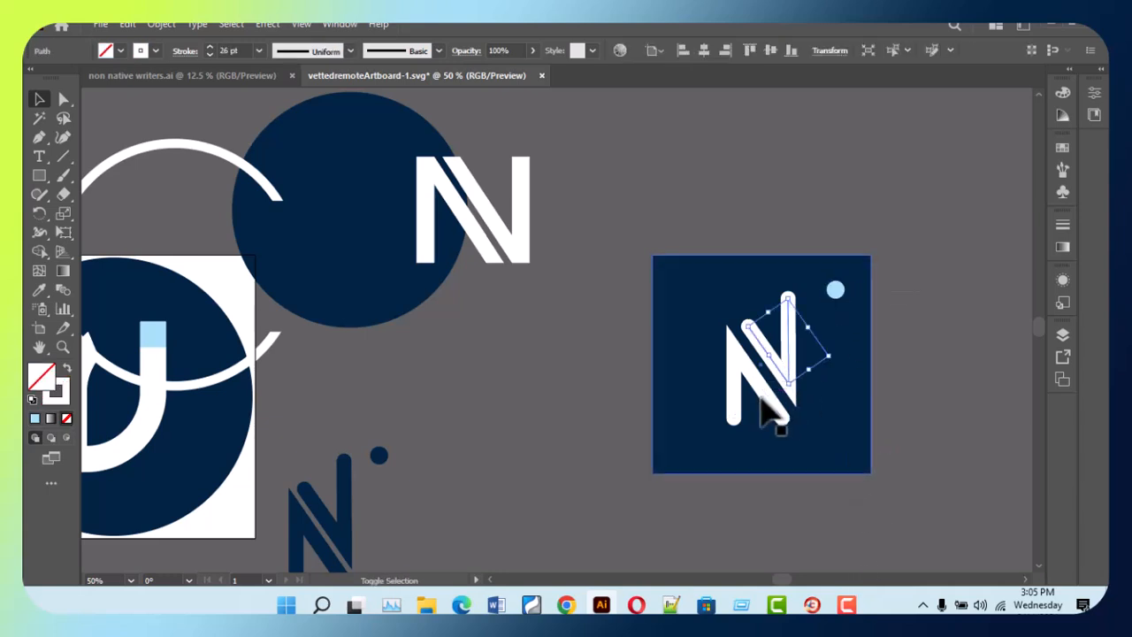
{"action": "key", "text": "shift+Down"}
{"action": "key", "text": "shift+Right"}
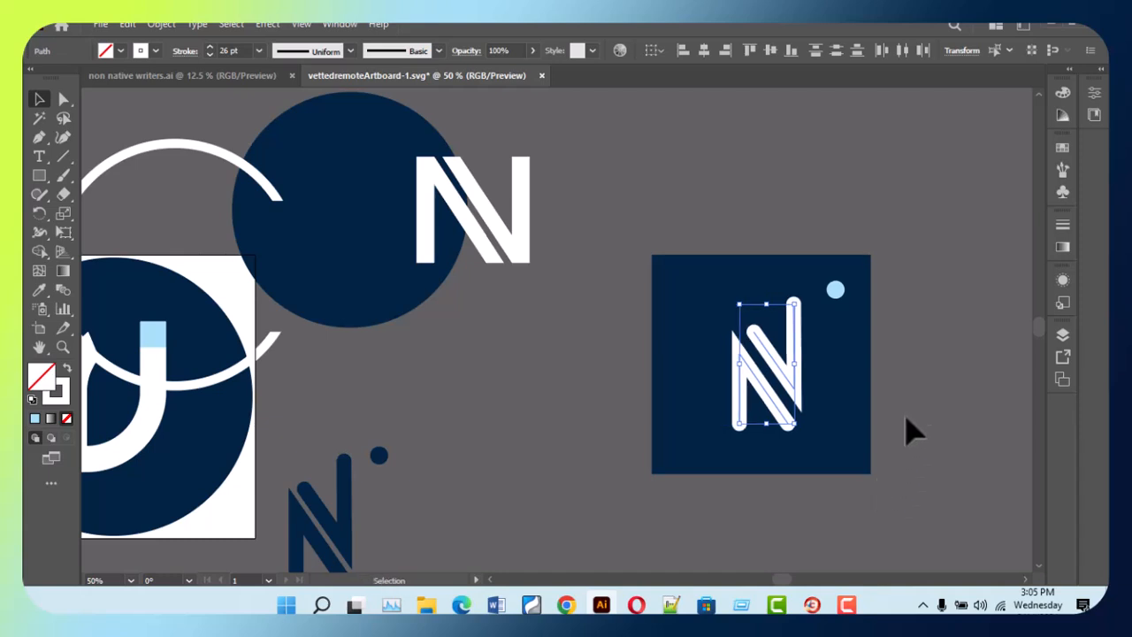
- Move the rounded N off the navy square and pull its right half away to above the square
{"action": "left_click", "coordinate": [799, 409]}
{"action": "left_click", "coordinate": [779, 412]}
{"action": "left_click_drag", "start_coordinate": [779, 424], "coordinate": [567, 542]}
{"action": "left_click", "coordinate": [568, 542]}
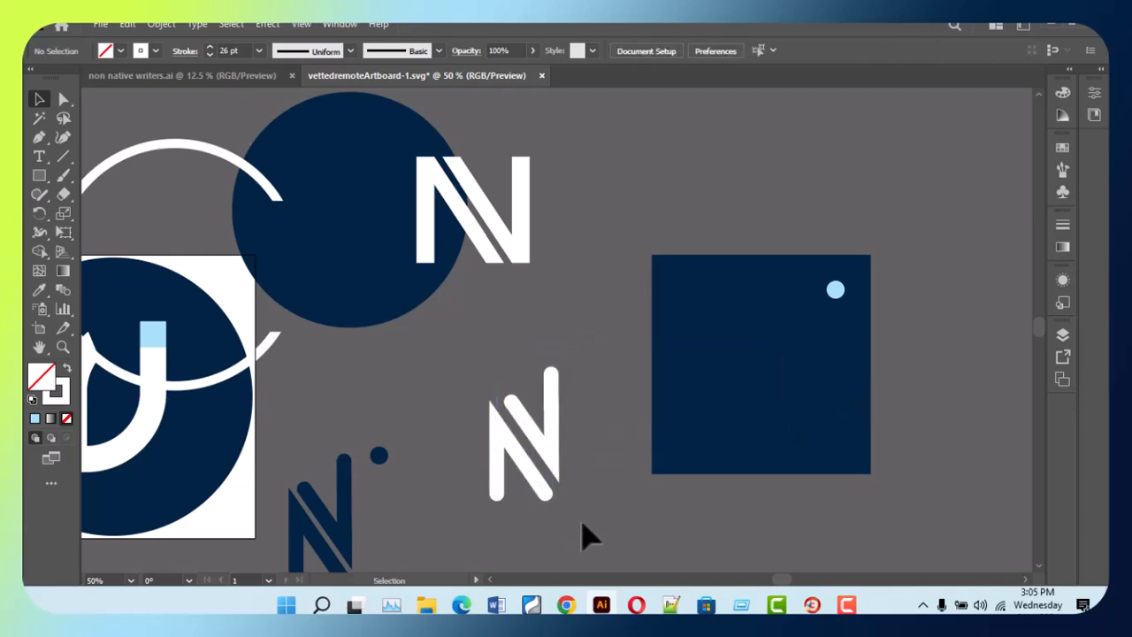
{"action": "left_click_drag", "start_coordinate": [559, 430], "coordinate": [651, 214]}
- Align the two lower end anchor points of the rounded N's left half along their bottom
{"action": "left_click", "coordinate": [517, 458]}
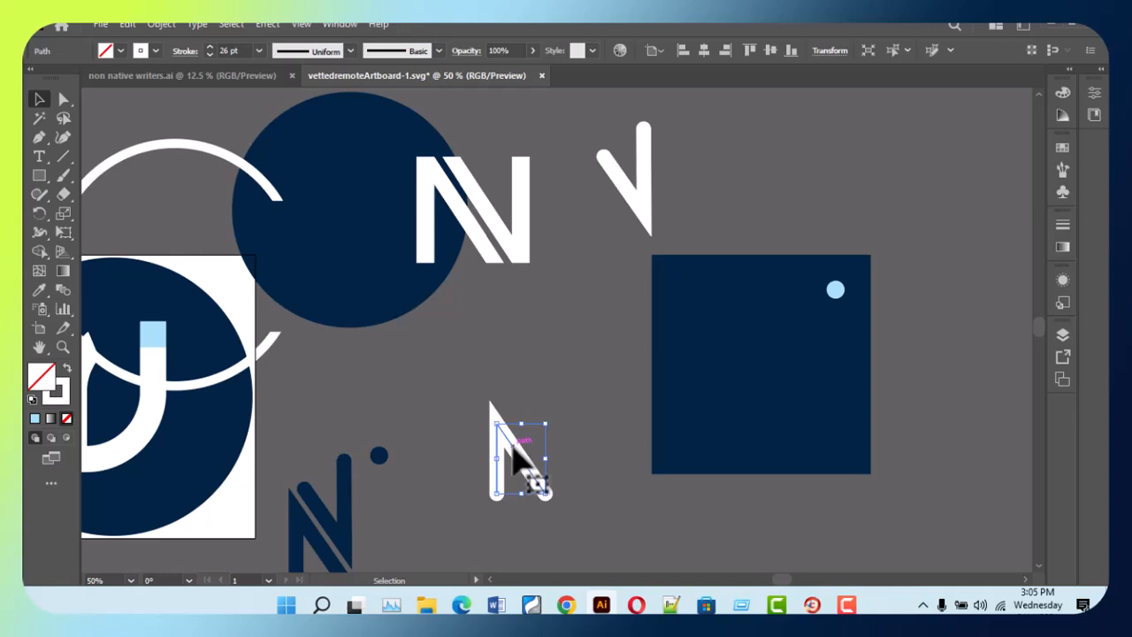
{"action": "key", "text": "z"}
{"action": "left_click", "coordinate": [525, 475]}
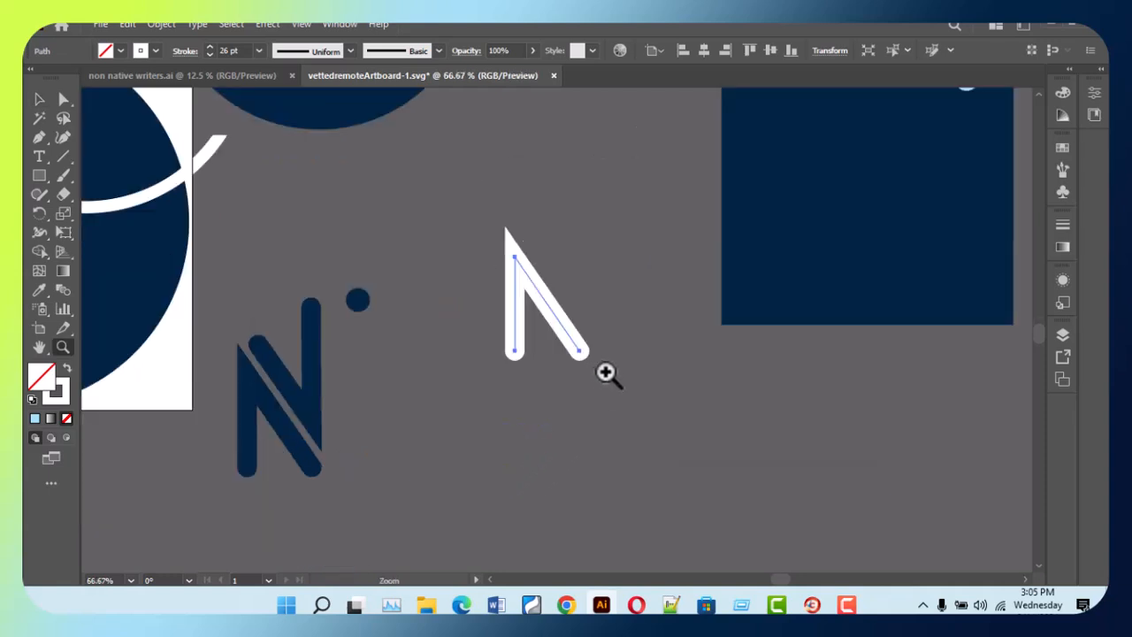
{"action": "key", "text": "v"}
{"action": "key", "text": "a"}
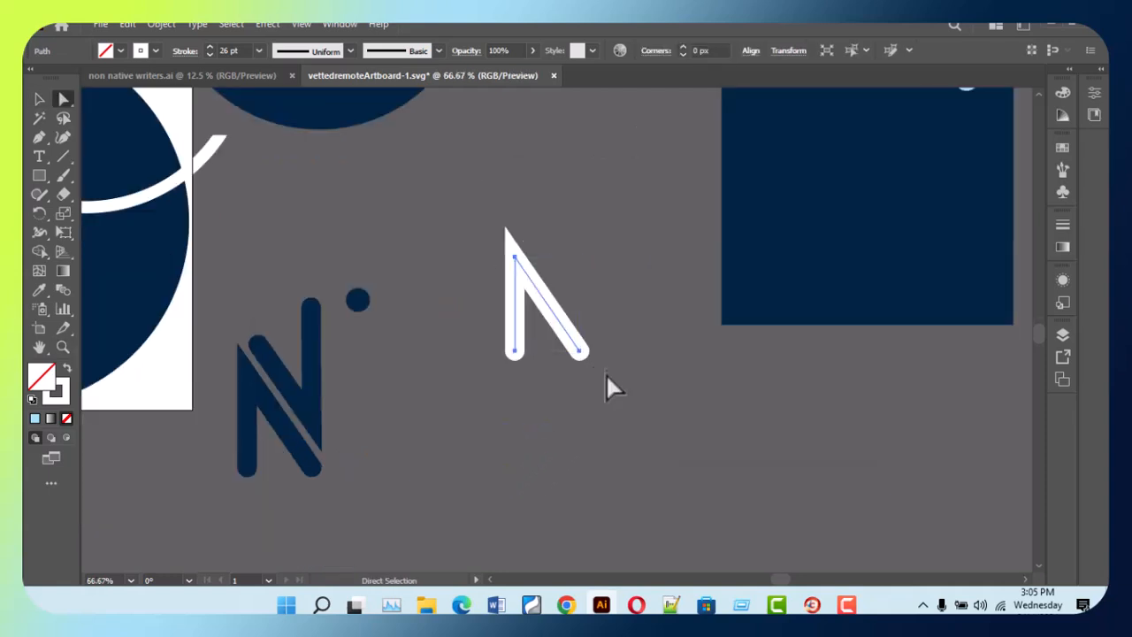
{"action": "left_click_drag", "start_coordinate": [605, 365], "coordinate": [482, 344]}
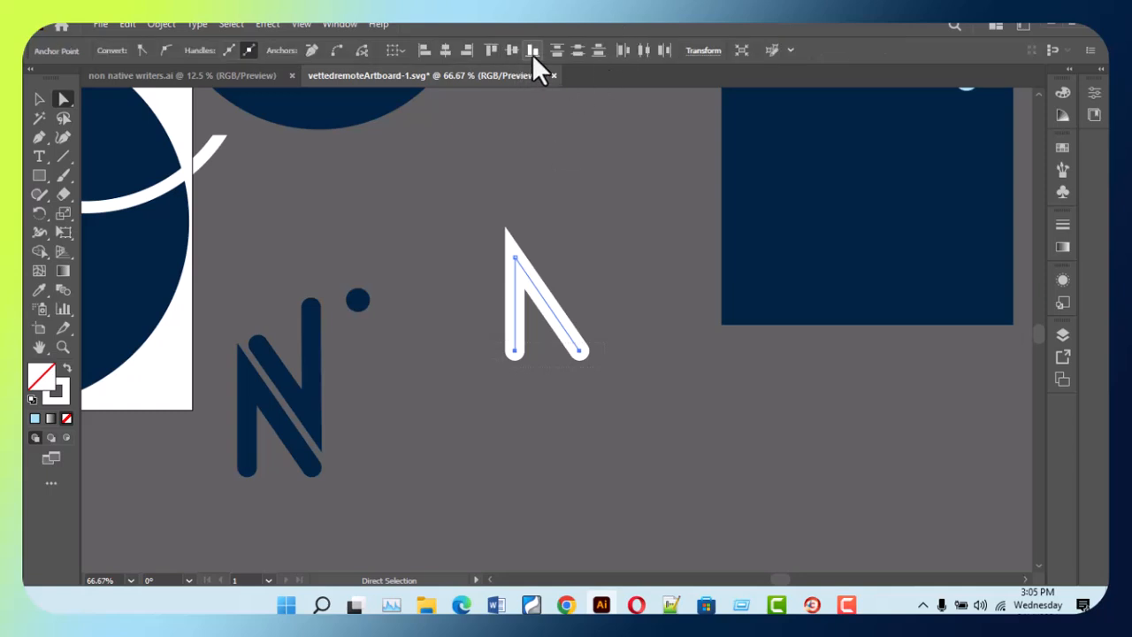
{"action": "key", "text": "v"}
{"action": "left_click", "coordinate": [625, 249]}
- Duplicate the left half of the rounded N beside itself and rotate the copy 180°
{"action": "left_click", "coordinate": [532, 284]}
{"action": "left_click_drag", "start_coordinate": [531, 309], "coordinate": [618, 285]}
{"action": "mouse_move", "coordinate": [663, 251]}
{"action": "left_mouse_down"}
{"action": "mouse_move", "coordinate": [672, 325]}
{"action": "mouse_move", "coordinate": [607, 367]}
{"action": "left_mouse_up"}
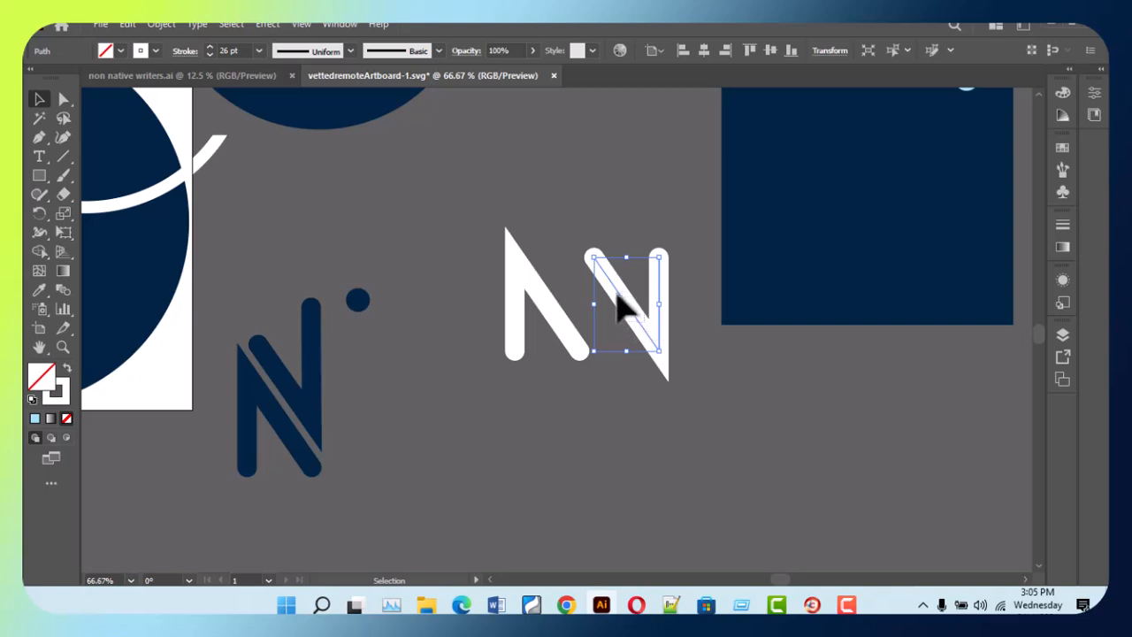
{"action": "left_click", "coordinate": [677, 402]}
- Fit the rotated copy against the left half, leaving a narrow diagonal gap to form a split rounded N
{"action": "mouse_move", "coordinate": [645, 332]}
{"action": "left_mouse_down"}
{"action": "mouse_move", "coordinate": [594, 286]}
{"action": "mouse_move", "coordinate": [584, 292]}
{"action": "left_mouse_up"}
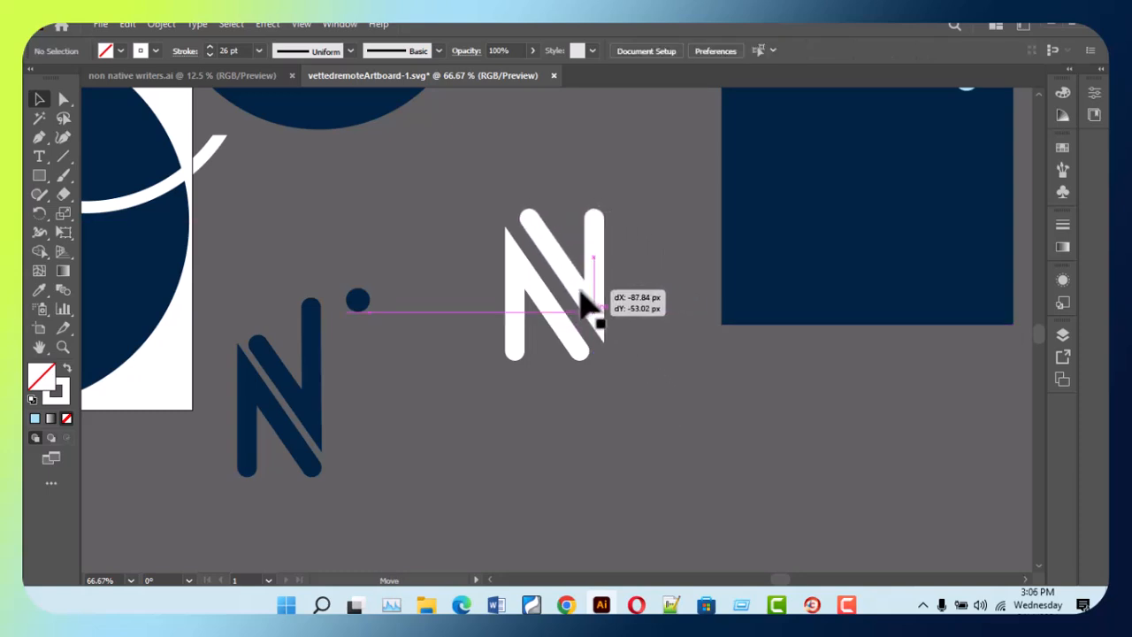
{"action": "left_click_drag", "start_coordinate": [581, 296], "coordinate": [576, 295]}
{"action": "left_click", "coordinate": [687, 435]}
- Try to align both halves of the new rounded N along their tops, and undo it
{"action": "scroll", "coordinate": [647, 399], "scroll_direction": "up", "scroll_amount": 1}
{"action": "left_click_drag", "start_coordinate": [507, 265], "coordinate": [609, 457]}
{"action": "left_click", "coordinate": [750, 50]}
{"action": "key", "text": "ctrl+z"}
{"action": "left_click", "coordinate": [684, 442]}
{"action": "left_click_drag", "start_coordinate": [528, 196], "coordinate": [599, 558]}
{"action": "left_click", "coordinate": [650, 381]}
{"action": "left_click_drag", "start_coordinate": [649, 357], "coordinate": [426, 395]}
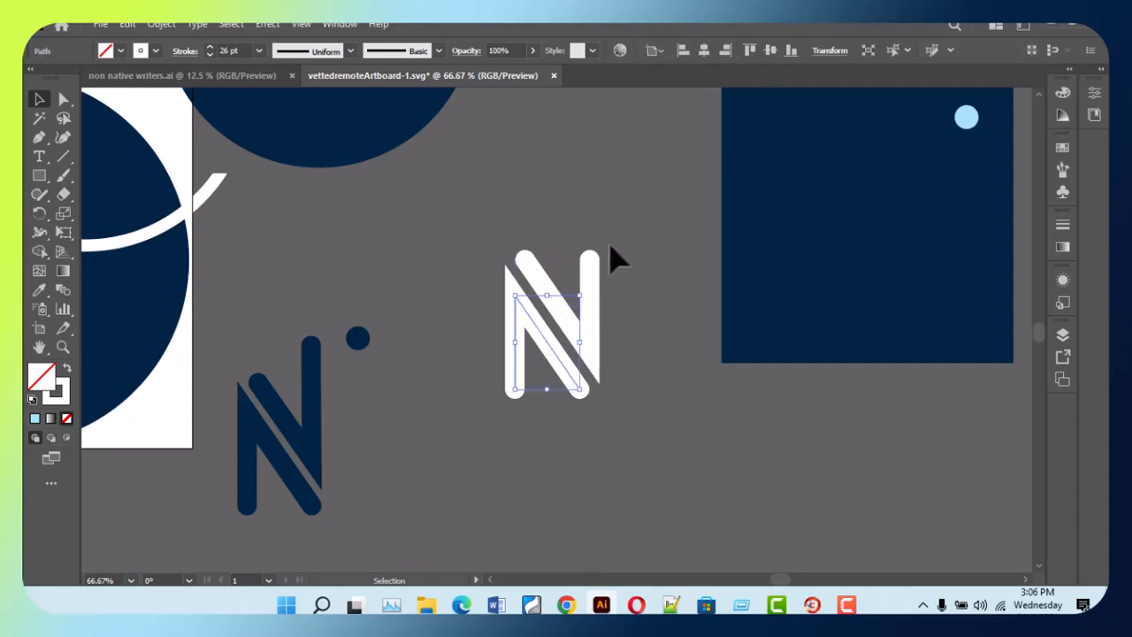
{"action": "left_click", "coordinate": [468, 384]}
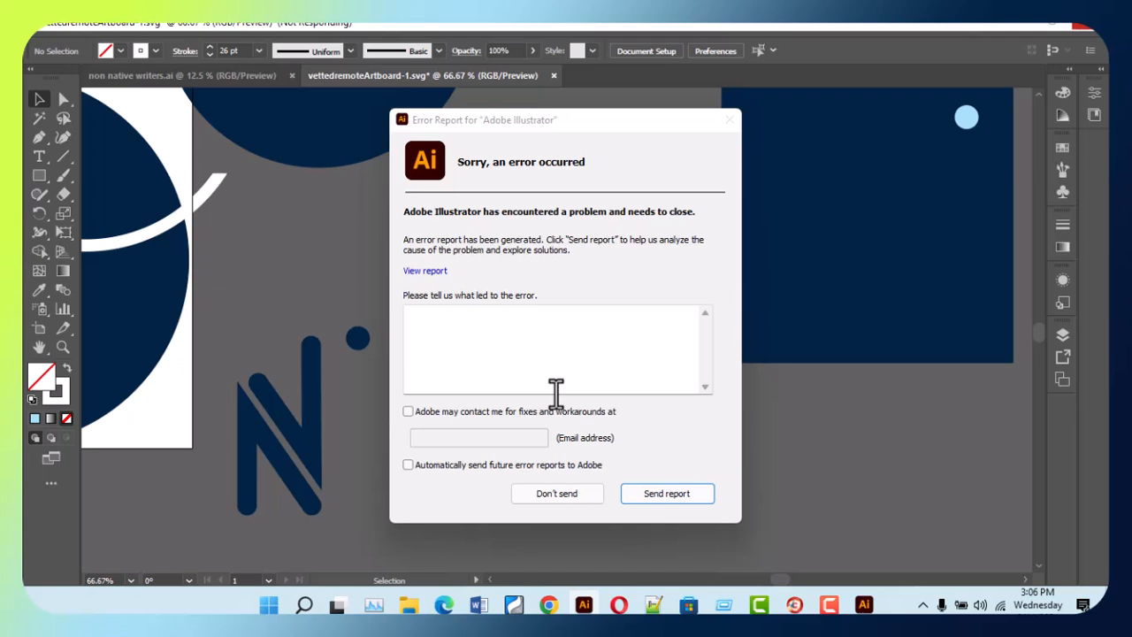
- Dismiss the Illustrator crash report without sending it and browse the calculator symbols image results in Chrome
{"action": "left_click", "coordinate": [558, 494]}
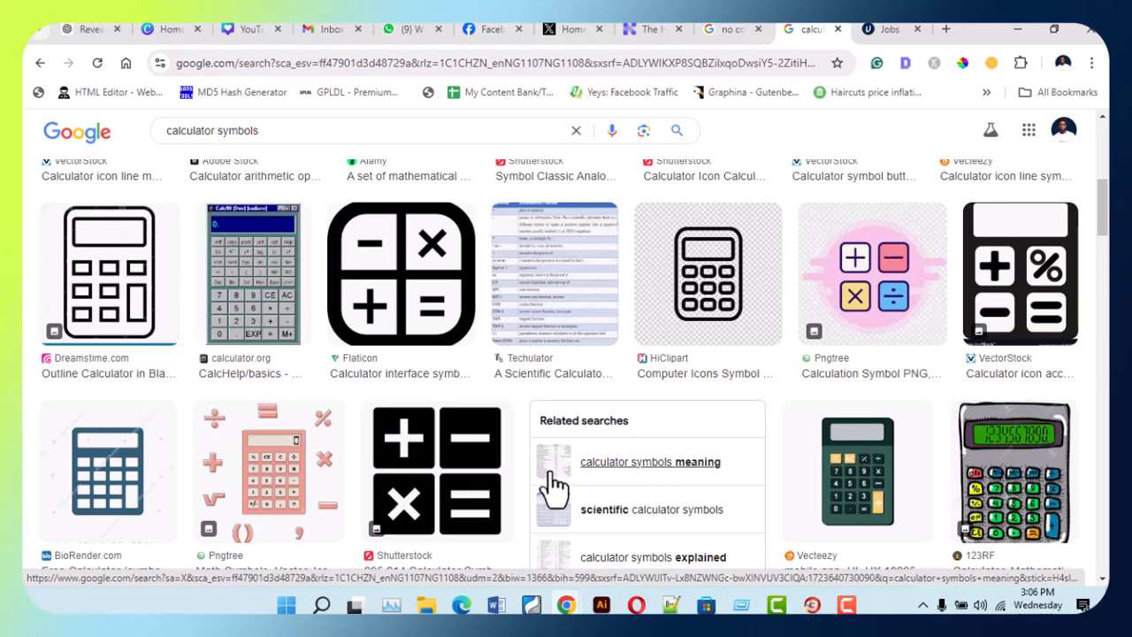
{"action": "key", "text": "Tab"}
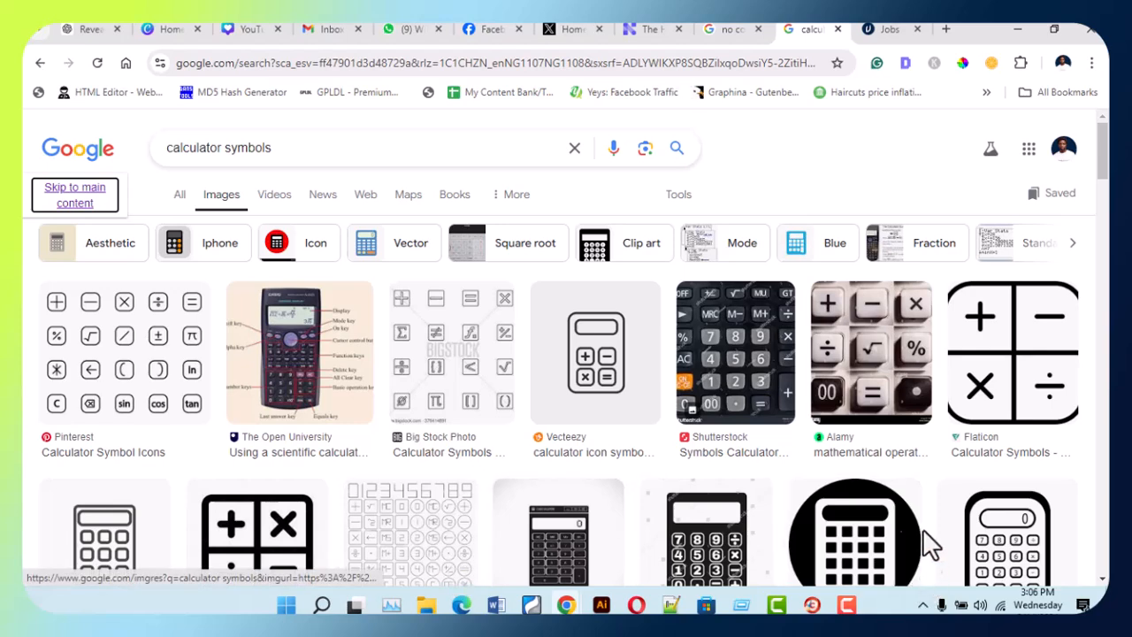
- Switch back to Illustrator and open the recent file NOCODECALC.ai at the rounded N and navy square
{"action": "left_click", "coordinate": [601, 605]}
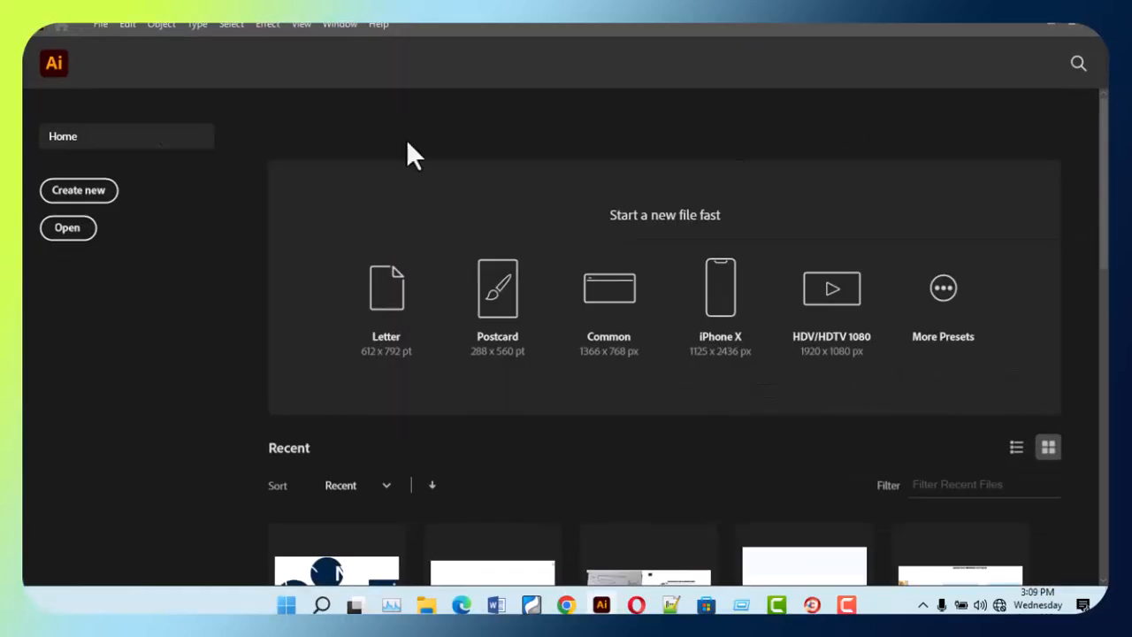
{"action": "left_click", "coordinate": [97, 25]}
{"action": "mouse_move", "coordinate": [151, 93]}
{"action": "left_click", "coordinate": [433, 94]}
{"action": "scroll", "coordinate": [517, 425], "scroll_direction": "up", "scroll_amount": 1}
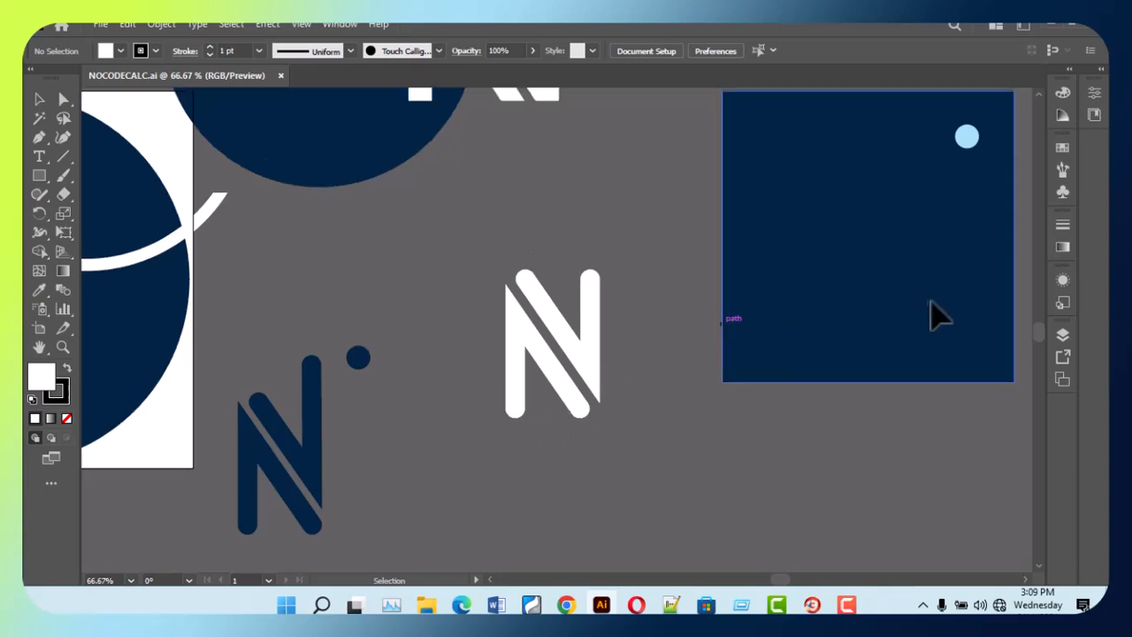
{"action": "scroll", "coordinate": [837, 354], "scroll_direction": "up", "scroll_amount": 1}
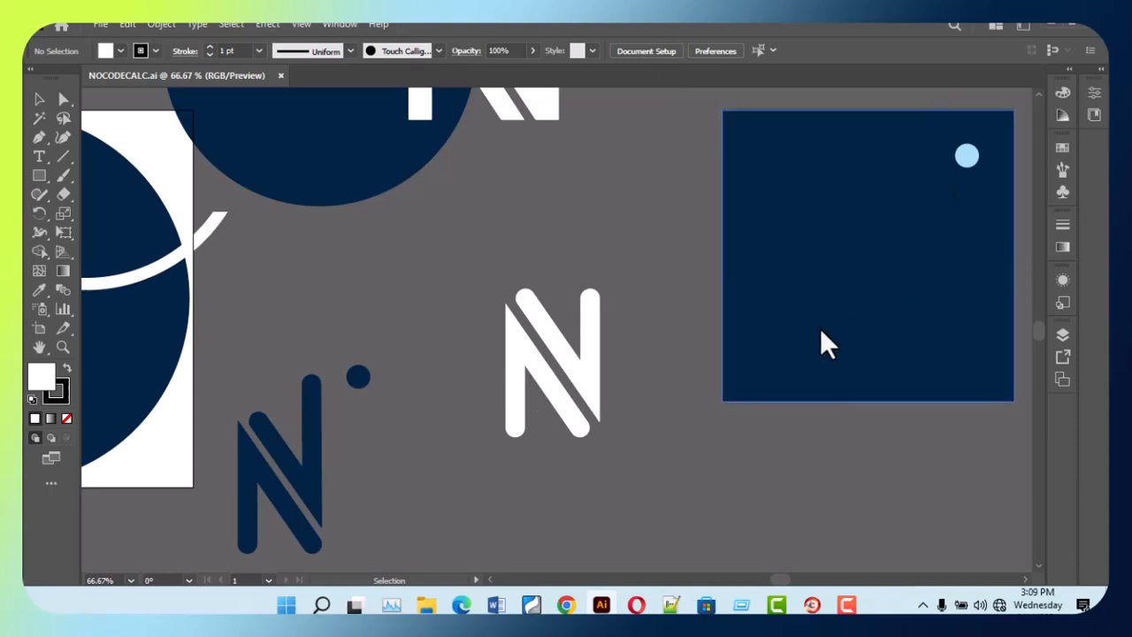
{"action": "scroll", "coordinate": [567, 371], "scroll_direction": "up", "scroll_amount": 4}
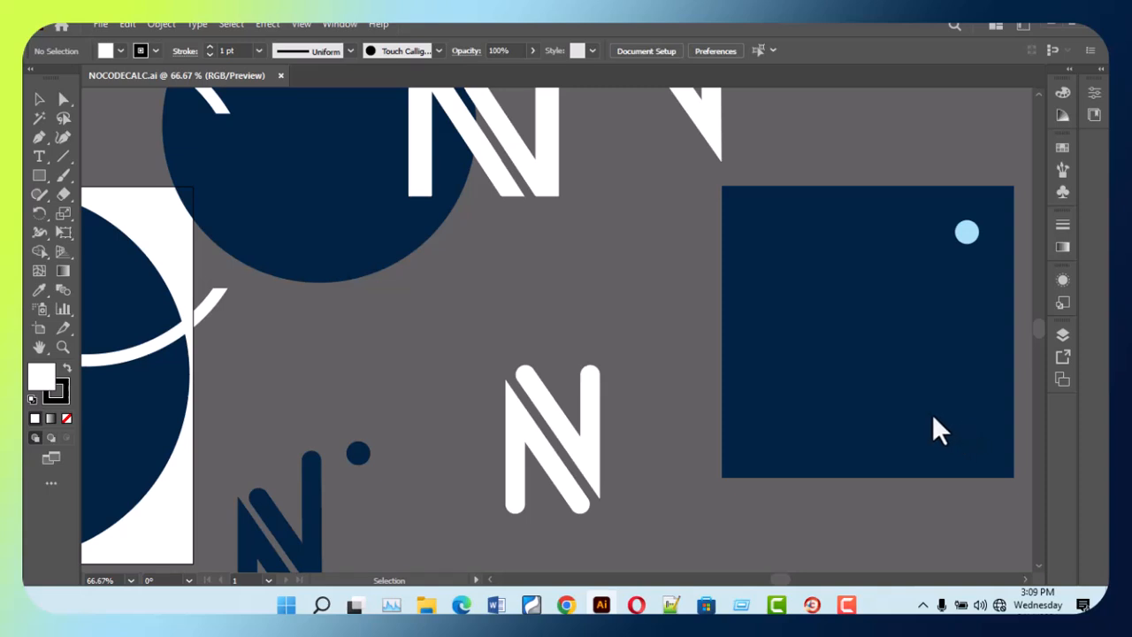
- Select both halves of the white rounded N and place a duplicate of it up and to the left
{"action": "left_click", "coordinate": [589, 432]}
{"action": "scroll", "coordinate": [606, 417], "scroll_direction": "down", "scroll_amount": 2}
{"action": "left_click", "coordinate": [505, 278]}
{"action": "left_click", "coordinate": [575, 372]}
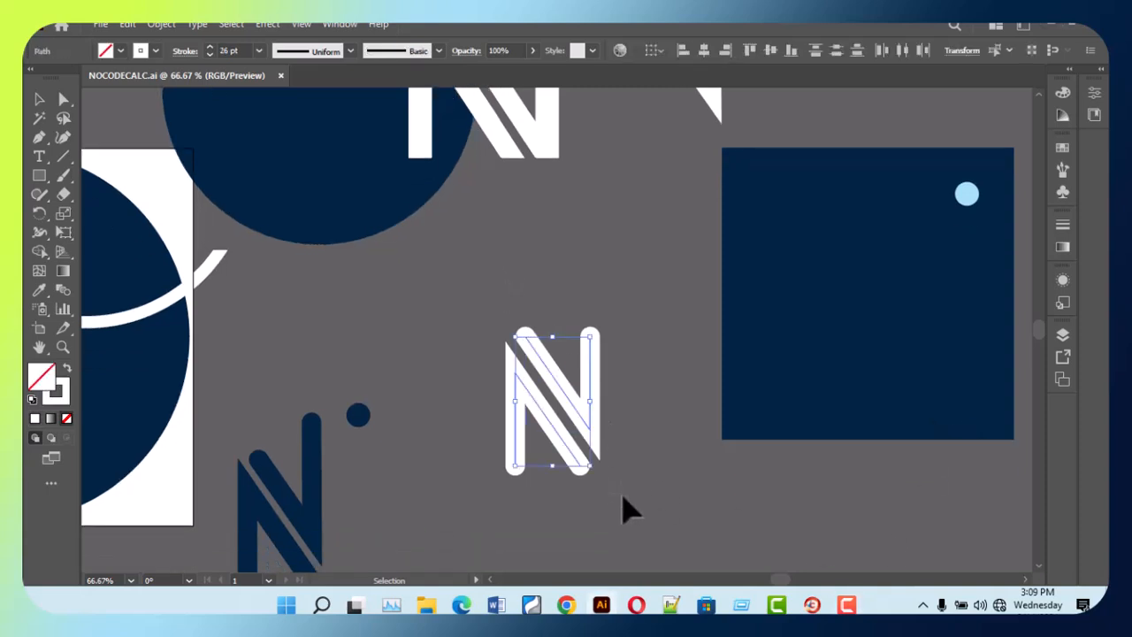
{"action": "left_click", "coordinate": [609, 306]}
{"action": "left_click", "coordinate": [571, 372]}
{"action": "left_click", "coordinate": [564, 249]}
{"action": "left_click", "coordinate": [562, 469]}
{"action": "left_click_drag", "start_coordinate": [573, 407], "coordinate": [432, 338]}
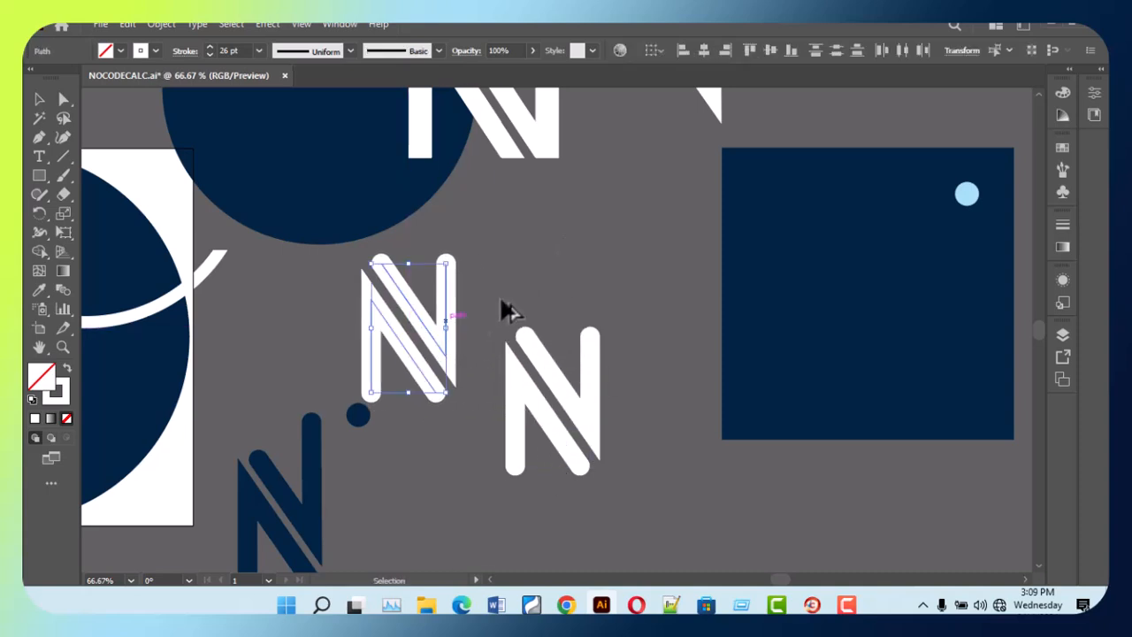
- Expand the strokes of the original white rounded N into filled shapes
{"action": "left_click", "coordinate": [540, 285]}
{"action": "left_click", "coordinate": [571, 442]}
{"action": "scroll", "coordinate": [570, 443], "scroll_direction": "down", "scroll_amount": 3}
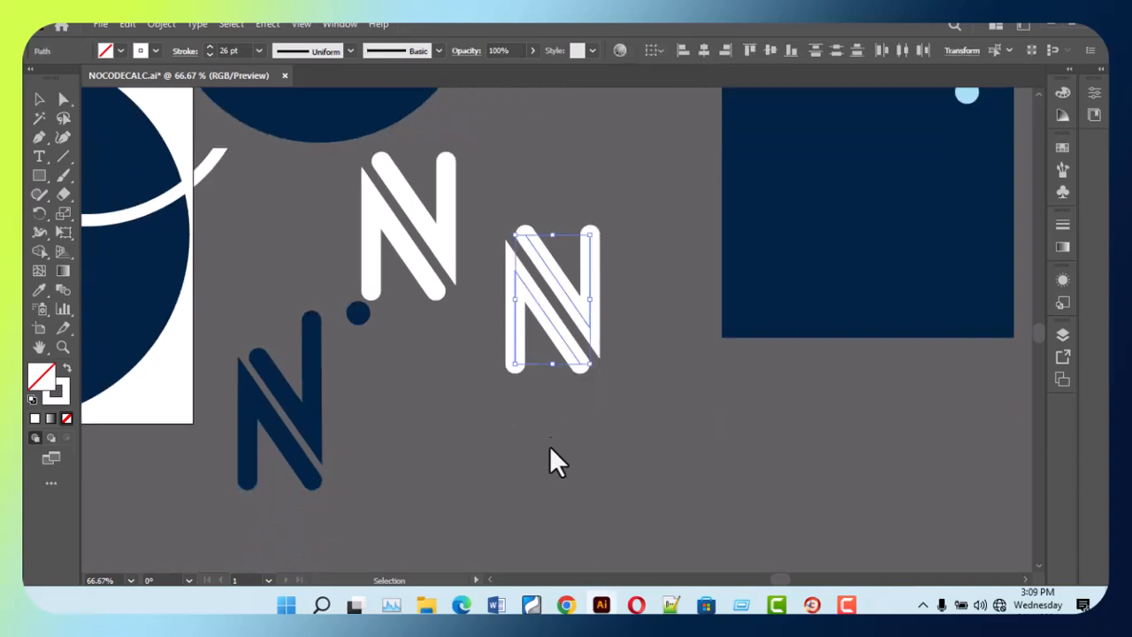
{"action": "left_click", "coordinate": [161, 23]}
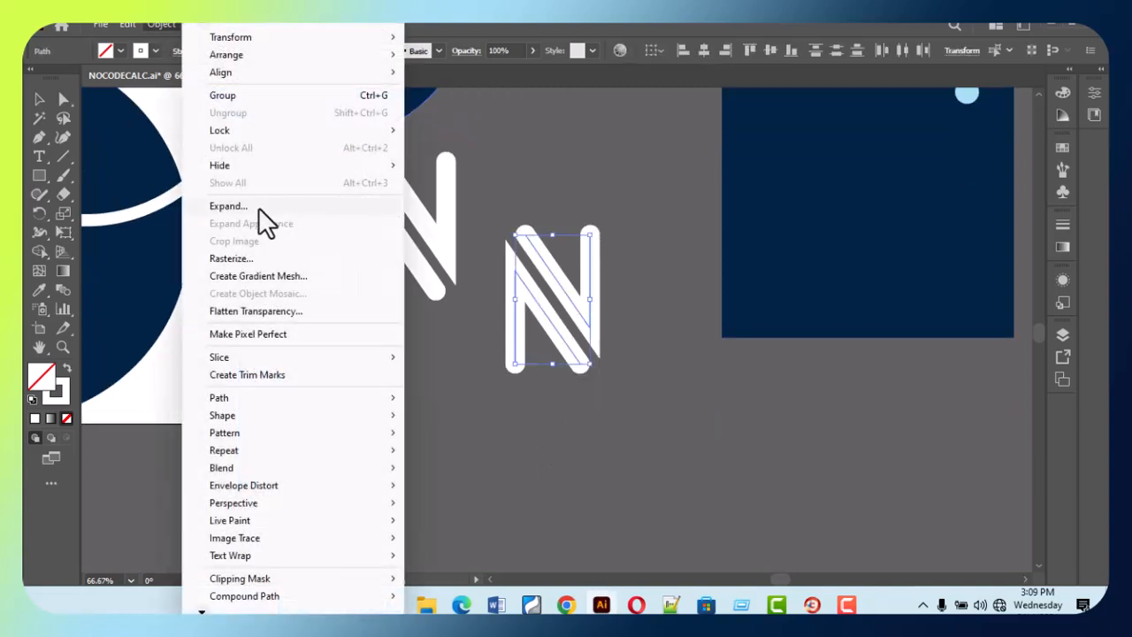
{"action": "left_click", "coordinate": [258, 207]}
{"action": "left_click", "coordinate": [558, 393]}
{"action": "left_click", "coordinate": [683, 396]}
{"action": "left_click", "coordinate": [553, 301]}
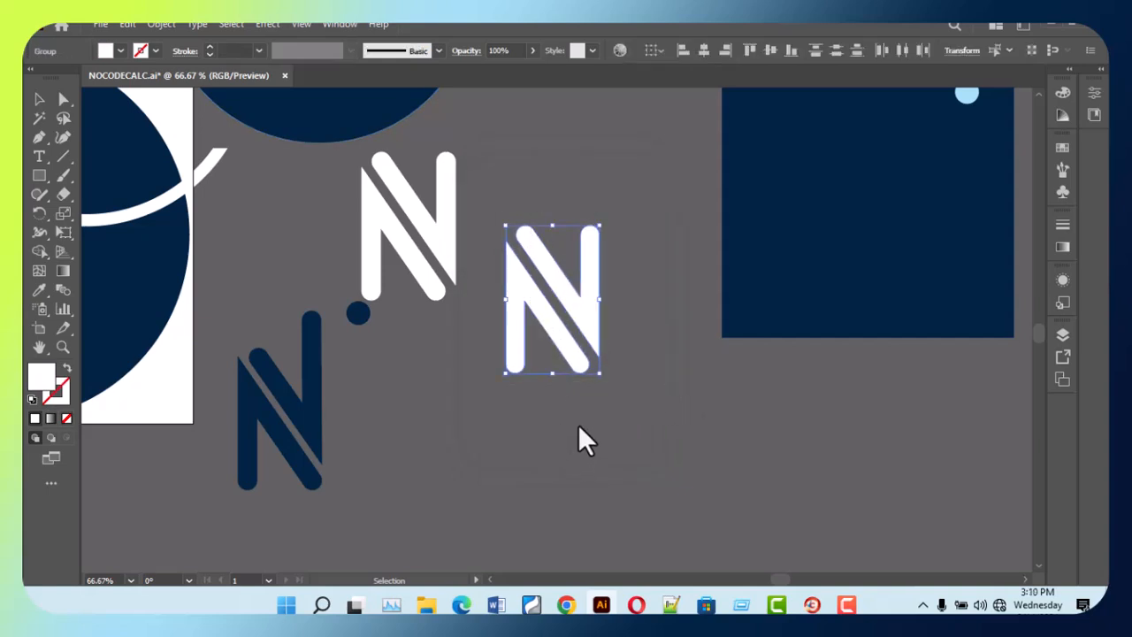
- Move the expanded white N onto the navy square and take the light blue dot off the square
{"action": "scroll", "coordinate": [602, 414], "scroll_direction": "up", "scroll_amount": 2}
{"action": "key", "text": "a"}
{"action": "key", "text": "v"}
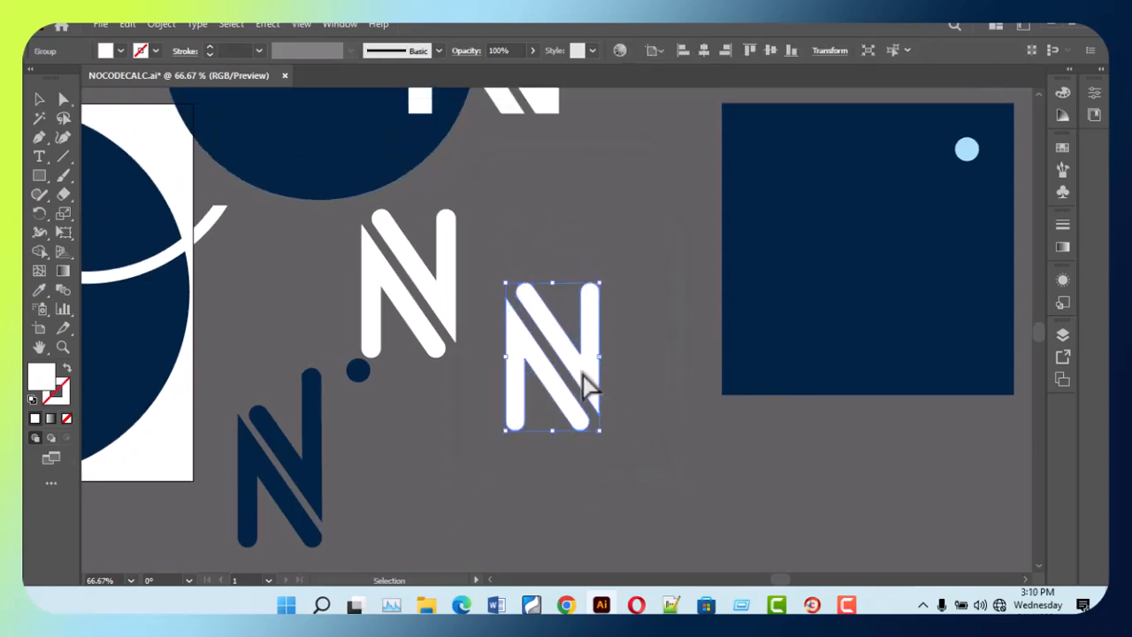
{"action": "left_click_drag", "start_coordinate": [589, 385], "coordinate": [892, 303]}
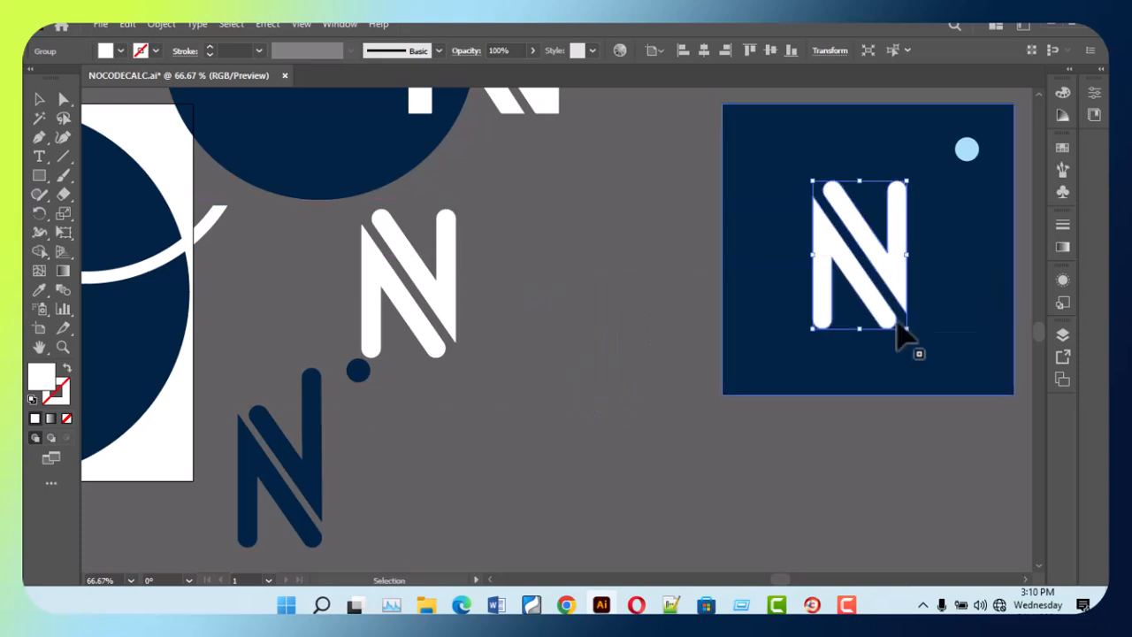
{"action": "scroll", "coordinate": [973, 135], "scroll_direction": "up", "scroll_amount": 1}
{"action": "left_click_drag", "start_coordinate": [967, 168], "coordinate": [607, 281]}
{"action": "scroll", "coordinate": [863, 350], "scroll_direction": "up", "scroll_amount": 2}
- Center the white N horizontally and vertically with the navy square and group the two
{"action": "left_click_drag", "start_coordinate": [850, 332], "coordinate": [730, 349]}
{"action": "left_click_drag", "start_coordinate": [737, 142], "coordinate": [787, 471]}
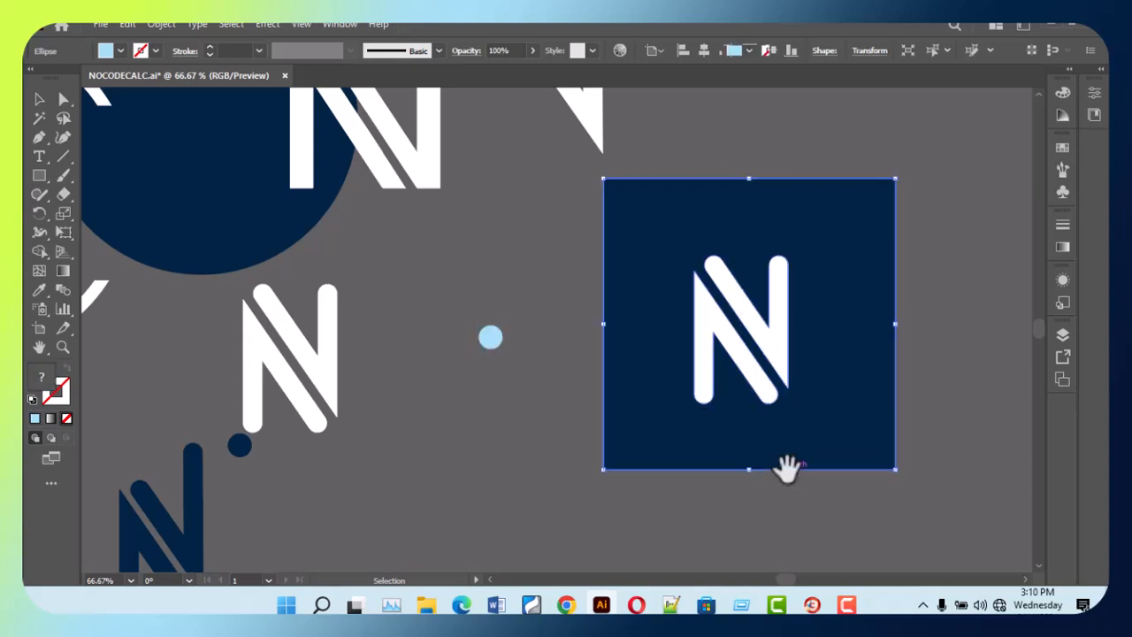
{"action": "left_click", "coordinate": [704, 51]}
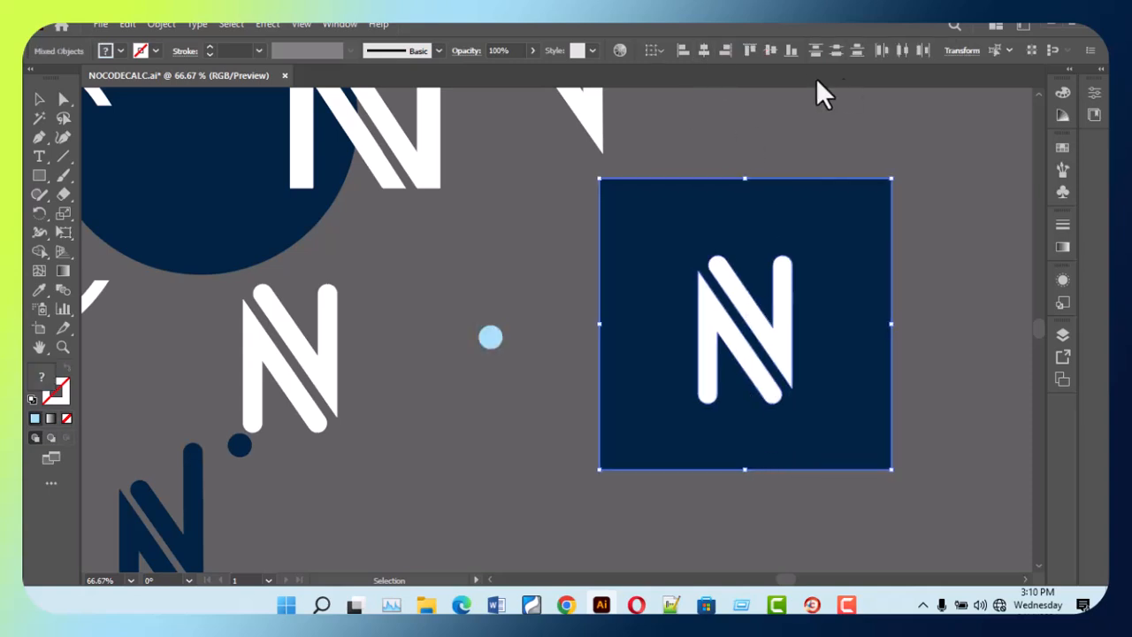
{"action": "left_click", "coordinate": [771, 51]}
{"action": "key", "text": "ctrl+g"}
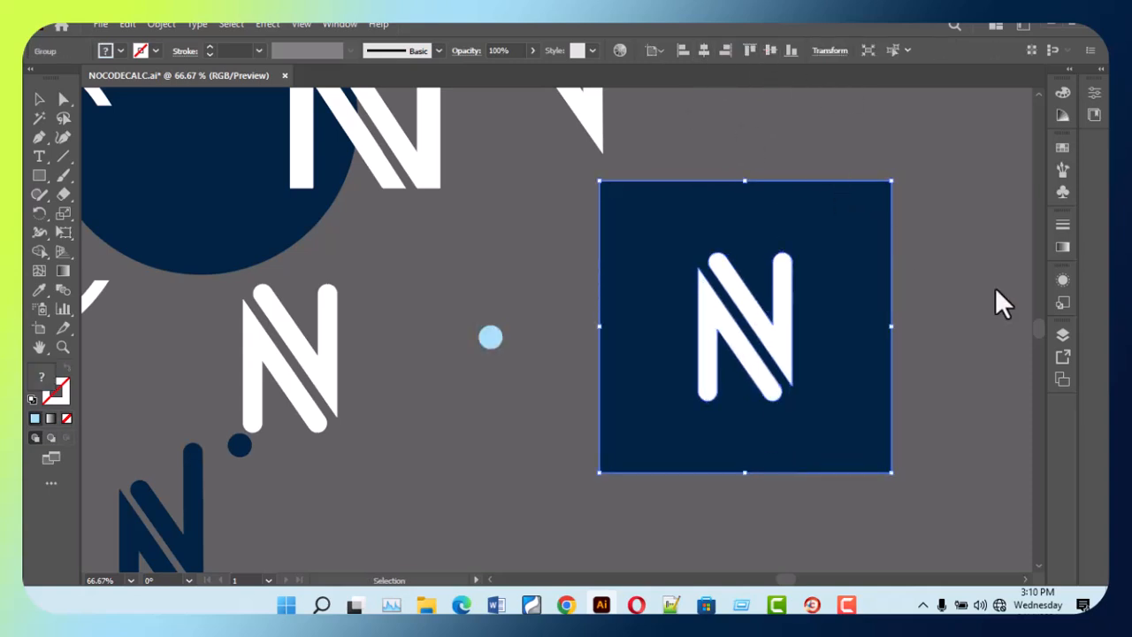
- Place the light blue dot on the navy square, above and to the right of the white N
{"action": "left_click", "coordinate": [995, 301]}
{"action": "left_click_drag", "start_coordinate": [489, 340], "coordinate": [845, 238]}
{"action": "left_click", "coordinate": [926, 250]}
{"action": "scroll", "coordinate": [926, 250], "scroll_direction": "down", "scroll_amount": 1}
{"action": "scroll", "coordinate": [926, 251], "scroll_direction": "up", "scroll_amount": 2}
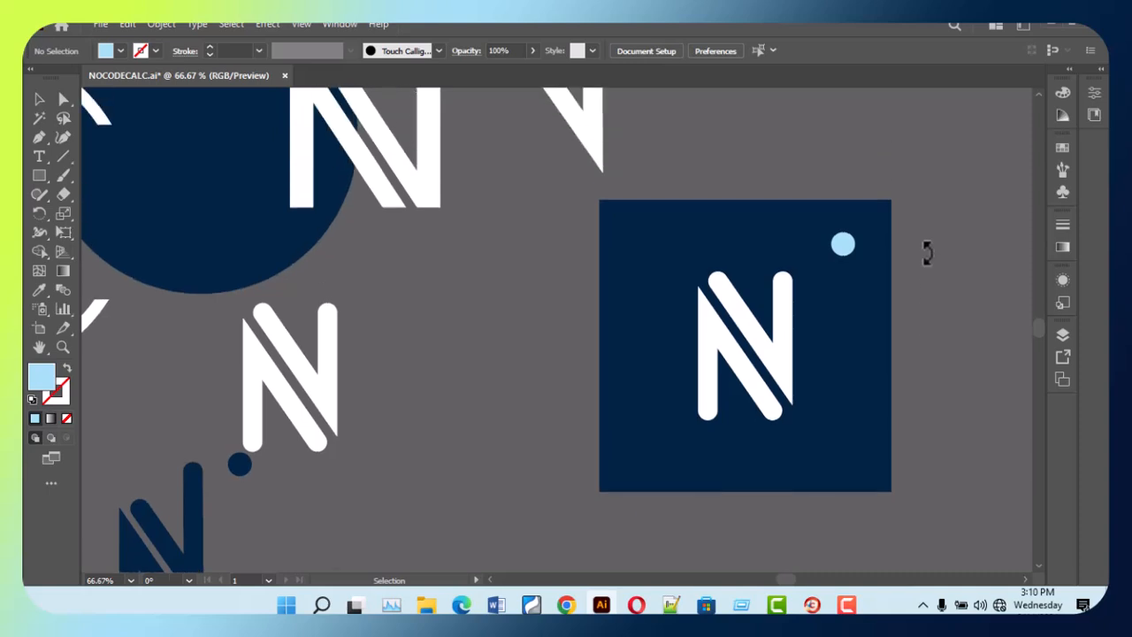
- Examine the navy square logo alongside the earlier drafts on the canvas
{"action": "scroll", "coordinate": [926, 252], "scroll_direction": "down", "scroll_amount": 1}
{"action": "key", "text": "z"}
{"action": "left_click", "coordinate": [859, 230]}
{"action": "scroll", "coordinate": [573, 285], "scroll_direction": "down", "scroll_amount": 1}
{"action": "scroll", "coordinate": [573, 285], "scroll_direction": "down", "scroll_amount": 2}
{"action": "left_click", "coordinate": [435, 244], "text": "alt"}
{"action": "left_click", "coordinate": [435, 245], "text": "alt"}
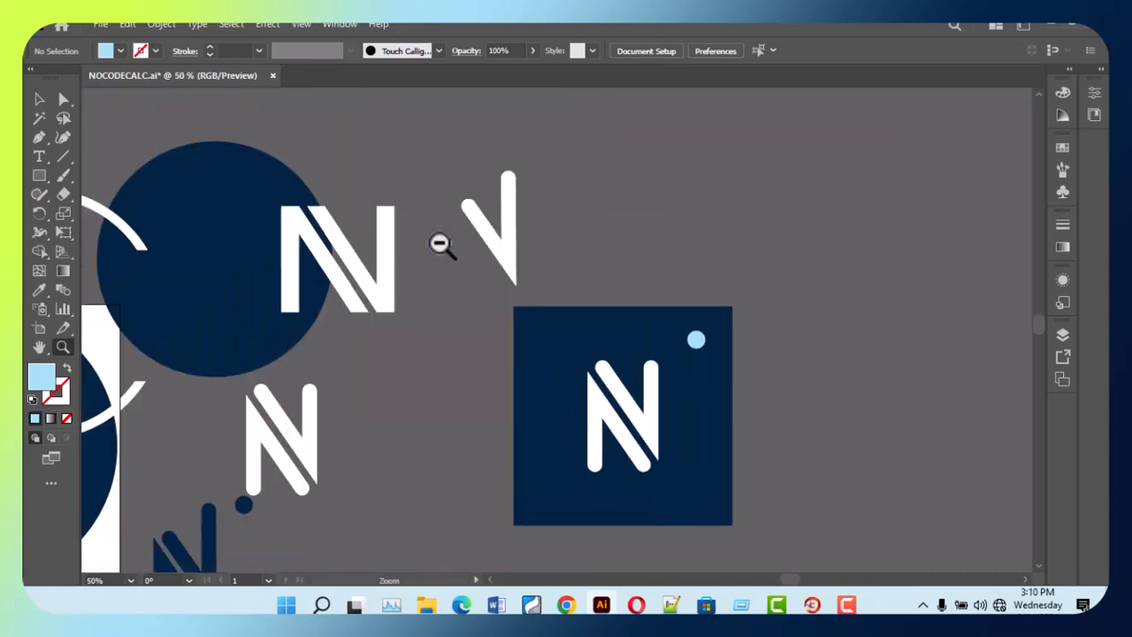
{"action": "scroll", "coordinate": [664, 311], "scroll_direction": "down", "scroll_amount": 1}
{"action": "key", "text": "space"}
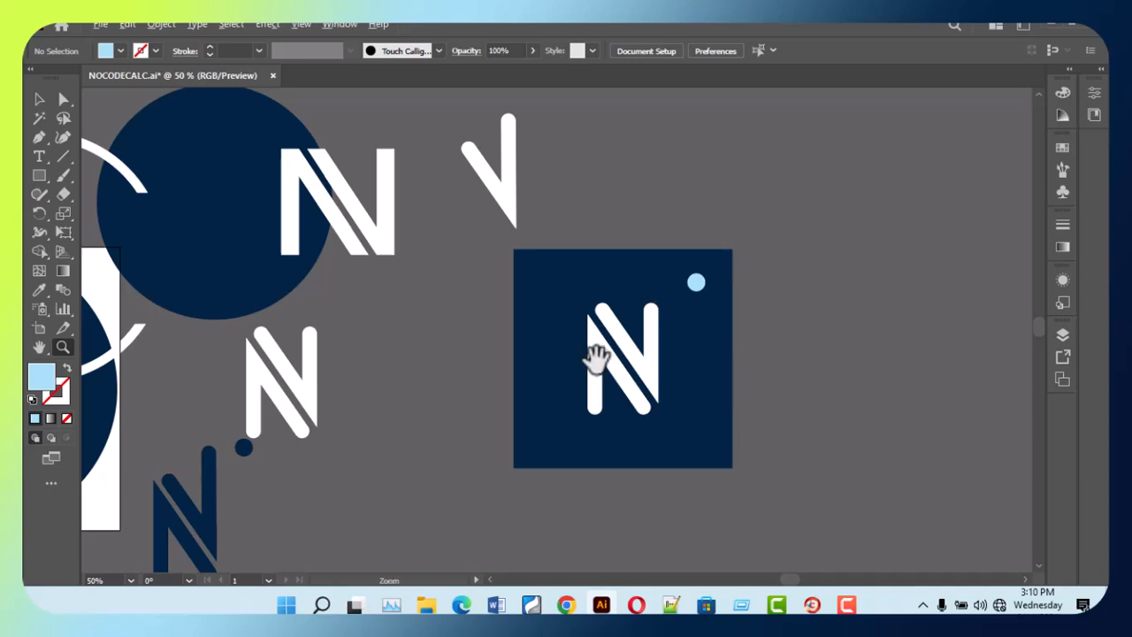
{"action": "key", "text": "ctrl+minus"}
{"action": "key", "text": "ctrl+minus"}
{"action": "left_click", "coordinate": [561, 319]}
{"action": "left_click_drag", "start_coordinate": [558, 319], "coordinate": [688, 316]}
- Delete the draft navy circle above the artboard, the sharp-cornered white N and the loose half N
{"action": "key", "text": "c"}
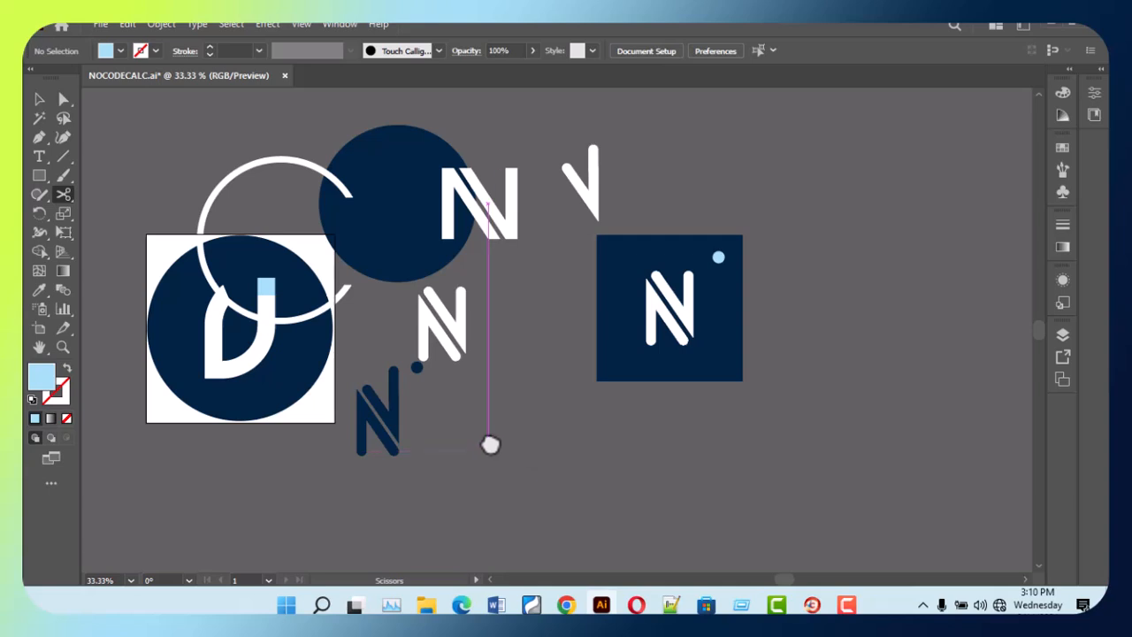
{"action": "key", "text": "v"}
{"action": "left_click_drag", "start_coordinate": [386, 117], "coordinate": [523, 469]}
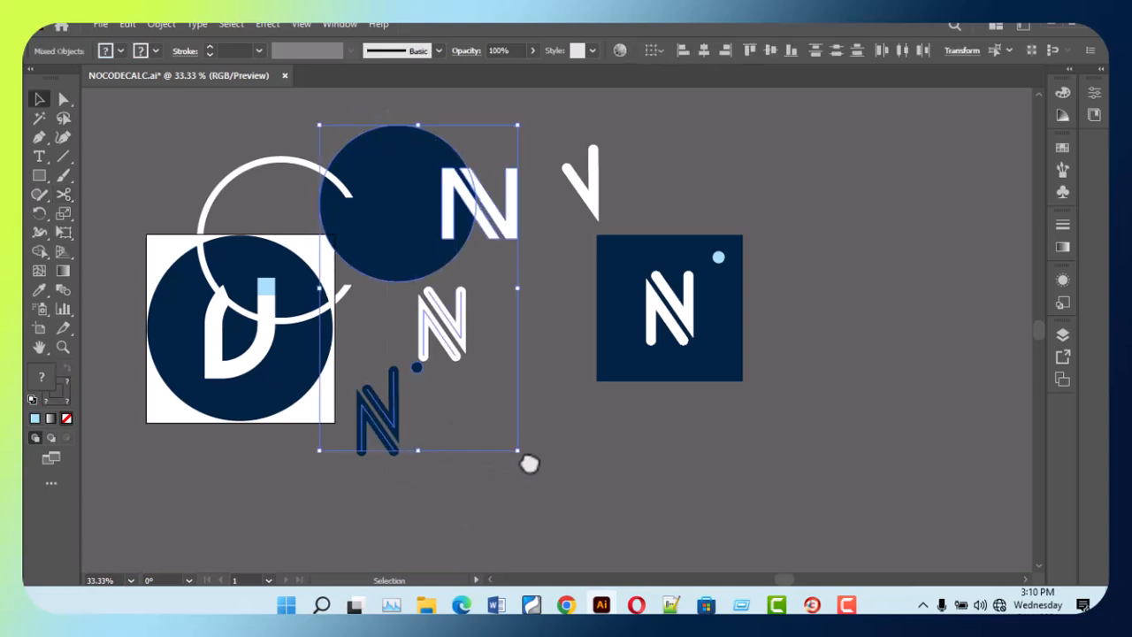
{"action": "left_click", "coordinate": [543, 467]}
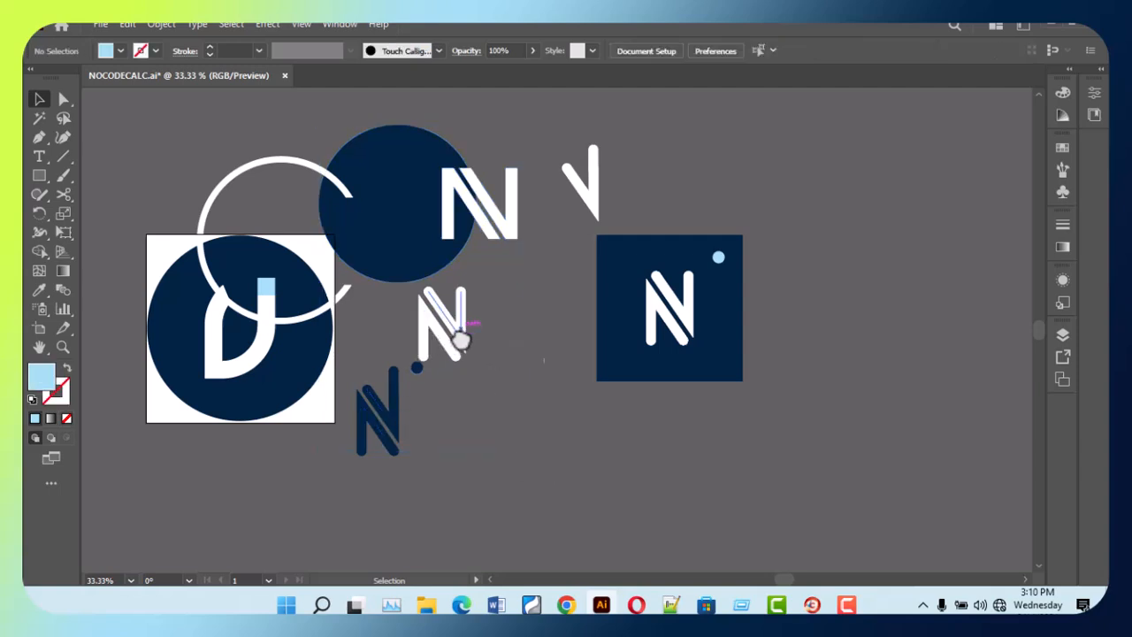
{"action": "left_click_drag", "start_coordinate": [611, 174], "coordinate": [419, 188]}
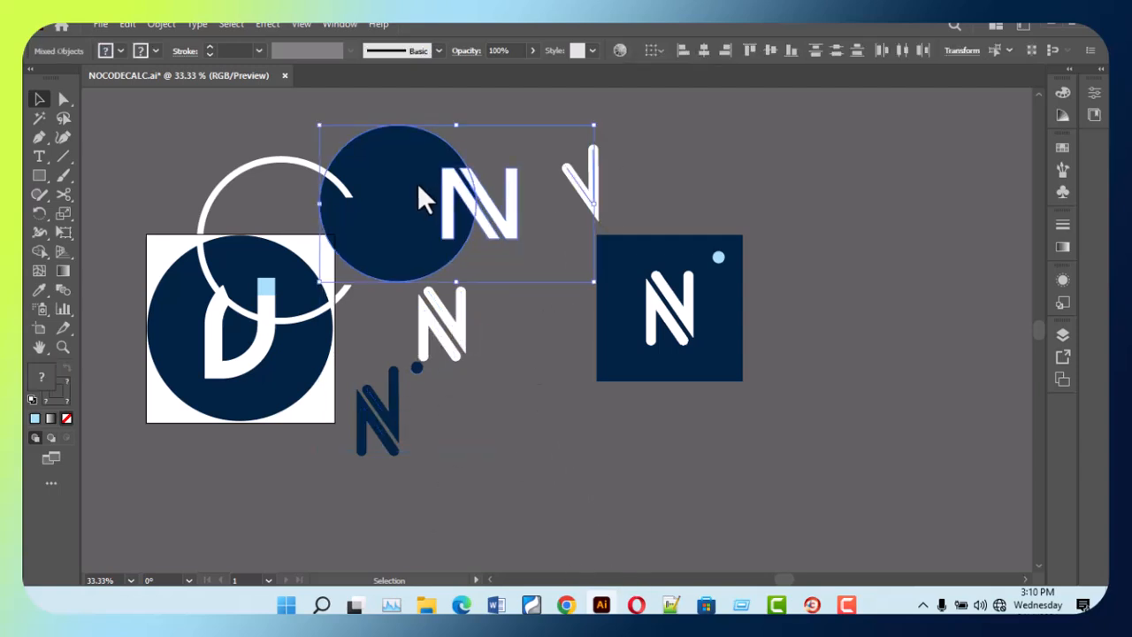
{"action": "key", "text": "Delete"}
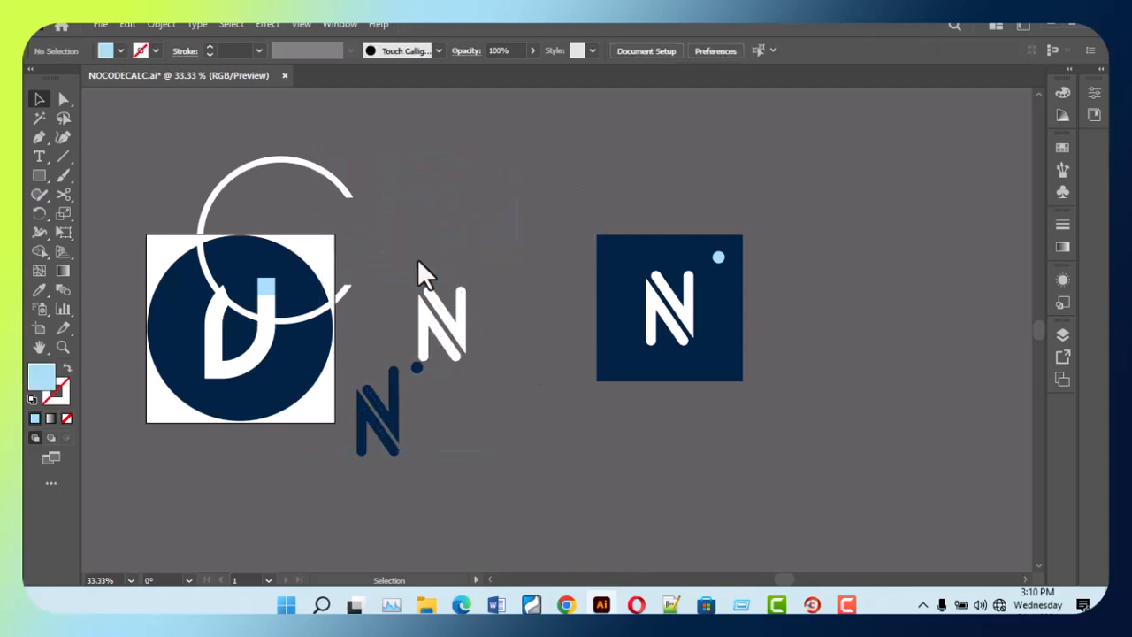
- Delete the open white ring over the artboard and move the navy N with its dot further down the canvas
{"action": "left_click", "coordinate": [454, 323]}
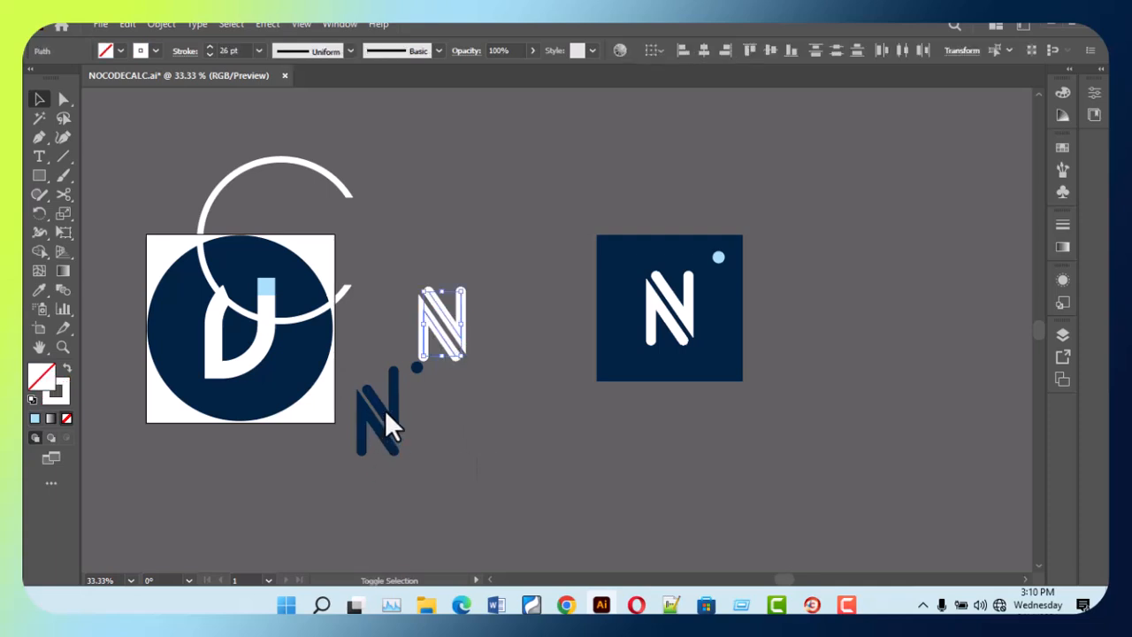
{"action": "left_click", "coordinate": [456, 277]}
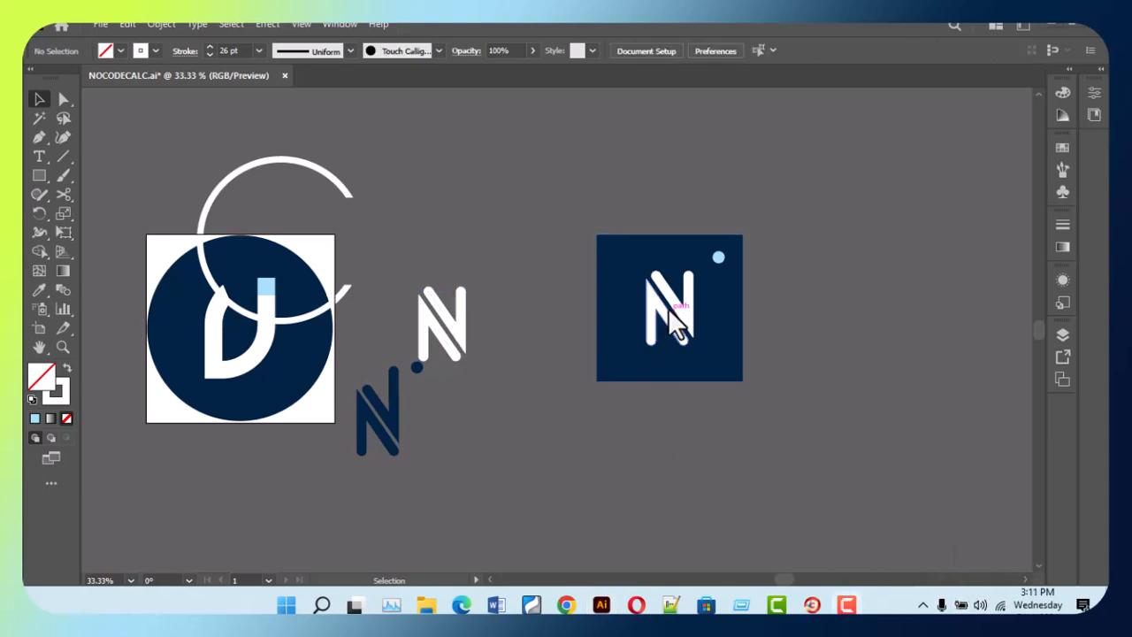
{"action": "left_click", "coordinate": [332, 184]}
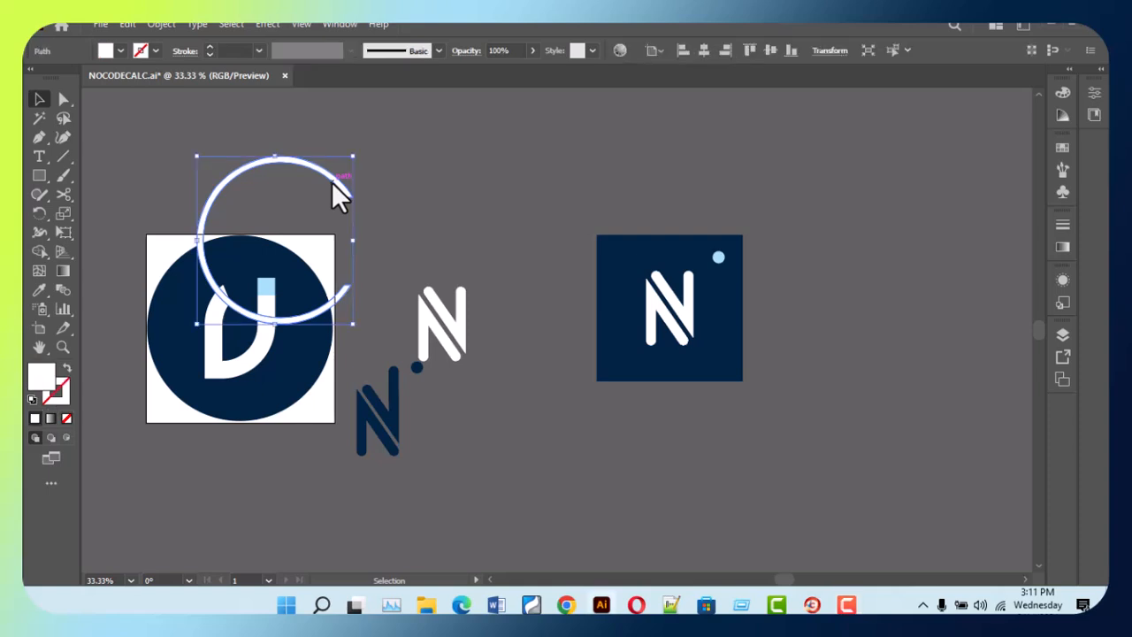
{"action": "key", "text": "Delete"}
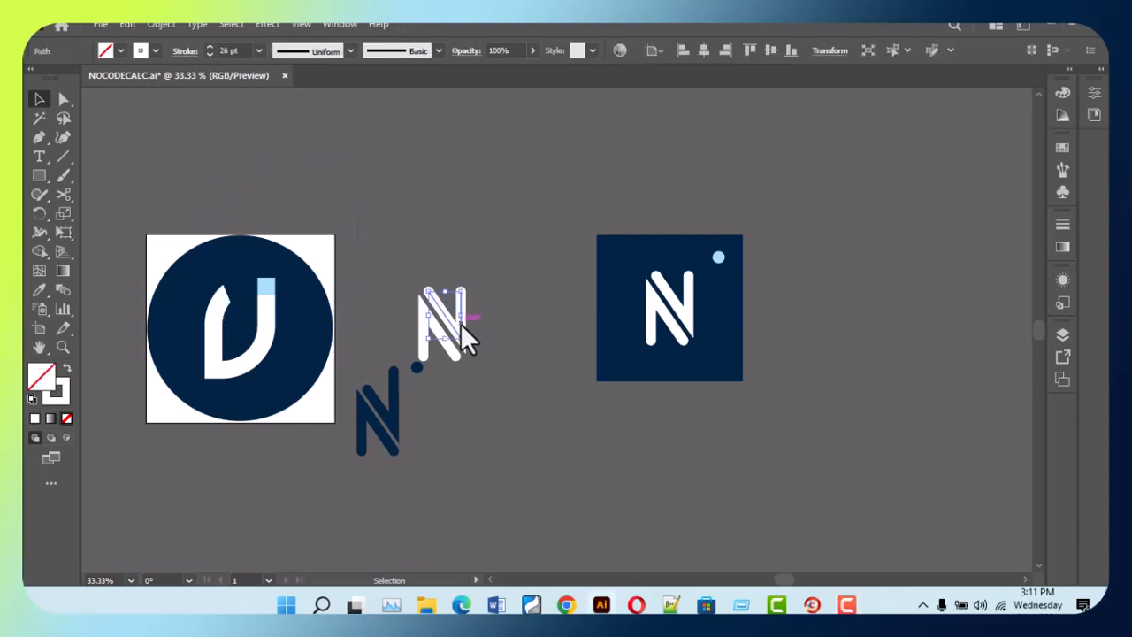
{"action": "left_click", "coordinate": [392, 430]}
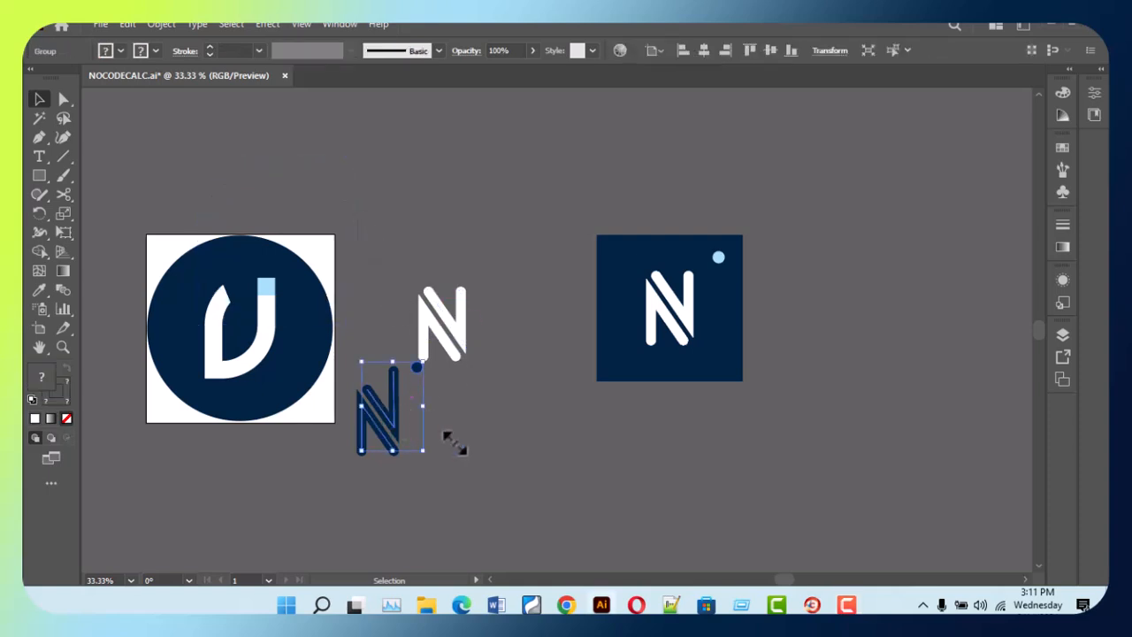
{"action": "left_click_drag", "start_coordinate": [399, 437], "coordinate": [492, 532]}
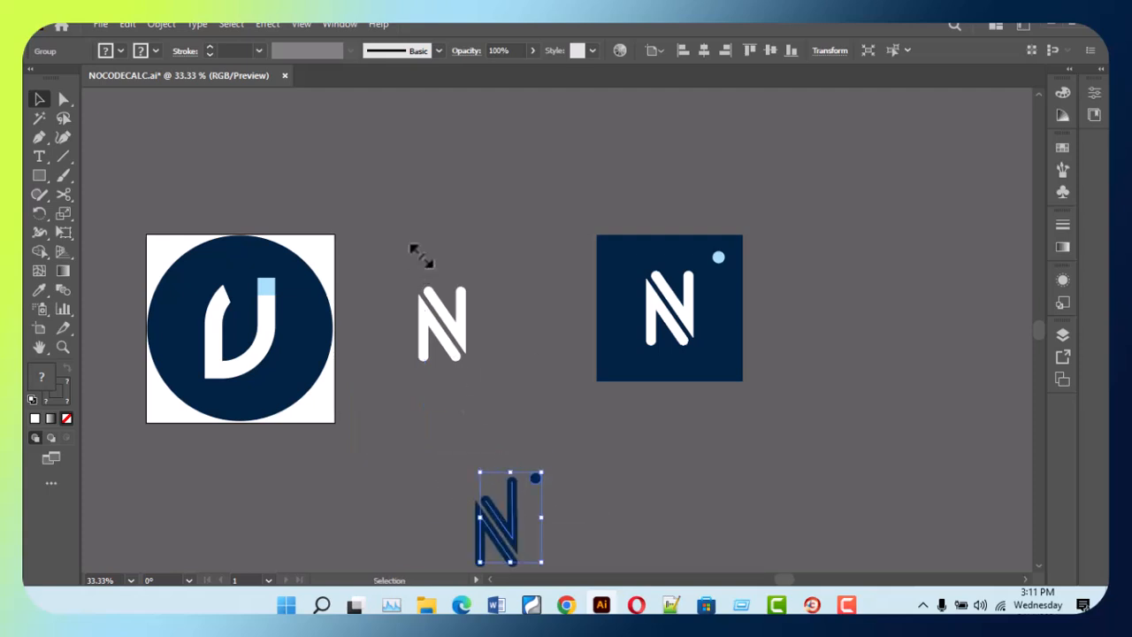
- Delete the spare white N and clear the artboard of the old white U-shaped mark, light blue square and navy circle
{"action": "left_click", "coordinate": [522, 442]}
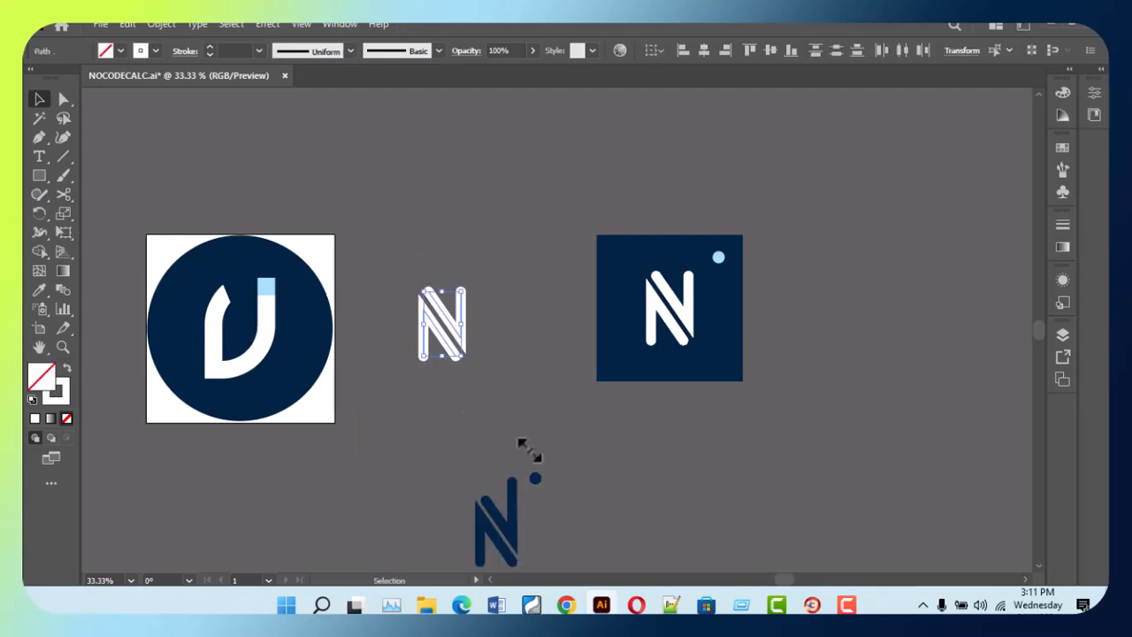
{"action": "left_click", "coordinate": [257, 350]}
{"action": "key", "text": "Delete"}
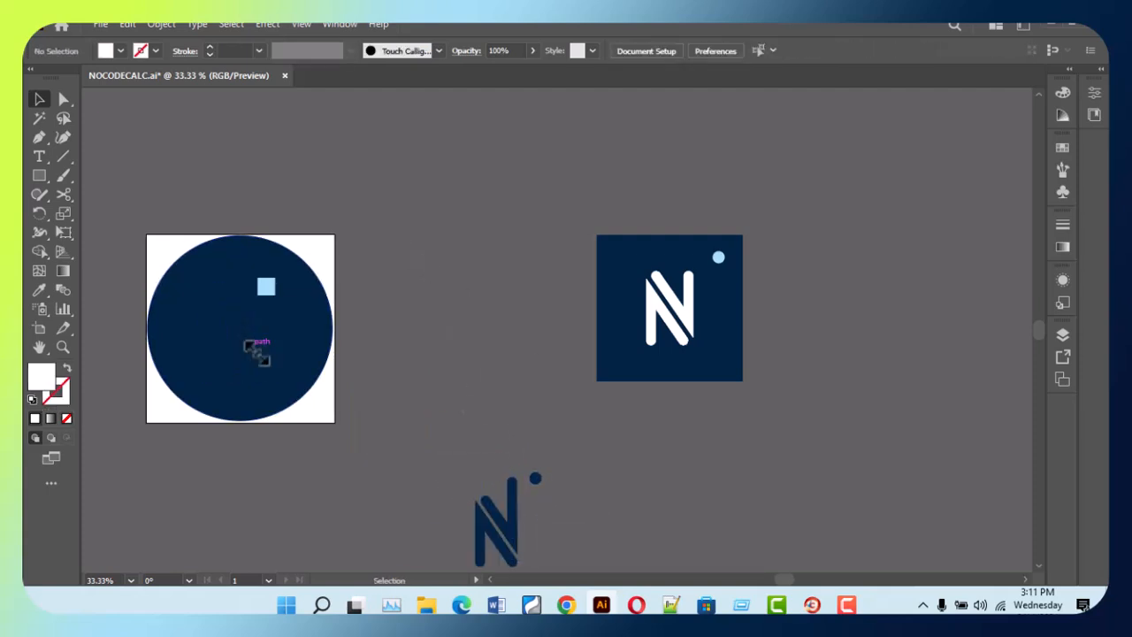
{"action": "left_click", "coordinate": [265, 286]}
{"action": "key", "text": "Delete"}
{"action": "left_click", "coordinate": [292, 330]}
{"action": "key", "text": "Delete"}
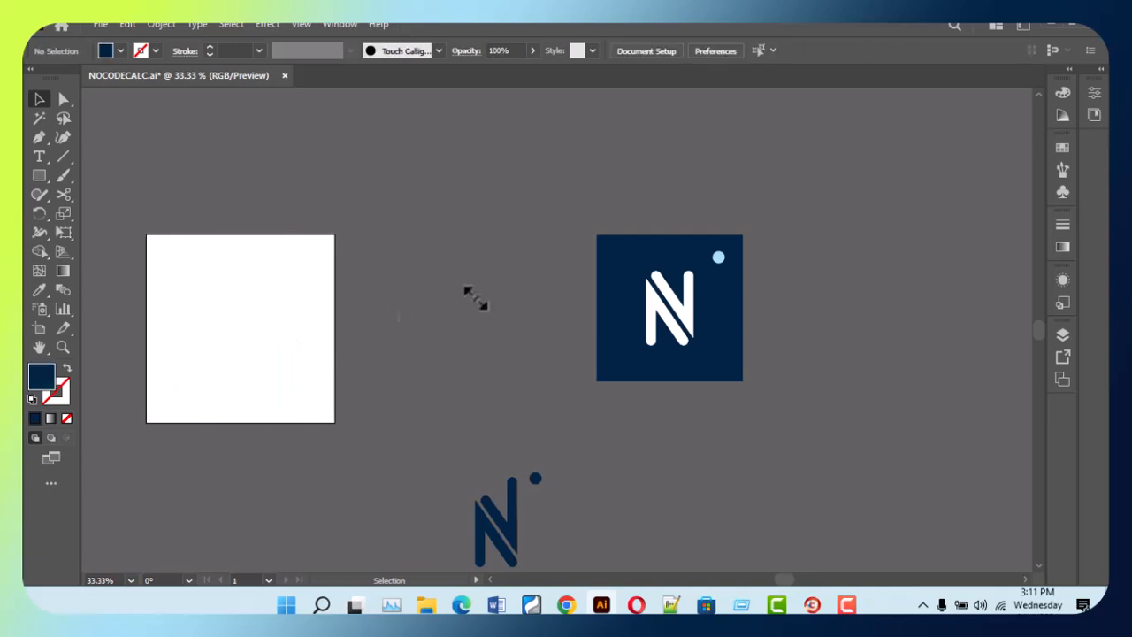
- Try to center the grouped navy square and N on the artboard without the dot, and undo it
{"action": "left_click", "coordinate": [699, 320]}
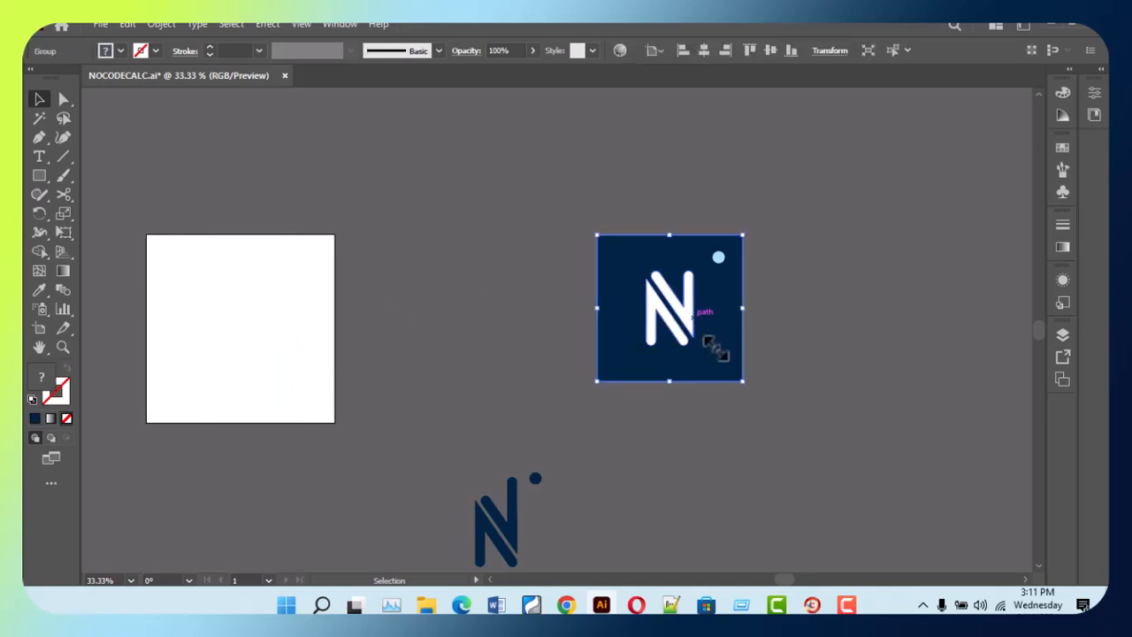
{"action": "left_click", "coordinate": [256, 345]}
{"action": "left_click", "coordinate": [688, 331]}
{"action": "left_click", "coordinate": [705, 53]}
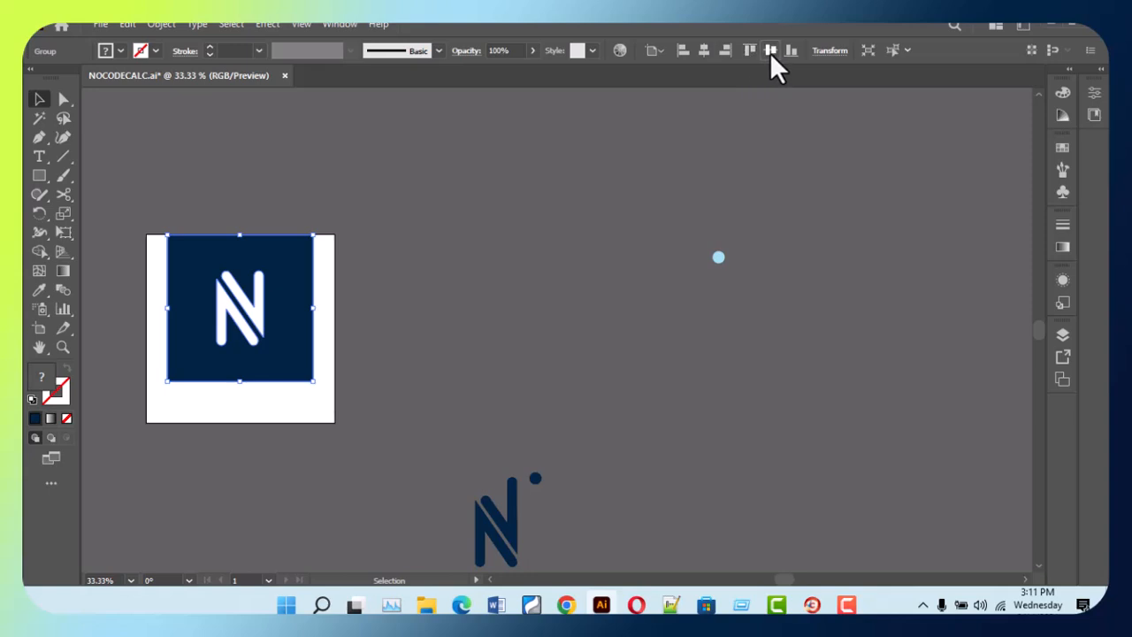
{"action": "left_click", "coordinate": [769, 52]}
{"action": "key", "text": "ctrl+z"}
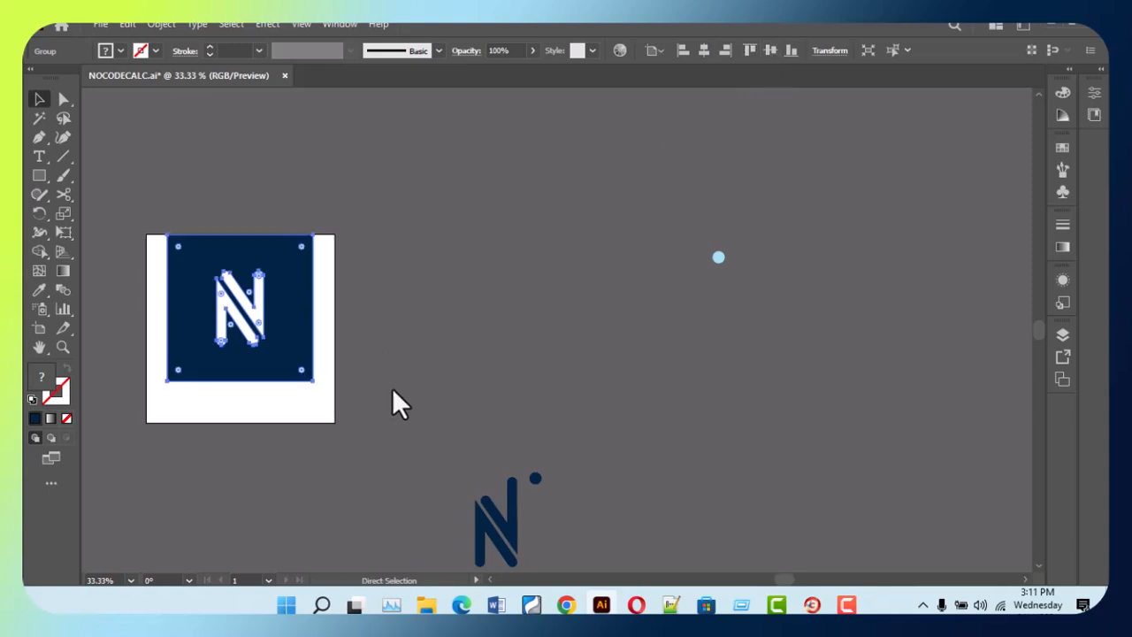
{"action": "key", "text": "ctrl+z"}
{"action": "left_click", "coordinate": [864, 270]}
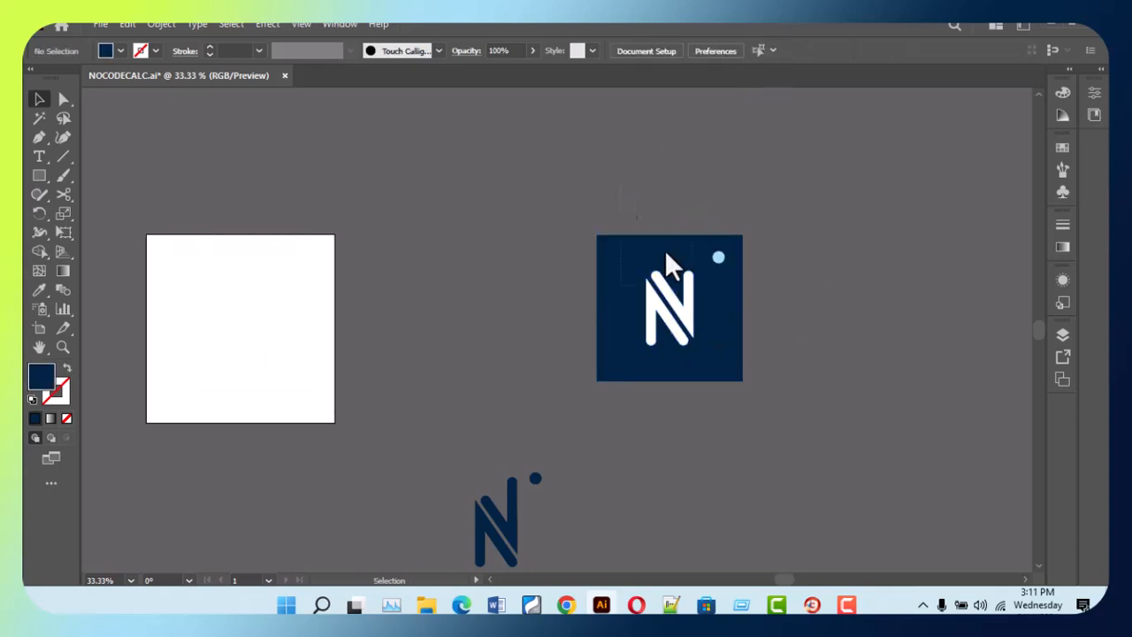
- Group the navy square, white N and light blue dot, and center the group horizontally and vertically on the artboard
{"action": "left_click_drag", "start_coordinate": [622, 189], "coordinate": [828, 468]}
{"action": "key", "text": "ctrl+g"}
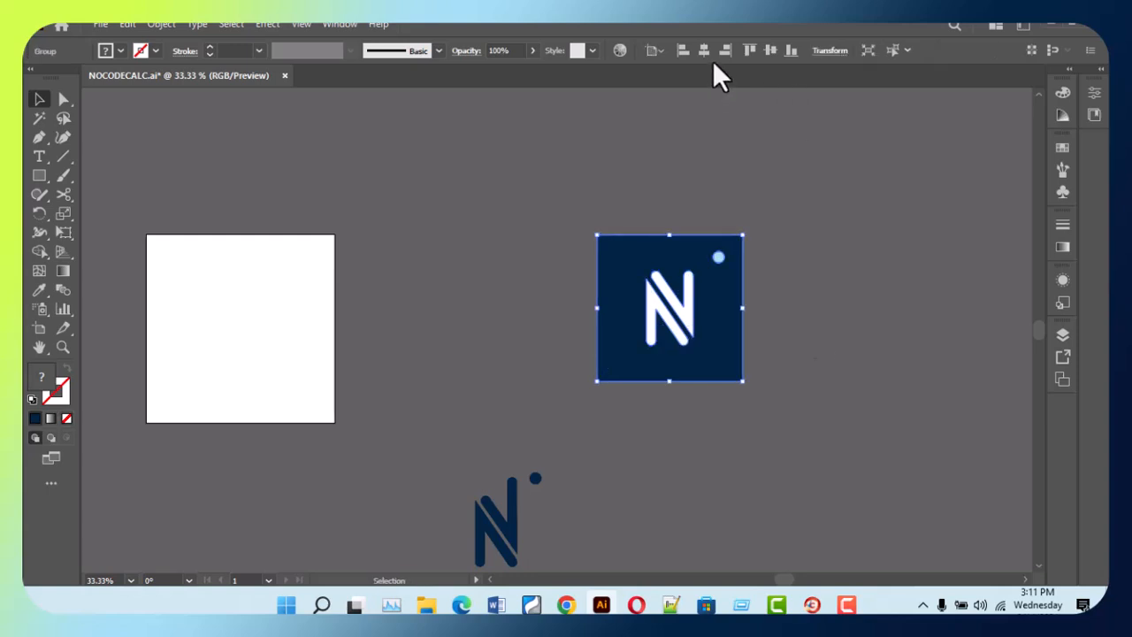
{"action": "left_click", "coordinate": [705, 50]}
{"action": "left_click", "coordinate": [771, 50]}
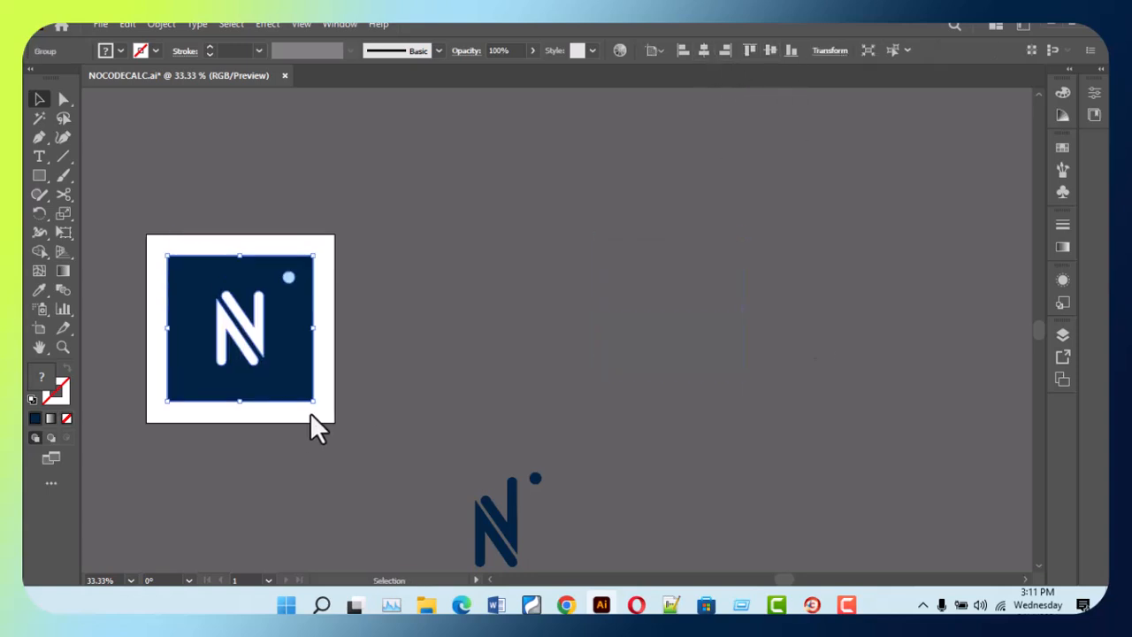
- Enlarge the logo group proportionally from its center until the navy square fills the artboard
{"action": "left_click_drag", "start_coordinate": [311, 405], "coordinate": [335, 433]}
{"action": "left_click", "coordinate": [516, 353]}
{"action": "left_click_drag", "start_coordinate": [368, 335], "coordinate": [602, 369]}
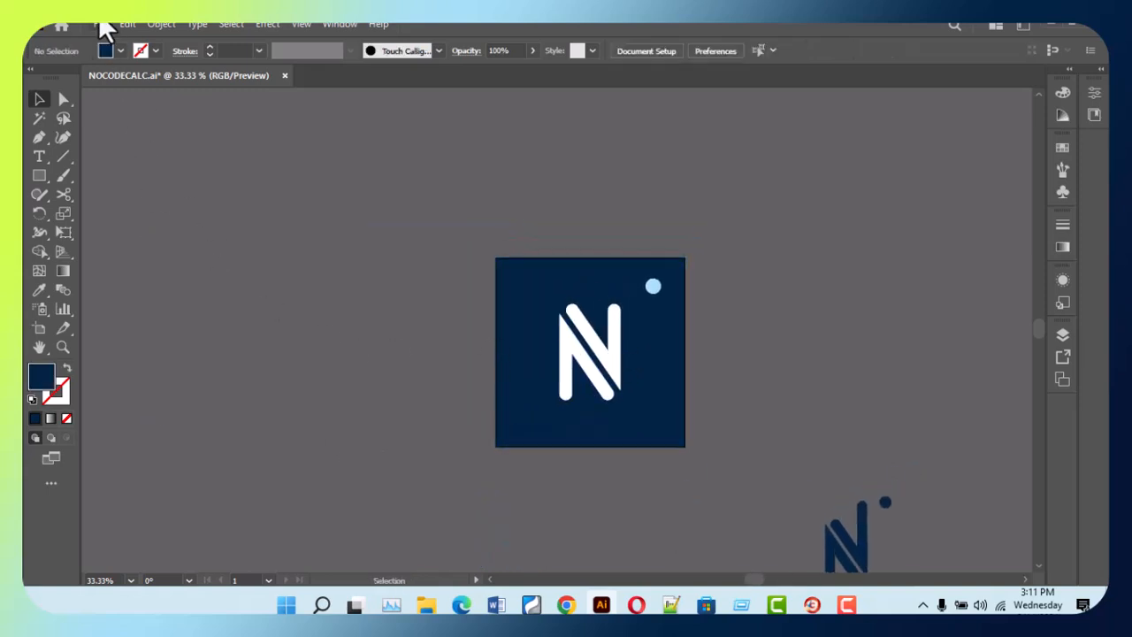
- Set up an Export for Screens of the artboard as SVG with the prefix No Code Calculators, and open the export location chooser
{"action": "left_click", "coordinate": [100, 24]}
{"action": "mouse_move", "coordinate": [182, 334]}
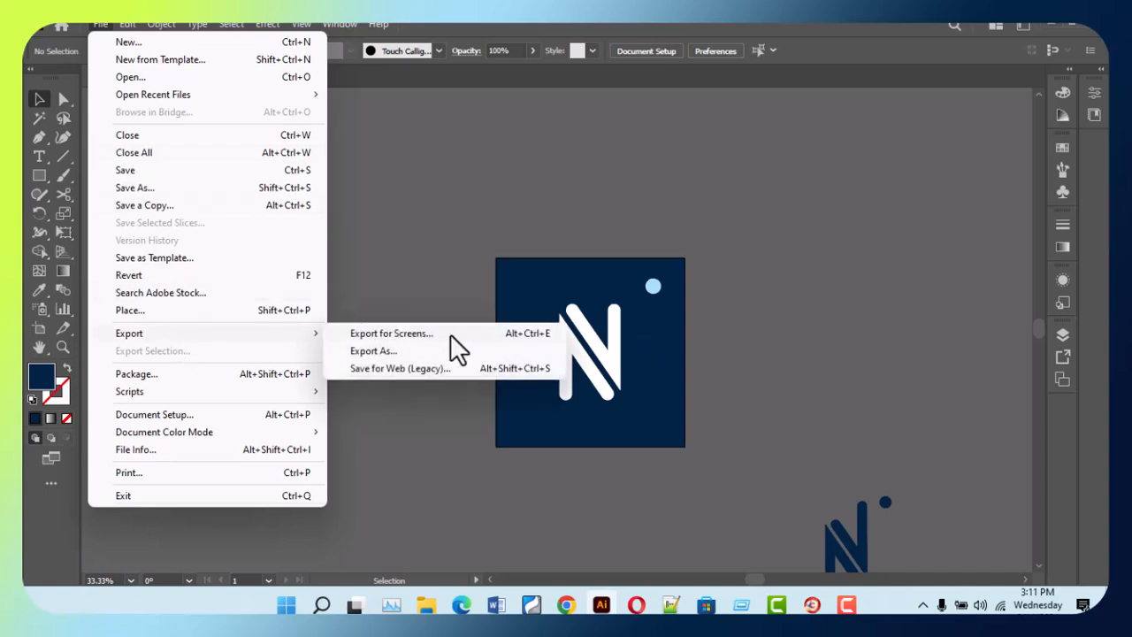
{"action": "left_click", "coordinate": [474, 335]}
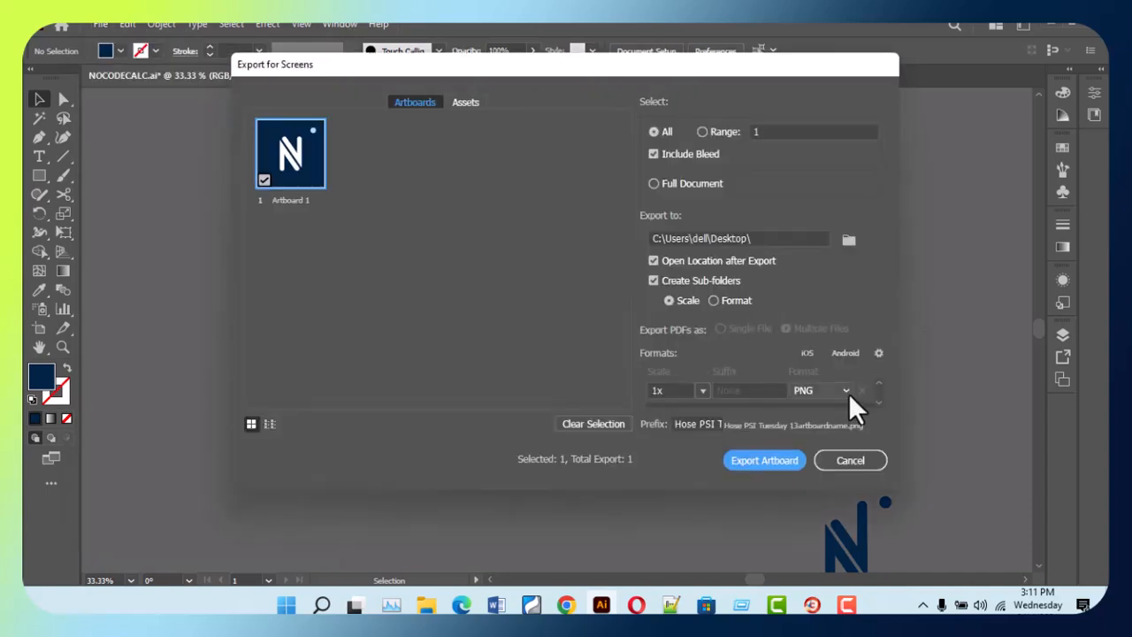
{"action": "left_click", "coordinate": [846, 390]}
{"action": "left_click", "coordinate": [829, 515]}
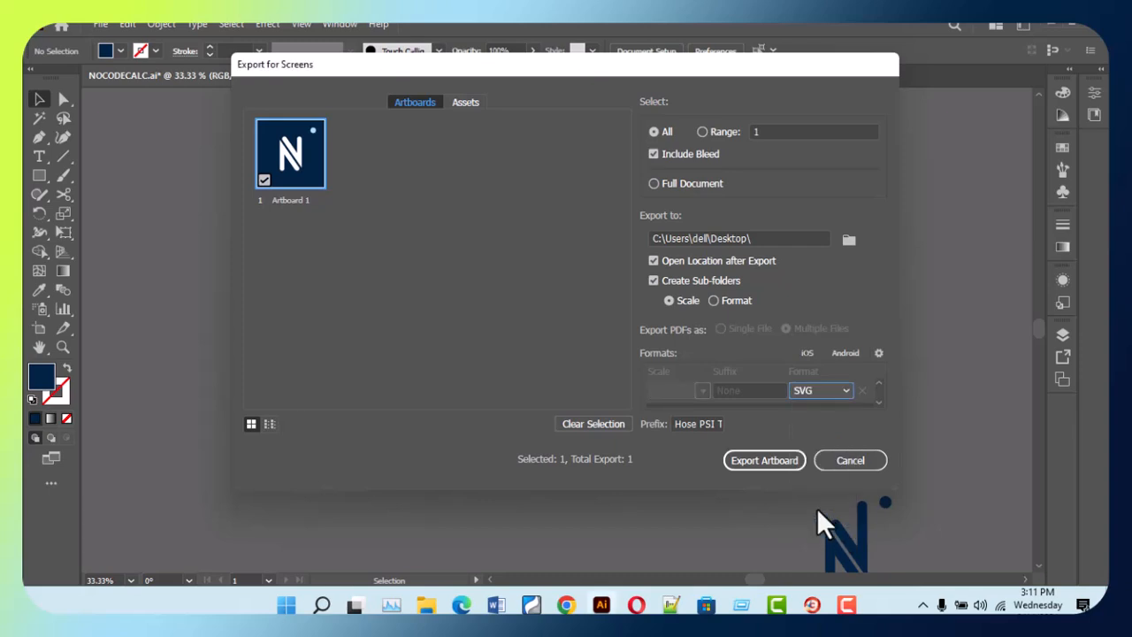
{"action": "double_click", "coordinate": [712, 425]}
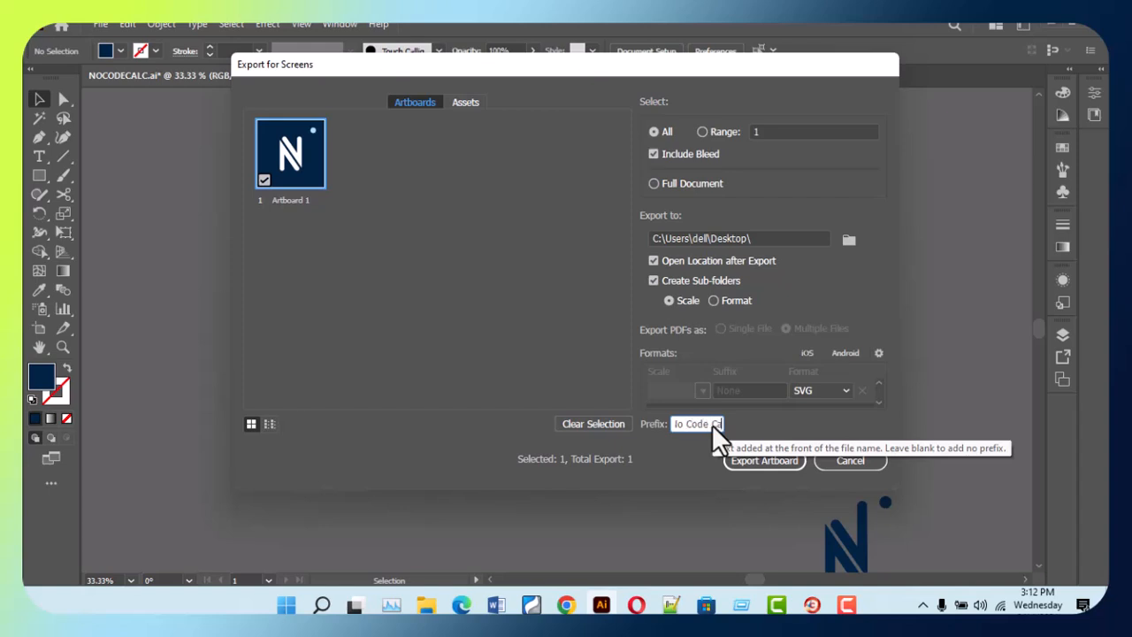
{"action": "type", "text": "Calculators"}
{"action": "left_click", "coordinate": [847, 239]}
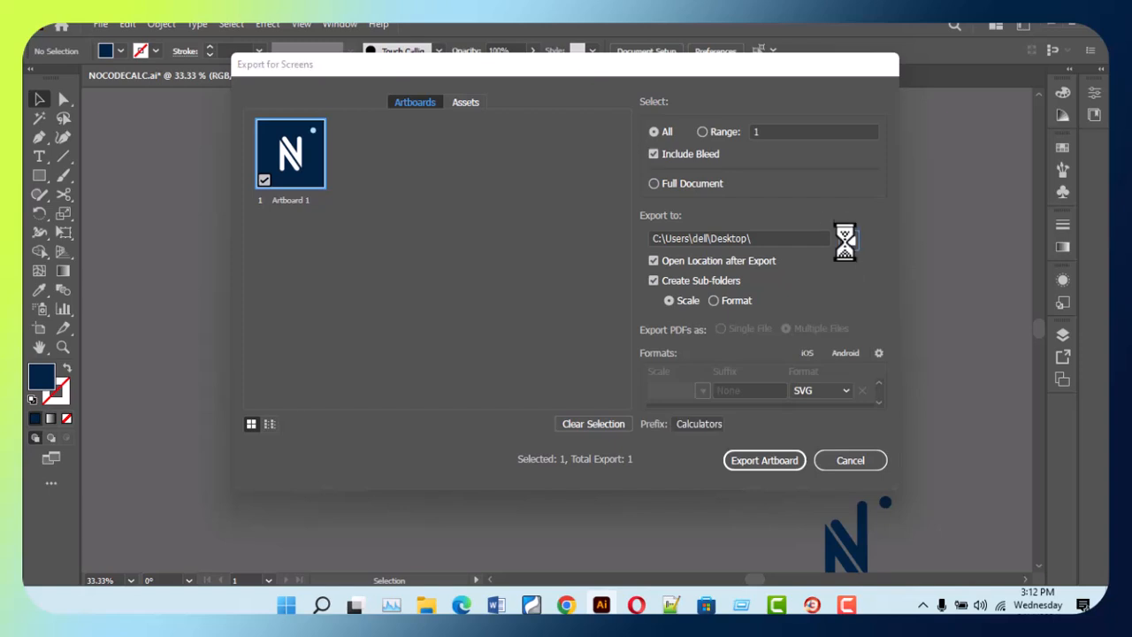
- Try to create a new folder named No Code calculators on the Desktop, and decline replacing the existing folder
{"action": "right_click", "coordinate": [835, 408]}
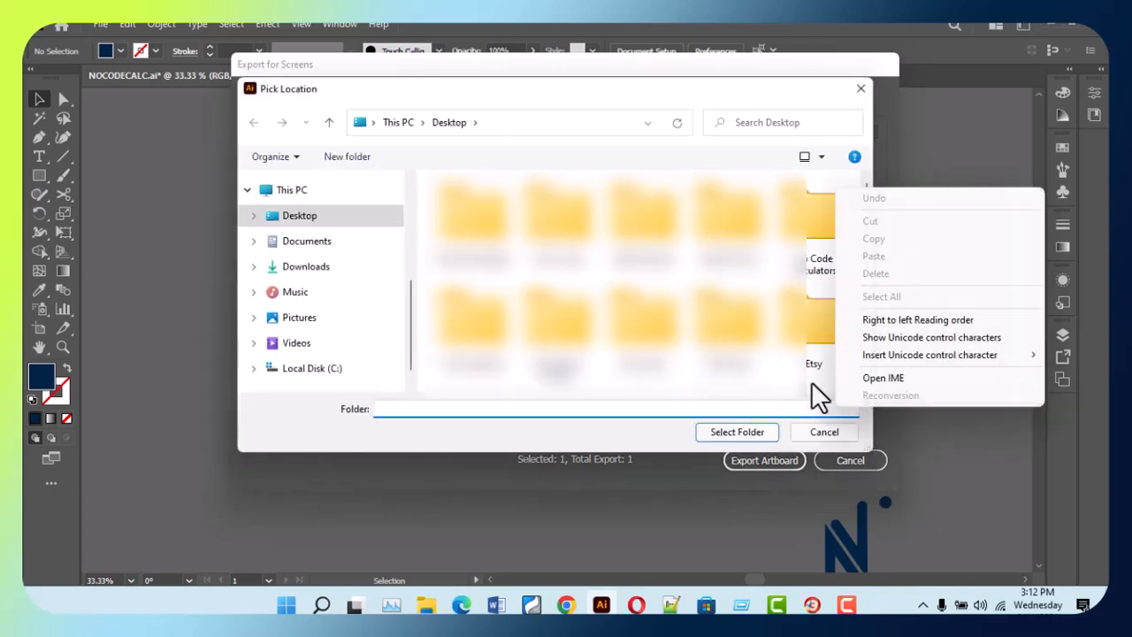
{"action": "right_click", "coordinate": [806, 387]}
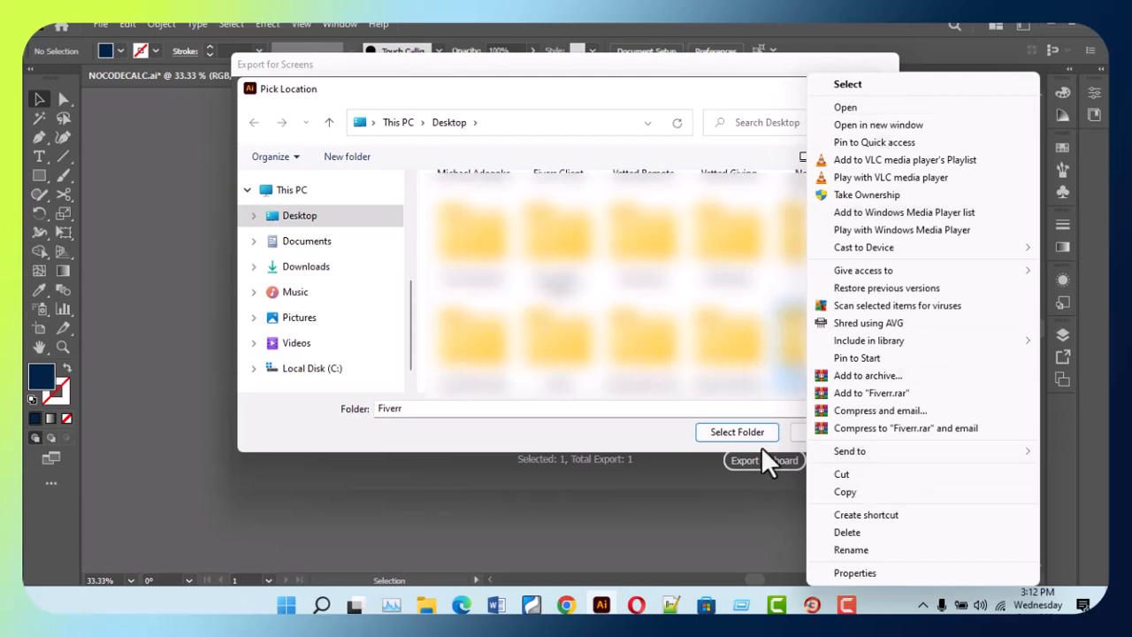
{"action": "left_click", "coordinate": [699, 217]}
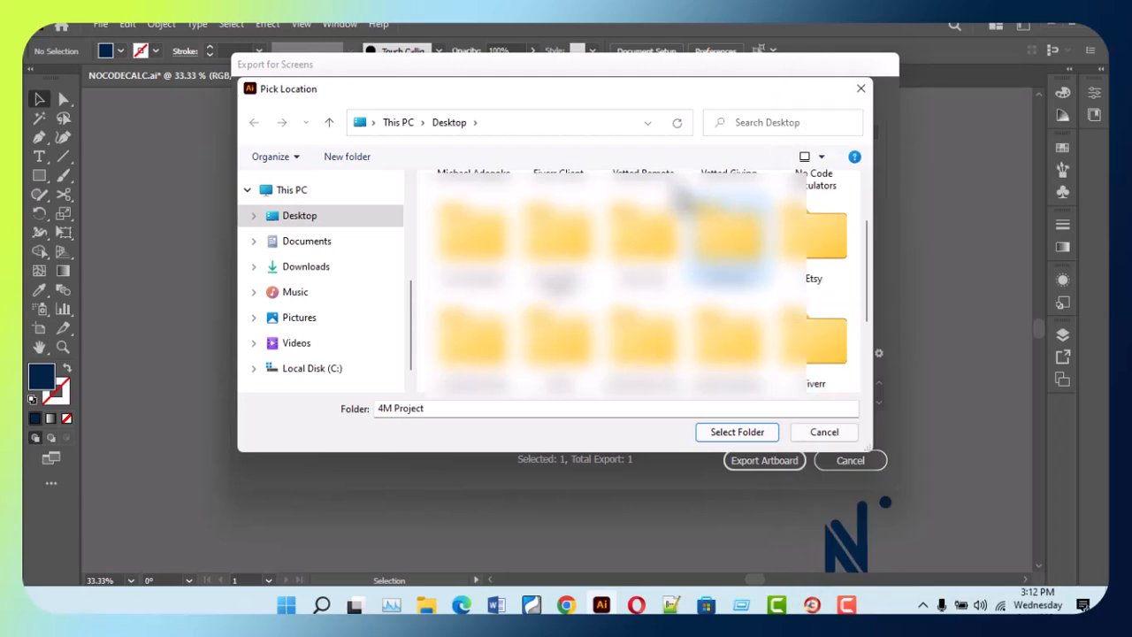
{"action": "right_click", "coordinate": [683, 202]}
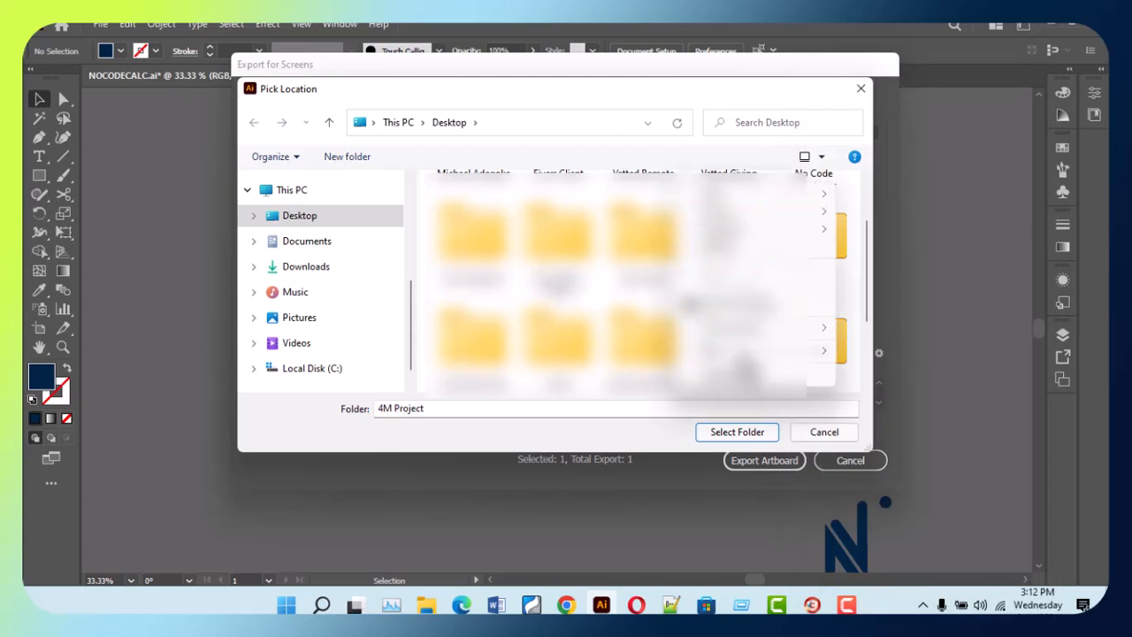
{"action": "mouse_move", "coordinate": [814, 350]}
{"action": "left_click", "coordinate": [874, 352]}
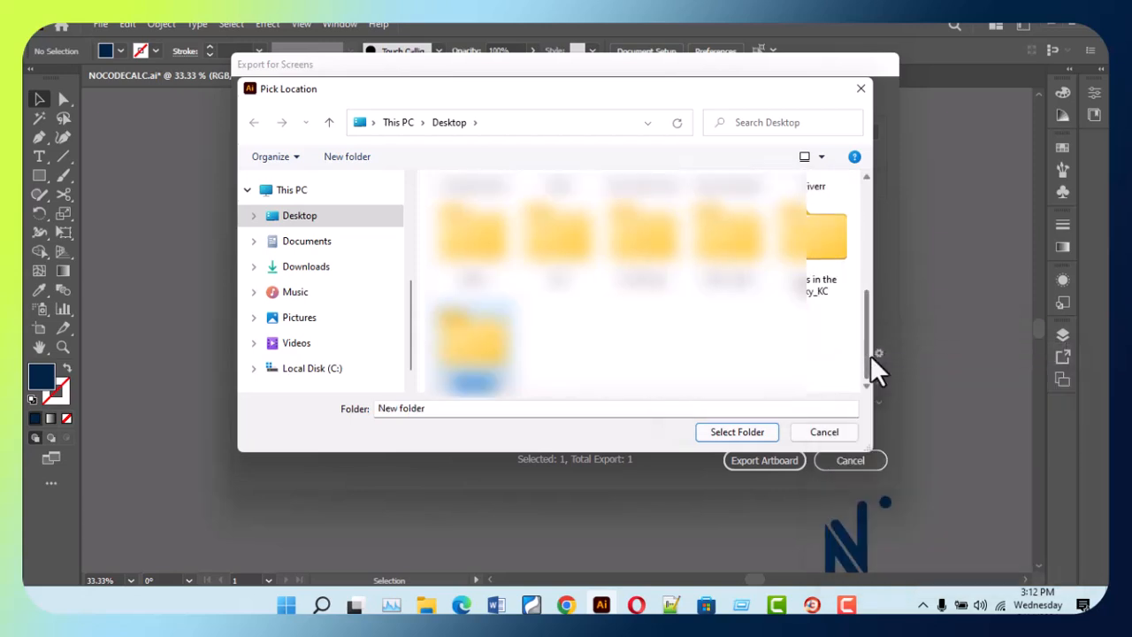
{"action": "key", "text": "BackSpace"}
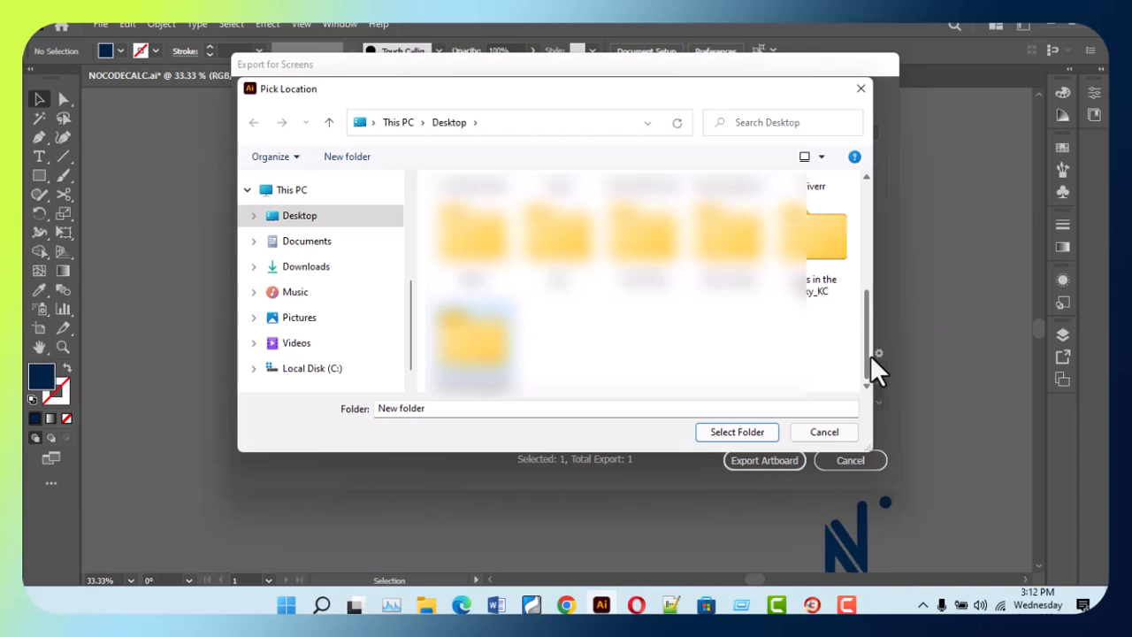
{"action": "key", "text": "Return"}
{"action": "key", "text": "Return"}
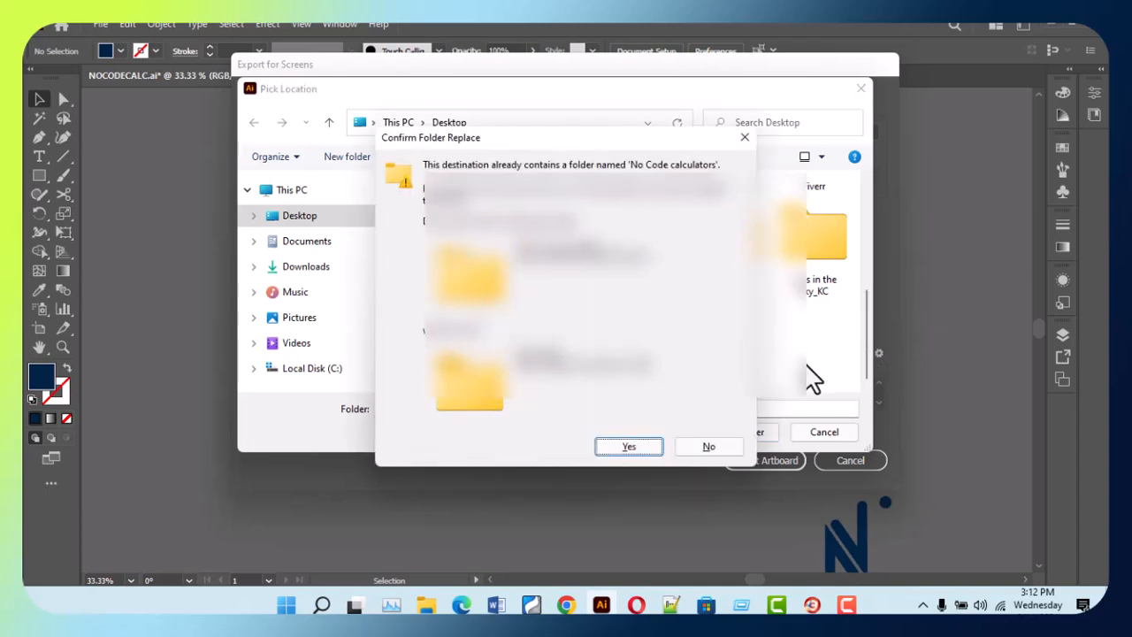
{"action": "left_click", "coordinate": [706, 447]}
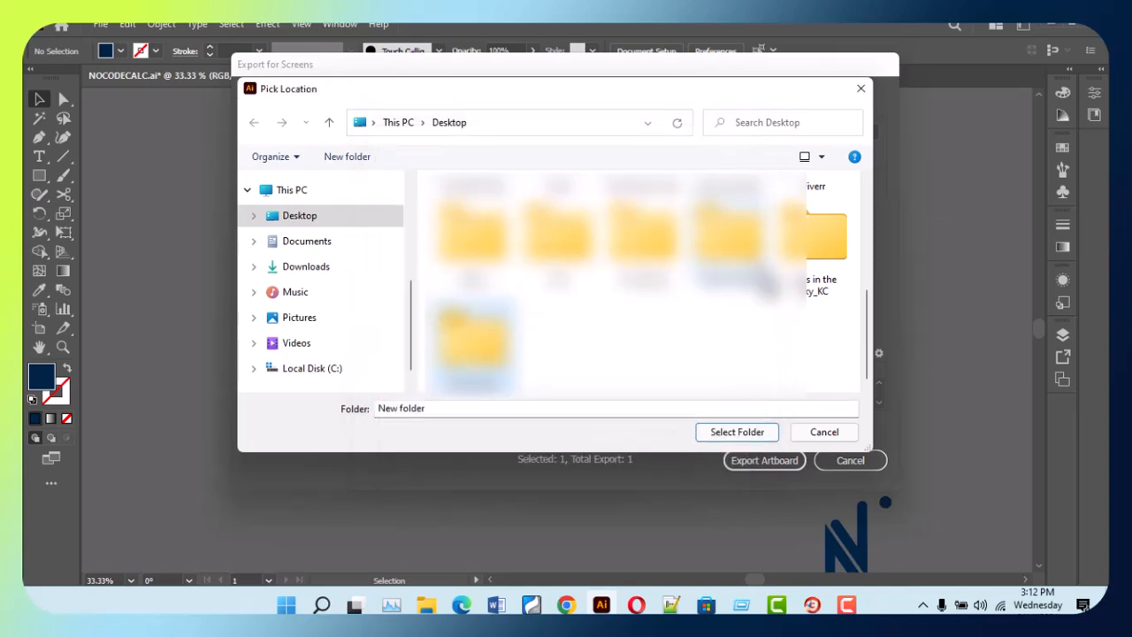
- Export the artboard into the existing No Code calculators folder on the Desktop and close the opened folder window
{"action": "scroll", "coordinate": [767, 285], "scroll_direction": "up", "scroll_amount": 3}
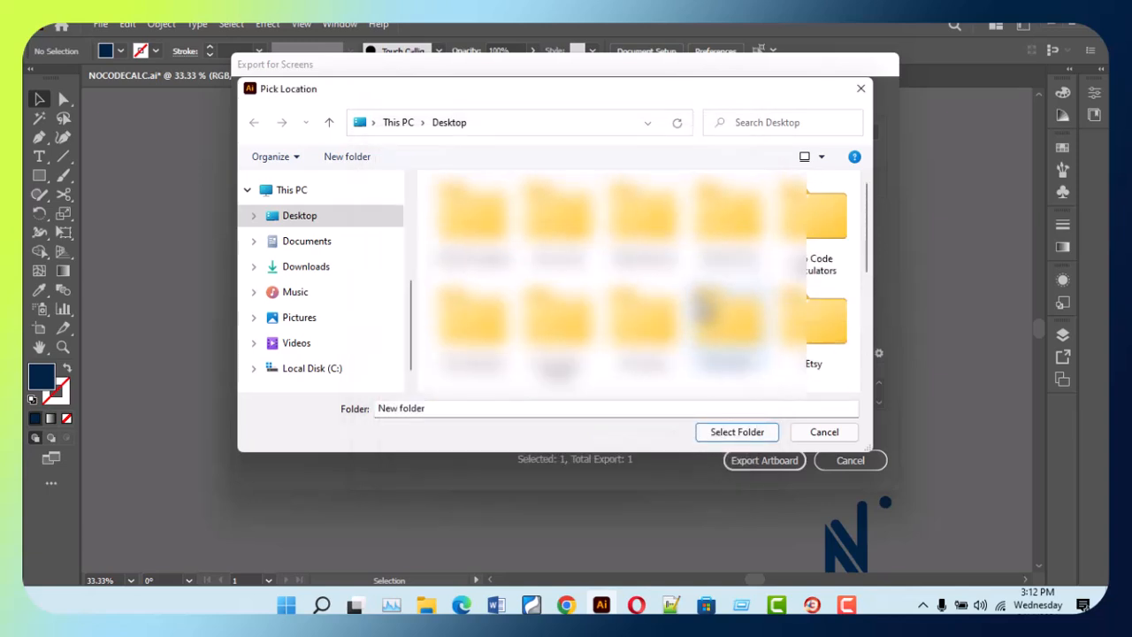
{"action": "double_click", "coordinate": [809, 261]}
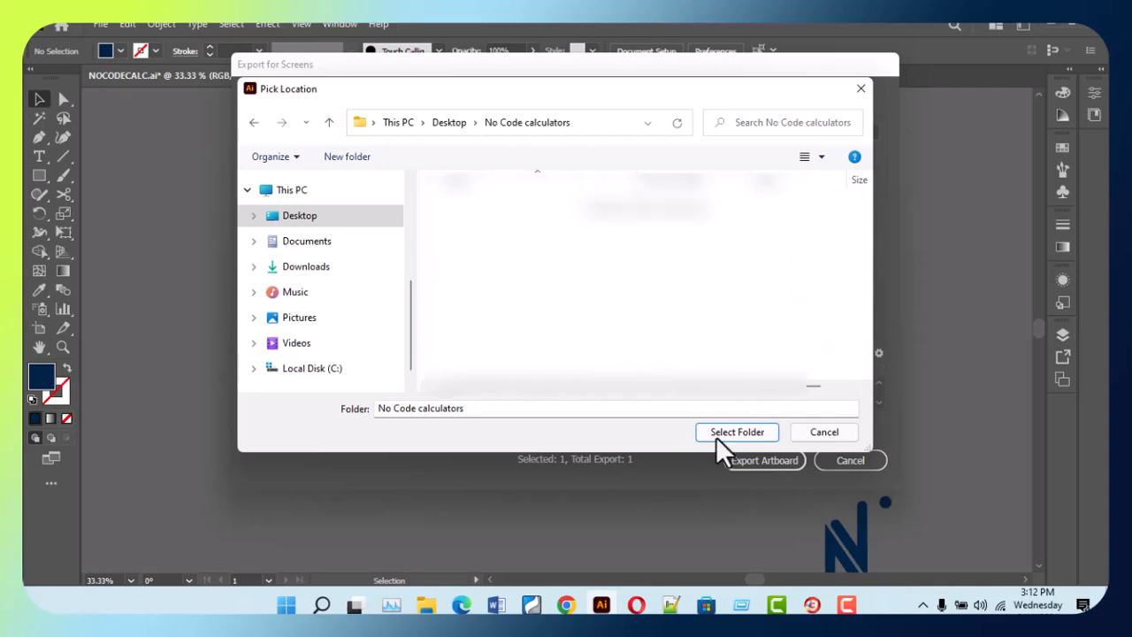
{"action": "left_click", "coordinate": [740, 433]}
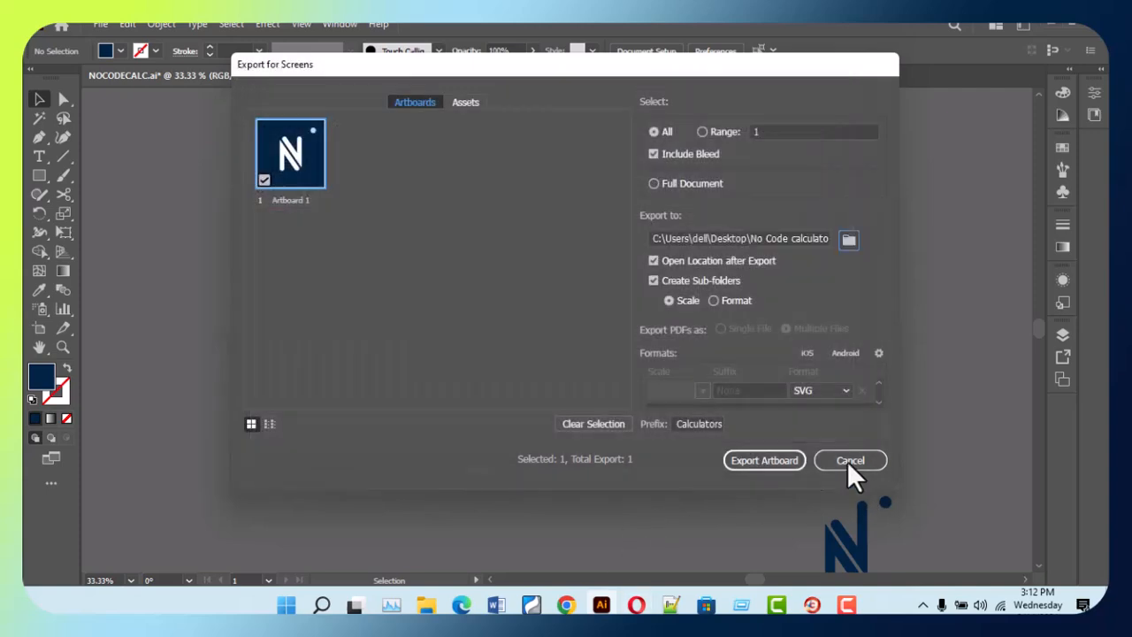
{"action": "left_click", "coordinate": [799, 461]}
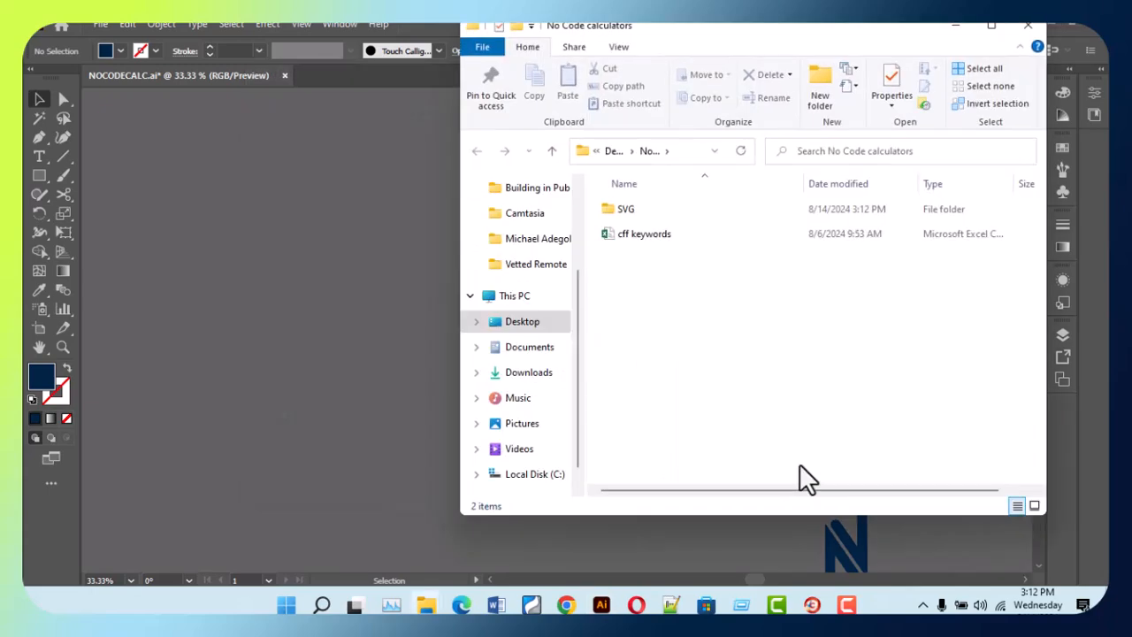
{"action": "left_click", "coordinate": [1030, 34]}
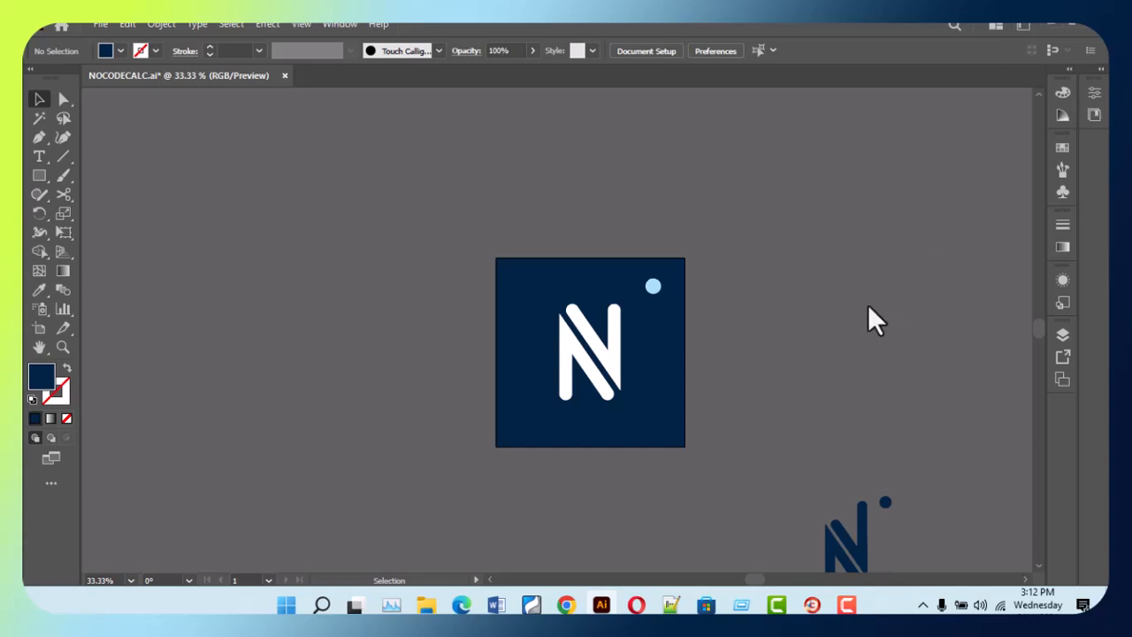